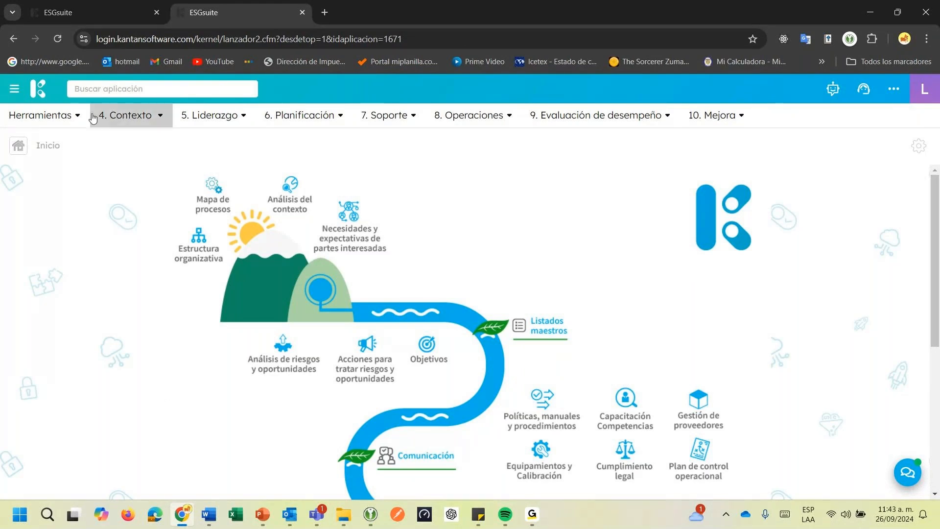
{"action": "scroll", "coordinate": [66, 221], "scroll_direction": "down", "scroll_amount": 1}
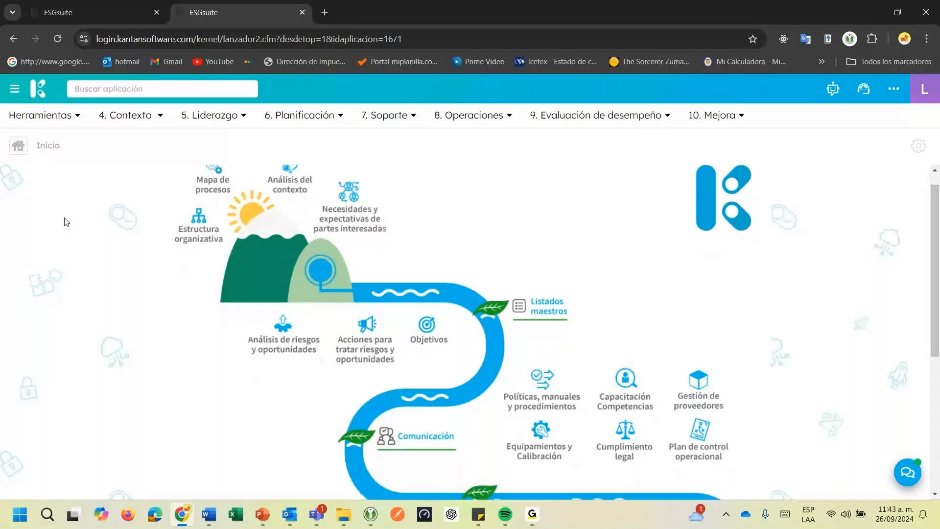
{"action": "scroll", "coordinate": [67, 222], "scroll_direction": "down", "scroll_amount": 2}
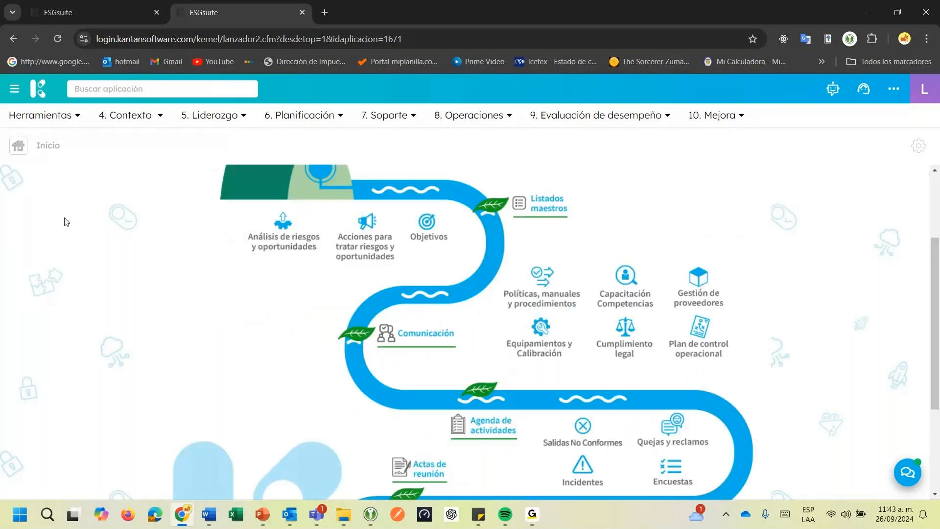
{"action": "scroll", "coordinate": [66, 222], "scroll_direction": "up", "scroll_amount": 3}
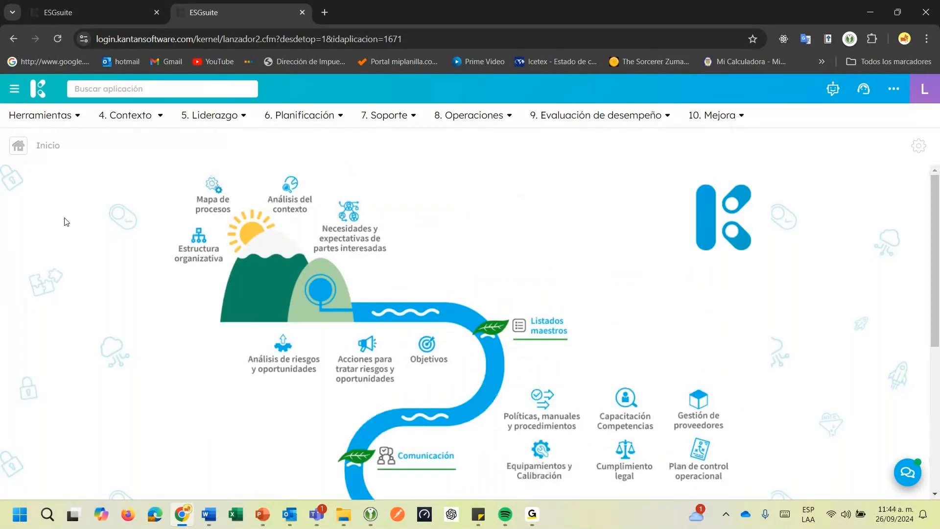
View the Kantan login page and its username field in a new browser tab, and close that tab
{"action": "left_click", "coordinate": [324, 12]}
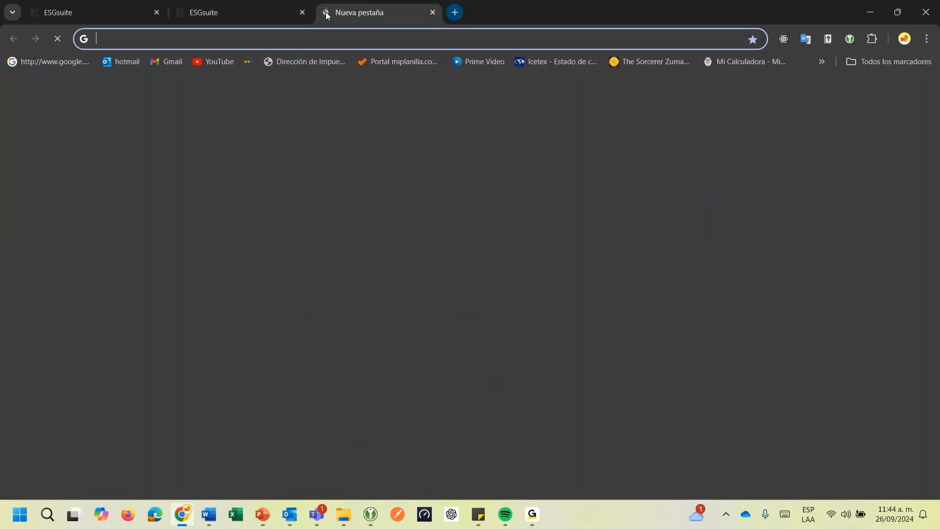
{"action": "type", "text": "log"}
{"action": "key", "text": "Return"}
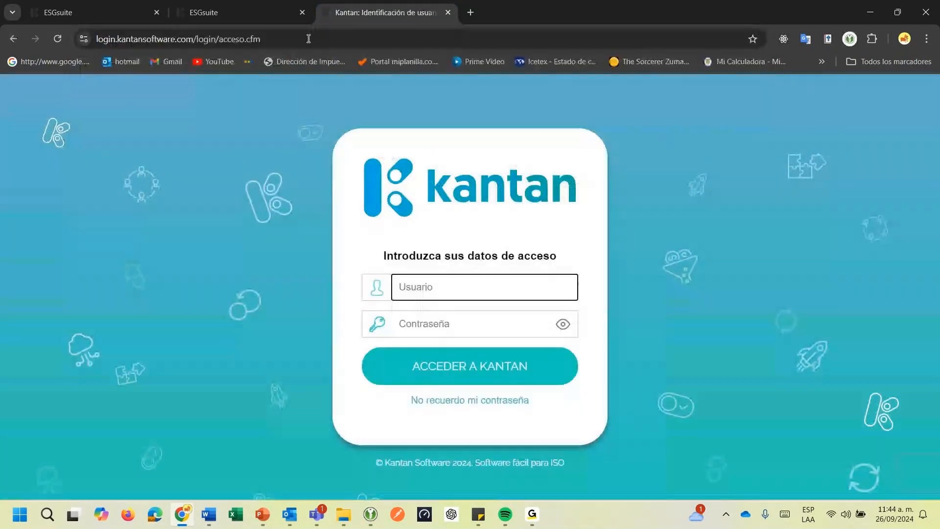
{"action": "left_click", "coordinate": [424, 289]}
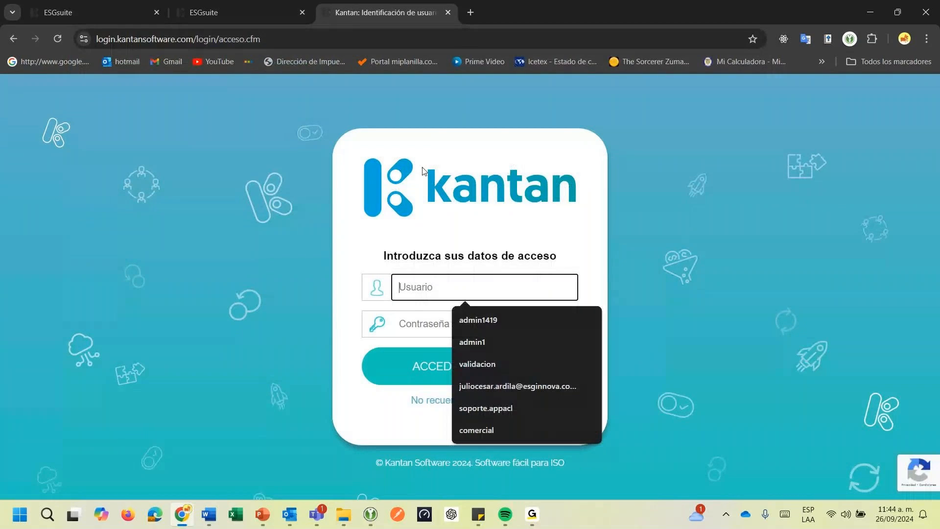
{"action": "left_click", "coordinate": [448, 13]}
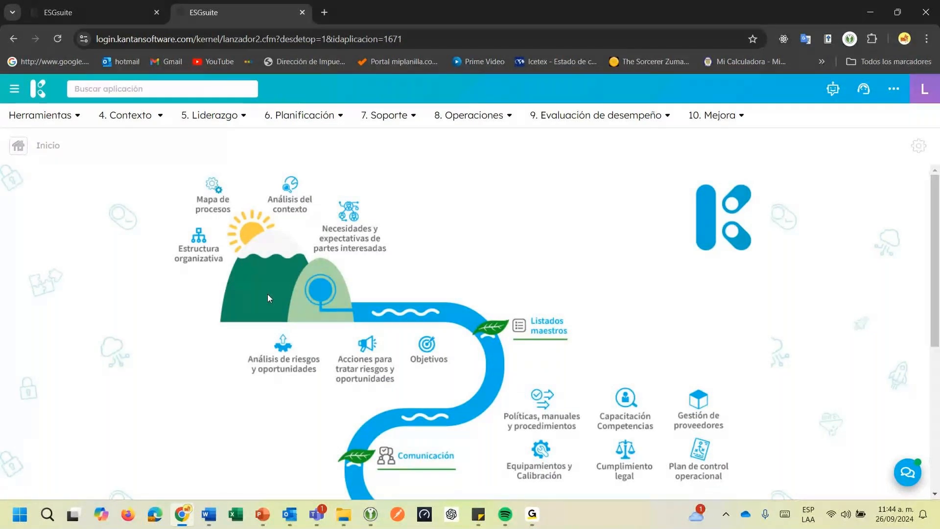
Review the applications offered under Herramientas, Contexto, Planificación, Operaciones, Evaluación de desempeño and Mejora
{"action": "left_click", "coordinate": [32, 114]}
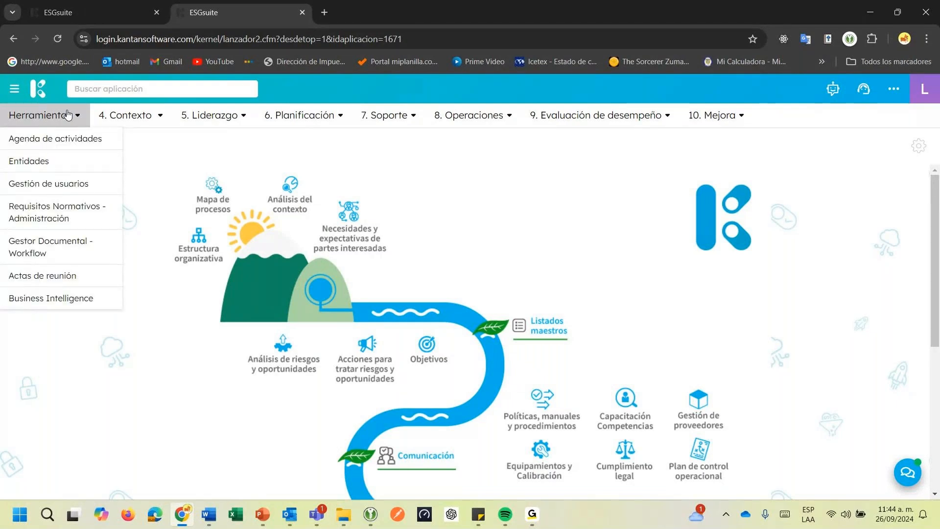
{"action": "left_click", "coordinate": [117, 121]}
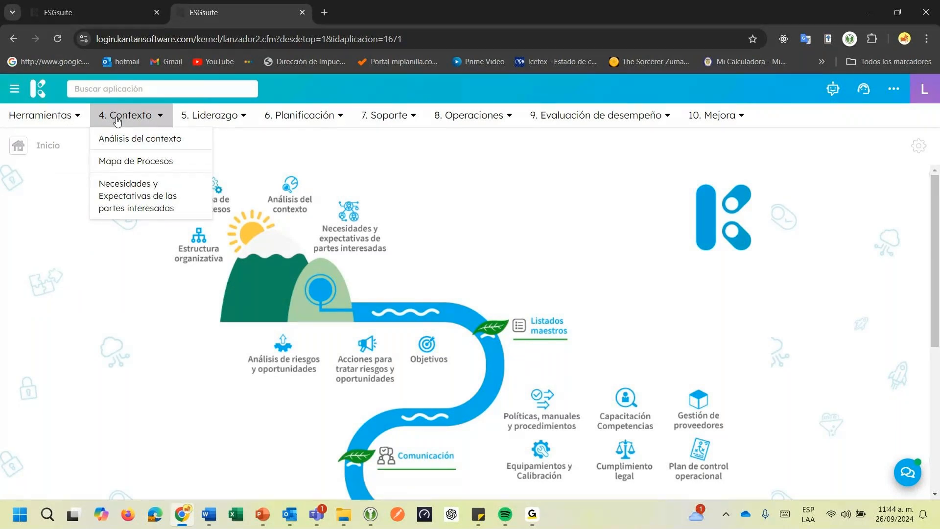
{"action": "left_click", "coordinate": [39, 115]}
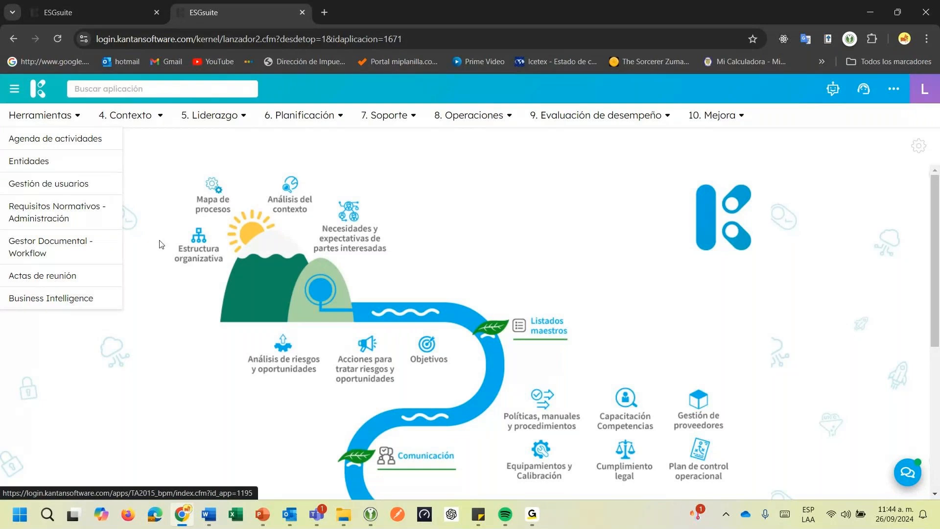
{"action": "left_click", "coordinate": [150, 126]}
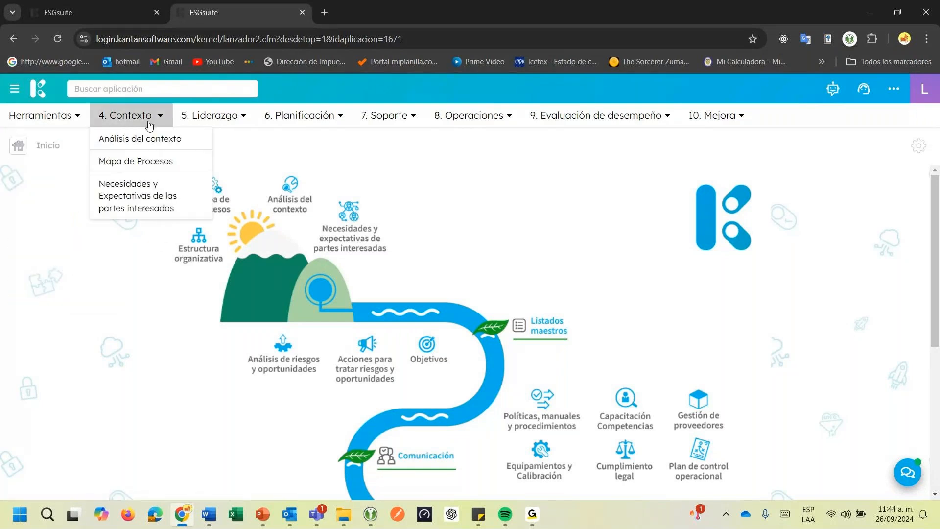
{"action": "left_click", "coordinate": [329, 117]}
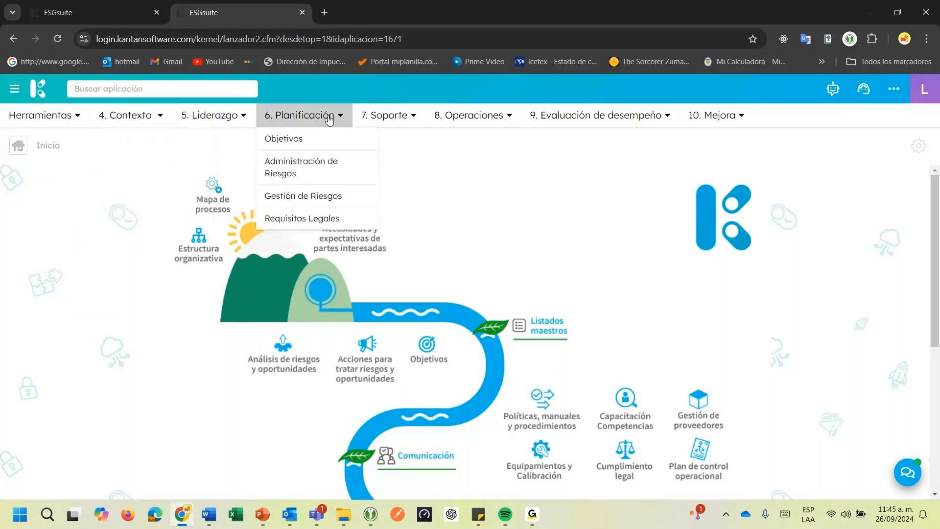
{"action": "left_click", "coordinate": [518, 117]}
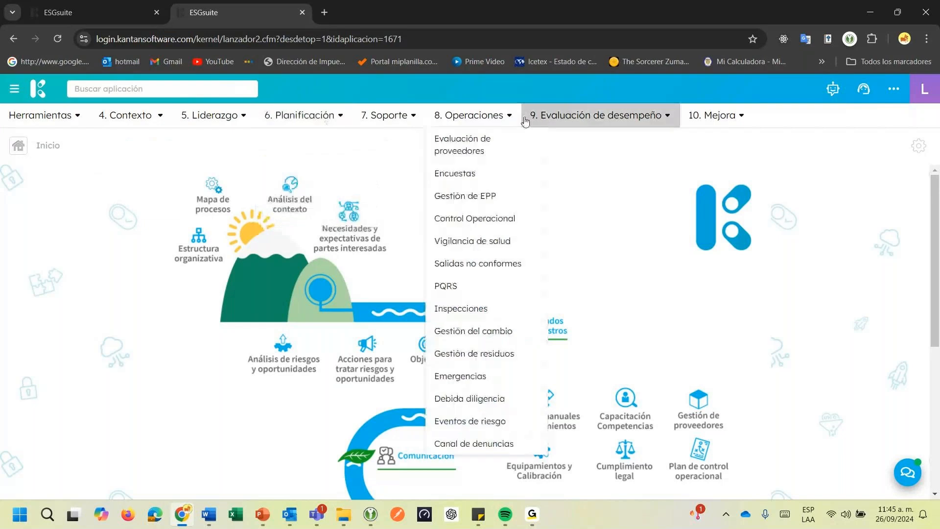
{"action": "left_click", "coordinate": [528, 119]}
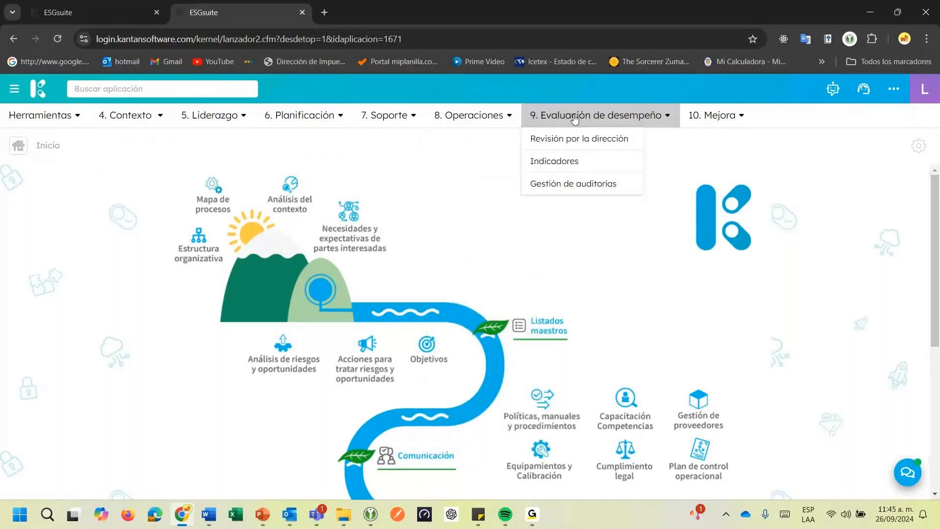
{"action": "left_click", "coordinate": [716, 116]}
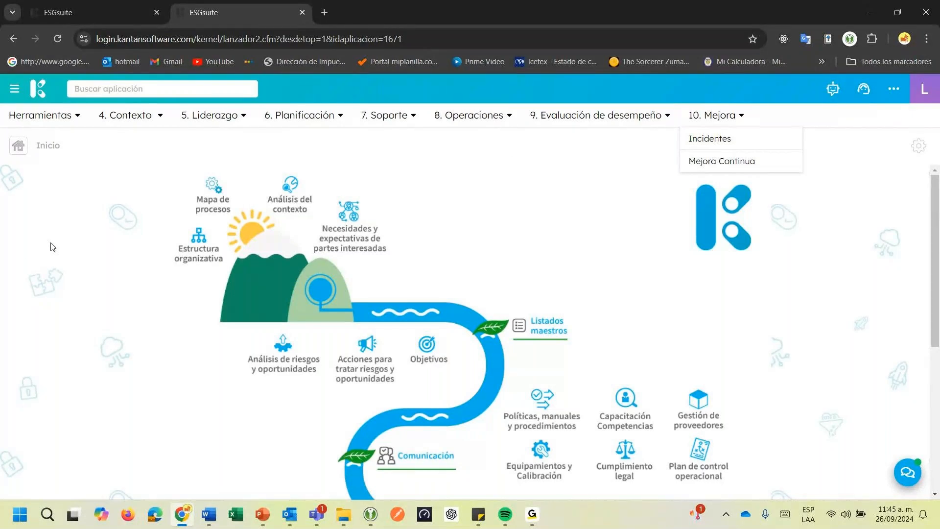
View the Análisis del contexto process list from the home map, and return to the home page
{"action": "scroll", "coordinate": [52, 246], "scroll_direction": "down", "scroll_amount": 2}
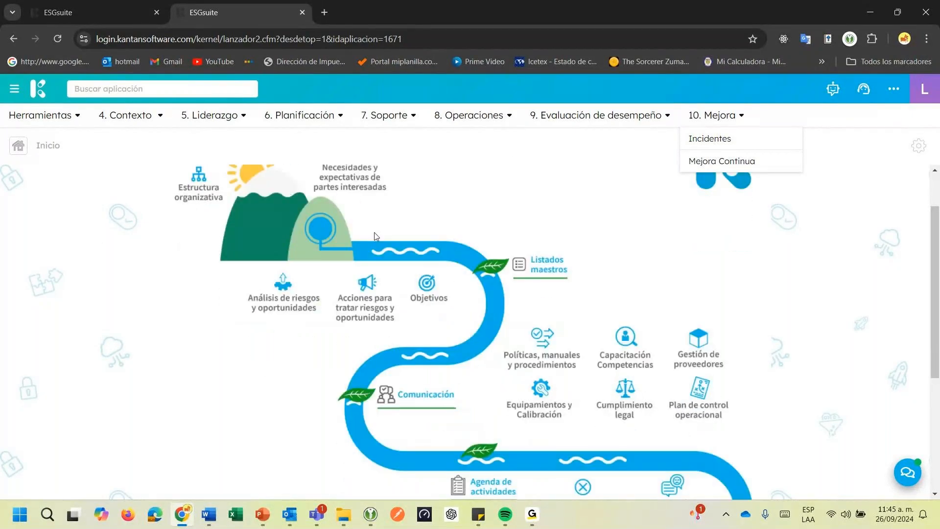
{"action": "scroll", "coordinate": [285, 244], "scroll_direction": "up", "scroll_amount": 1}
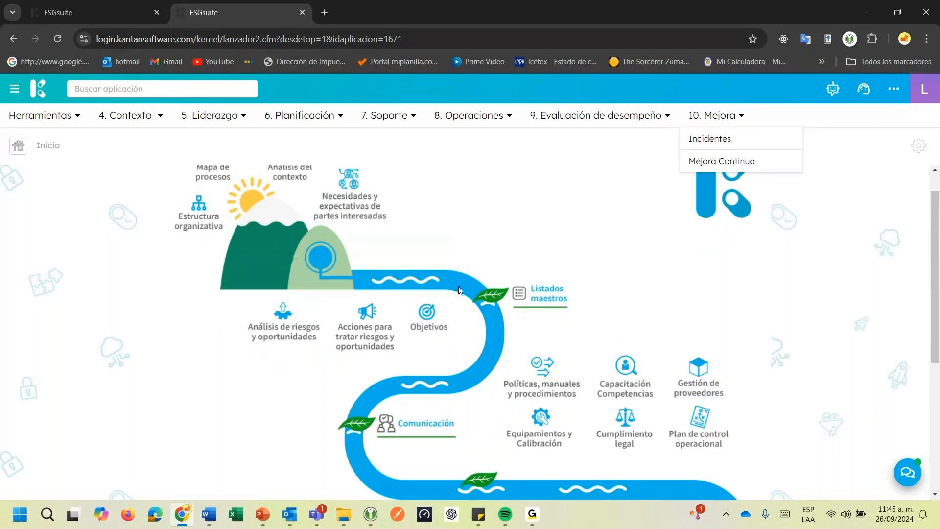
{"action": "scroll", "coordinate": [488, 292], "scroll_direction": "down", "scroll_amount": 2}
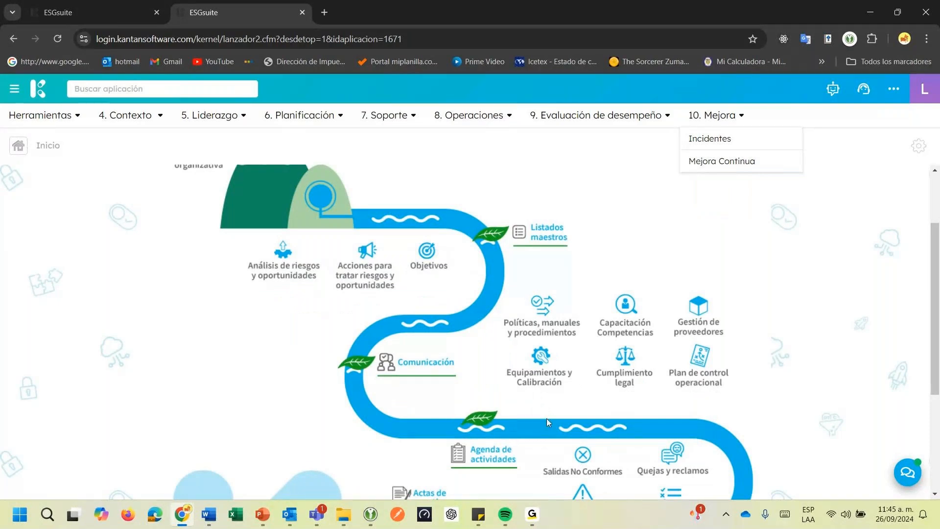
{"action": "scroll", "coordinate": [547, 418], "scroll_direction": "up", "scroll_amount": 3}
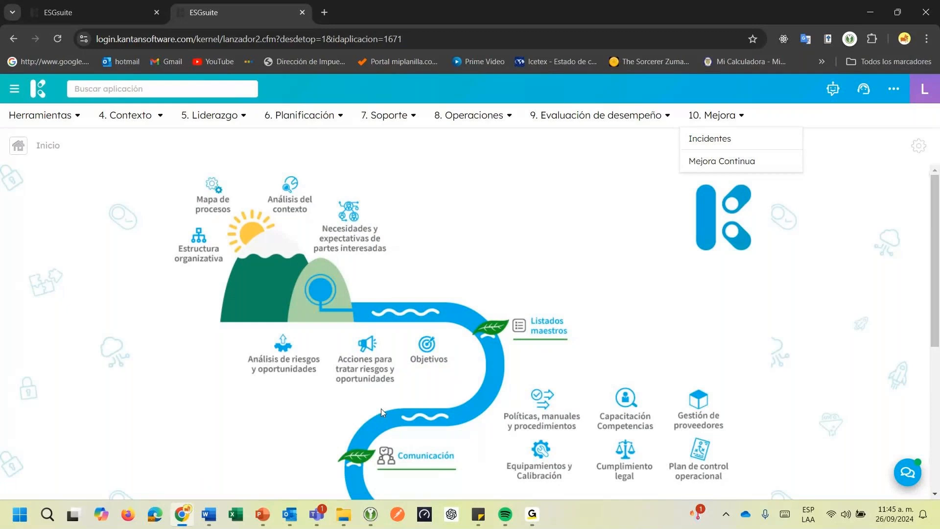
{"action": "left_click", "coordinate": [288, 203]}
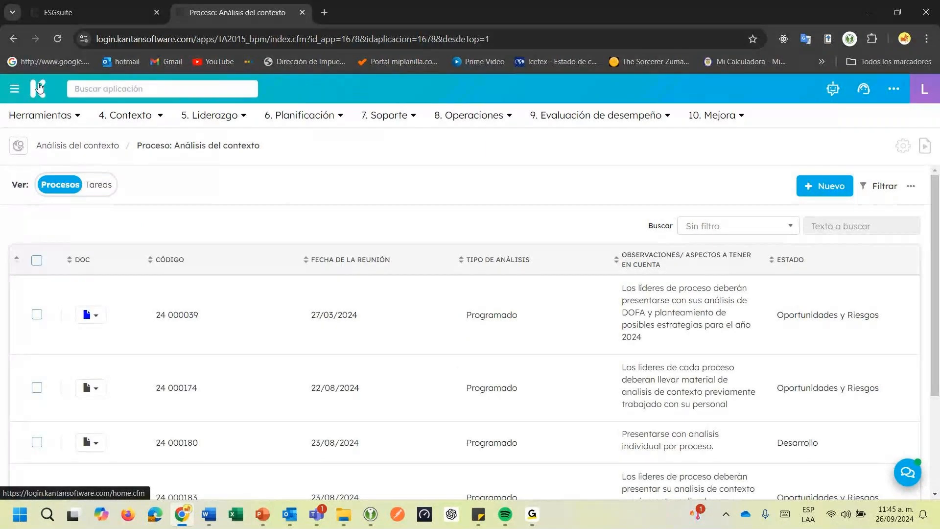
{"action": "left_click", "coordinate": [39, 87]}
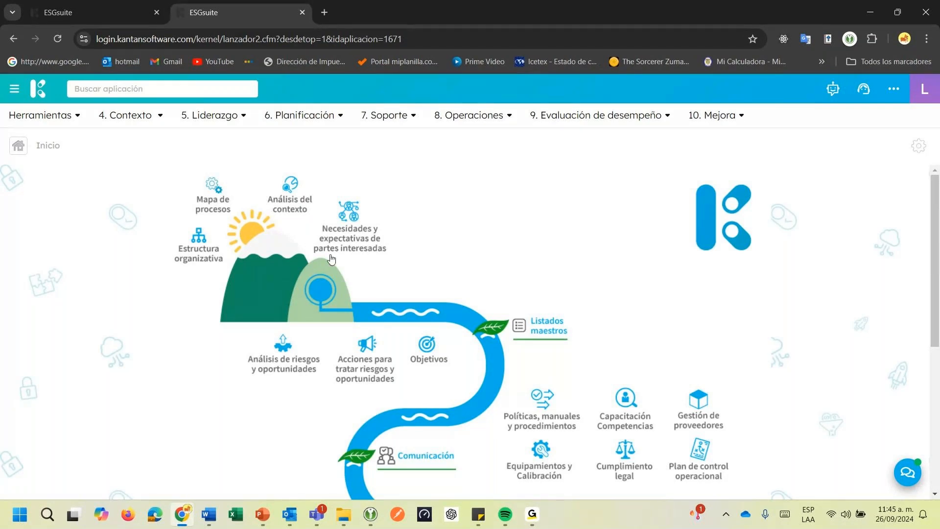
View the inspections list behind Plan de control operacional on the home map, and return to the home page
{"action": "scroll", "coordinate": [340, 267], "scroll_direction": "down", "scroll_amount": 1}
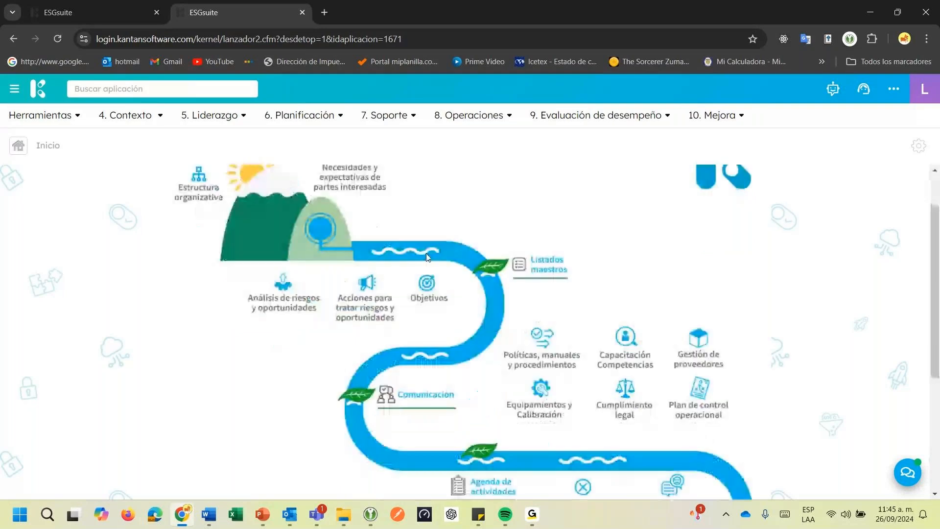
{"action": "scroll", "coordinate": [455, 264], "scroll_direction": "down", "scroll_amount": 1}
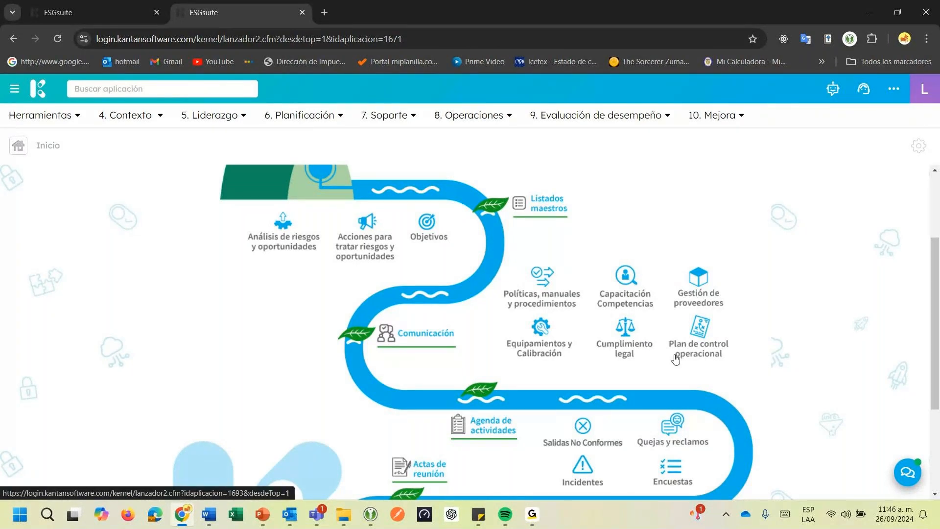
{"action": "scroll", "coordinate": [676, 359], "scroll_direction": "down", "scroll_amount": 1}
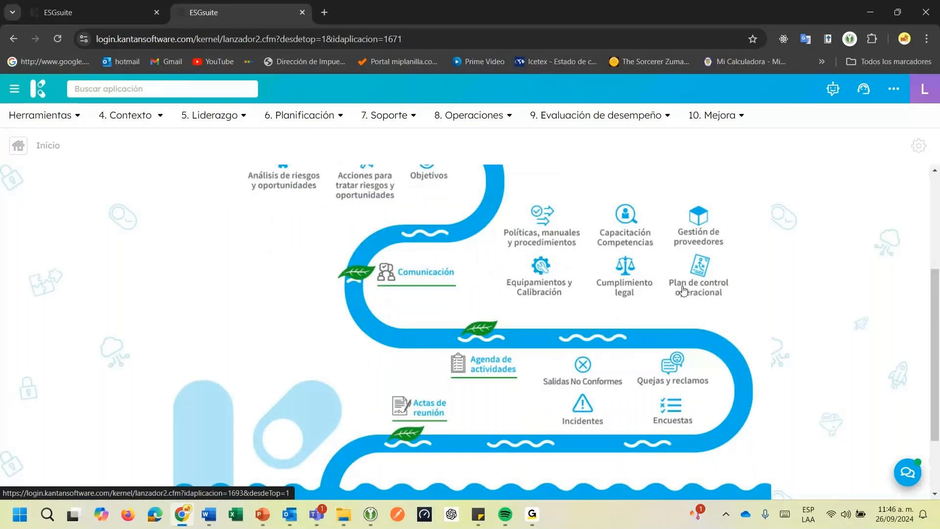
{"action": "left_click", "coordinate": [684, 291]}
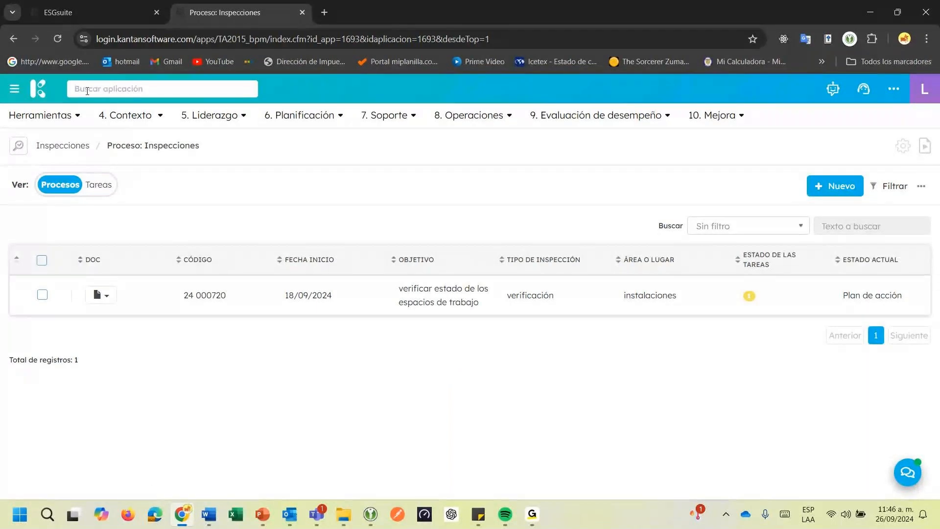
{"action": "left_click", "coordinate": [34, 92]}
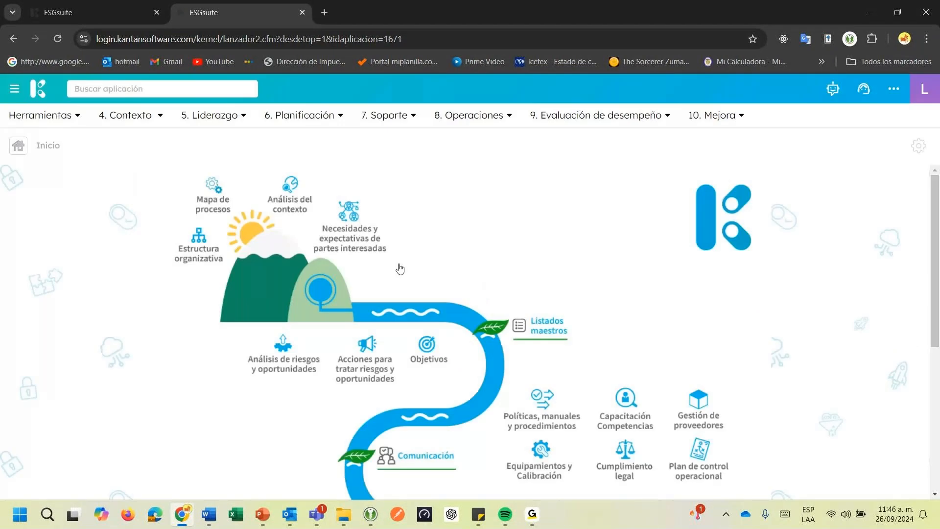
Open No Conformidades y Acciones Correctivas from the home map, check the available process types, and return to the home page
{"action": "scroll", "coordinate": [400, 269], "scroll_direction": "down", "scroll_amount": 5}
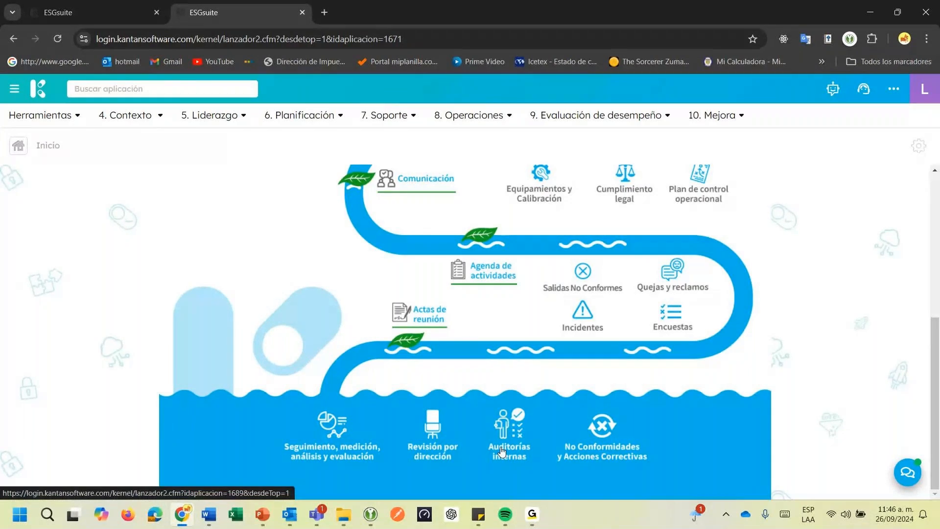
{"action": "left_click", "coordinate": [603, 430]}
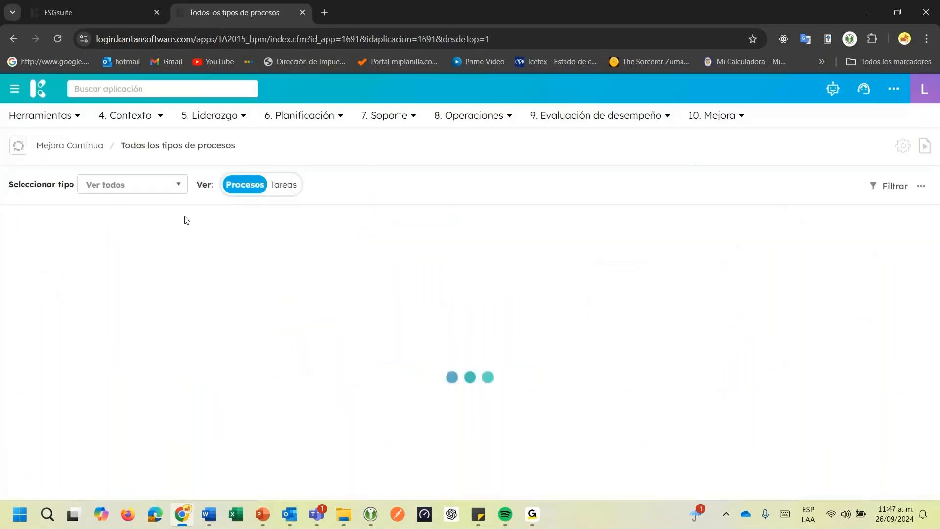
{"action": "left_click", "coordinate": [160, 192]}
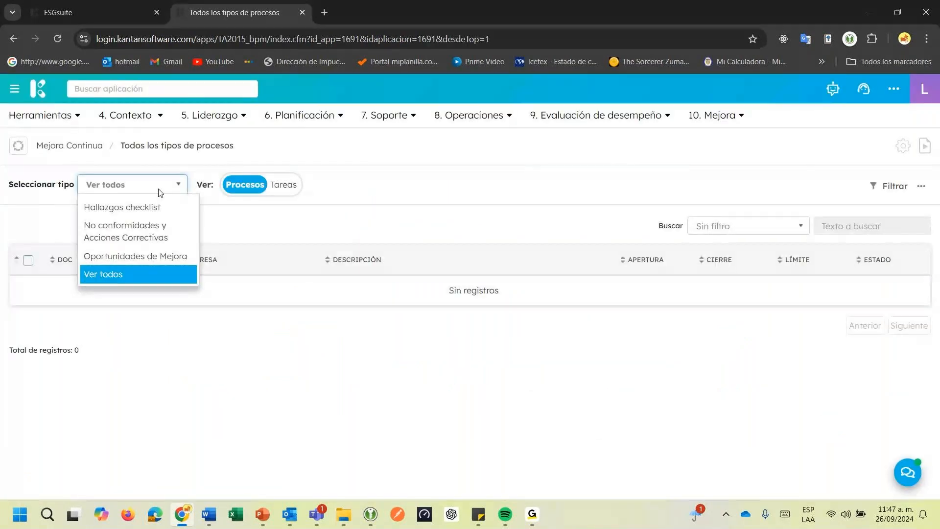
{"action": "left_click", "coordinate": [433, 223]}
{"action": "left_click", "coordinate": [700, 119]}
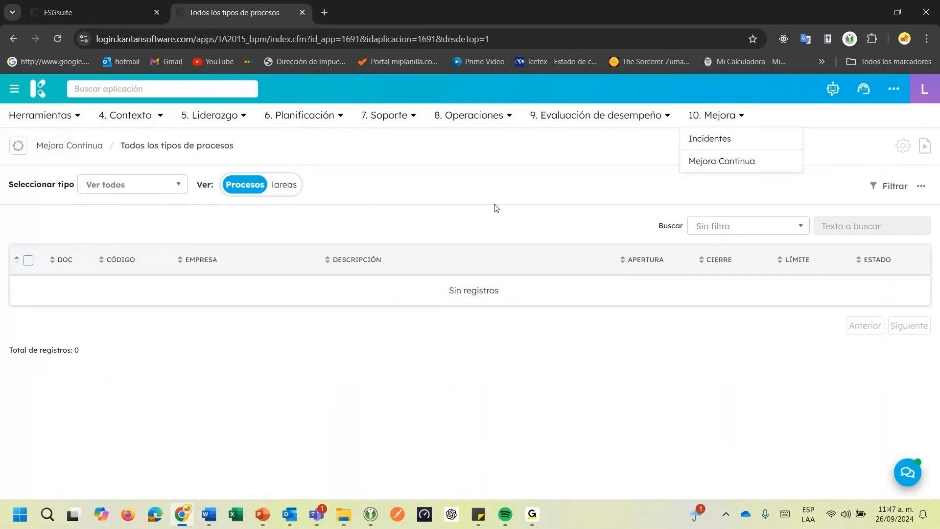
{"action": "left_click", "coordinate": [38, 94]}
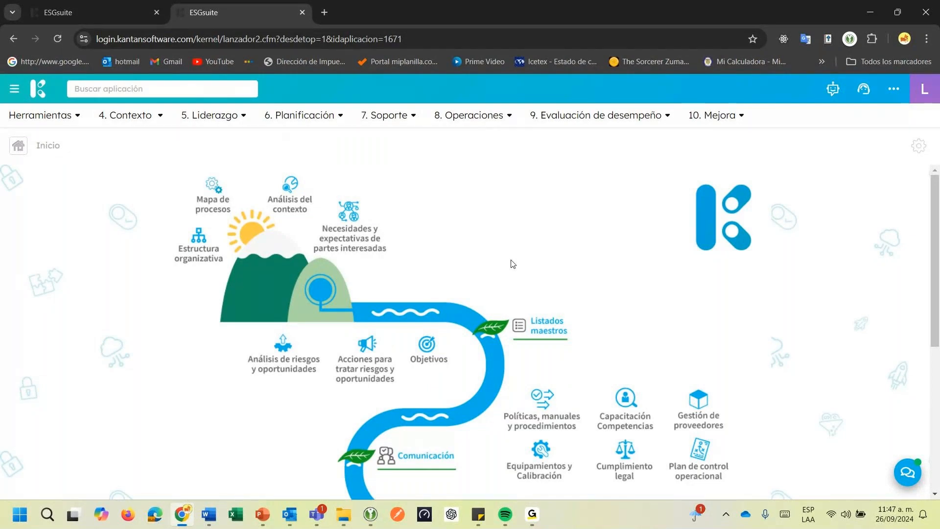
Open the Kantana assistant and send it the greeting "Hola"
{"action": "left_click", "coordinate": [828, 96]}
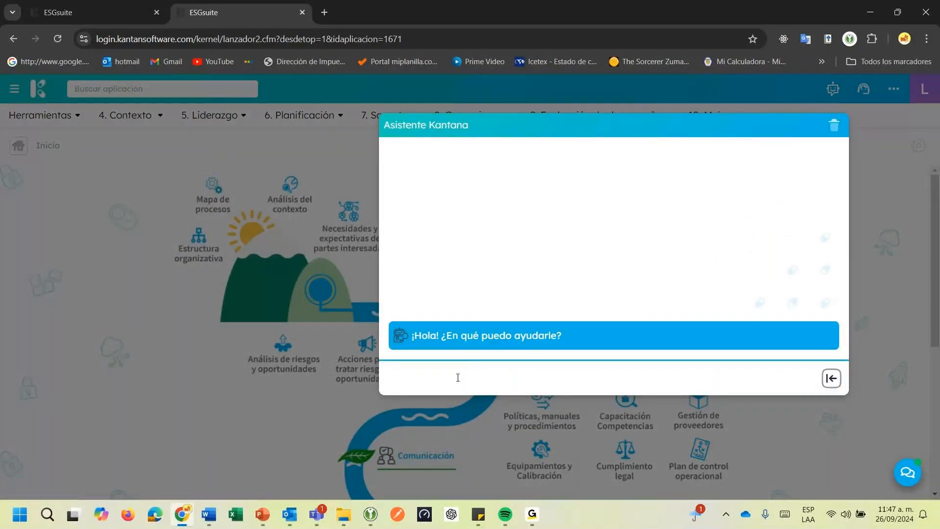
{"action": "type", "text": "Hola"}
{"action": "key", "text": "Return"}
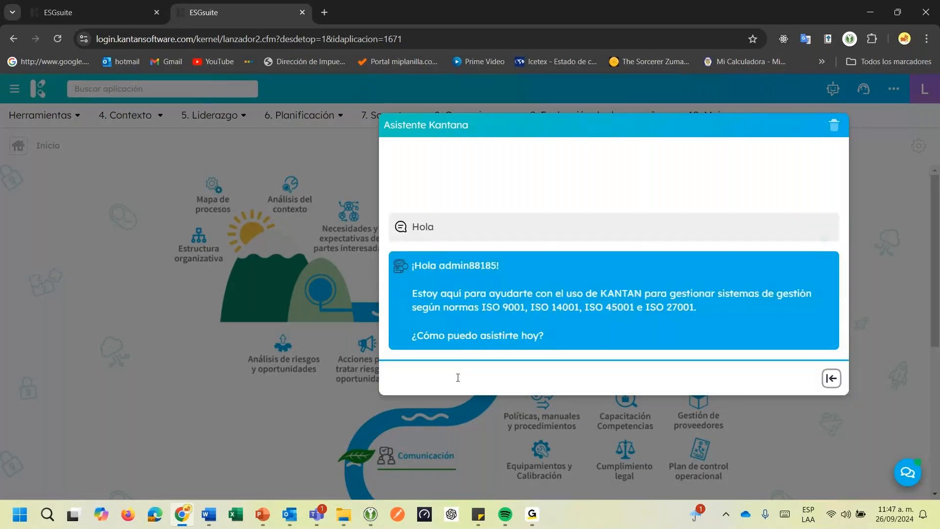
Ask the Kantana assistant "Que debería tener en cuenta para gestionar las no conformidades"
{"action": "left_click", "coordinate": [457, 378]}
{"action": "type", "text": "Que debería tener en cuenta para ges"}
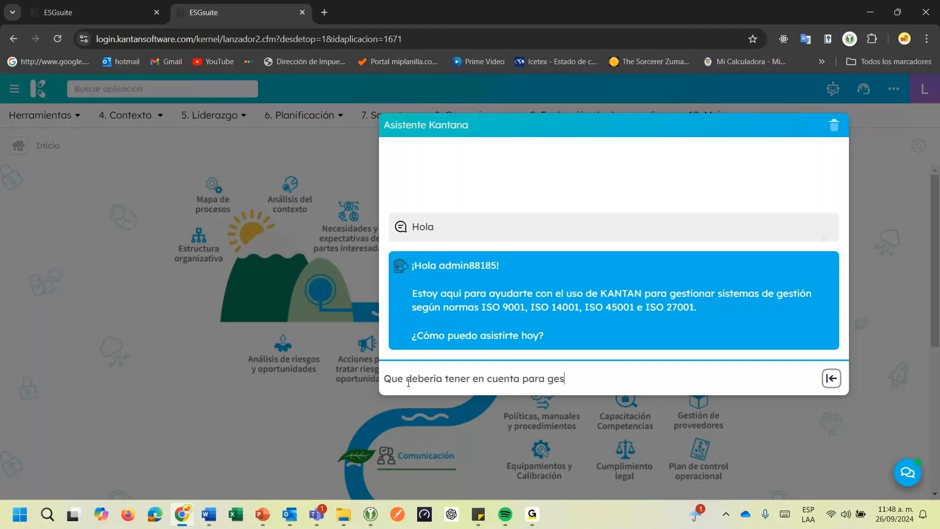
{"action": "type", "text": "tionar las no conformidades"}
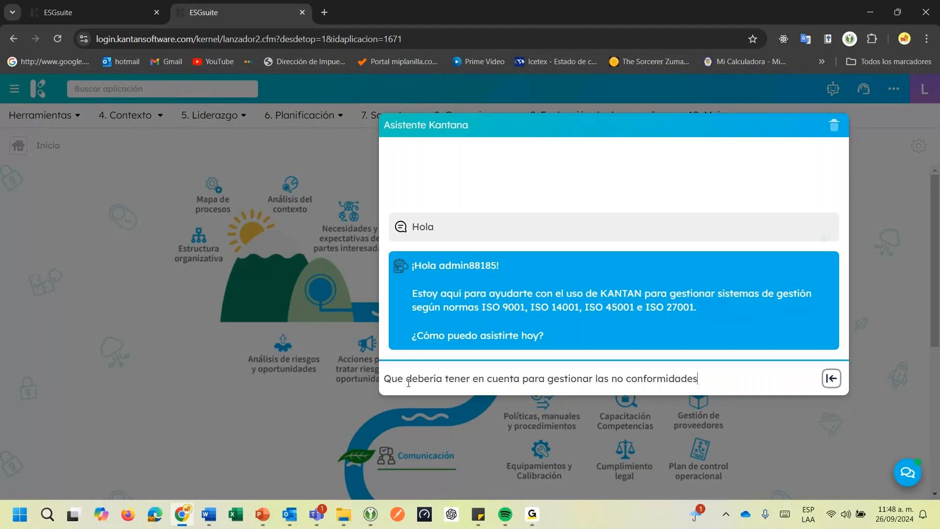
{"action": "key", "text": "Return"}
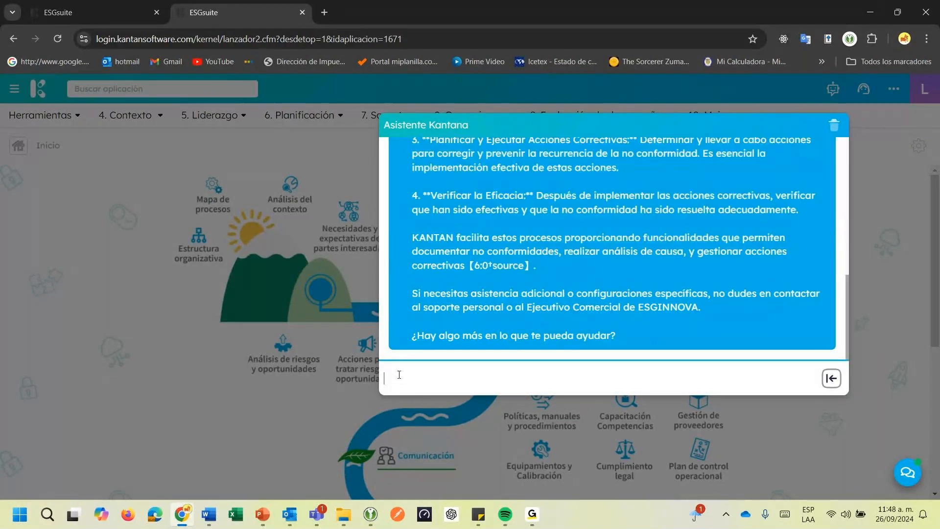
Read through the assistant's numbered recommendations for managing nonconformities, from documenting them to verifying effectiveness
{"action": "scroll", "coordinate": [491, 290], "scroll_direction": "up", "scroll_amount": 4}
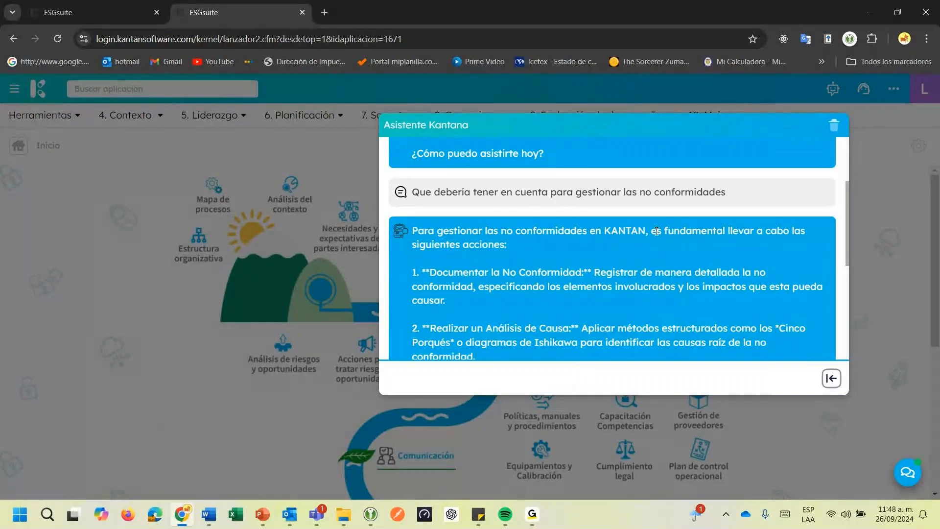
{"action": "left_click_drag", "start_coordinate": [657, 231], "coordinate": [785, 231]}
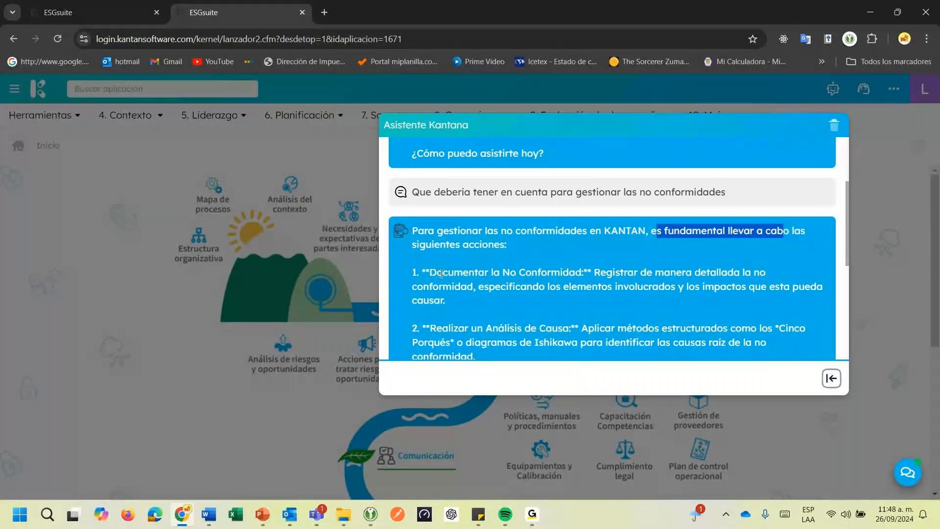
{"action": "left_click_drag", "start_coordinate": [444, 272], "coordinate": [533, 273]}
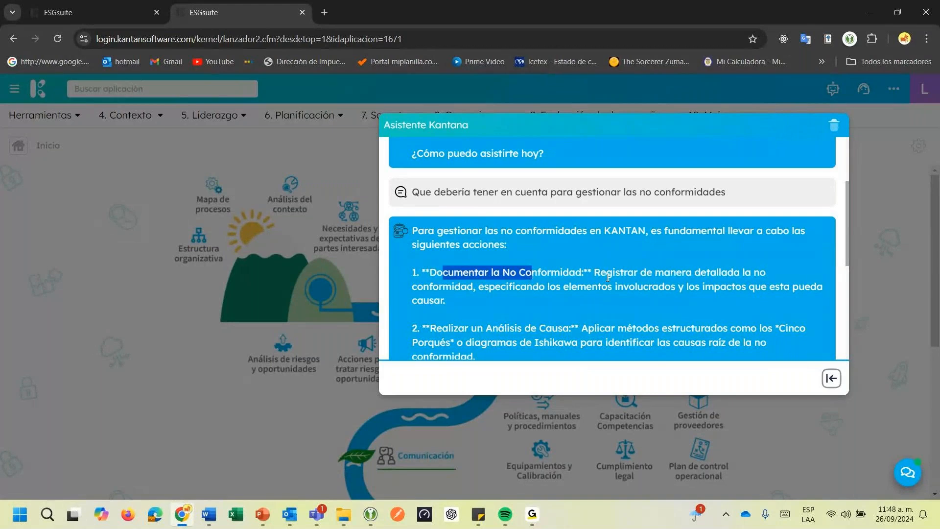
{"action": "scroll", "coordinate": [647, 273], "scroll_direction": "down", "scroll_amount": 1}
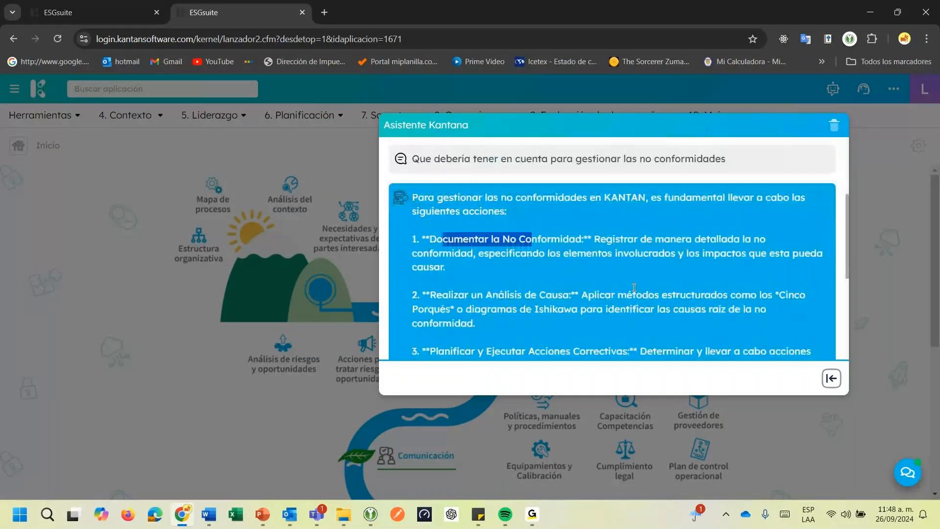
{"action": "scroll", "coordinate": [634, 288], "scroll_direction": "down", "scroll_amount": 3}
{"action": "left_click_drag", "start_coordinate": [457, 263], "coordinate": [560, 265]}
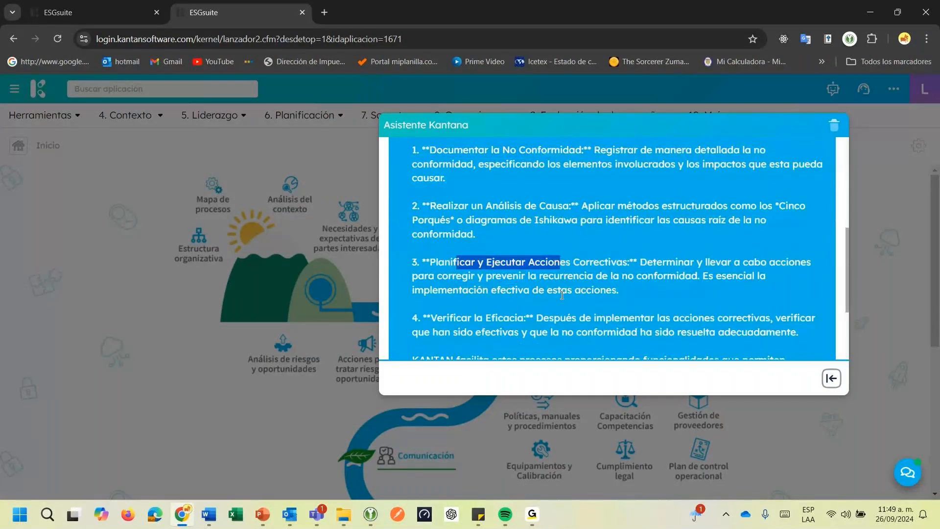
{"action": "scroll", "coordinate": [562, 296], "scroll_direction": "down", "scroll_amount": 1}
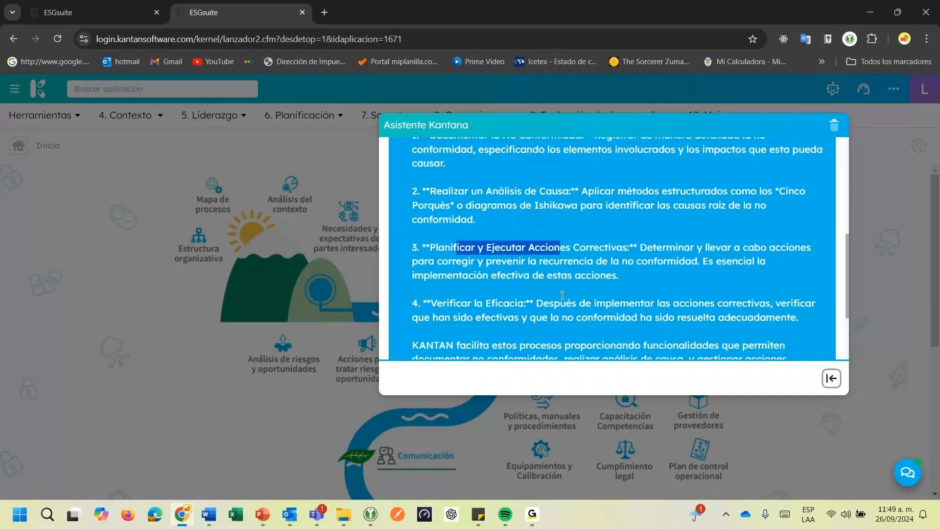
{"action": "scroll", "coordinate": [563, 296], "scroll_direction": "down", "scroll_amount": 2}
{"action": "left_click_drag", "start_coordinate": [462, 258], "coordinate": [485, 258]}
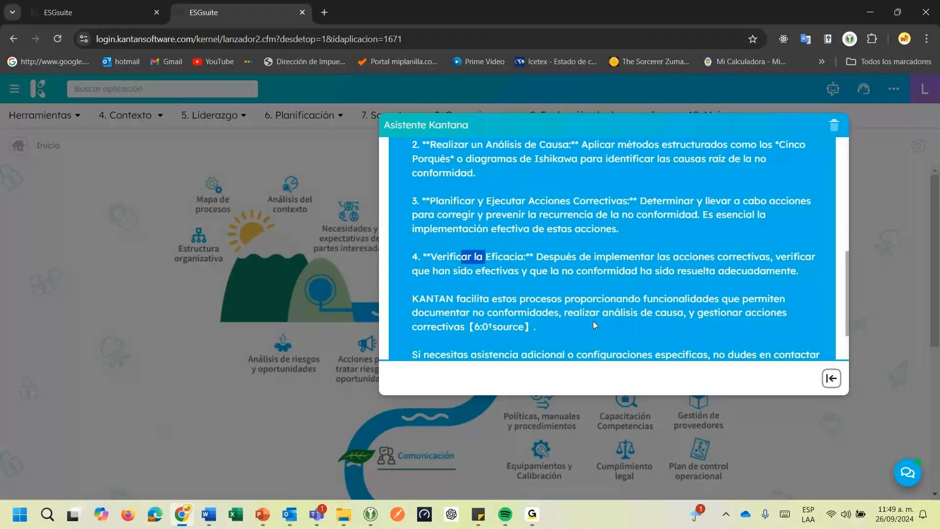
Ask the assistant "Donde puedo registrar una no conformidad"
{"action": "left_click", "coordinate": [469, 369]}
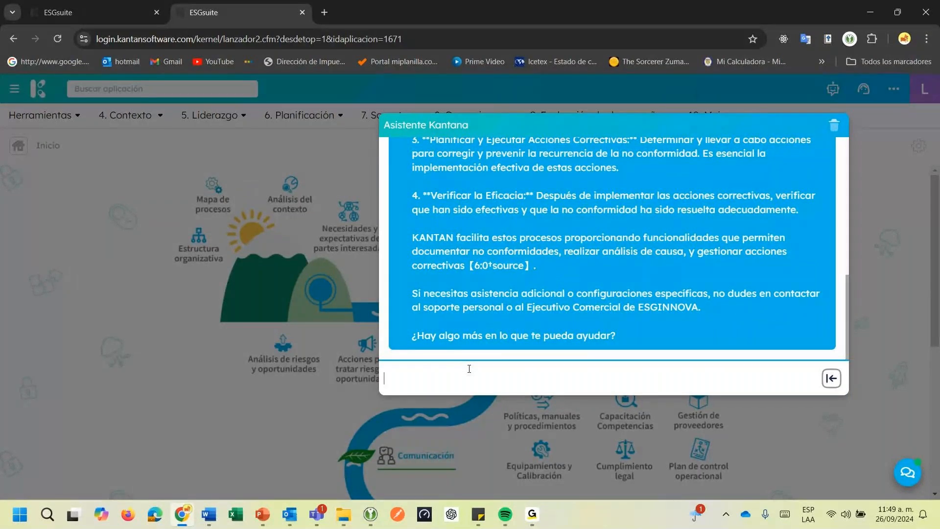
{"action": "type", "text": "Donce"}
{"action": "key", "text": "BackSpace"}
{"action": "key", "text": "BackSpace"}
{"action": "type", "text": "do"}
{"action": "key", "text": "BackSpace"}
{"action": "key", "text": "BackSpace"}
{"action": "type", "text": "e puedo registrar una no"}
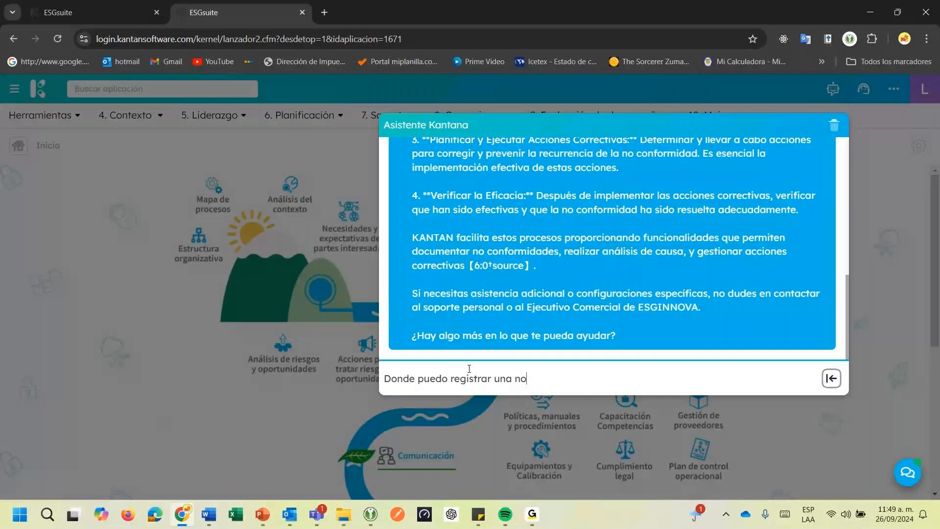
{"action": "type", "text": " conformidad"}
{"action": "key", "text": "Return"}
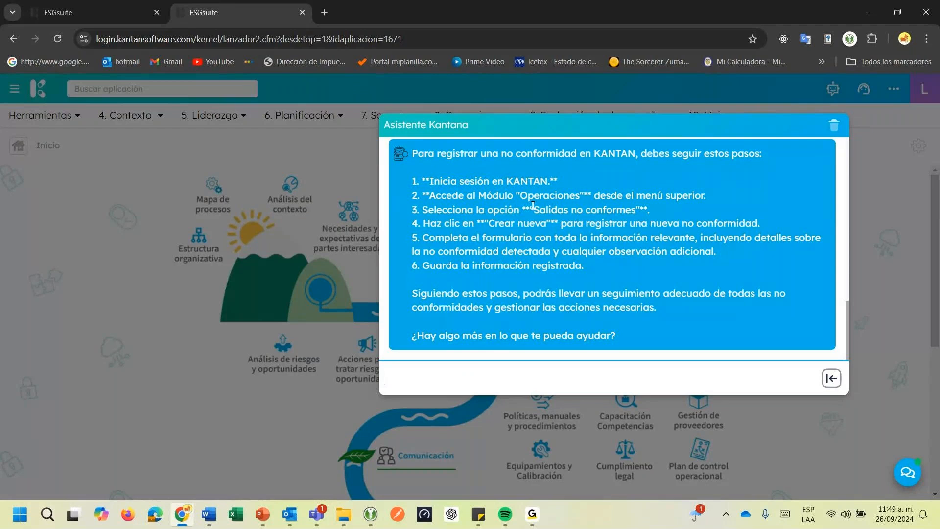
Review the assistant's registration steps and its earlier answer, and close the assistant
{"action": "left_click_drag", "start_coordinate": [533, 206], "coordinate": [592, 210]}
{"action": "scroll", "coordinate": [628, 334], "scroll_direction": "up", "scroll_amount": 1}
{"action": "scroll", "coordinate": [628, 334], "scroll_direction": "up", "scroll_amount": 3}
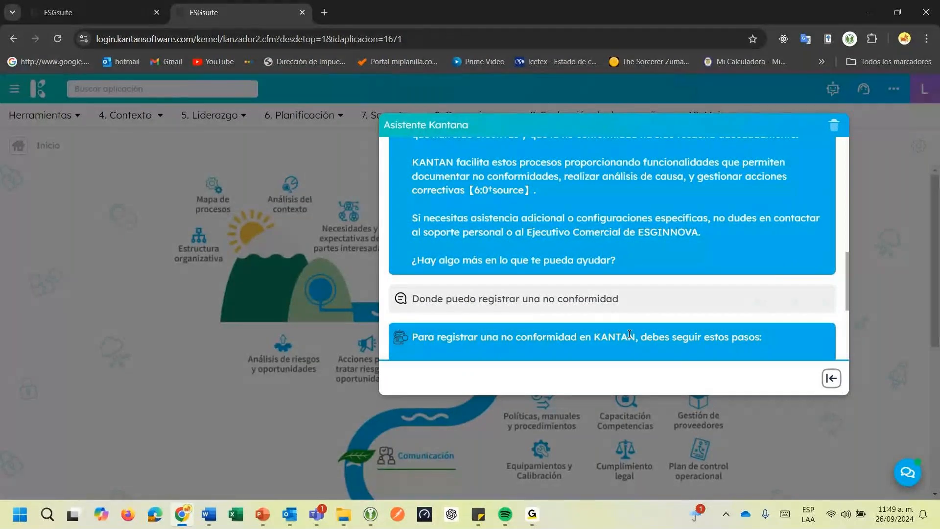
{"action": "scroll", "coordinate": [629, 334], "scroll_direction": "down", "scroll_amount": 2}
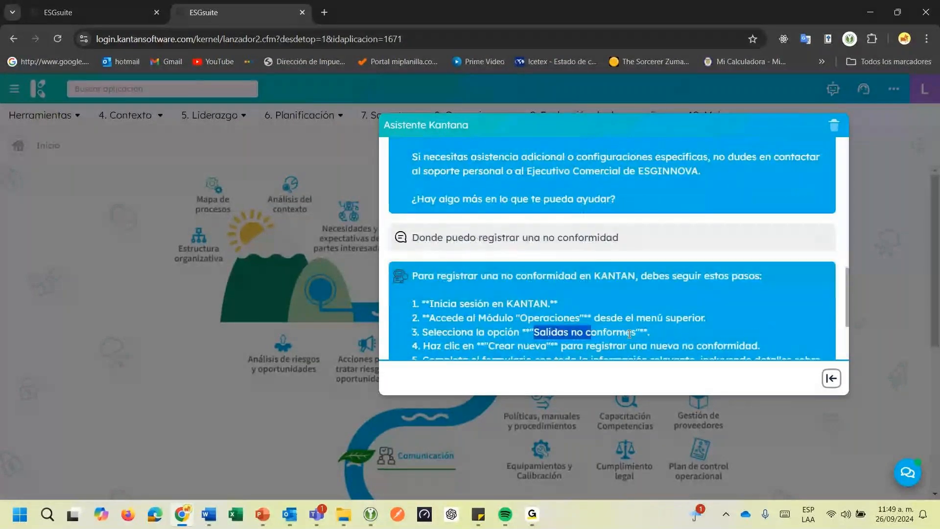
{"action": "scroll", "coordinate": [629, 334], "scroll_direction": "up", "scroll_amount": 3}
{"action": "scroll", "coordinate": [629, 334], "scroll_direction": "up", "scroll_amount": 3}
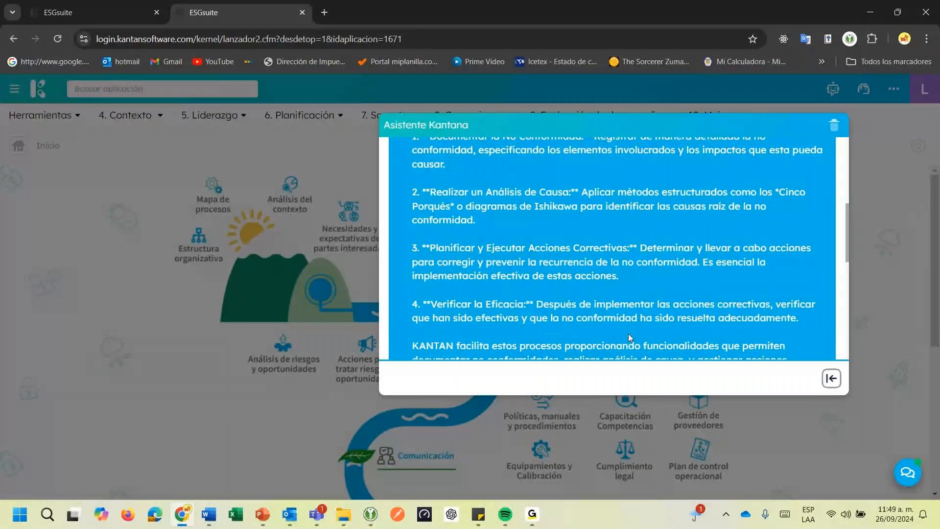
{"action": "key", "text": "Escape"}
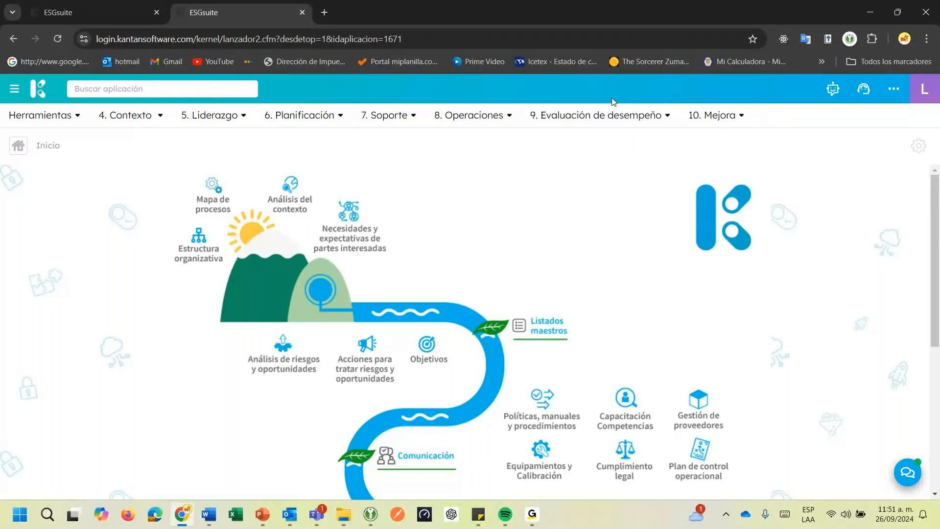
Open Gestión de auditorías under Evaluación de desempeño and show the Plan de Auditoría processes
{"action": "left_click", "coordinate": [567, 112]}
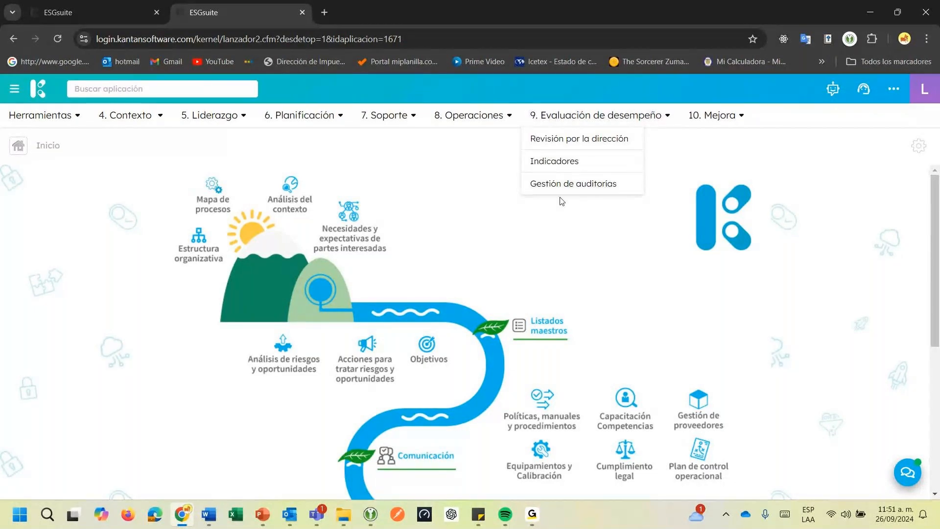
{"action": "left_click", "coordinate": [557, 184]}
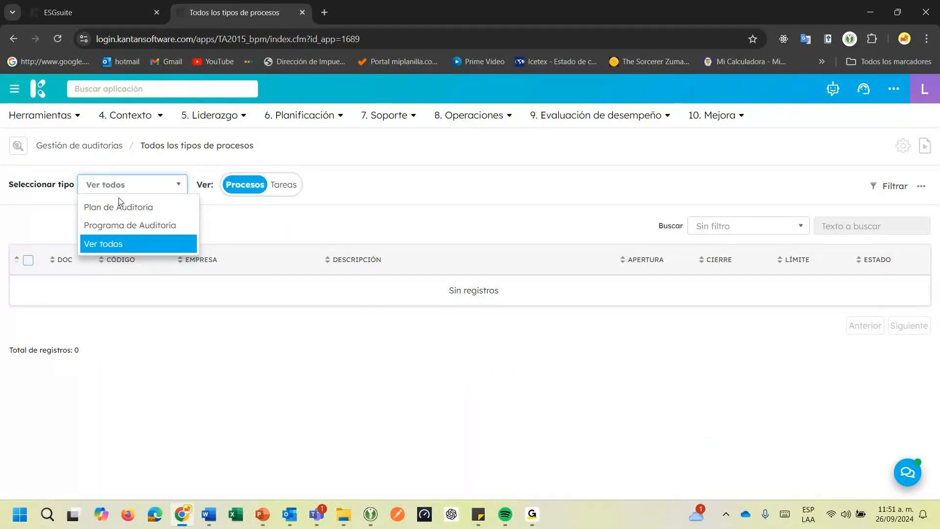
{"action": "left_click", "coordinate": [102, 209]}
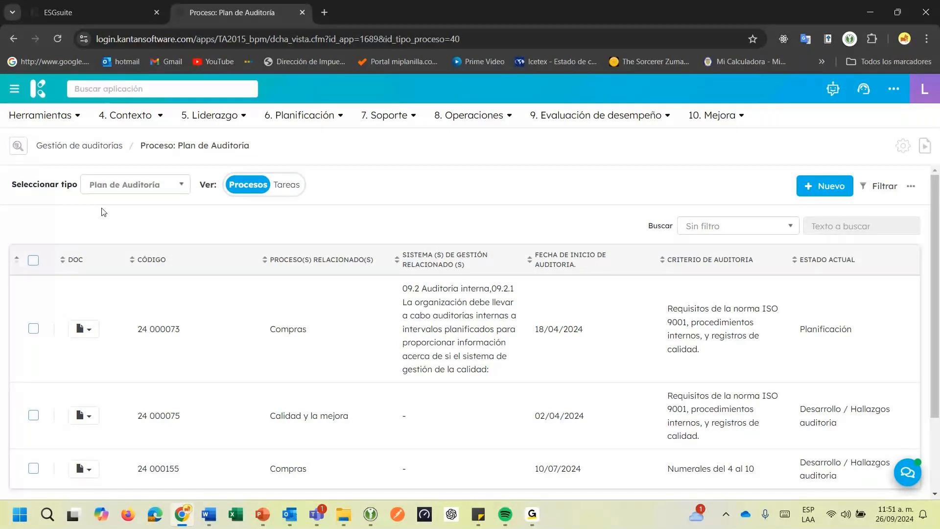
Open audit plan 24 000155 and examine its Desarrollo / Hallazgos auditoria stage down to the related nonconformities and corrective actions
{"action": "scroll", "coordinate": [200, 381], "scroll_direction": "down", "scroll_amount": 2}
{"action": "left_click", "coordinate": [201, 381]}
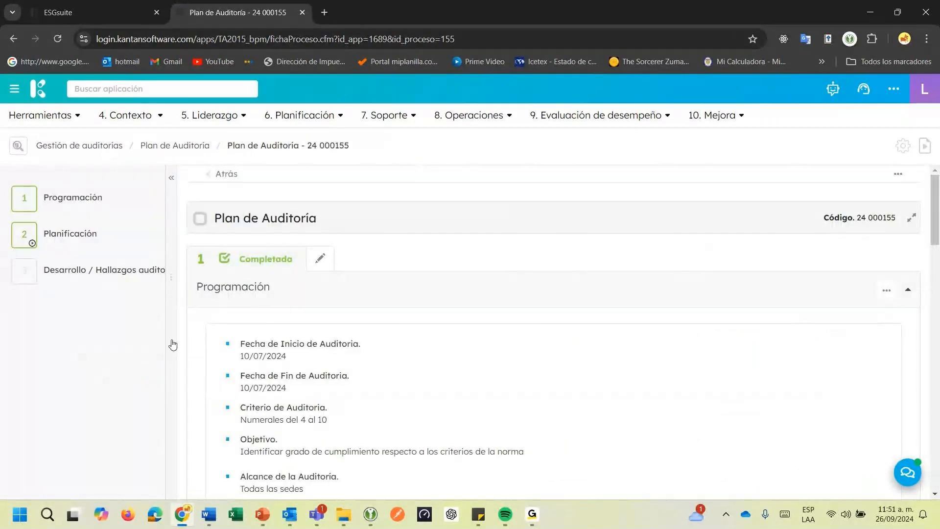
{"action": "mouse_move", "coordinate": [68, 271]}
{"action": "scroll", "coordinate": [67, 273], "scroll_direction": "down", "scroll_amount": 2}
{"action": "scroll", "coordinate": [256, 413], "scroll_direction": "down", "scroll_amount": 15}
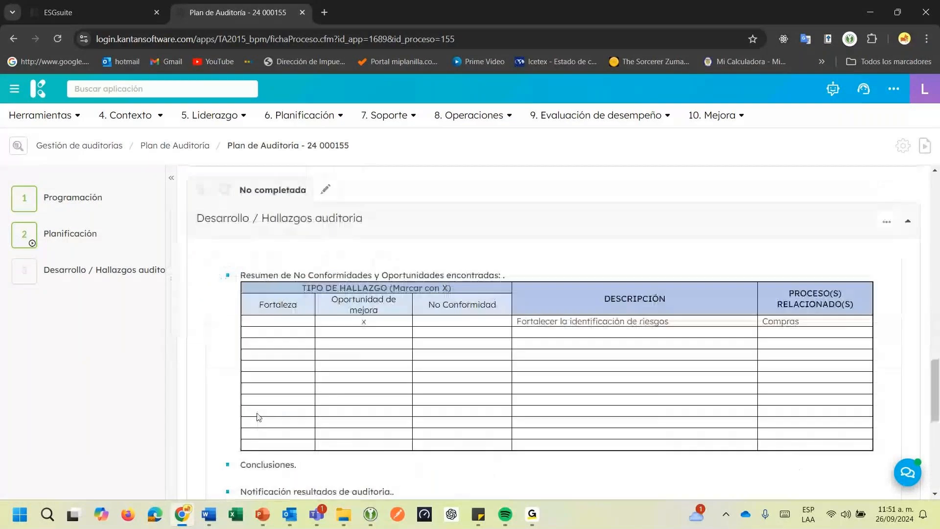
{"action": "scroll", "coordinate": [329, 372], "scroll_direction": "up", "scroll_amount": 5}
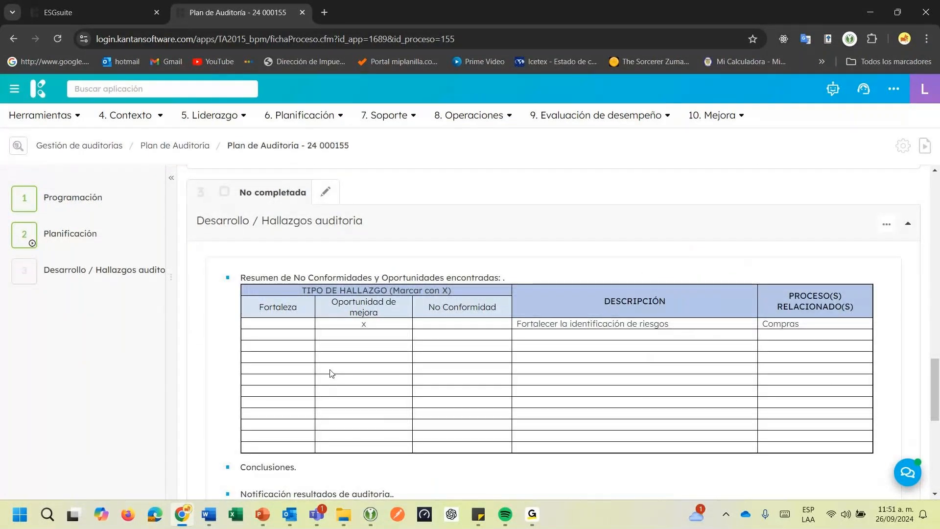
{"action": "scroll", "coordinate": [228, 338], "scroll_direction": "down", "scroll_amount": 3}
{"action": "scroll", "coordinate": [228, 338], "scroll_direction": "down", "scroll_amount": 3}
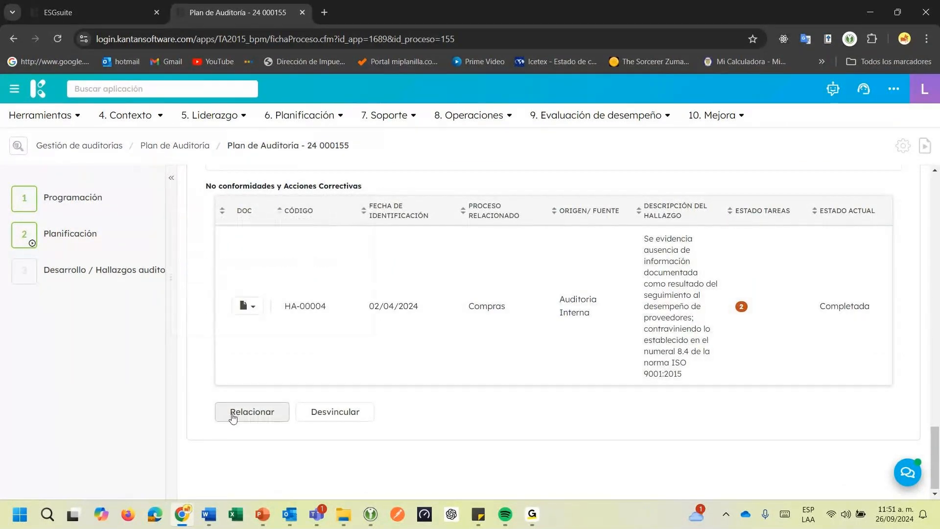
Start a new related No conformidades y Acciones Correctivas record from the audit plan and set its Sede to Sede principal
{"action": "left_click", "coordinate": [232, 414]}
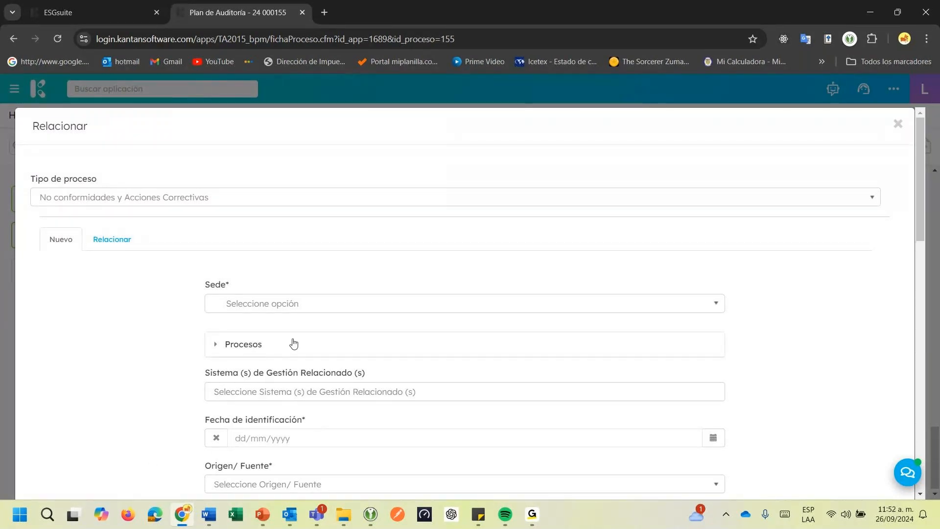
{"action": "left_click", "coordinate": [263, 308]}
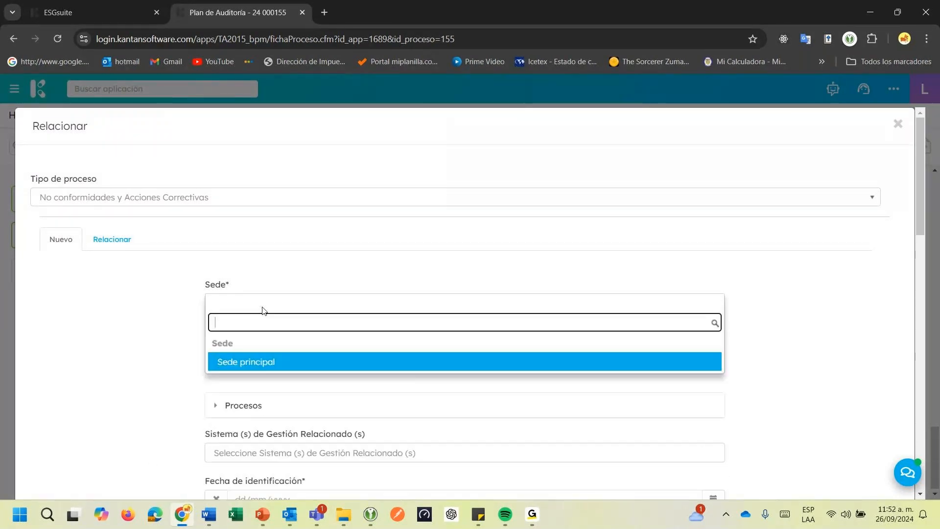
{"action": "left_click", "coordinate": [260, 366]}
{"action": "scroll", "coordinate": [245, 319], "scroll_direction": "down", "scroll_amount": 1}
Expand the Procesos section of the new nonconformity and set its Entidad to Compras
{"action": "left_click", "coordinate": [235, 285]}
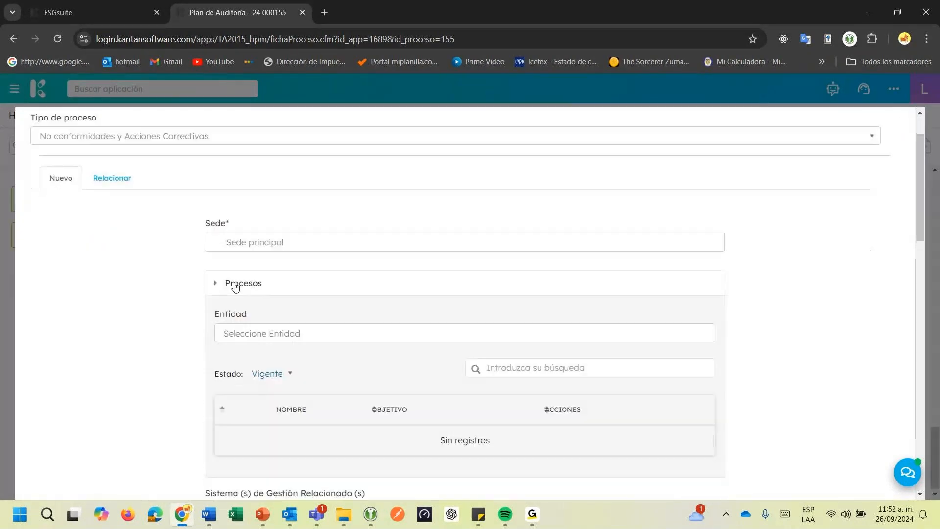
{"action": "scroll", "coordinate": [236, 286], "scroll_direction": "down", "scroll_amount": 2}
{"action": "scroll", "coordinate": [235, 287], "scroll_direction": "up", "scroll_amount": 3}
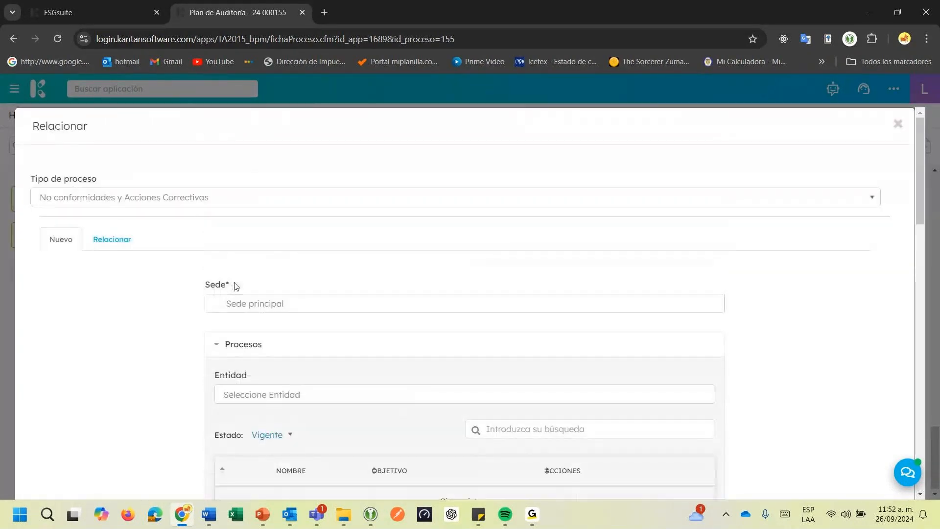
{"action": "scroll", "coordinate": [236, 286], "scroll_direction": "down", "scroll_amount": 2}
{"action": "scroll", "coordinate": [235, 287], "scroll_direction": "down", "scroll_amount": 5}
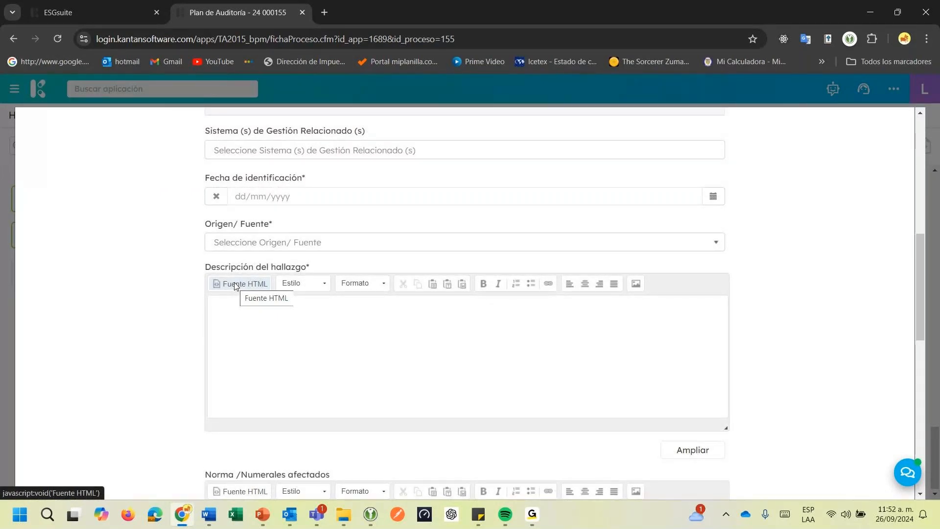
{"action": "scroll", "coordinate": [236, 286], "scroll_direction": "up", "scroll_amount": 3}
{"action": "scroll", "coordinate": [235, 286], "scroll_direction": "up", "scroll_amount": 3}
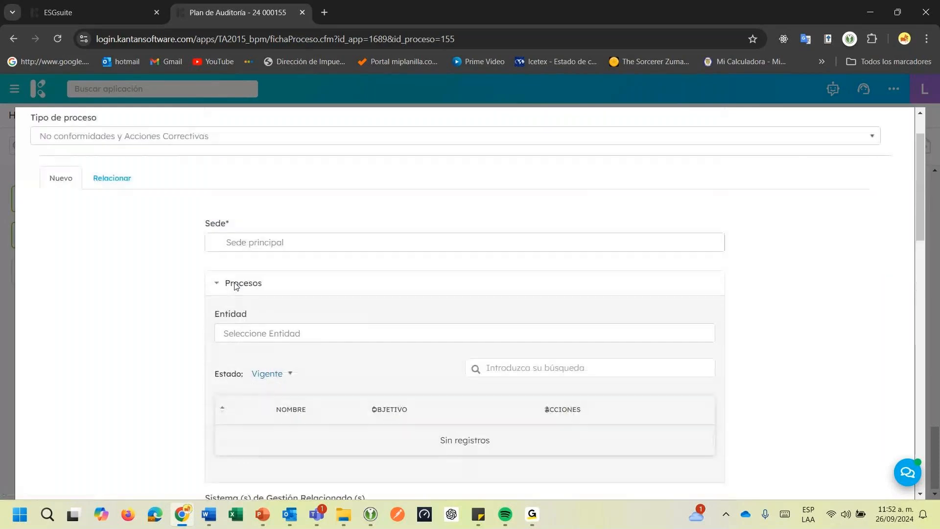
{"action": "scroll", "coordinate": [237, 269], "scroll_direction": "down", "scroll_amount": 1}
{"action": "left_click", "coordinate": [240, 267]}
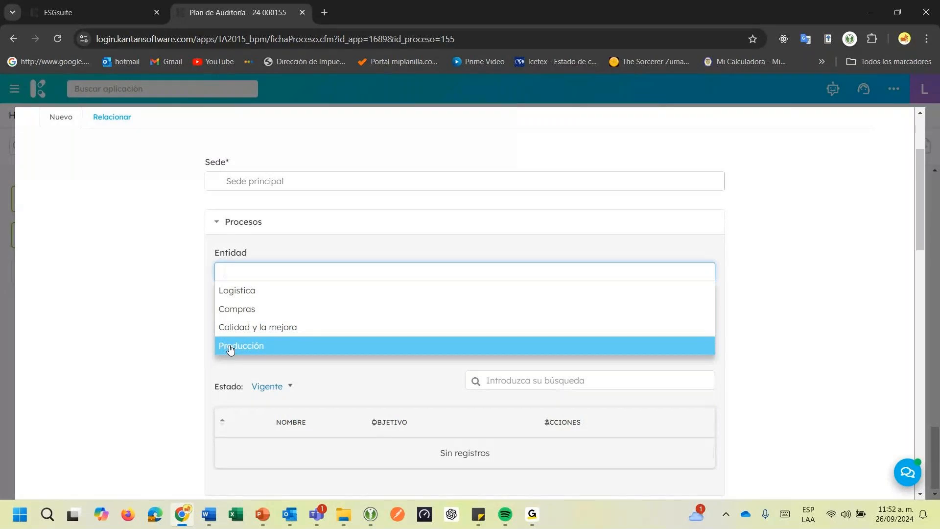
{"action": "left_click", "coordinate": [231, 309]}
{"action": "scroll", "coordinate": [231, 314], "scroll_direction": "down", "scroll_amount": 1}
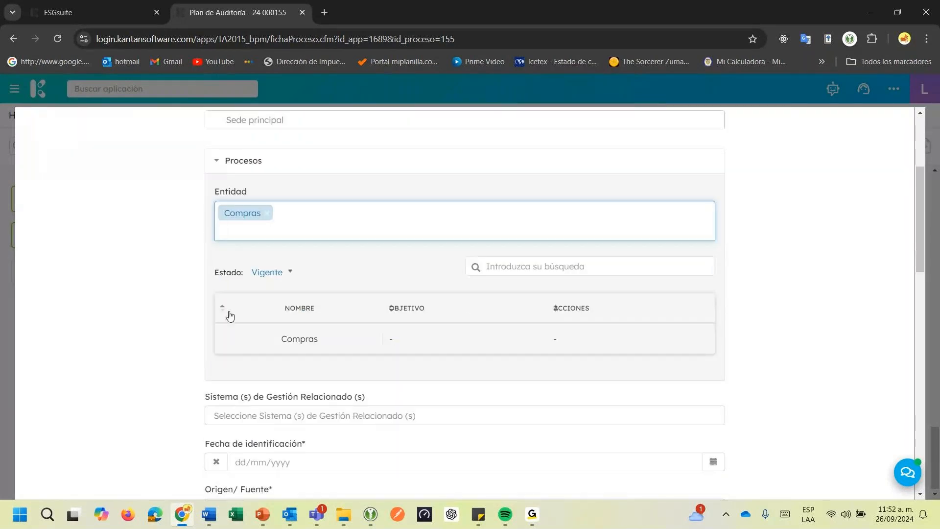
Filter the related management systems by 9001 and select 08.4 Control de los procesos, productos y servicios suministrados externamente
{"action": "scroll", "coordinate": [230, 315], "scroll_direction": "down", "scroll_amount": 2}
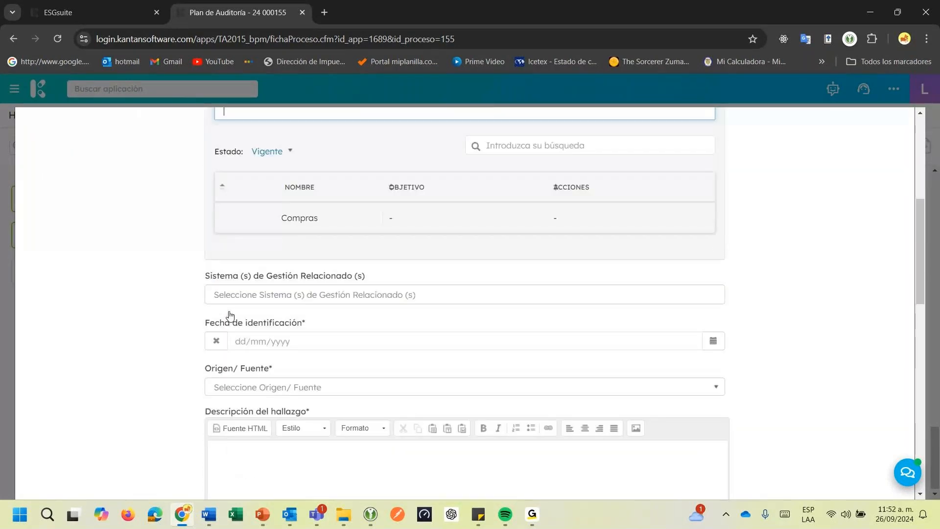
{"action": "left_click", "coordinate": [219, 293]}
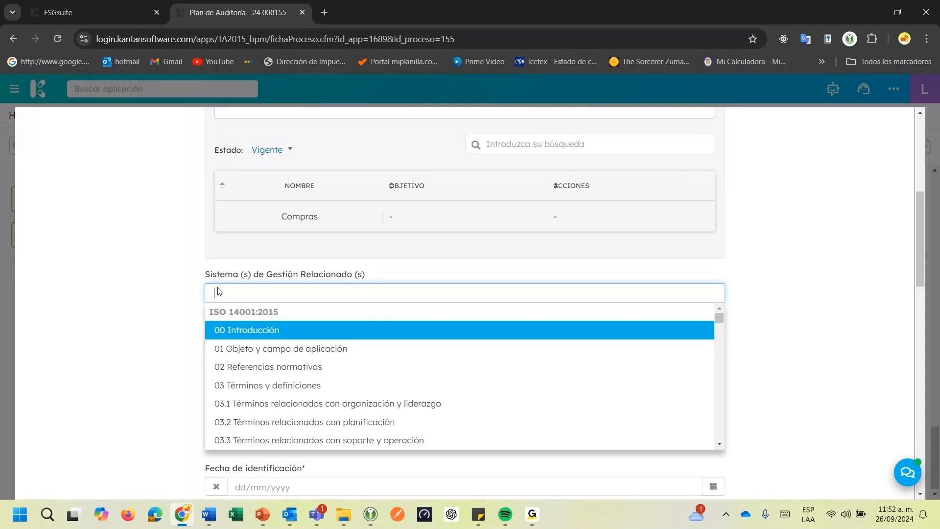
{"action": "type", "text": "9001"}
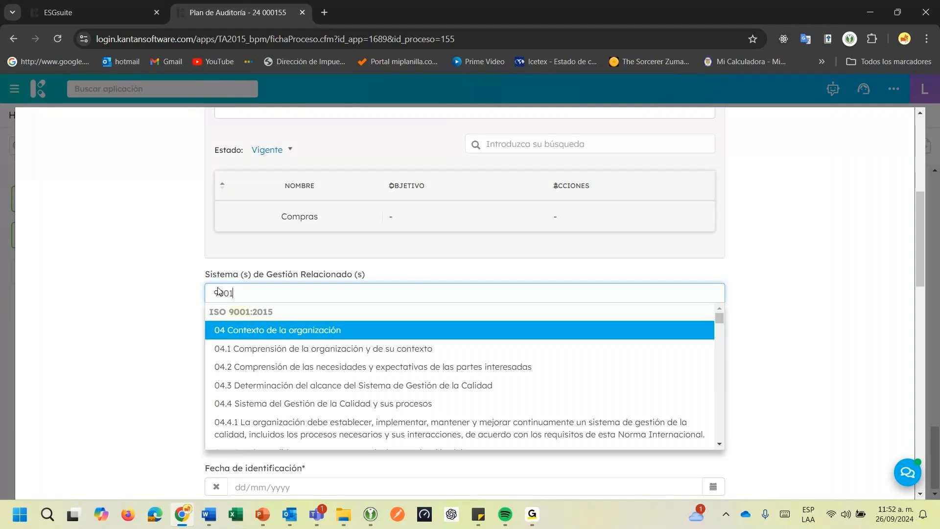
{"action": "scroll", "coordinate": [466, 373], "scroll_direction": "down", "scroll_amount": 1}
{"action": "left_click", "coordinate": [719, 444]}
{"action": "scroll", "coordinate": [718, 445], "scroll_direction": "down", "scroll_amount": 5}
{"action": "left_click", "coordinate": [719, 445]}
{"action": "left_click", "coordinate": [719, 445]}
{"action": "left_click", "coordinate": [718, 446]}
{"action": "left_click", "coordinate": [719, 446]}
{"action": "left_click", "coordinate": [719, 445]}
{"action": "left_click", "coordinate": [718, 446]}
{"action": "left_click", "coordinate": [718, 446]}
{"action": "left_click", "coordinate": [718, 446]}
{"action": "left_click", "coordinate": [718, 445]}
{"action": "left_click", "coordinate": [719, 445]}
{"action": "left_click", "coordinate": [718, 445]}
{"action": "left_click", "coordinate": [719, 446]}
{"action": "left_click", "coordinate": [719, 445]}
{"action": "left_click", "coordinate": [719, 446]}
{"action": "left_click", "coordinate": [718, 445]}
{"action": "left_click", "coordinate": [719, 446]}
{"action": "left_click", "coordinate": [718, 445]}
{"action": "left_click", "coordinate": [718, 446]}
{"action": "left_click", "coordinate": [719, 445]}
{"action": "left_click", "coordinate": [719, 445]}
{"action": "left_click", "coordinate": [718, 446]}
{"action": "left_click", "coordinate": [718, 445]}
{"action": "left_click", "coordinate": [718, 445]}
{"action": "left_click", "coordinate": [718, 445]}
{"action": "left_click", "coordinate": [718, 445]}
{"action": "left_click", "coordinate": [719, 445]}
{"action": "left_click", "coordinate": [719, 445]}
{"action": "left_click", "coordinate": [719, 445]}
{"action": "left_click", "coordinate": [719, 445]}
{"action": "left_click", "coordinate": [718, 445]}
{"action": "left_click", "coordinate": [719, 445]}
{"action": "left_click", "coordinate": [718, 446]}
{"action": "left_click", "coordinate": [719, 445]}
{"action": "left_click", "coordinate": [719, 446]}
{"action": "left_click", "coordinate": [719, 445]}
{"action": "left_click", "coordinate": [719, 446]}
{"action": "left_click", "coordinate": [718, 445]}
{"action": "left_click", "coordinate": [719, 445]}
{"action": "left_click", "coordinate": [718, 445]}
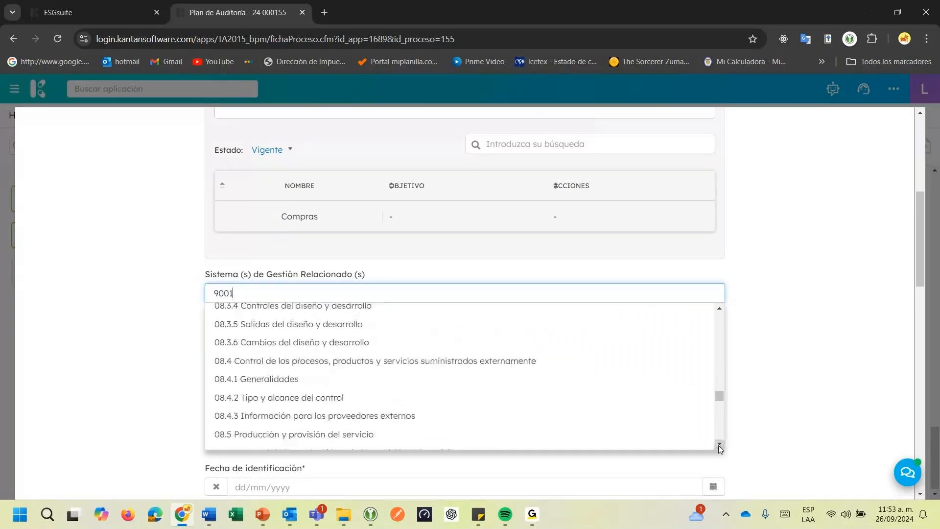
{"action": "left_click", "coordinate": [718, 445]}
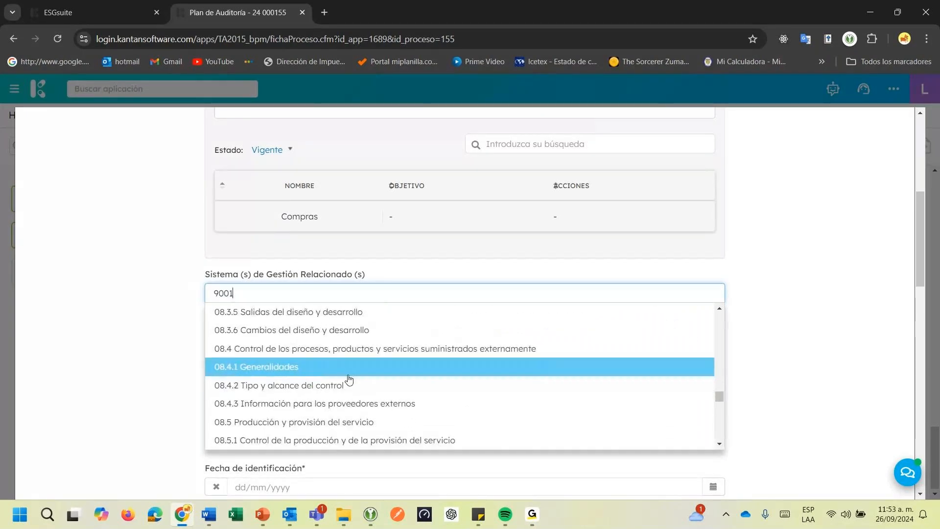
{"action": "left_click", "coordinate": [325, 358]}
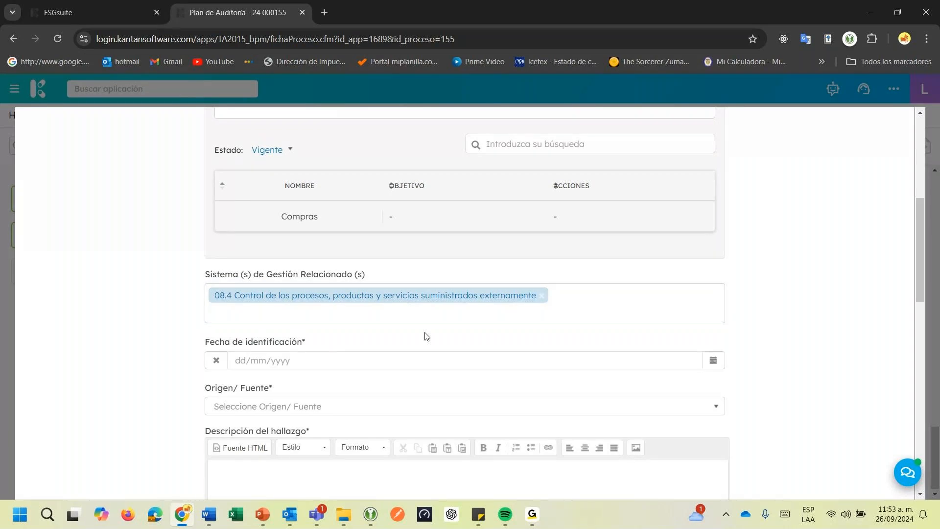
Set the Fecha de identificación to 26/09/2024 and the Origen/ Fuente to Auditoría Interna
{"action": "left_click", "coordinate": [721, 365]}
{"action": "left_click", "coordinate": [776, 324]}
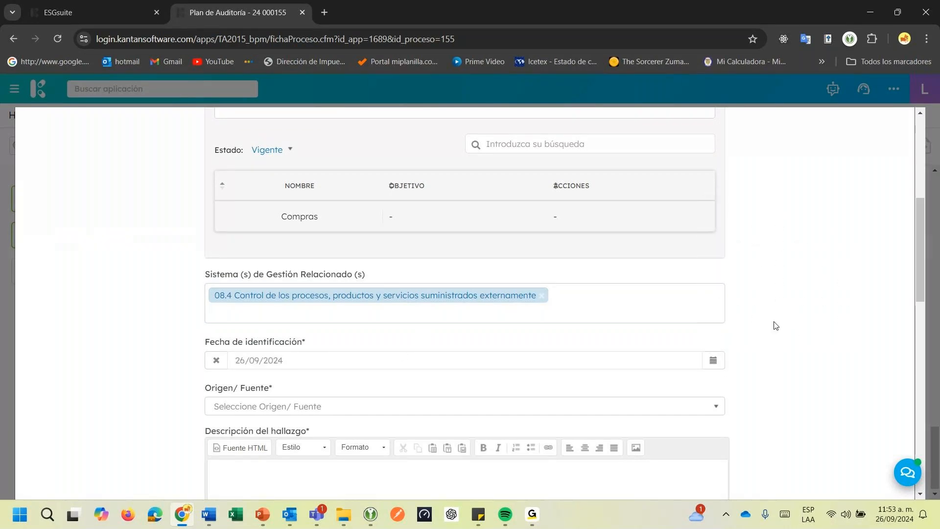
{"action": "scroll", "coordinate": [616, 407], "scroll_direction": "down", "scroll_amount": 2}
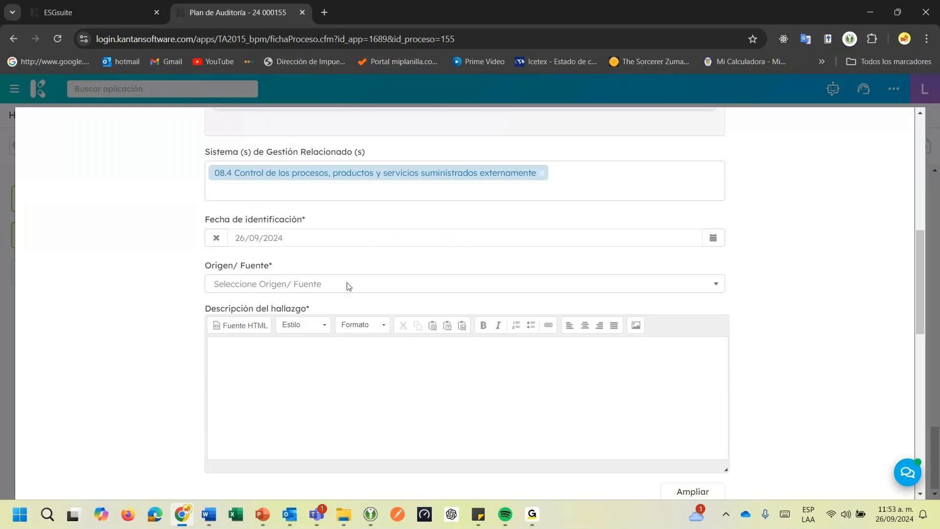
{"action": "left_click", "coordinate": [346, 285]}
{"action": "left_click", "coordinate": [316, 346]}
Begin the Descripción del hallazgo with "Se observa ausencia de información documenta"
{"action": "left_click", "coordinate": [322, 353]}
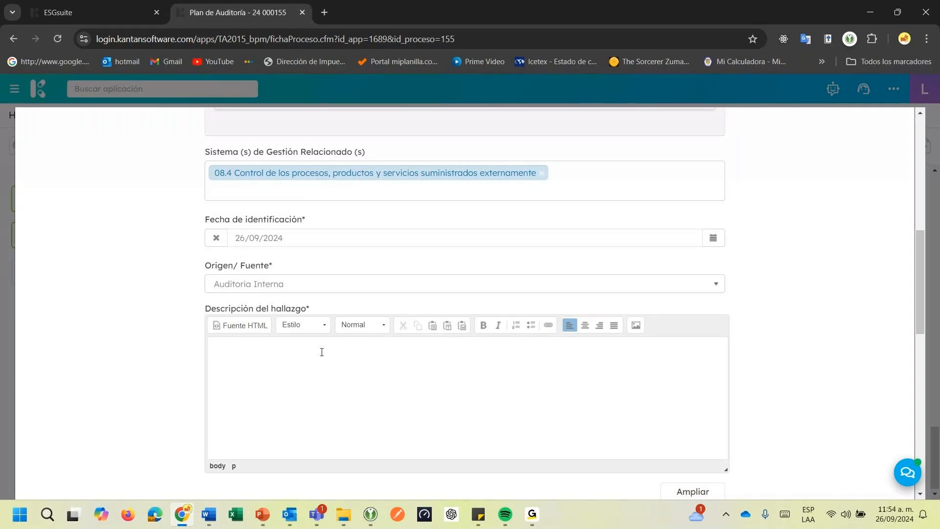
{"action": "type", "text": "Se evidencia ausencia de información docu"}
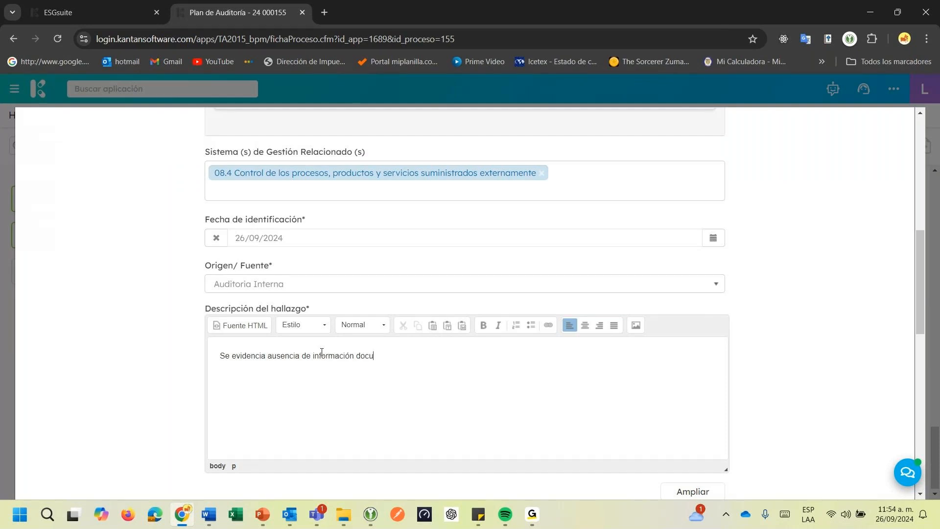
{"action": "type", "text": "menta"}
{"action": "type", "text": "c"}
{"action": "left_click_drag", "start_coordinate": [267, 356], "coordinate": [233, 364]}
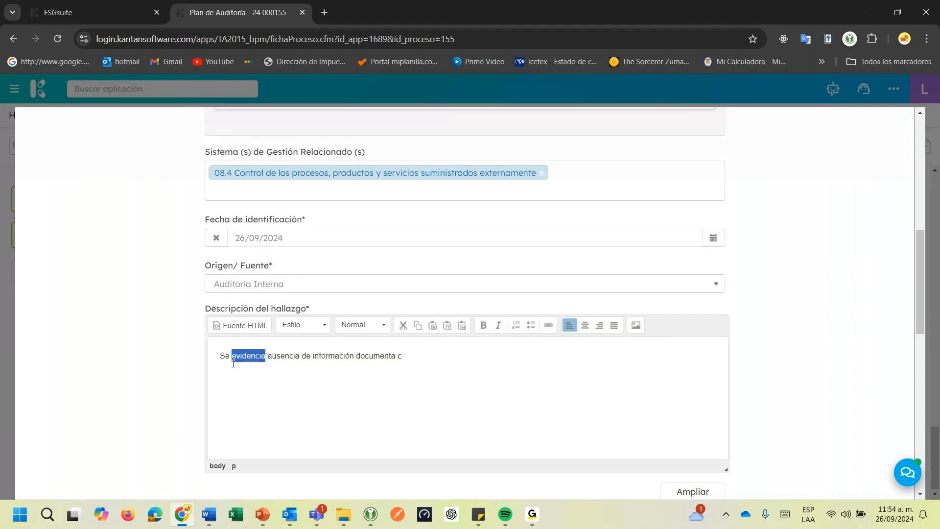
{"action": "type", "text": "observa"}
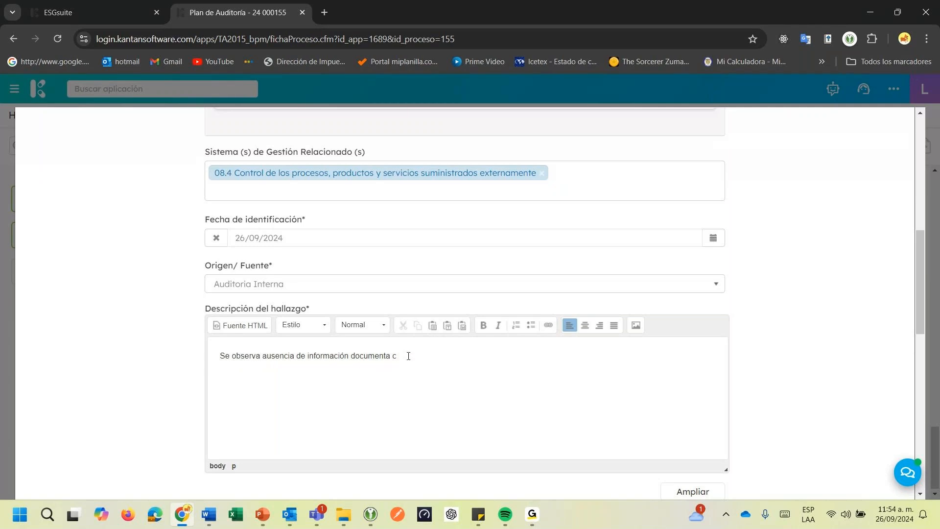
{"action": "type", "text": "omo evidencia de l seguimiento a"}
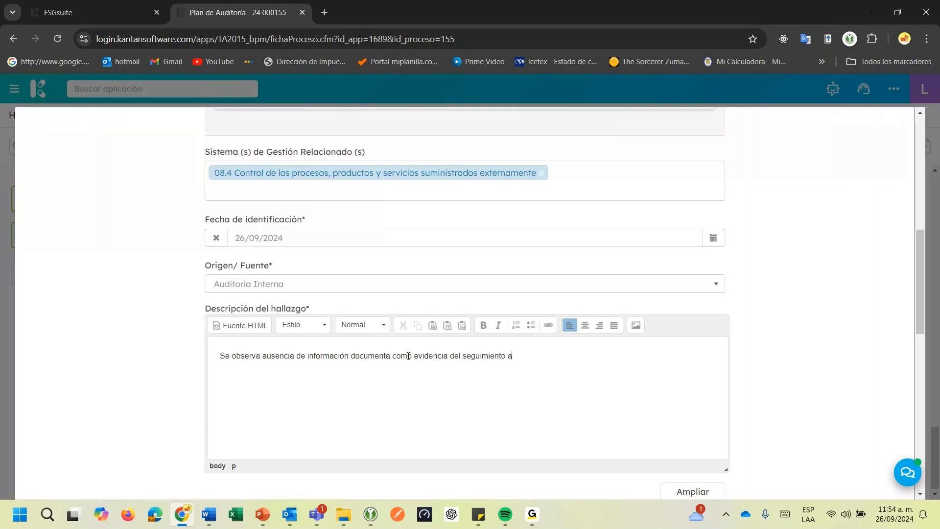
{"action": "type", "text": "l"}
{"action": "type", "text": " desempeño de los prove"}
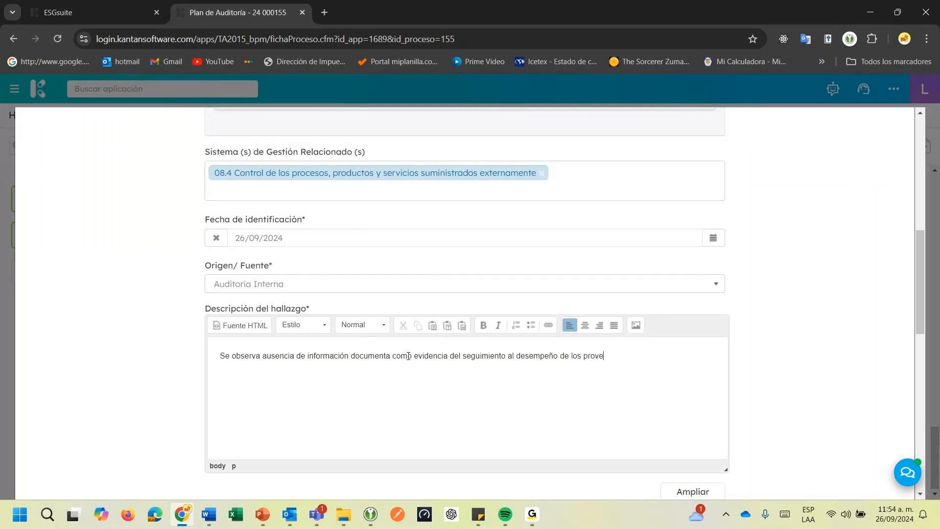
{"action": "type", "text": "edores; contraviniendo lo esta"}
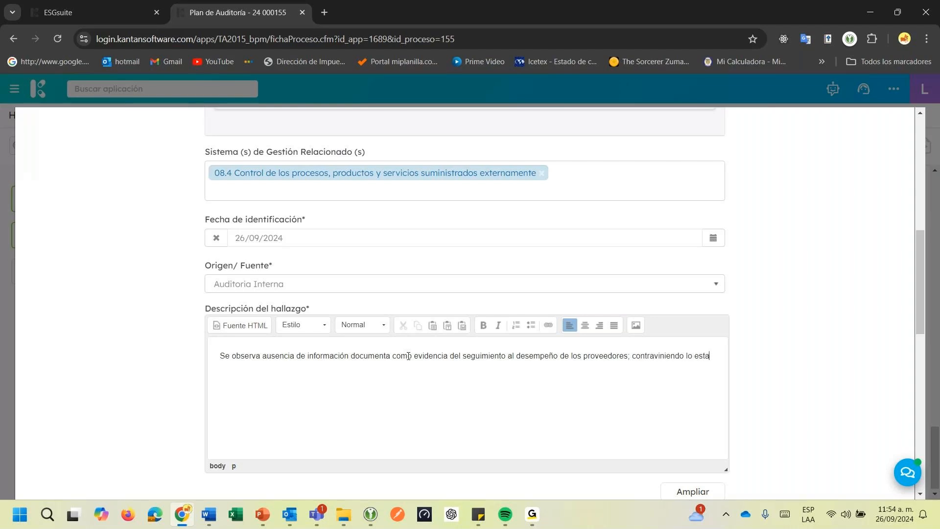
{"action": "type", "text": "blecido en el numeral "}
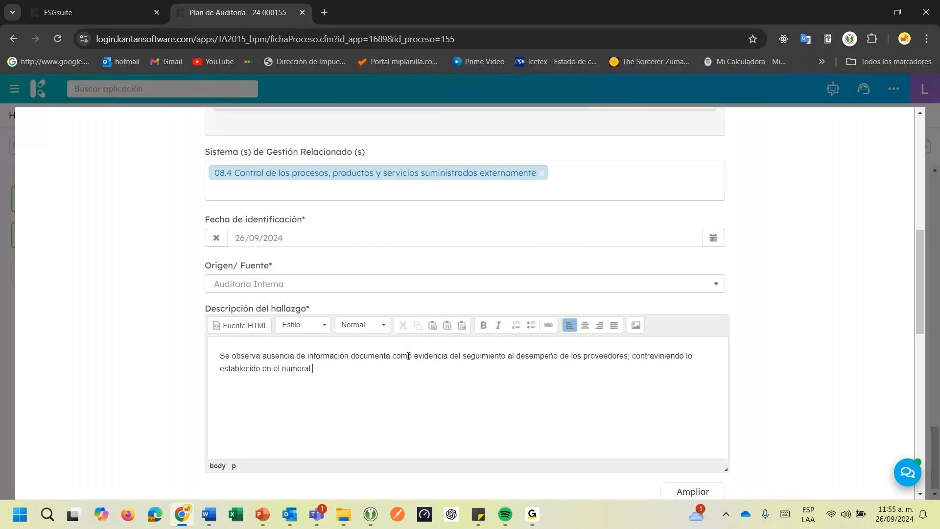
{"action": "type", "text": "8.4 de la norma ISO 9001:2015"}
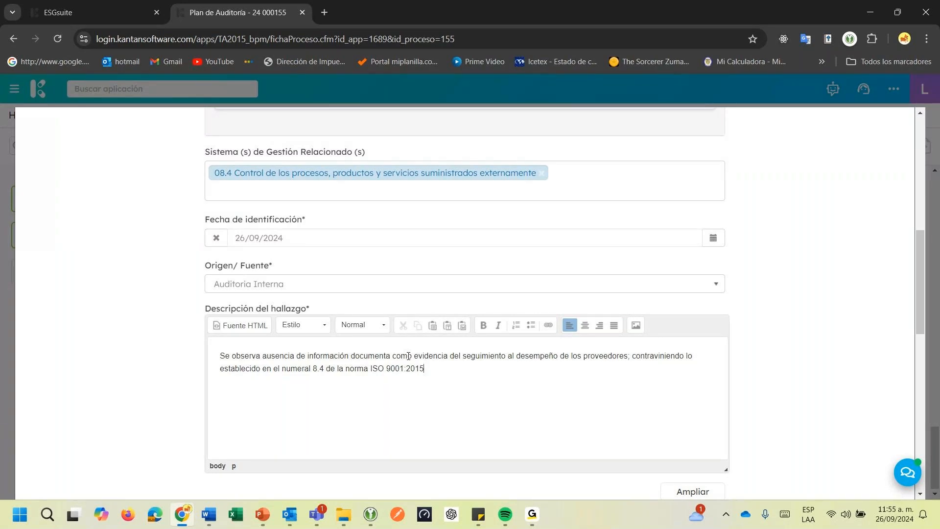
Enter "9001:2015 / 8.4" as the Norma /Numerales afectados and submit the nonconformity form
{"action": "scroll", "coordinate": [478, 372], "scroll_direction": "down", "scroll_amount": 1}
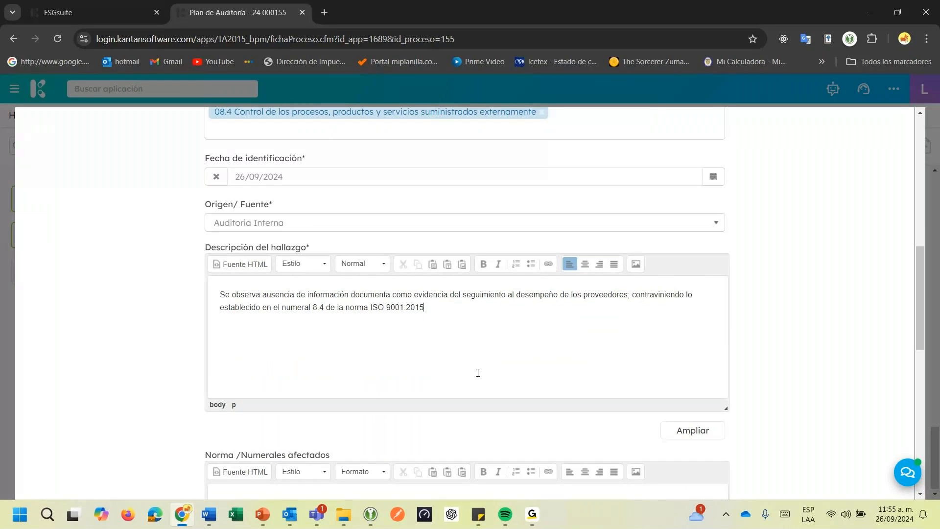
{"action": "scroll", "coordinate": [478, 373], "scroll_direction": "down", "scroll_amount": 3}
{"action": "left_click", "coordinate": [478, 373]}
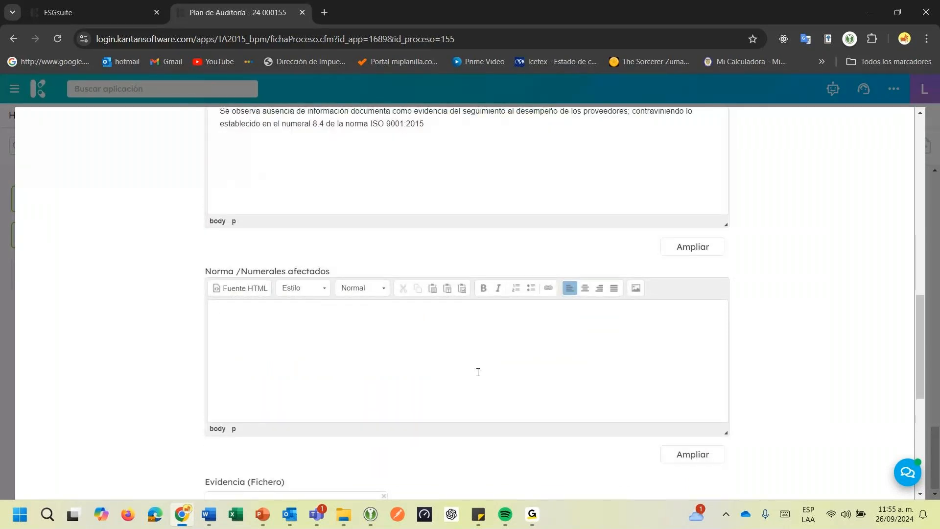
{"action": "type", "text": "9001:2015 / 8.4"}
{"action": "scroll", "coordinate": [472, 385], "scroll_direction": "down", "scroll_amount": 6}
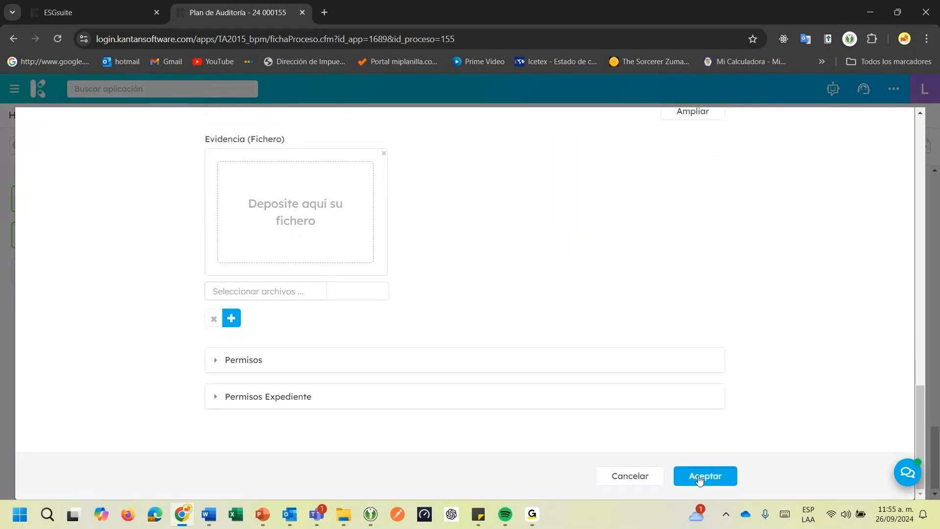
{"action": "left_click", "coordinate": [700, 479]}
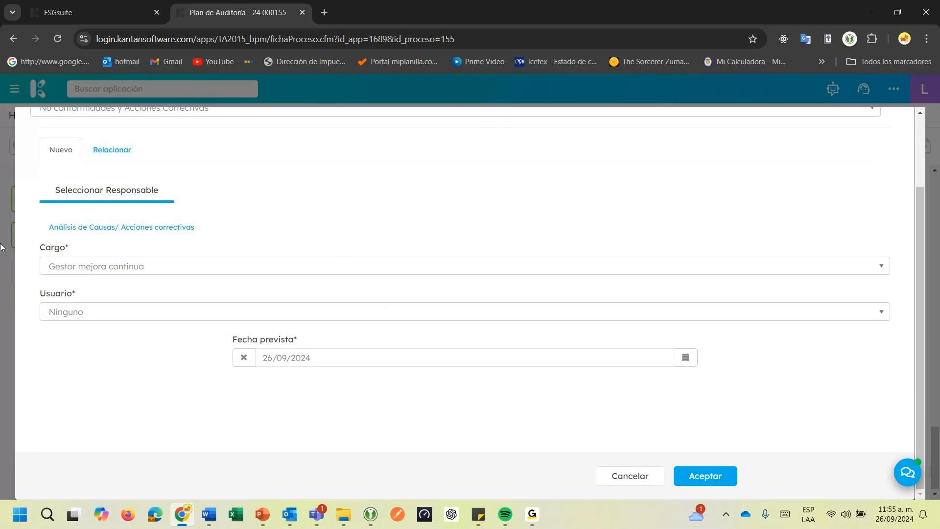
Assign the first listed user as responsible for Análisis de Causas/ Acciones correctivas and register the record with an e-mail notice
{"action": "left_click", "coordinate": [81, 319]}
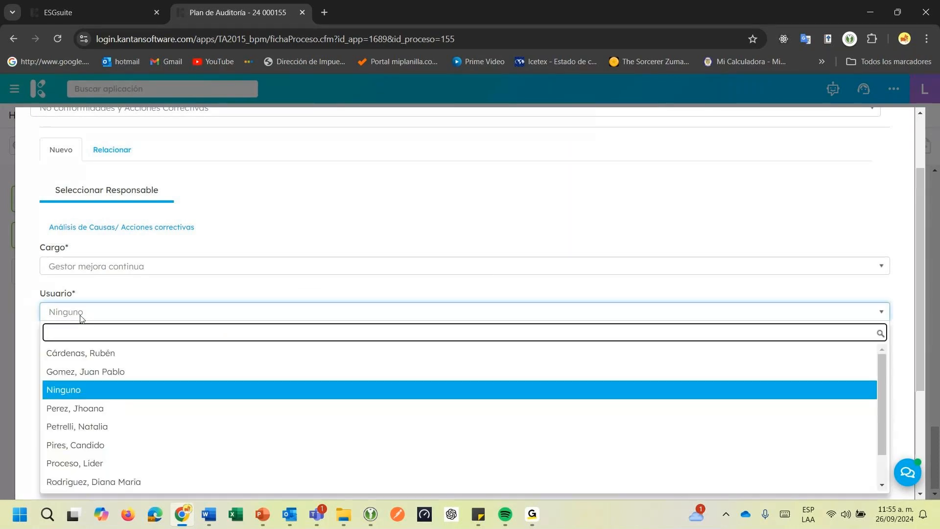
{"action": "left_click", "coordinate": [89, 355]}
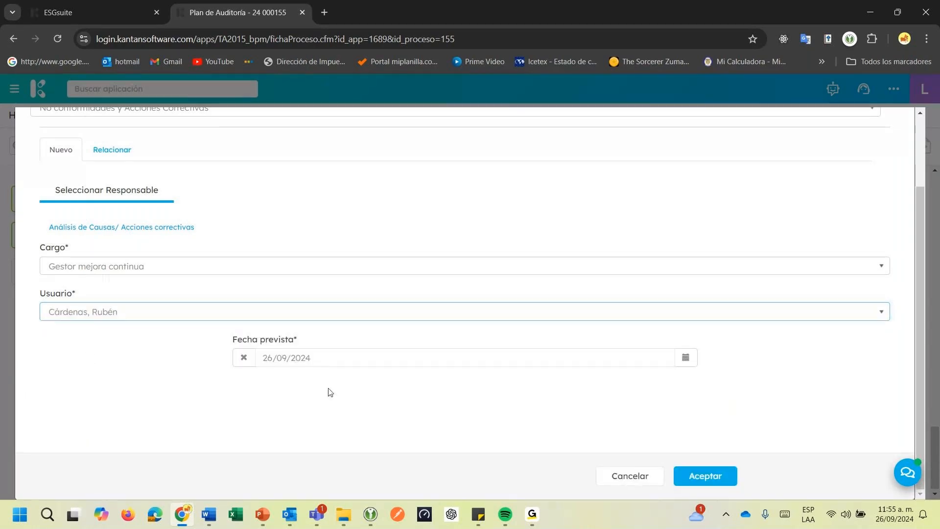
{"action": "left_click_drag", "start_coordinate": [241, 339], "coordinate": [265, 339]}
{"action": "left_click", "coordinate": [348, 341]}
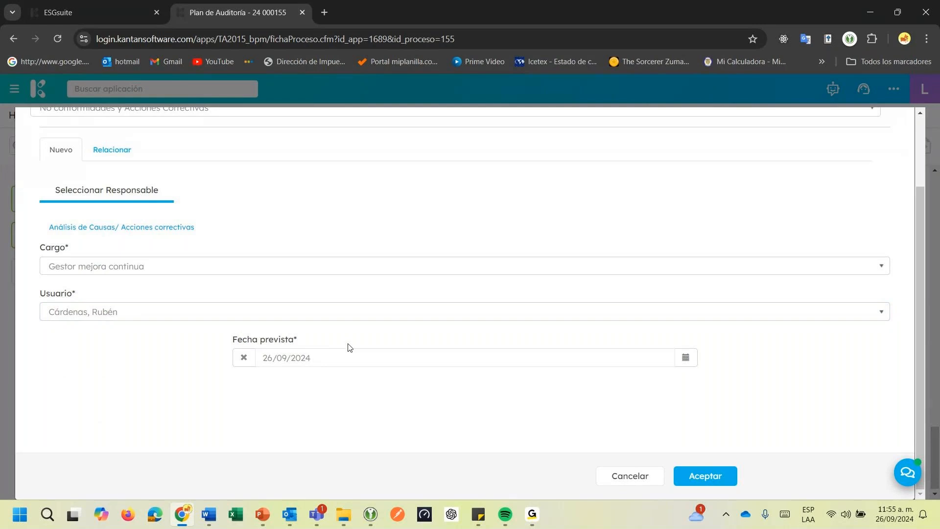
{"action": "left_click", "coordinate": [704, 476]}
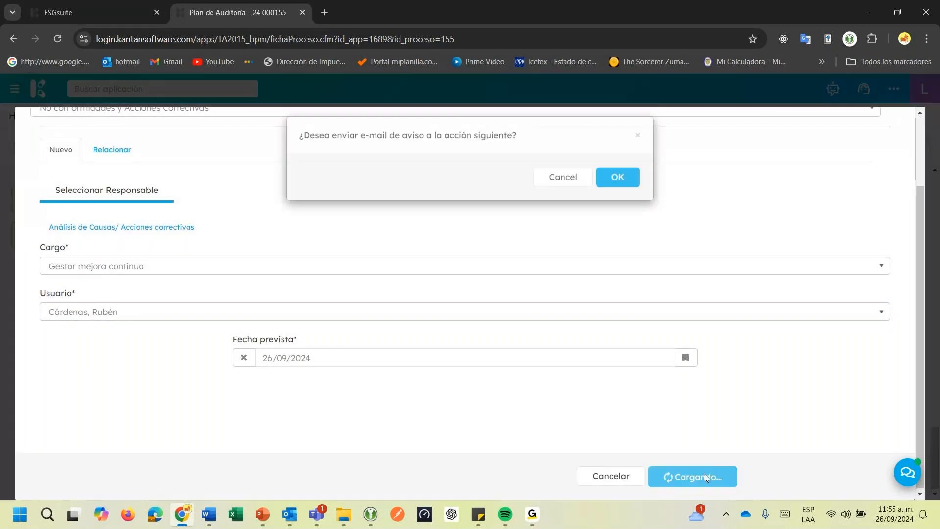
{"action": "left_click", "coordinate": [611, 186]}
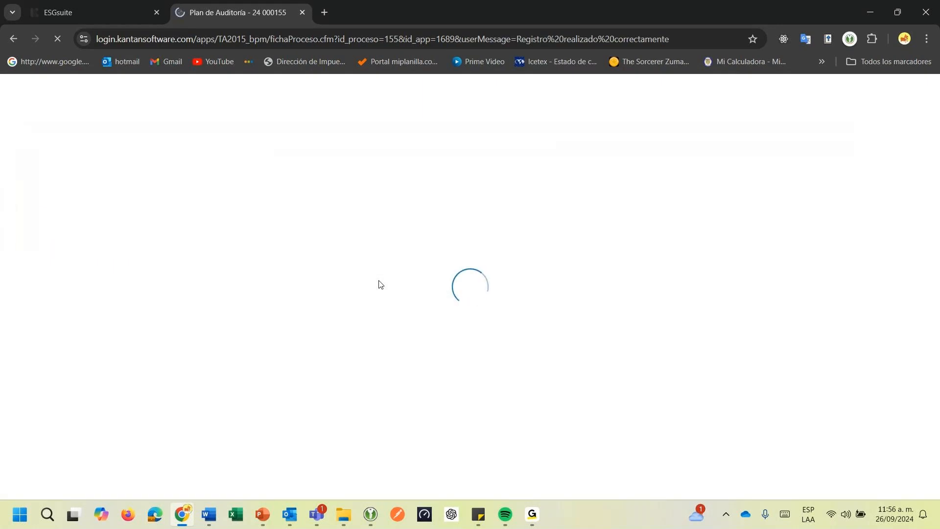
Open the new Compras nonconformity from the audit plan's related records and examine its Relaciones and Identificación sections
{"action": "scroll", "coordinate": [343, 280], "scroll_direction": "down", "scroll_amount": 5}
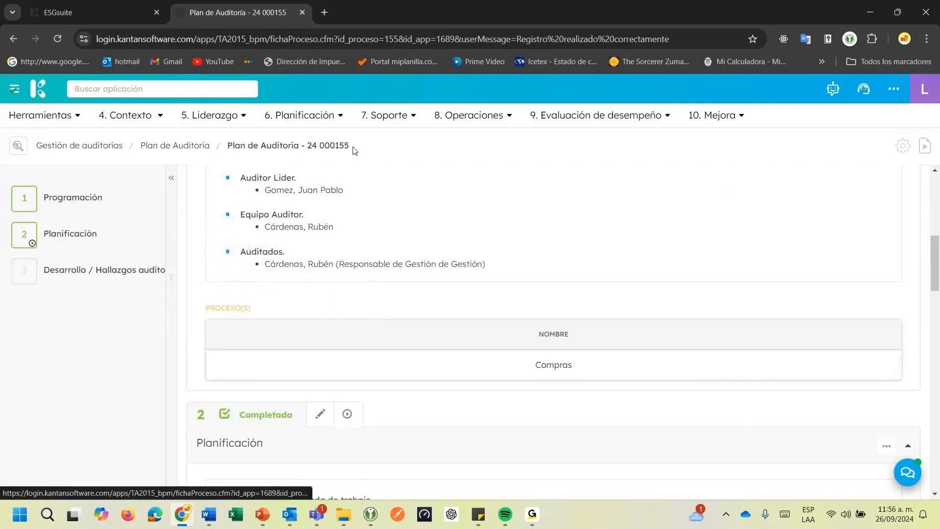
{"action": "left_click", "coordinate": [86, 286]}
{"action": "scroll", "coordinate": [222, 354], "scroll_direction": "up", "scroll_amount": 3}
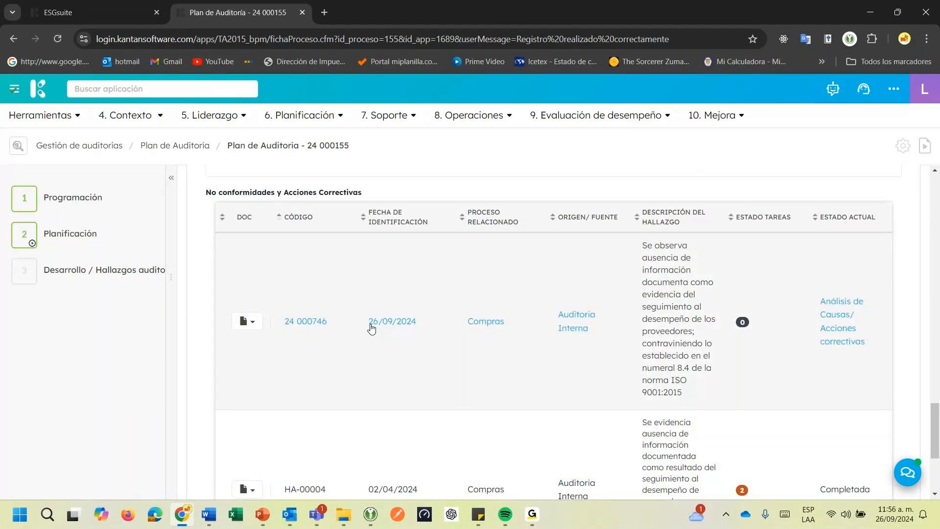
{"action": "left_click", "coordinate": [311, 322]}
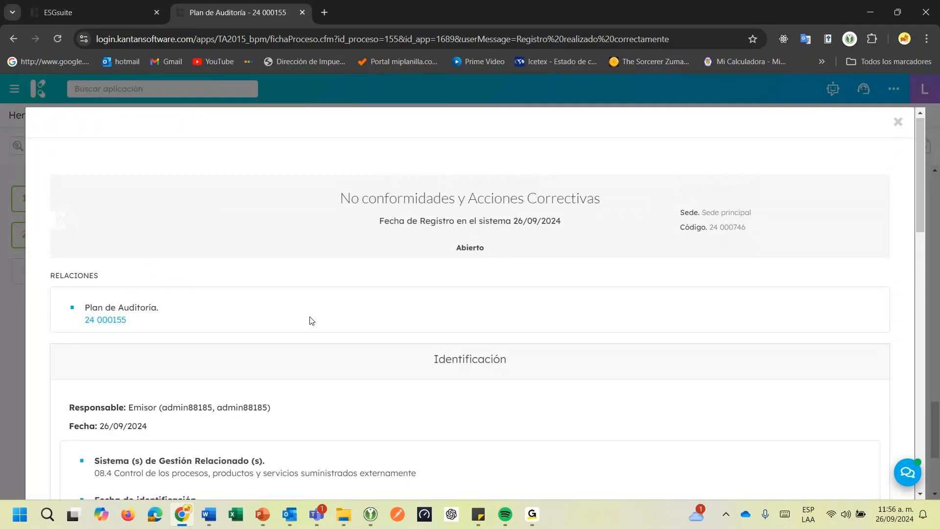
{"action": "left_click_drag", "start_coordinate": [65, 277], "coordinate": [95, 278]}
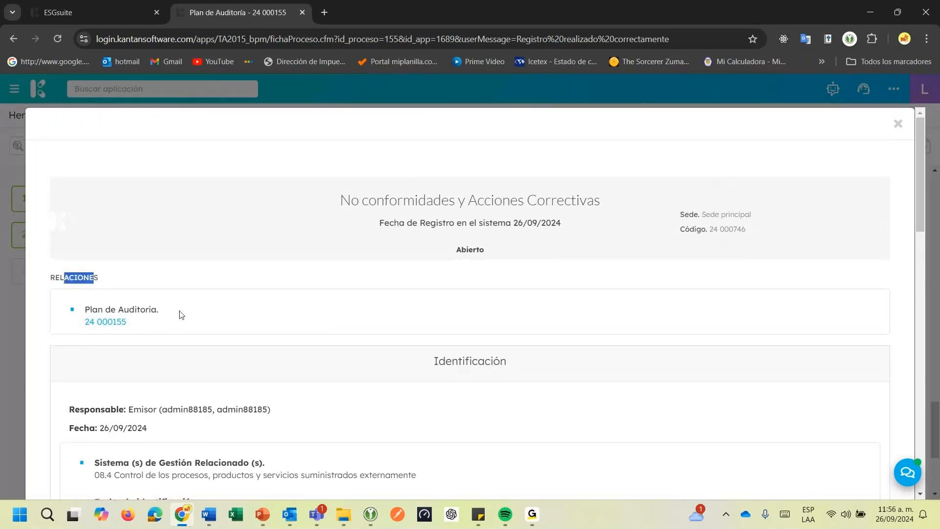
{"action": "scroll", "coordinate": [273, 357], "scroll_direction": "down", "scroll_amount": 15}
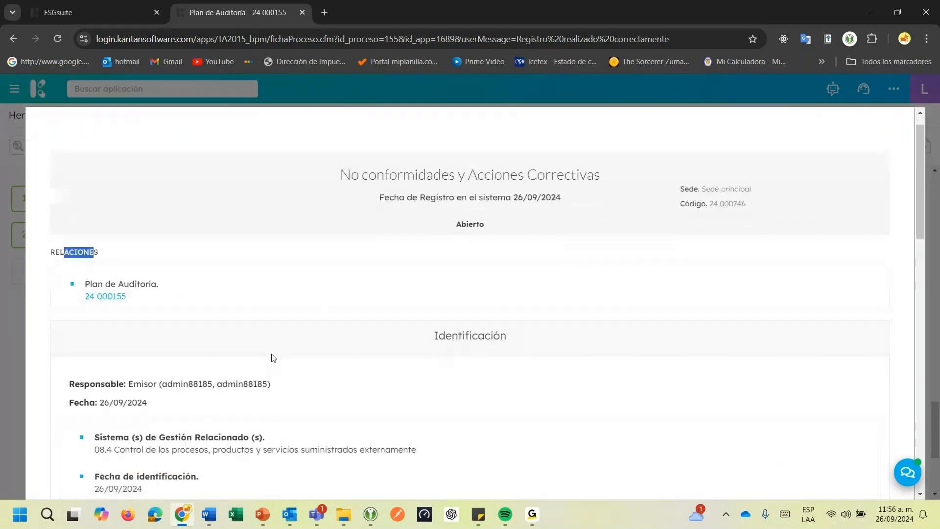
Open the nonconformity's full record in Mejora Continua and duplicate its browser tab
{"action": "left_click", "coordinate": [811, 482]}
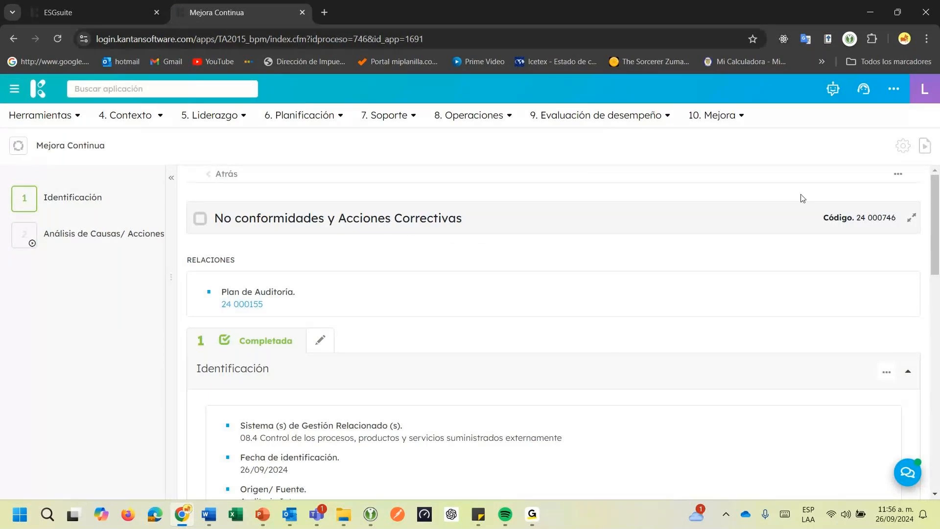
{"action": "left_click_drag", "start_coordinate": [858, 217], "coordinate": [896, 218]}
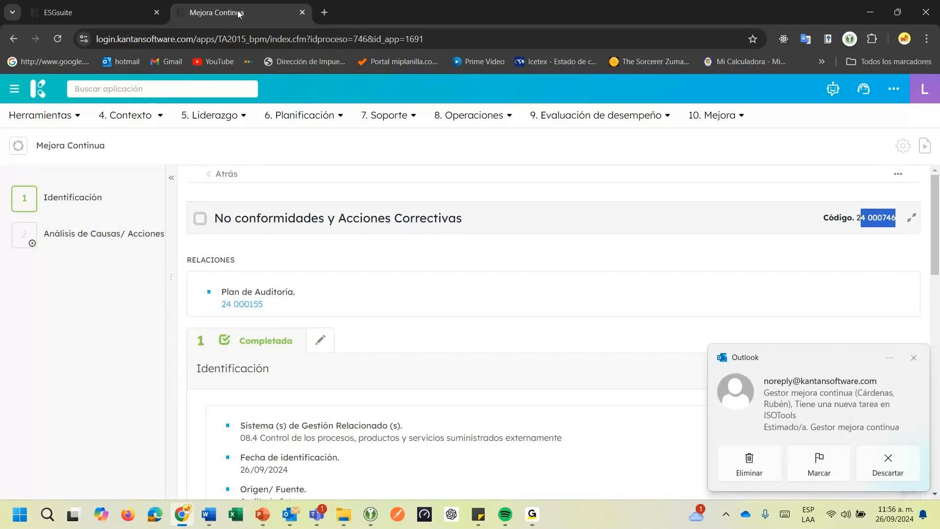
{"action": "right_click", "coordinate": [239, 14]}
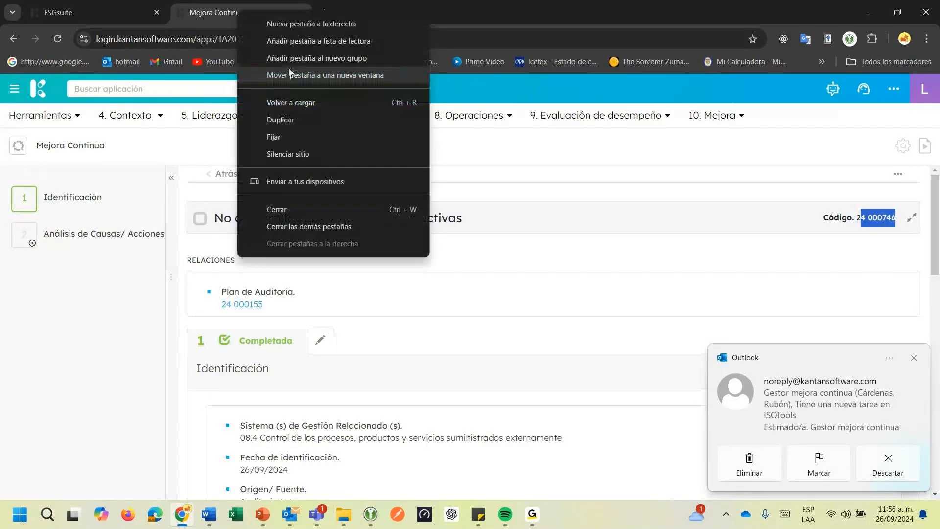
{"action": "left_click", "coordinate": [281, 120]}
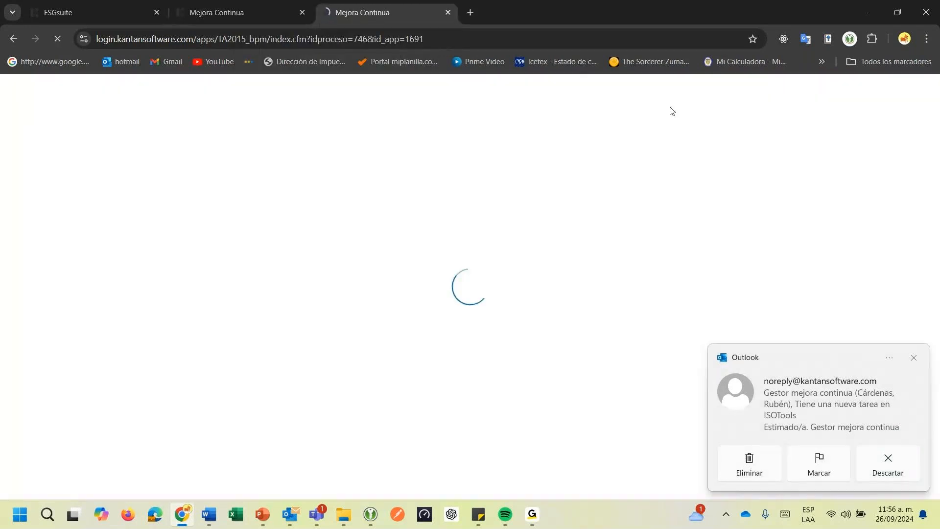
In the duplicated tab, open the Mejora Continua process list, show only No conformidades y Acciones Correctivas, and locate the newest Compras record
{"action": "left_click", "coordinate": [722, 113]}
{"action": "left_click", "coordinate": [712, 161]}
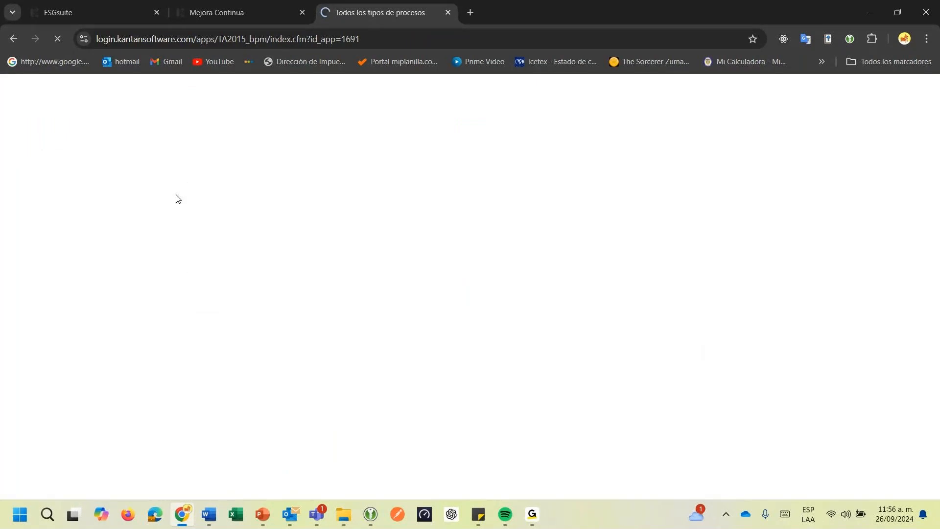
{"action": "left_click", "coordinate": [166, 191]}
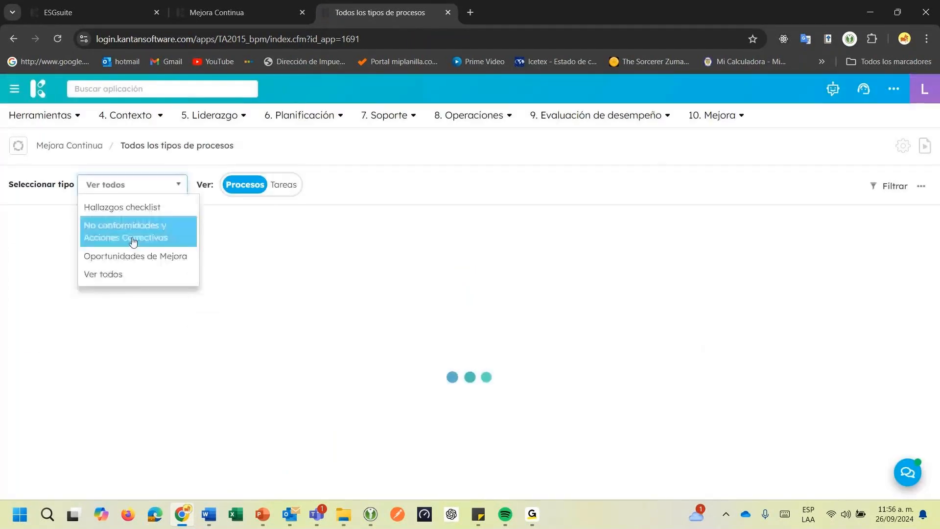
{"action": "left_click", "coordinate": [132, 241]}
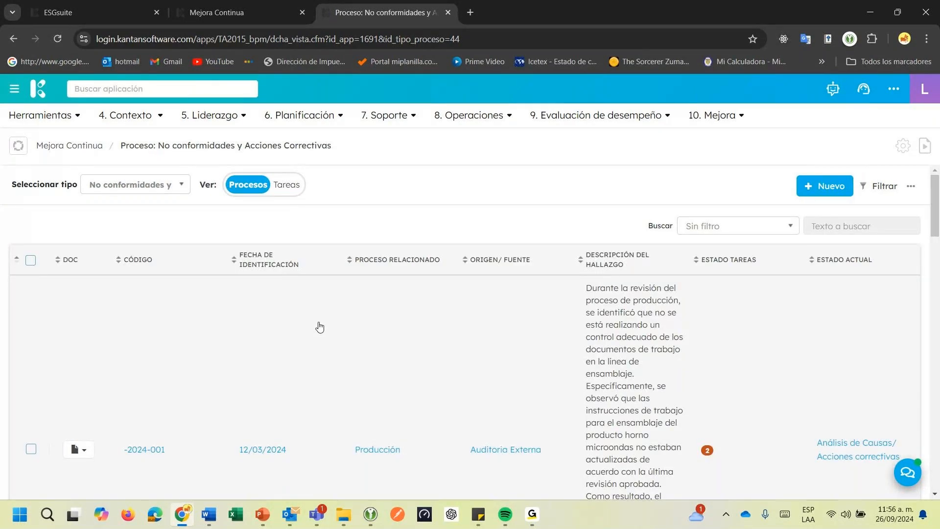
{"action": "scroll", "coordinate": [320, 328], "scroll_direction": "down", "scroll_amount": 10}
{"action": "scroll", "coordinate": [320, 328], "scroll_direction": "down", "scroll_amount": 4}
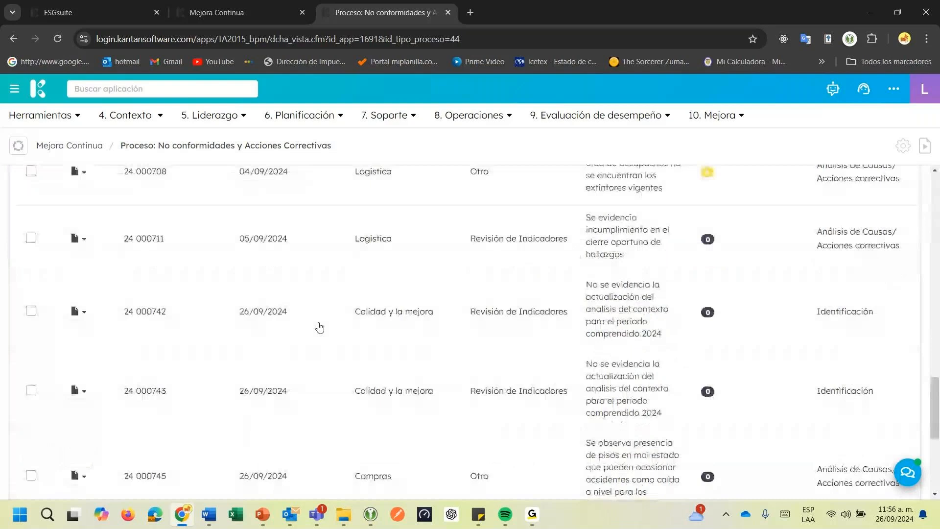
{"action": "scroll", "coordinate": [320, 327], "scroll_direction": "down", "scroll_amount": 5}
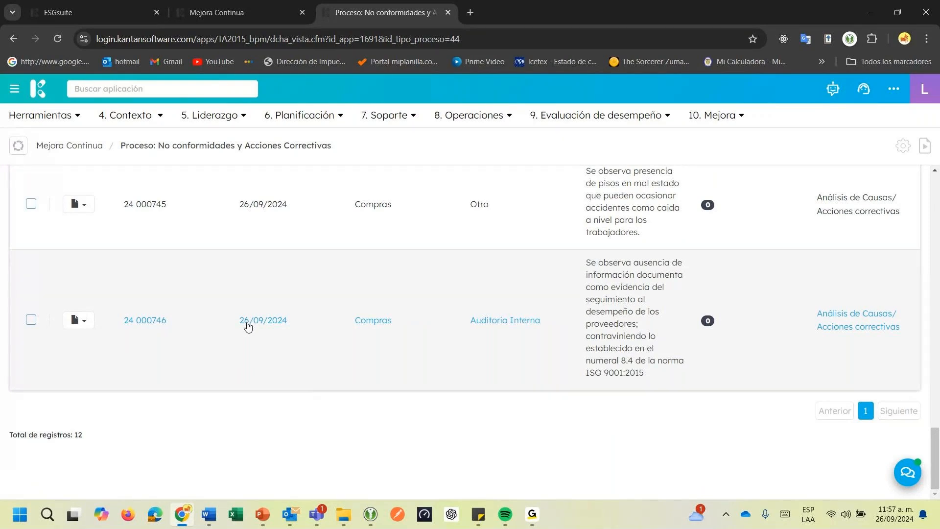
Return to the Compras nonconformity's own record and review its stage status and Identificación details
{"action": "left_click", "coordinate": [199, 15]}
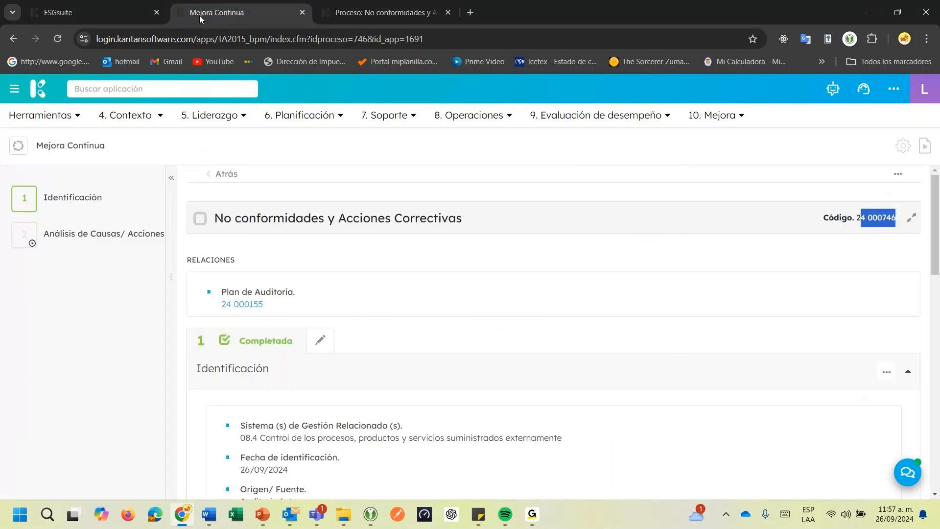
{"action": "scroll", "coordinate": [239, 285], "scroll_direction": "down", "scroll_amount": 2}
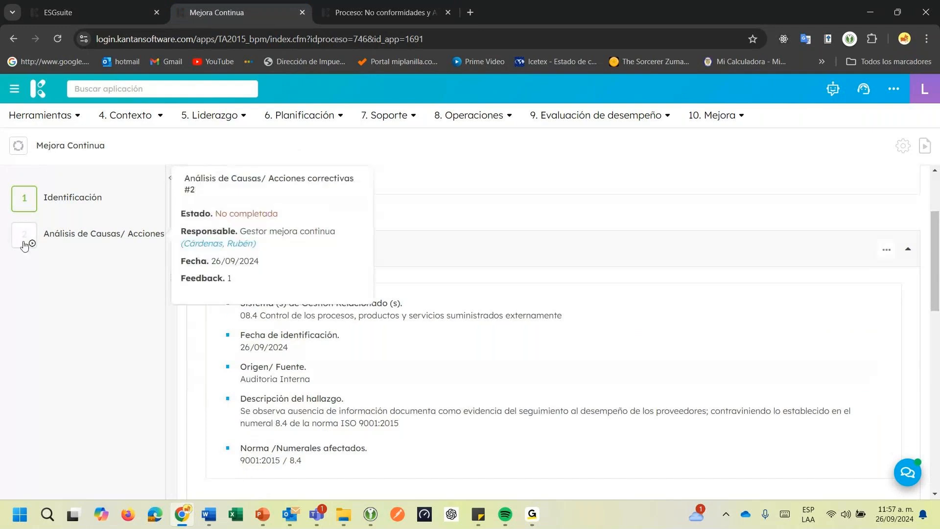
{"action": "scroll", "coordinate": [406, 263], "scroll_direction": "down", "scroll_amount": 2}
{"action": "scroll", "coordinate": [405, 264], "scroll_direction": "up", "scroll_amount": 2}
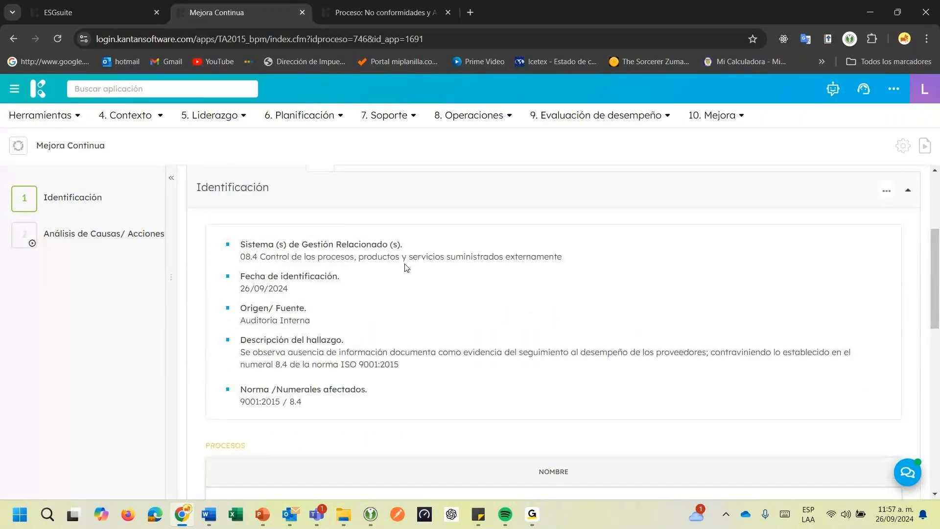
{"action": "scroll", "coordinate": [283, 277], "scroll_direction": "up", "scroll_amount": 2}
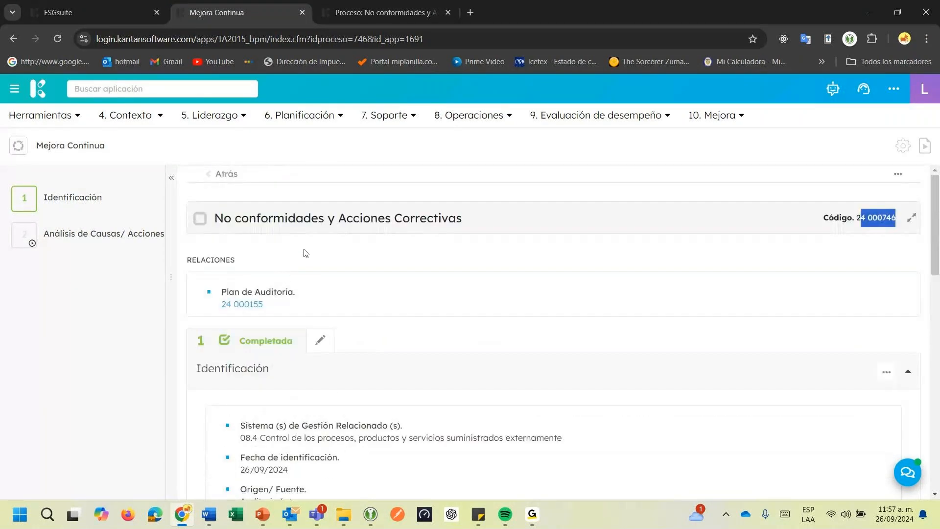
Expand the nonconformity's header and examine its registration date, code and the Identificación stage summary
{"action": "left_click", "coordinate": [912, 217]}
{"action": "left_click_drag", "start_coordinate": [827, 227], "coordinate": [854, 227]}
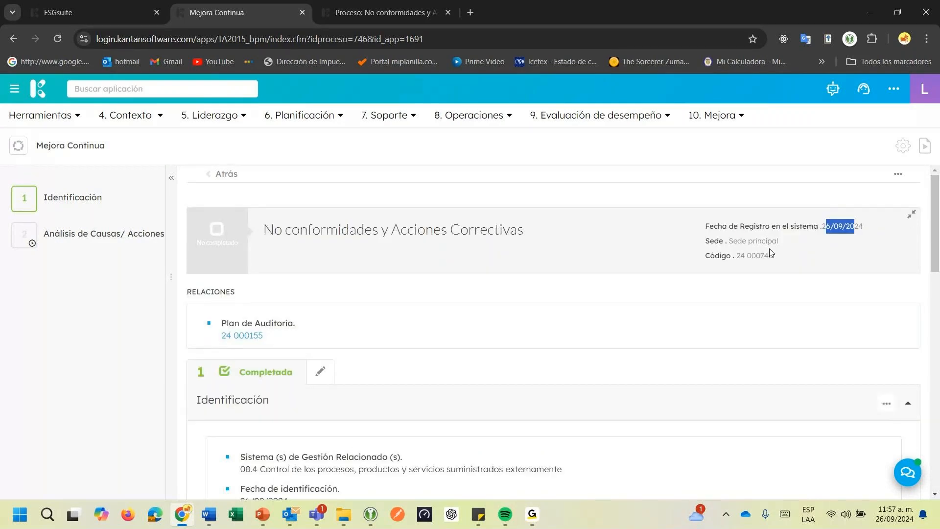
{"action": "left_click_drag", "start_coordinate": [771, 253], "coordinate": [734, 255]}
{"action": "left_click_drag", "start_coordinate": [822, 227], "coordinate": [855, 227]}
{"action": "mouse_move", "coordinate": [135, 201]}
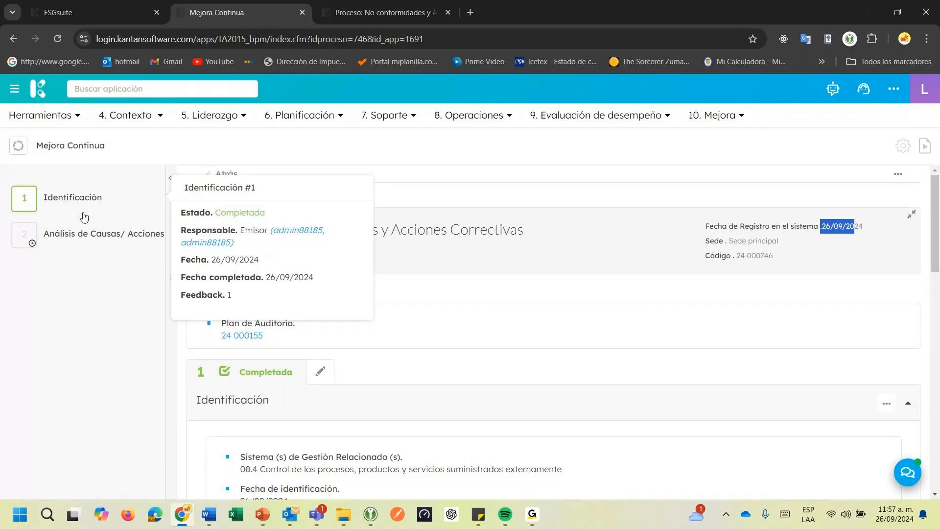
Examine the Identificación fields: related management system, origin, finding description and affected standard clauses
{"action": "scroll", "coordinate": [245, 245], "scroll_direction": "down", "scroll_amount": 4}
{"action": "scroll", "coordinate": [251, 224], "scroll_direction": "down", "scroll_amount": 1}
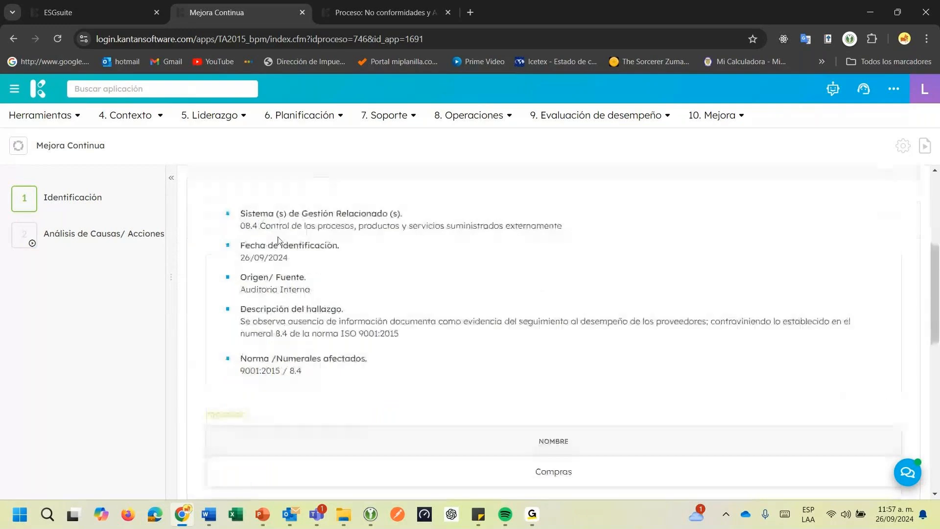
{"action": "left_click_drag", "start_coordinate": [251, 215], "coordinate": [302, 216]}
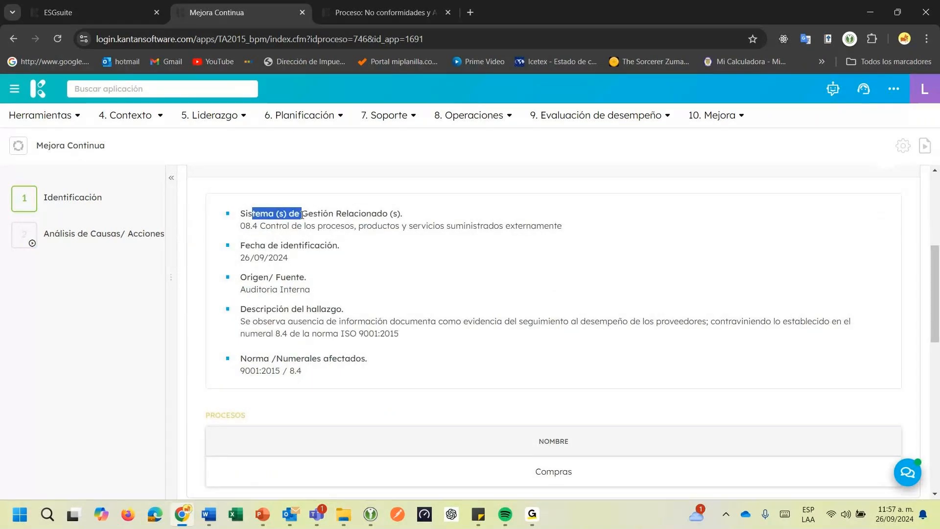
{"action": "left_click_drag", "start_coordinate": [259, 276], "coordinate": [291, 278]}
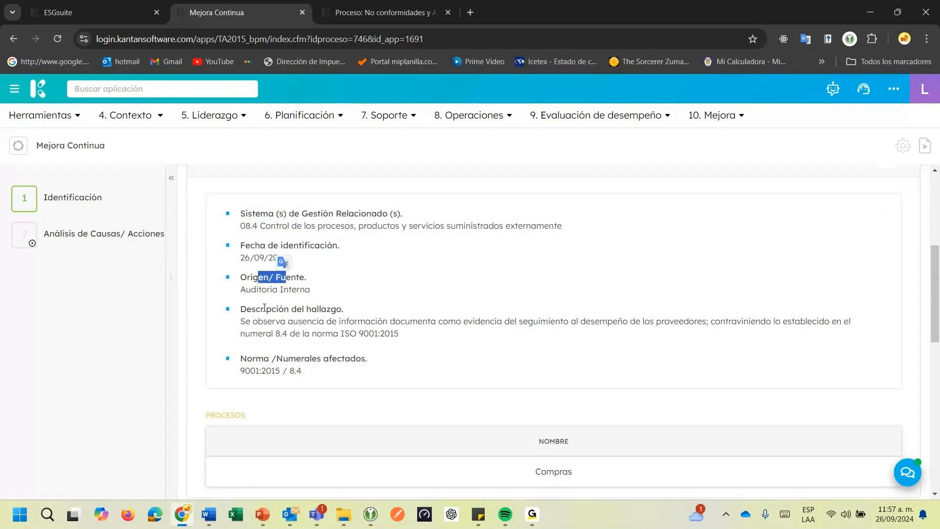
{"action": "left_click_drag", "start_coordinate": [264, 309], "coordinate": [366, 317]}
{"action": "left_click_drag", "start_coordinate": [276, 358], "coordinate": [422, 384]}
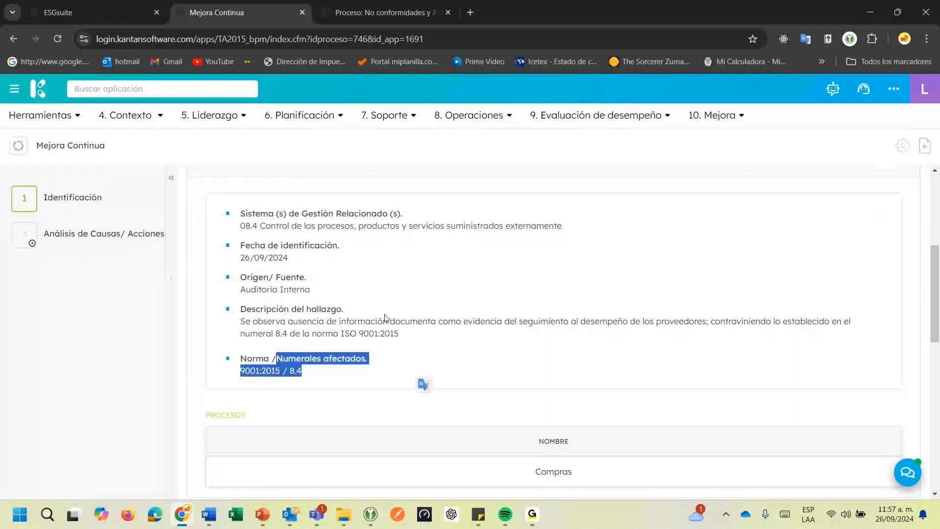
Open the pending Análisis de Causas/ Acciones correctivas stage of the nonconformity for editing
{"action": "scroll", "coordinate": [392, 343], "scroll_direction": "down", "scroll_amount": 3}
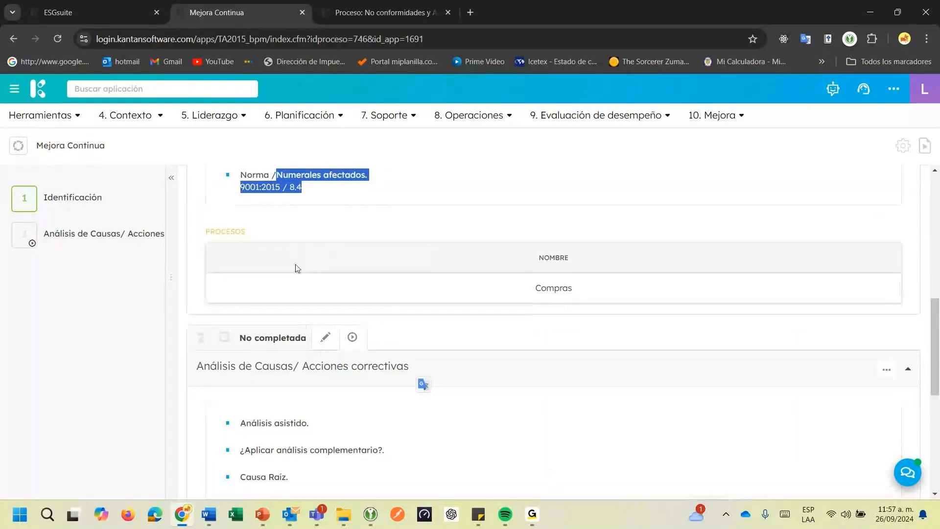
{"action": "left_click", "coordinate": [135, 247]}
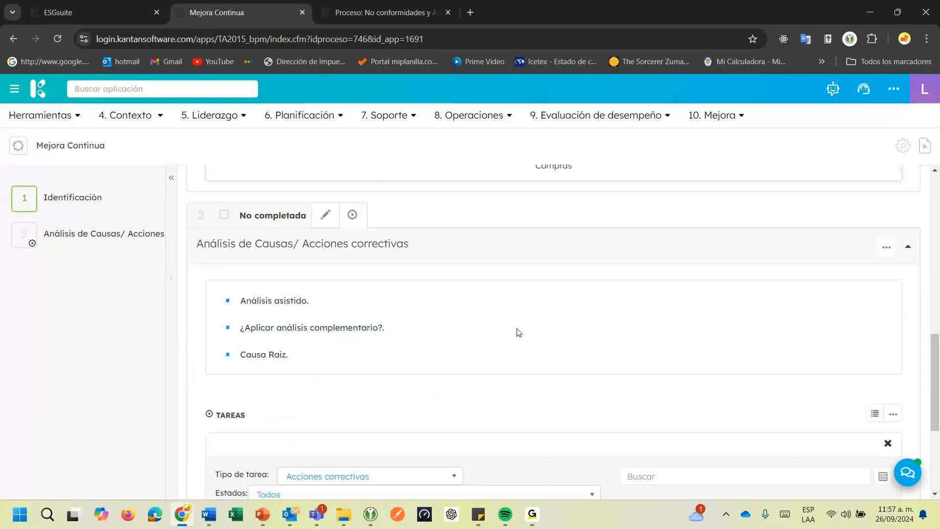
{"action": "scroll", "coordinate": [519, 333], "scroll_direction": "down", "scroll_amount": 1}
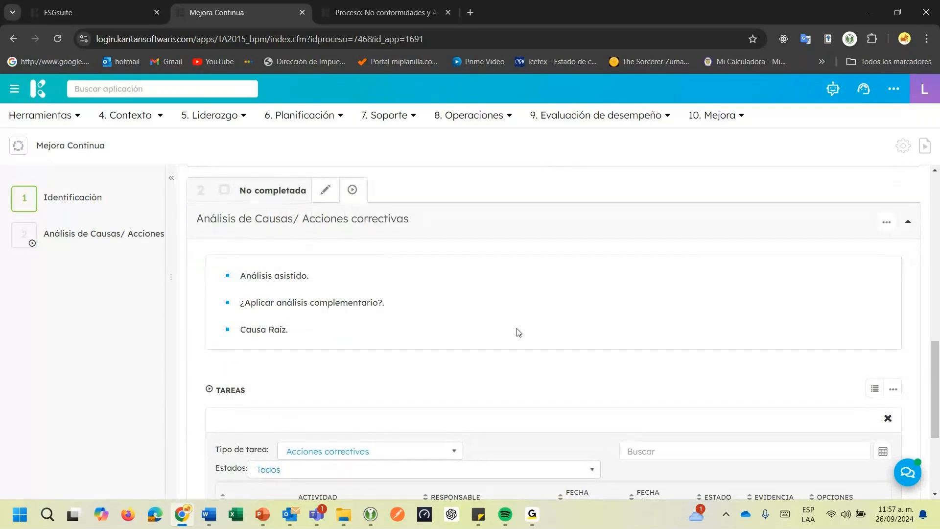
{"action": "left_click", "coordinate": [325, 190]}
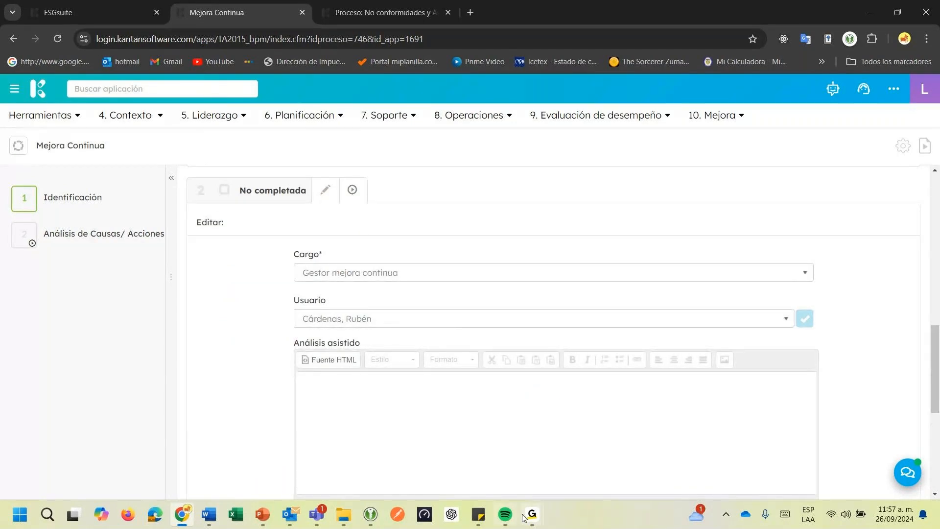
{"action": "mouse_move", "coordinate": [529, 521]}
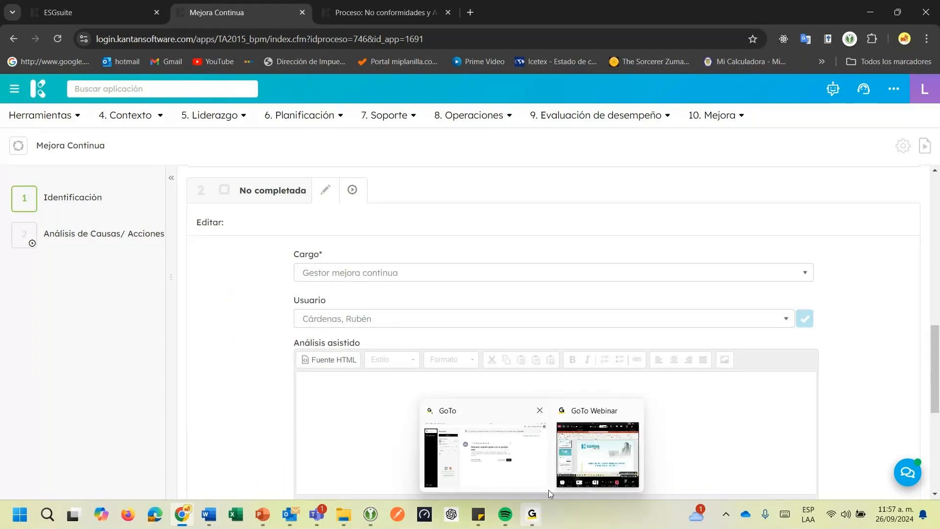
{"action": "left_click", "coordinate": [578, 465]}
{"action": "left_click", "coordinate": [579, 469]}
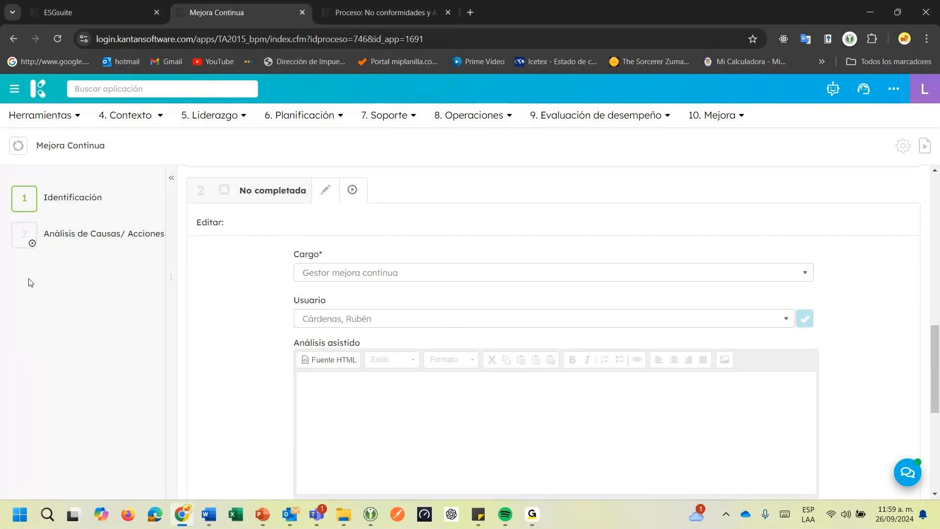
Generate the cause analysis with AI for the Análisis asistido field of the corrective-action stage
{"action": "mouse_move", "coordinate": [57, 247]}
{"action": "scroll", "coordinate": [338, 335], "scroll_direction": "down", "scroll_amount": 1}
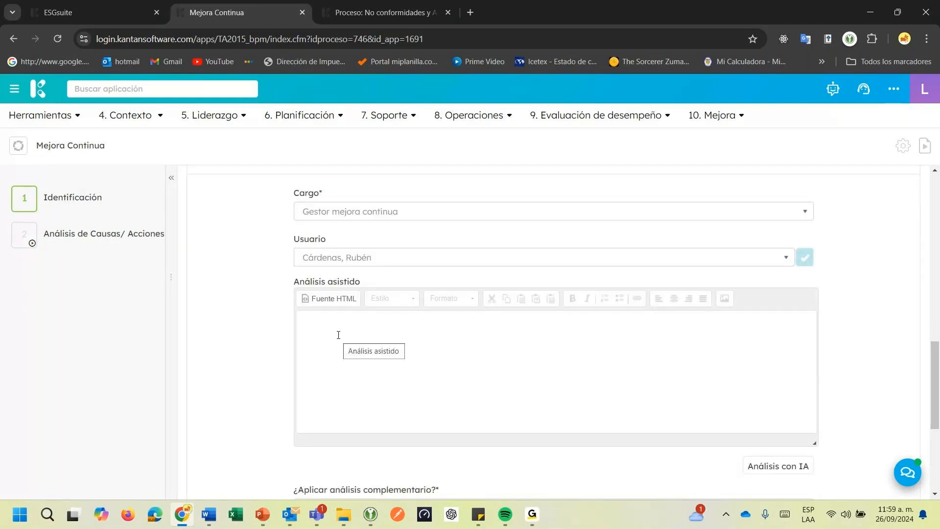
{"action": "left_click_drag", "start_coordinate": [299, 282], "coordinate": [369, 286]}
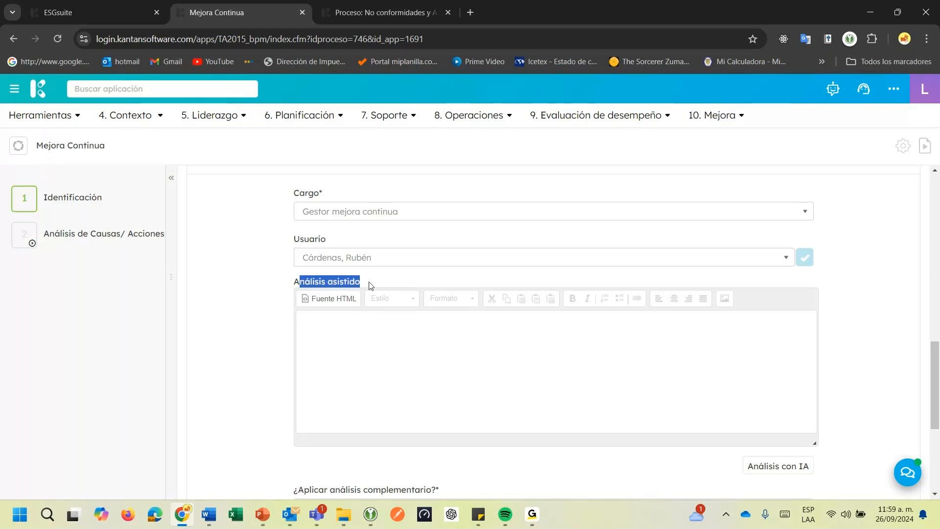
{"action": "scroll", "coordinate": [369, 286], "scroll_direction": "down", "scroll_amount": 1}
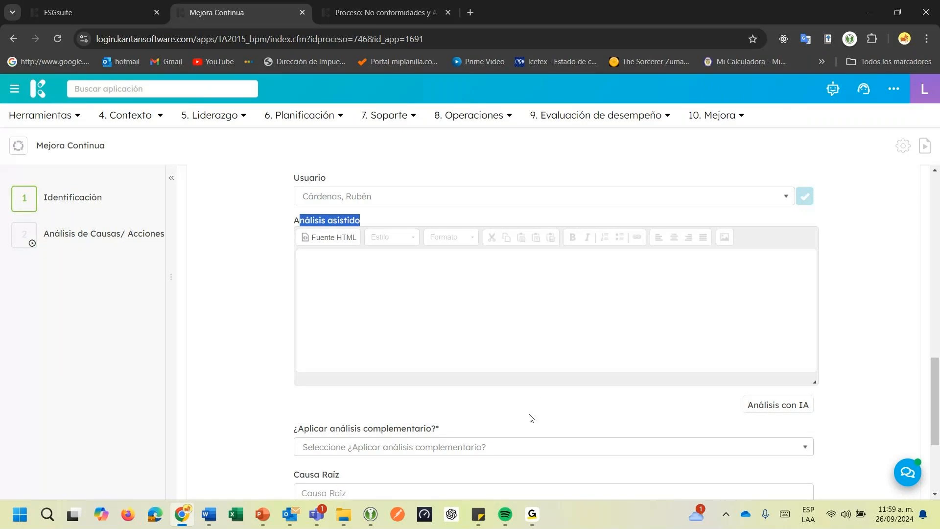
{"action": "left_click", "coordinate": [561, 411]}
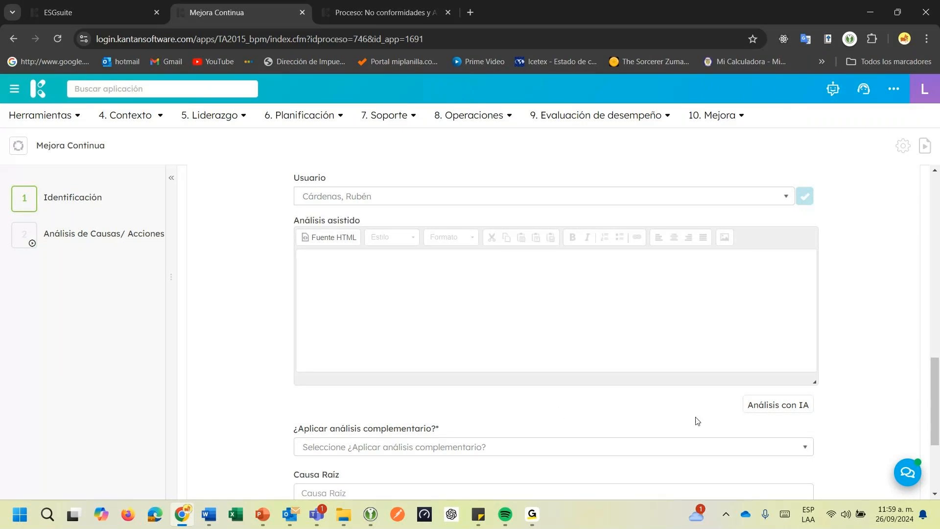
{"action": "left_click", "coordinate": [783, 408]}
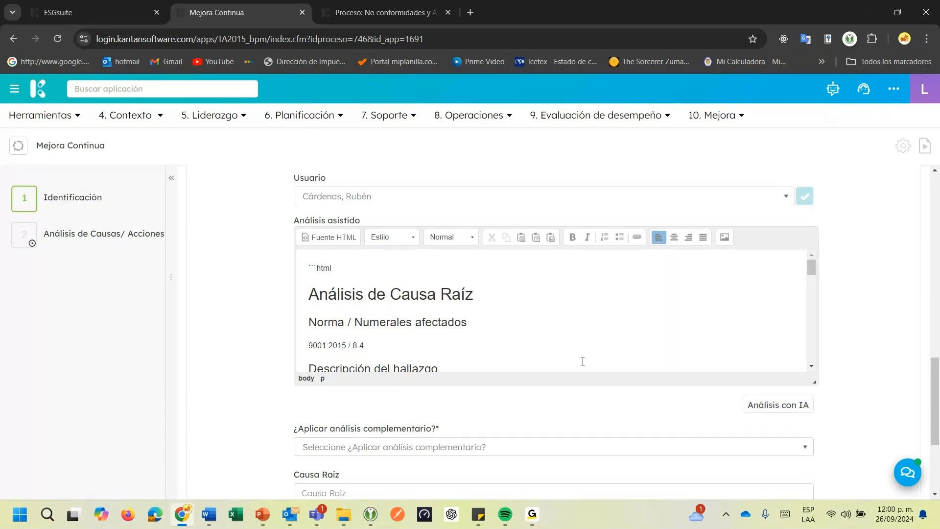
Examine the opening of the generated Análisis de Causa Raíz, covering the affected clauses and the finding description
{"action": "scroll", "coordinate": [583, 362], "scroll_direction": "down", "scroll_amount": 2}
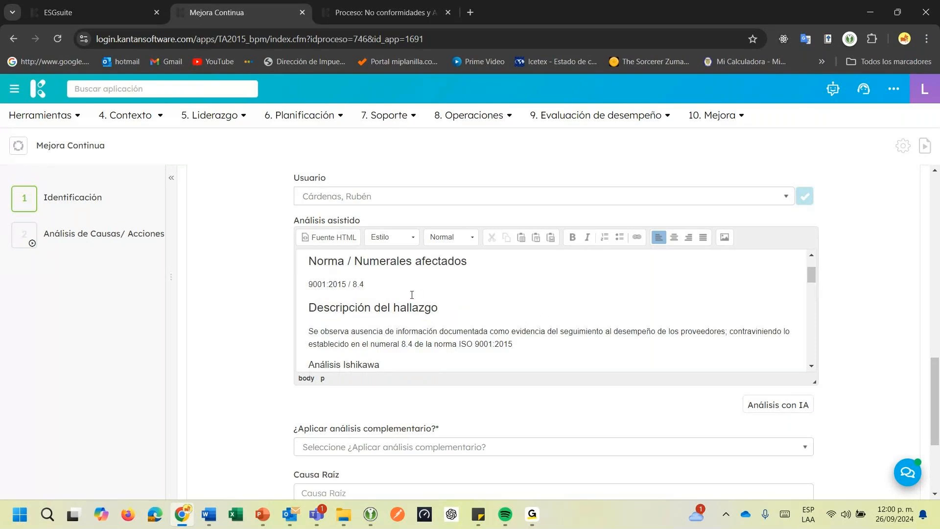
{"action": "scroll", "coordinate": [412, 295], "scroll_direction": "up", "scroll_amount": 2}
{"action": "scroll", "coordinate": [412, 294], "scroll_direction": "up", "scroll_amount": 1}
{"action": "left_click_drag", "start_coordinate": [309, 294], "coordinate": [332, 328]}
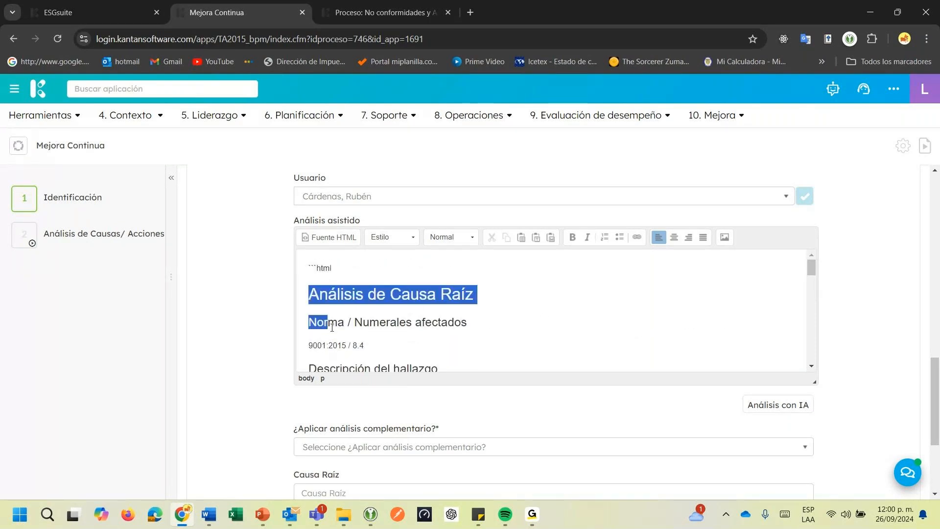
{"action": "left_click", "coordinate": [414, 329]}
{"action": "scroll", "coordinate": [416, 333], "scroll_direction": "down", "scroll_amount": 3}
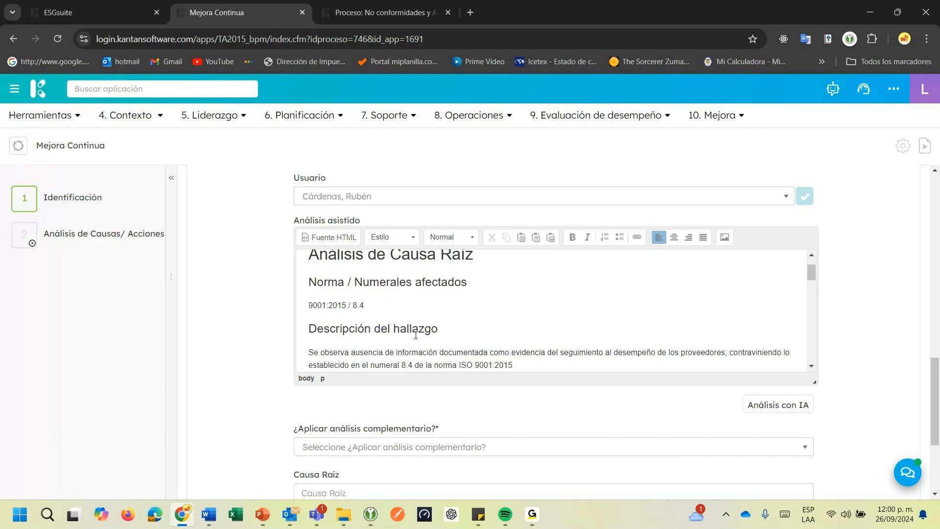
{"action": "left_click_drag", "start_coordinate": [310, 331], "coordinate": [351, 332]}
{"action": "left_click", "coordinate": [394, 336]}
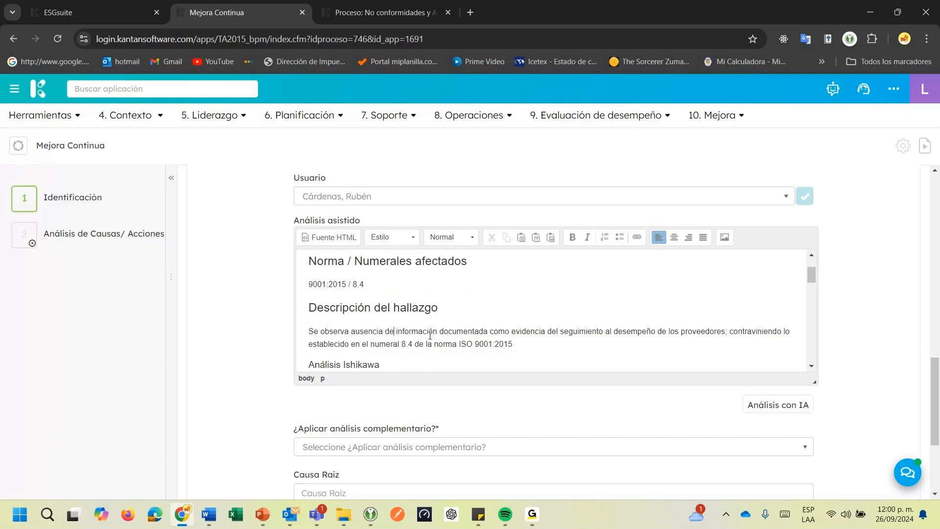
Examine the finding description that precedes the Ishikawa section in the generated Análisis asistido
{"action": "scroll", "coordinate": [435, 335], "scroll_direction": "down", "scroll_amount": 3}
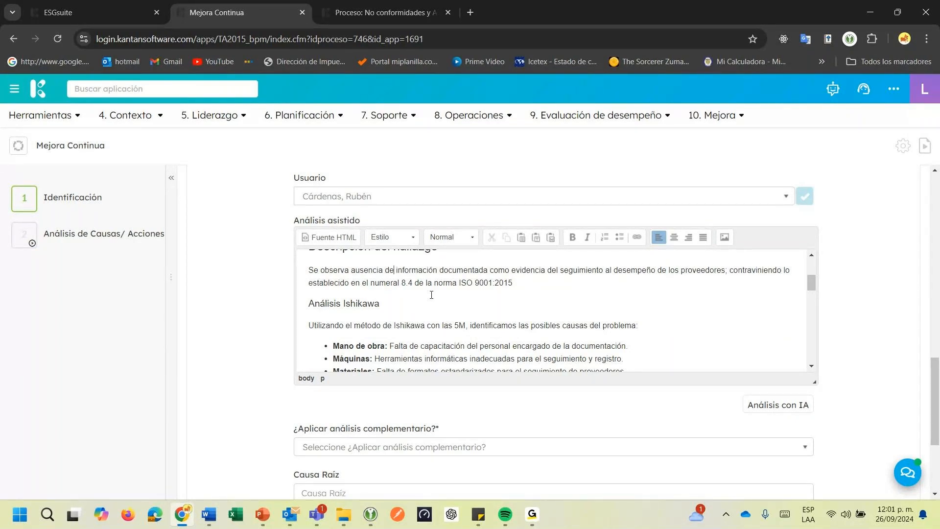
{"action": "scroll", "coordinate": [432, 295], "scroll_direction": "down", "scroll_amount": 2}
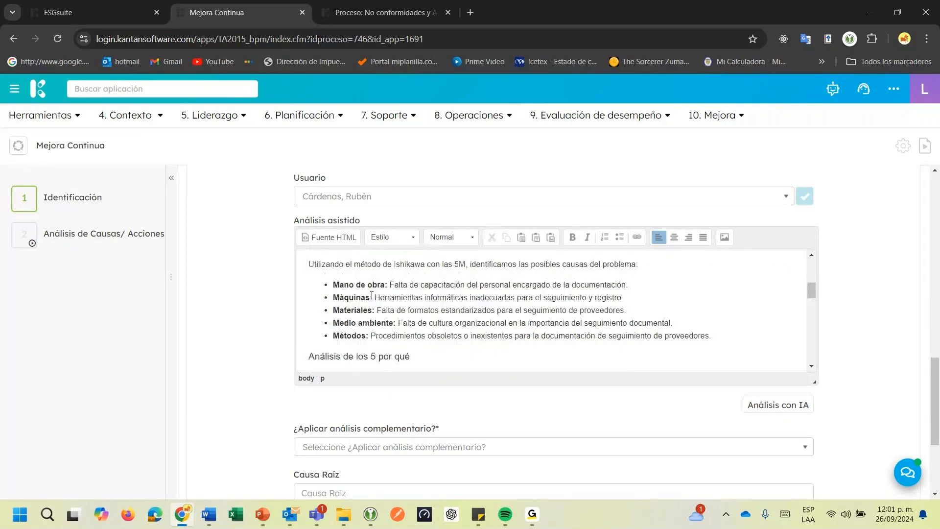
{"action": "scroll", "coordinate": [350, 318], "scroll_direction": "up", "scroll_amount": 4}
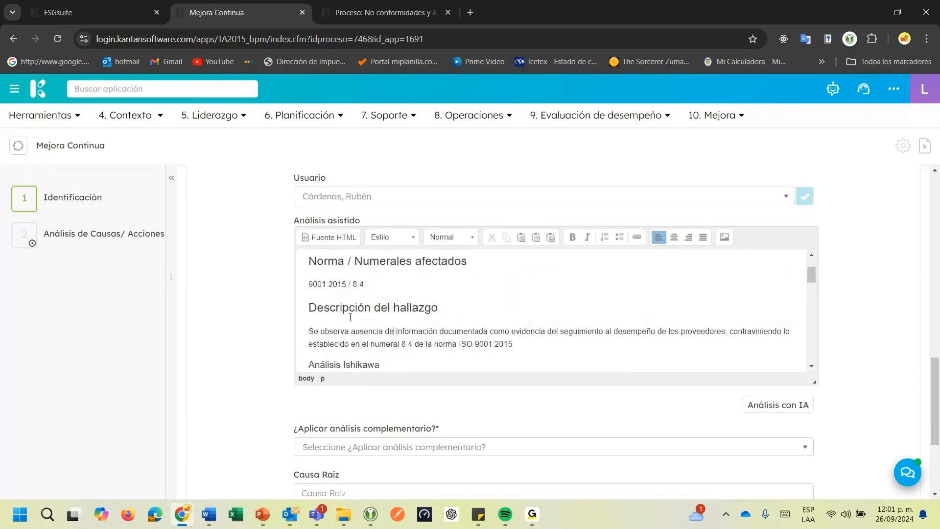
{"action": "left_click_drag", "start_coordinate": [309, 333], "coordinate": [520, 345]}
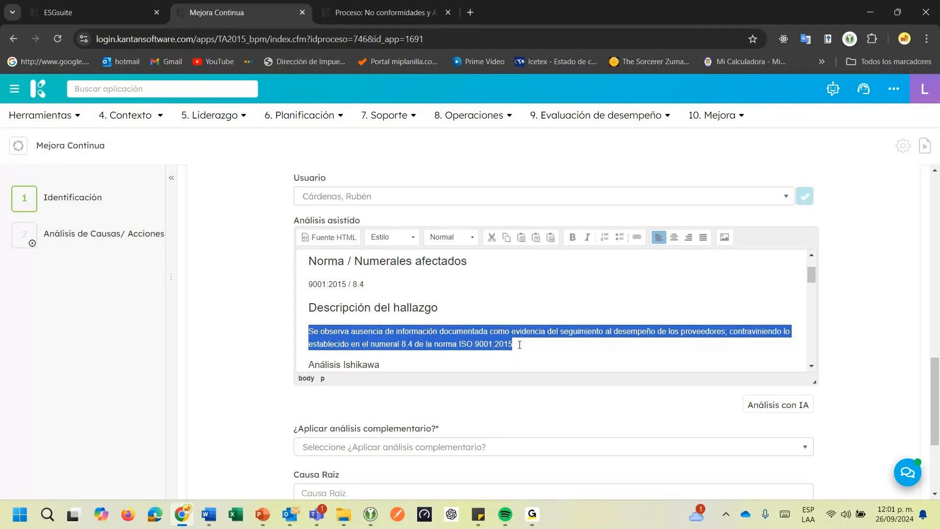
{"action": "scroll", "coordinate": [520, 345], "scroll_direction": "down", "scroll_amount": 4}
Examine the Ishikawa 5M causes one by one and the Análisis de los 5 por qué table
{"action": "left_click_drag", "start_coordinate": [392, 285], "coordinate": [636, 286]}
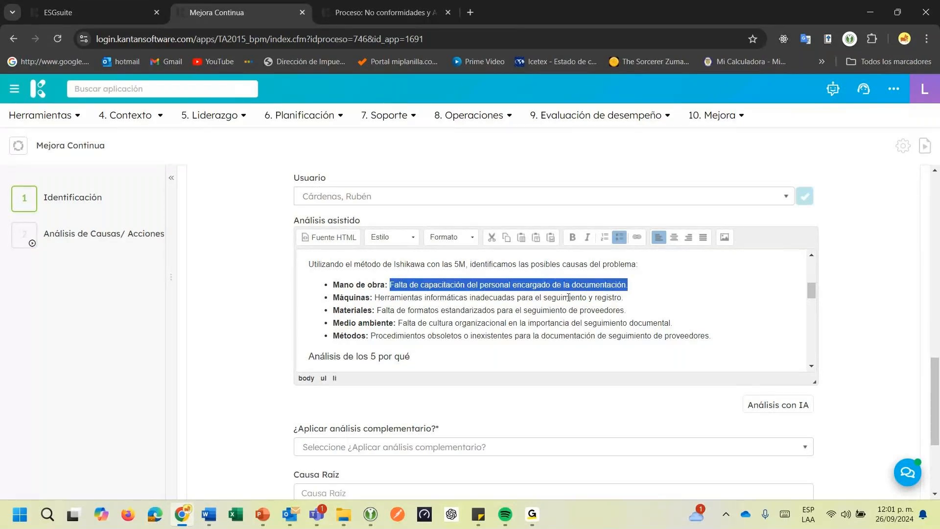
{"action": "left_click", "coordinate": [375, 298]}
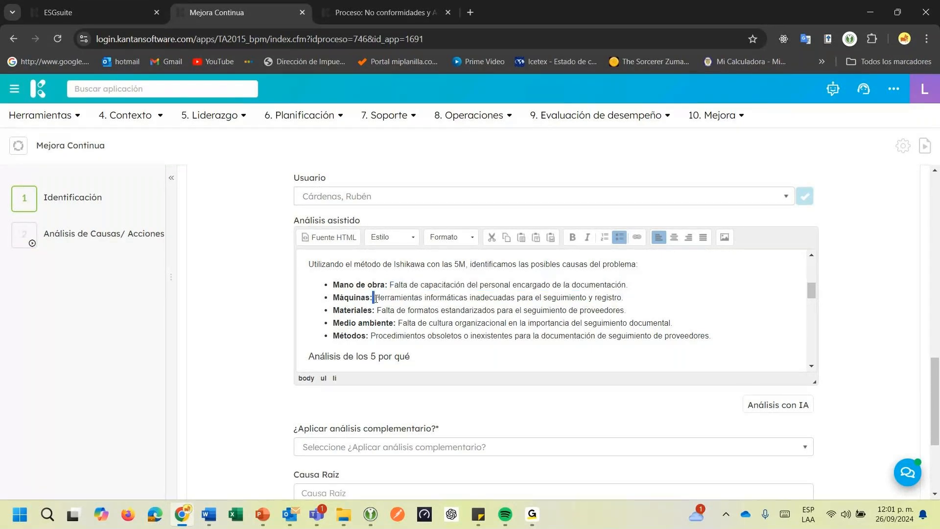
{"action": "left_click_drag", "start_coordinate": [375, 298], "coordinate": [637, 299]}
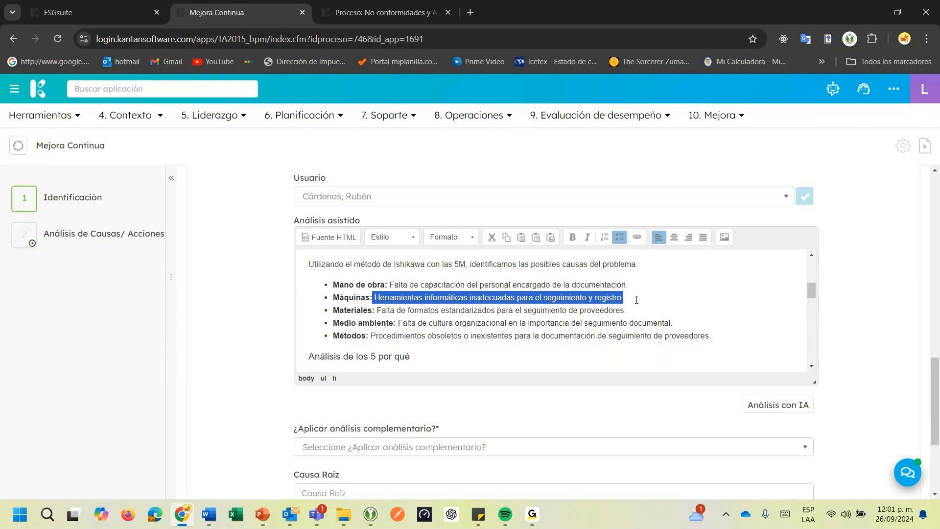
{"action": "left_click_drag", "start_coordinate": [378, 311], "coordinate": [628, 312]}
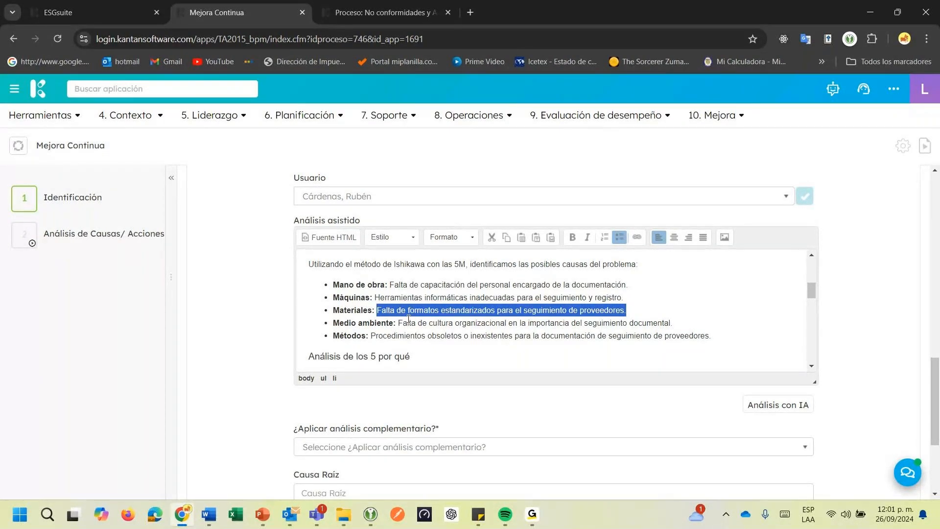
{"action": "scroll", "coordinate": [408, 330], "scroll_direction": "up", "scroll_amount": 1}
{"action": "scroll", "coordinate": [406, 333], "scroll_direction": "down", "scroll_amount": 1}
{"action": "left_click", "coordinate": [399, 324]}
{"action": "left_click_drag", "start_coordinate": [399, 324], "coordinate": [675, 323]}
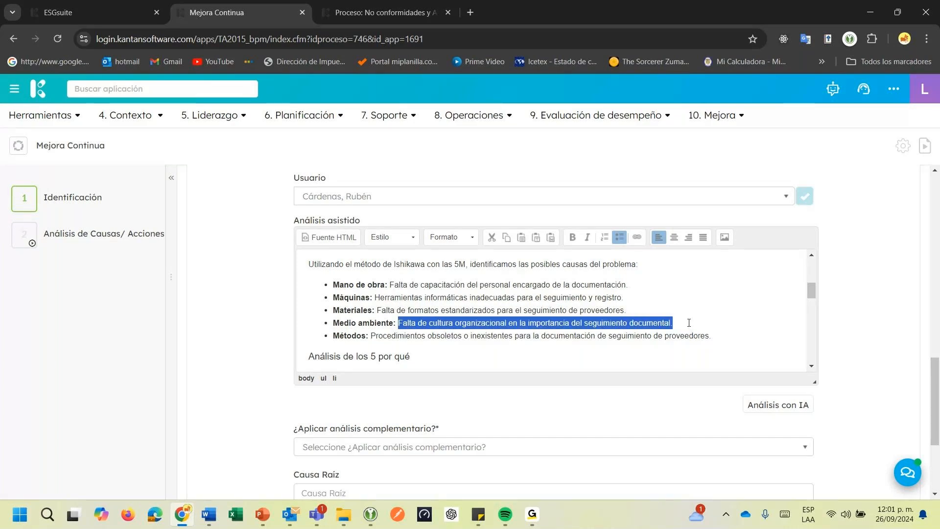
{"action": "left_click_drag", "start_coordinate": [372, 336], "coordinate": [661, 334]}
{"action": "scroll", "coordinate": [662, 334], "scroll_direction": "down", "scroll_amount": 1}
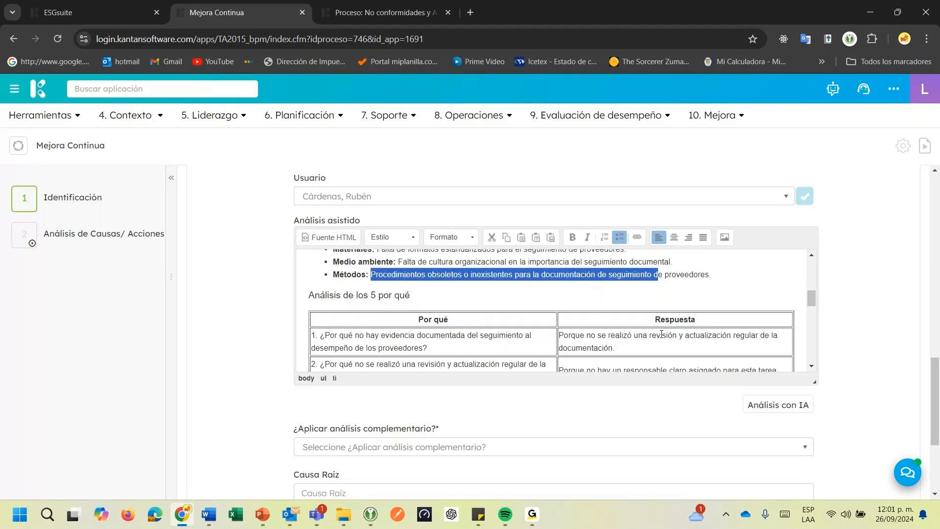
{"action": "scroll", "coordinate": [662, 334], "scroll_direction": "down", "scroll_amount": 1}
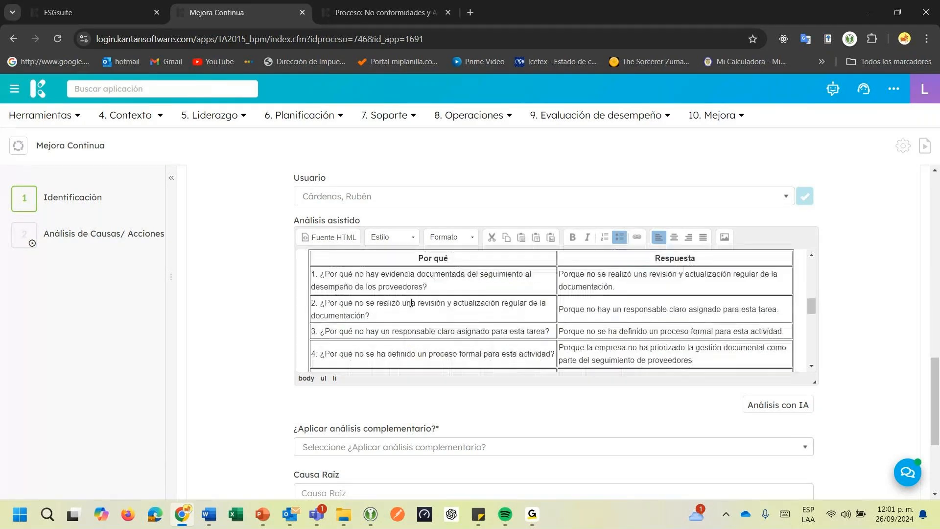
{"action": "scroll", "coordinate": [412, 303], "scroll_direction": "down", "scroll_amount": 5}
Leave the corrective-action form without saving and open the completed Identificación stage for editing
{"action": "left_click", "coordinate": [577, 412]}
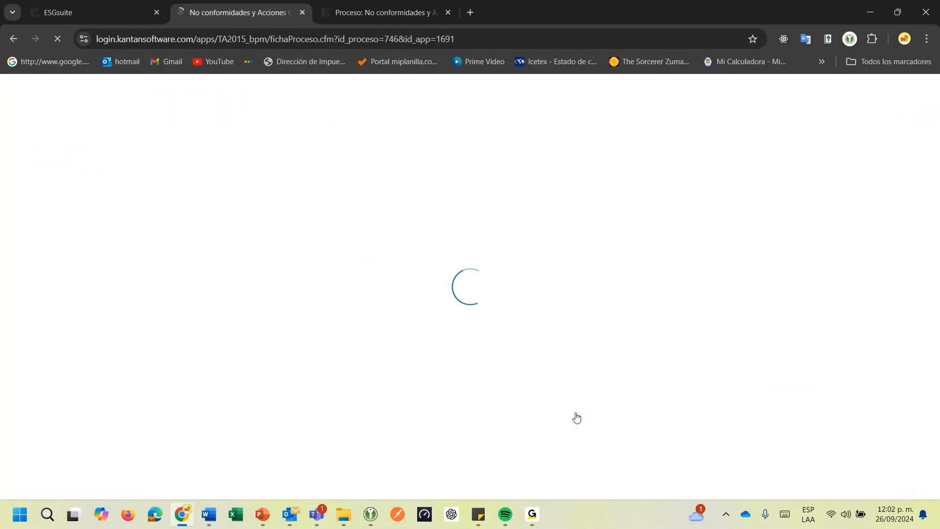
{"action": "scroll", "coordinate": [132, 240], "scroll_direction": "down", "scroll_amount": 3}
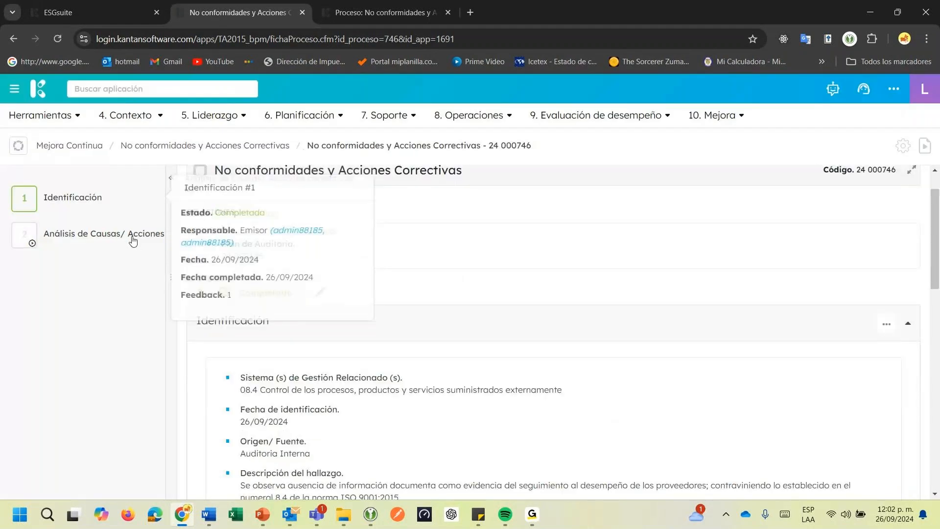
{"action": "left_click", "coordinate": [318, 190]}
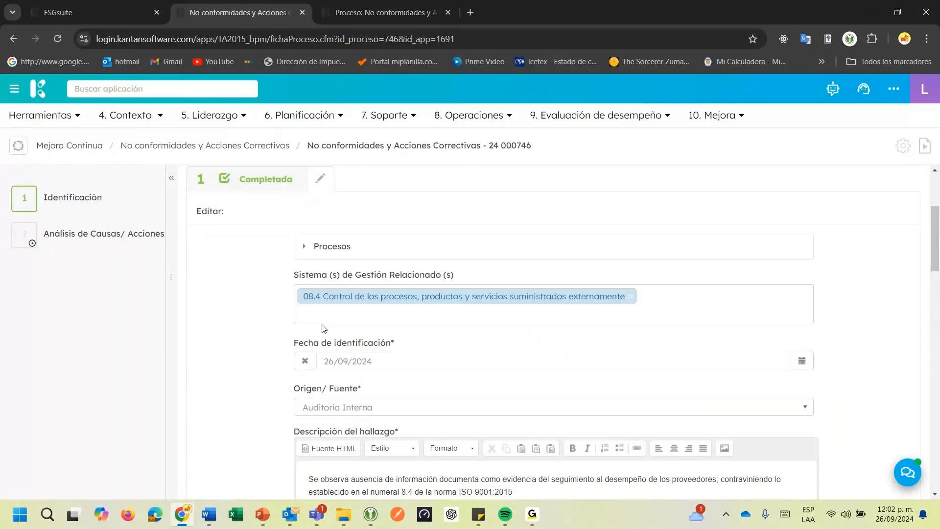
Add the line "Aspectos a considerar:" below the existing text of Descripción del hallazgo
{"action": "scroll", "coordinate": [324, 329], "scroll_direction": "down", "scroll_amount": 2}
{"action": "left_click", "coordinate": [533, 382]}
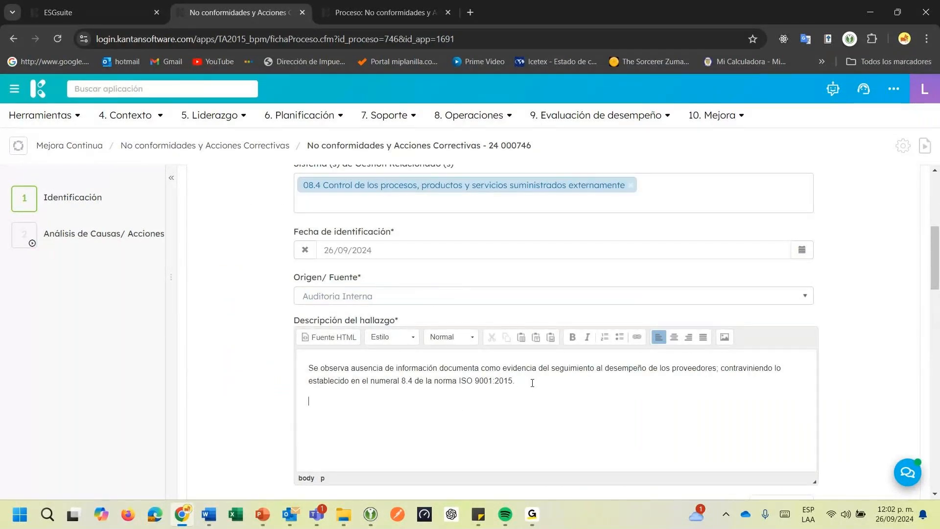
{"action": "key", "text": "Return"}
{"action": "key", "text": "Return"}
{"action": "type", "text": "Aspectos a considerar:"}
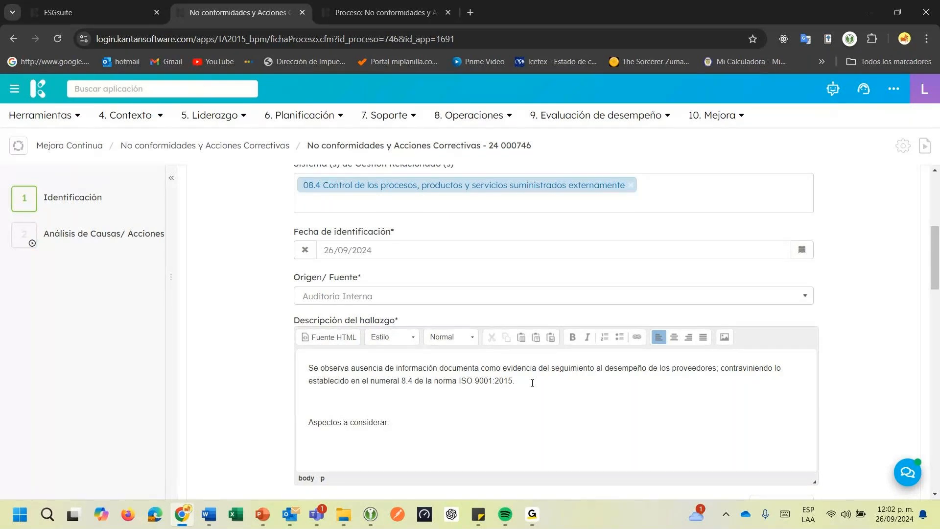
{"action": "key", "text": "Return"}
Start a numbered list with the item "Contamos con procedimiento documentado en donde exige la realización de evaluaciones al desempeño del proveedor."
{"action": "left_click", "coordinate": [606, 338]}
{"action": "type", "text": "Contamos con"}
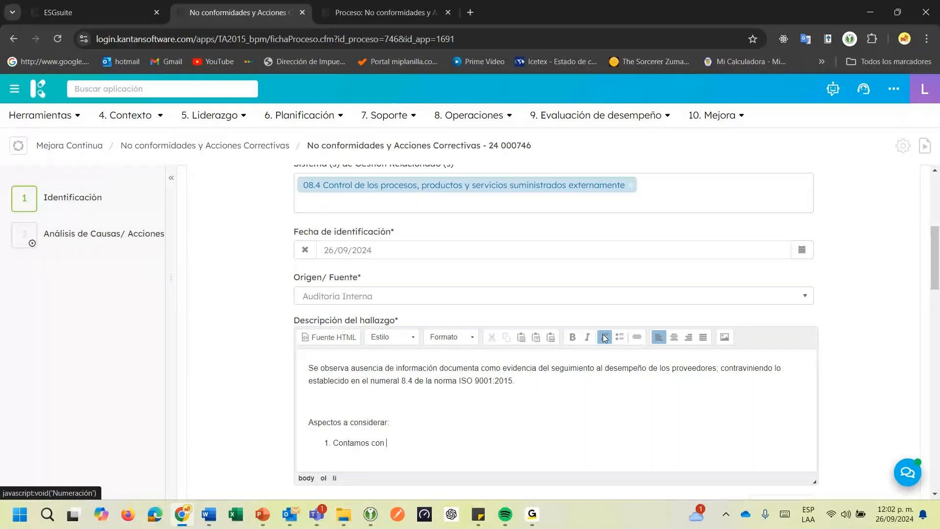
{"action": "type", "text": " procedimiento documentado en donde exige la realización de evalua"}
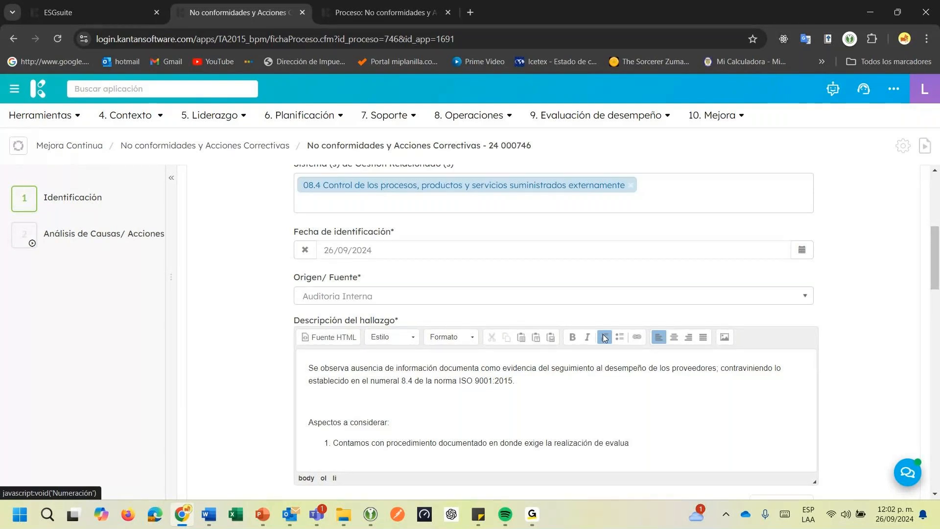
{"action": "type", "text": "ciones al desempeño del  prov"}
{"action": "type", "text": "eedo"}
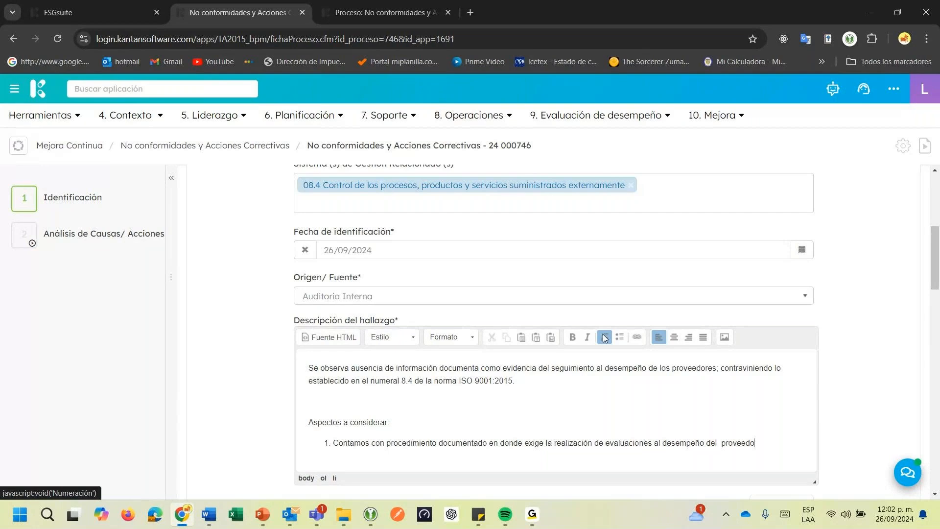
{"action": "type", "text": "r."}
Add the second list item "Al auditar encontramos algunos registros del año anterior, pero del presente año no se observa registro alguno."
{"action": "key", "text": "Return"}
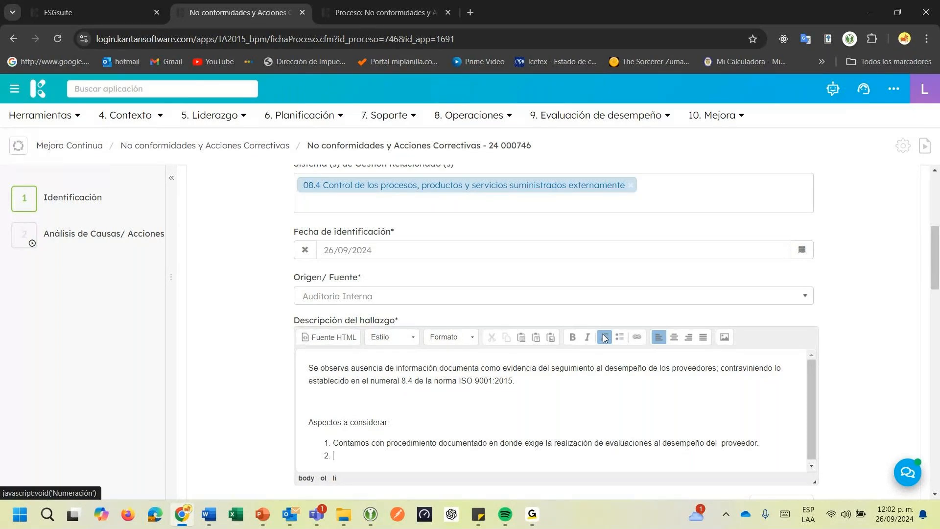
{"action": "type", "text": "Al adi"}
{"action": "key", "text": "BackSpace"}
{"action": "key", "text": "BackSpace"}
{"action": "type", "text": "uditar encontramos algunos re"}
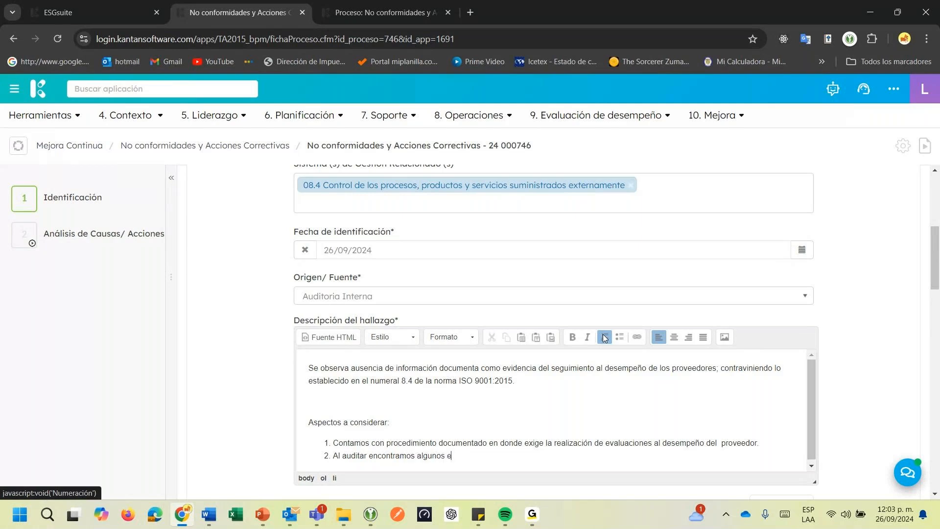
{"action": "type", "text": "gistros del año anterior"}
{"action": "key", "text": "BackSpace"}
{"action": "type", "text": ", peo"}
{"action": "key", "text": "BackSpace"}
{"action": "key", "text": "BackSpace"}
{"action": "type", "text": "ro del presente año no se observa registro"}
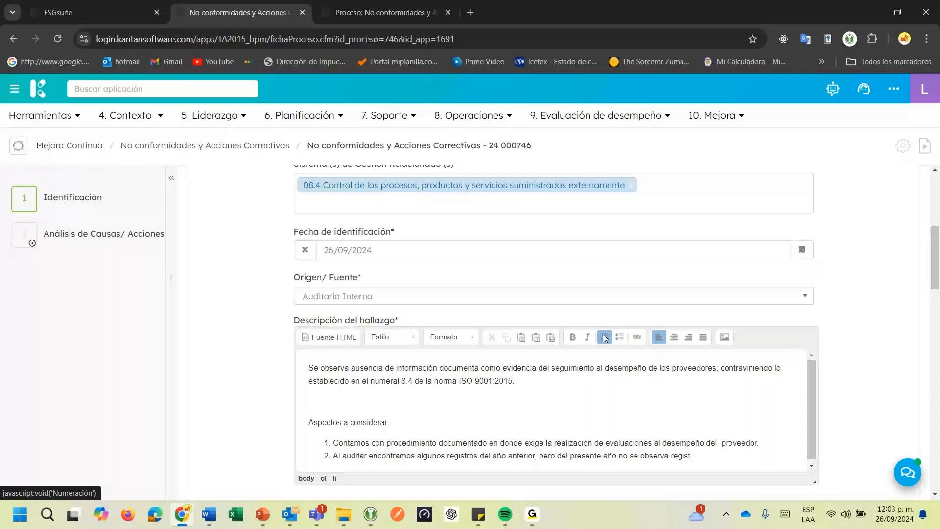
{"action": "type", "text": " alguno."}
Save the edited Identificación stage of the nonconformity
{"action": "scroll", "coordinate": [897, 324], "scroll_direction": "down", "scroll_amount": 2}
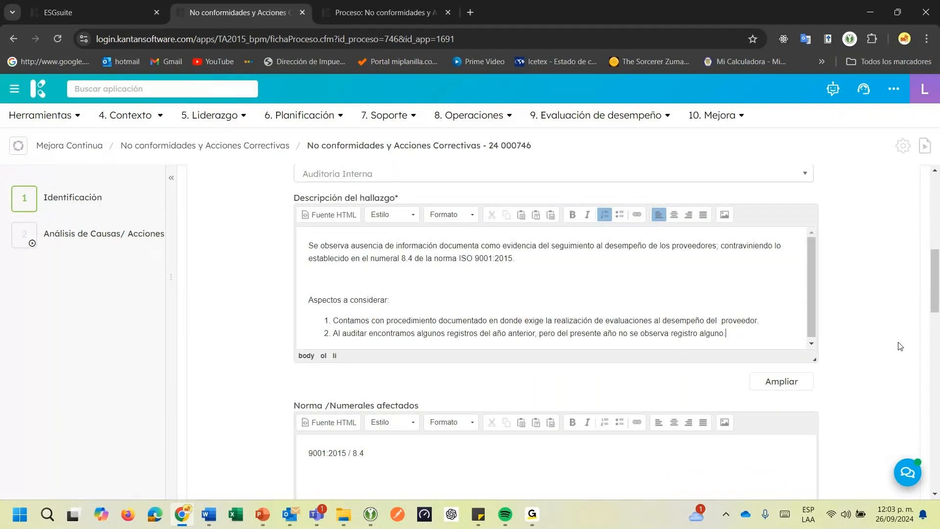
{"action": "scroll", "coordinate": [892, 348], "scroll_direction": "down", "scroll_amount": 8}
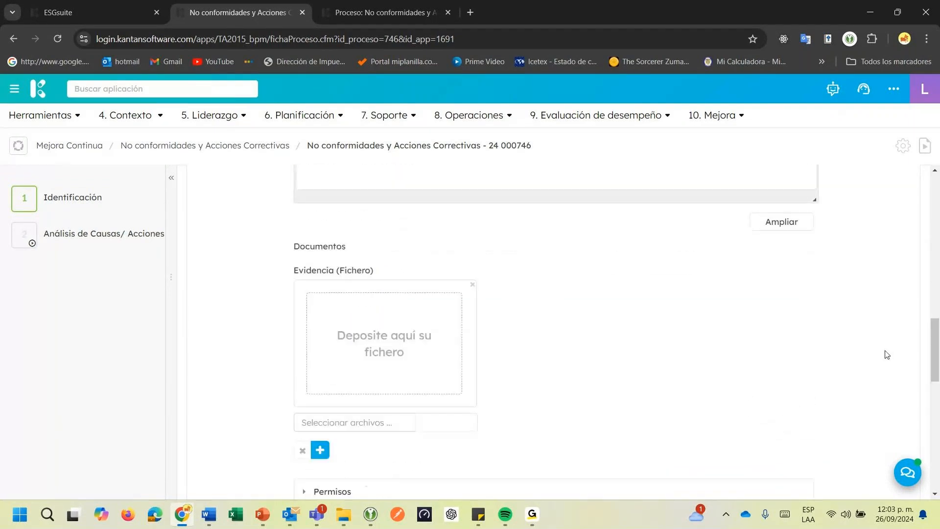
{"action": "scroll", "coordinate": [882, 353], "scroll_direction": "down", "scroll_amount": 3}
{"action": "left_click", "coordinate": [876, 352]}
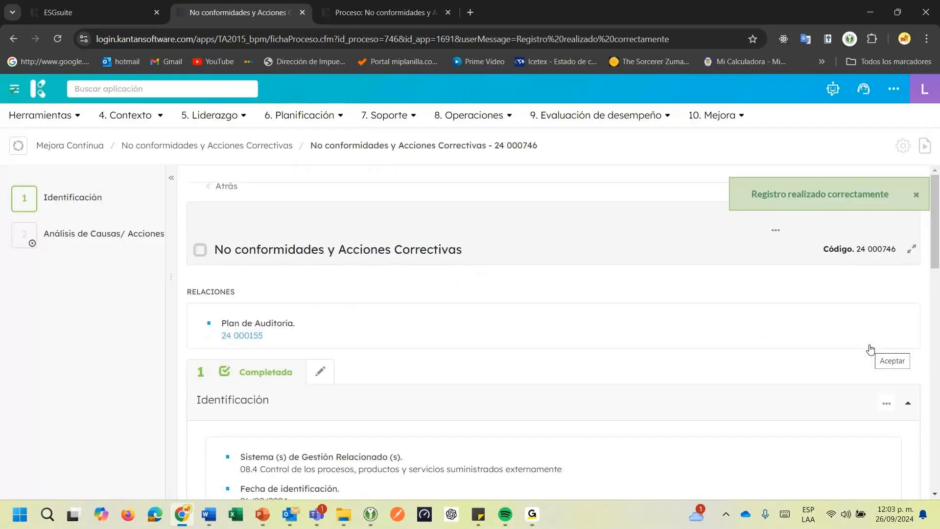
Reopen the pending Análisis de Causas/ Acciones correctivas stage for editing
{"action": "left_click", "coordinate": [47, 249]}
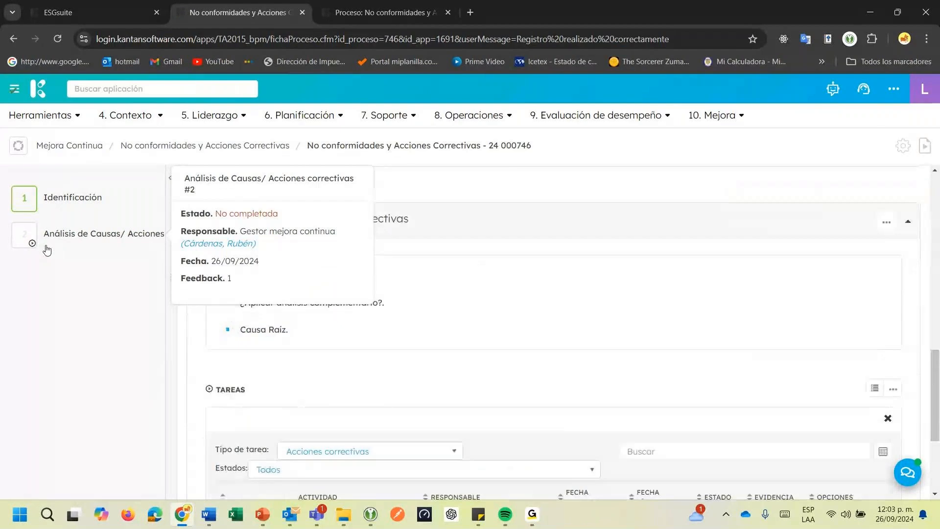
{"action": "scroll", "coordinate": [151, 300], "scroll_direction": "down", "scroll_amount": 3}
{"action": "scroll", "coordinate": [195, 309], "scroll_direction": "up", "scroll_amount": 3}
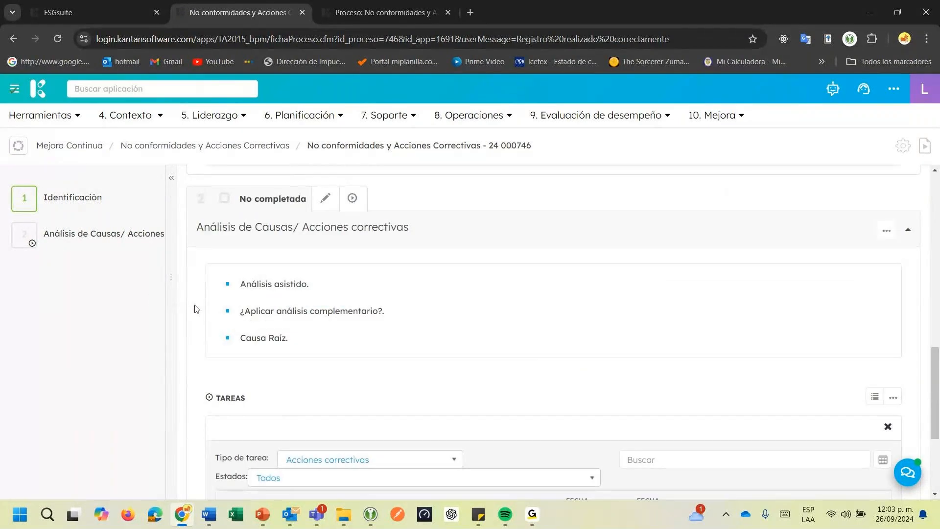
{"action": "left_click", "coordinate": [326, 201]}
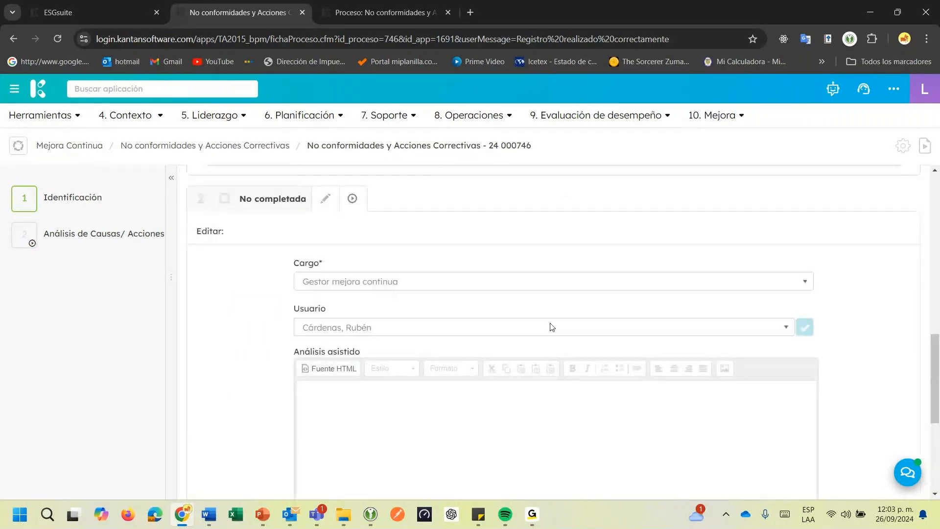
Generate a new AI cause analysis for the Análisis asistido field from the expanded finding description
{"action": "scroll", "coordinate": [553, 327], "scroll_direction": "down", "scroll_amount": 3}
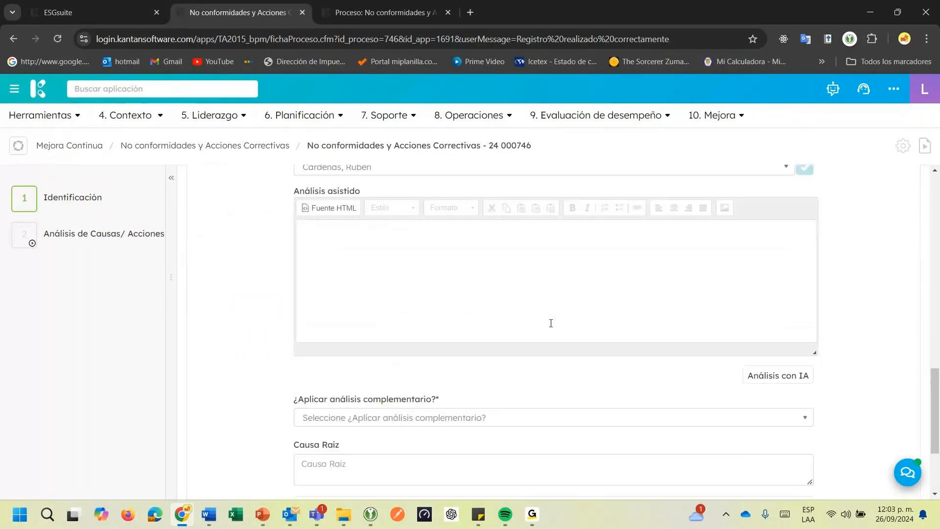
{"action": "scroll", "coordinate": [551, 324], "scroll_direction": "down", "scroll_amount": 1}
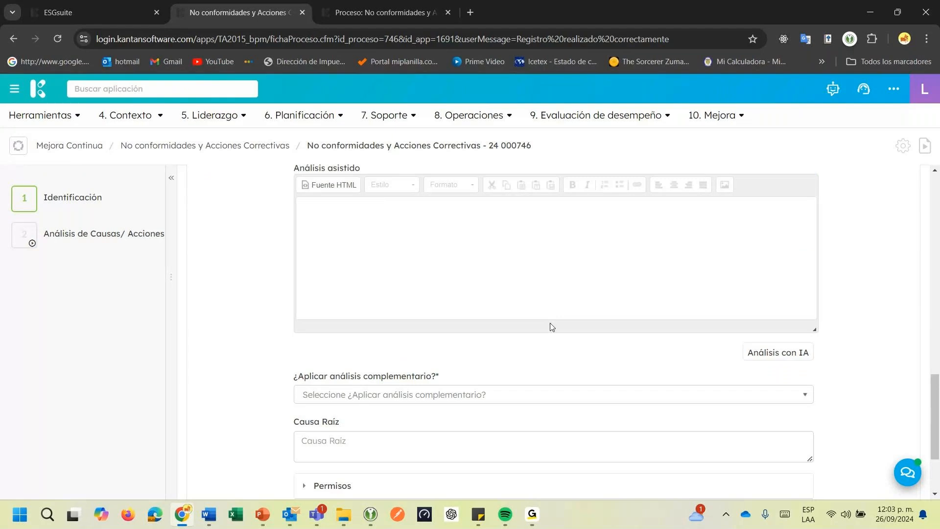
{"action": "left_click", "coordinate": [774, 351]}
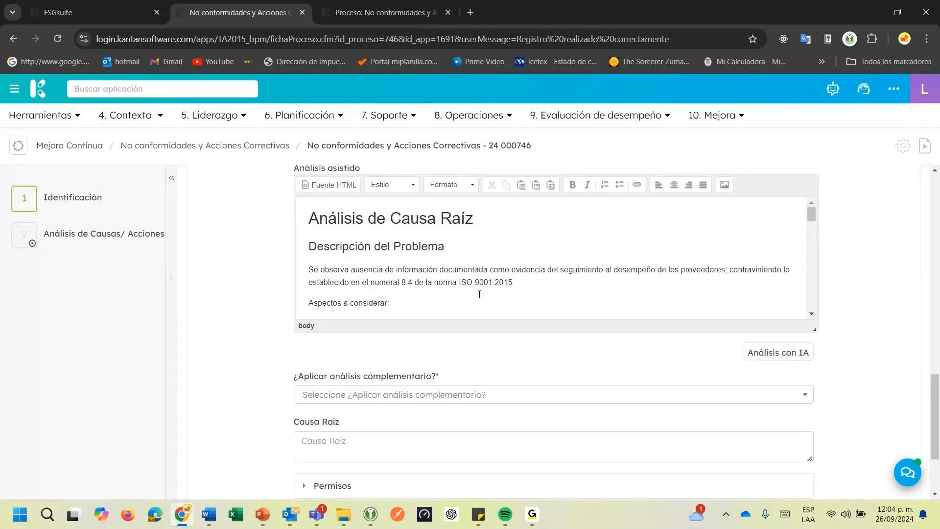
Review the Ishikawa 5M section of the Análisis asistido text, covering the Maquinaria, Metodología, Mano de obra, Material and Medio Ambiente causes
{"action": "scroll", "coordinate": [368, 274], "scroll_direction": "down", "scroll_amount": 5}
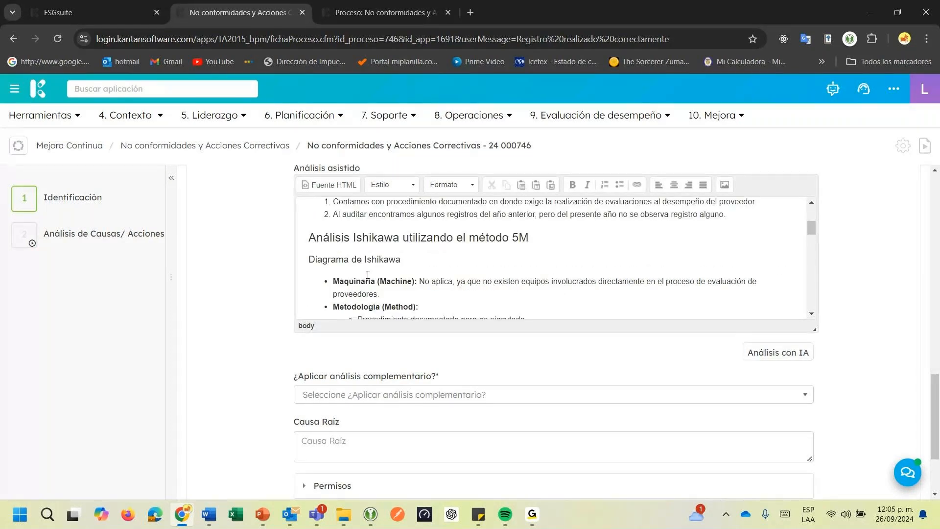
{"action": "left_click", "coordinate": [420, 282]}
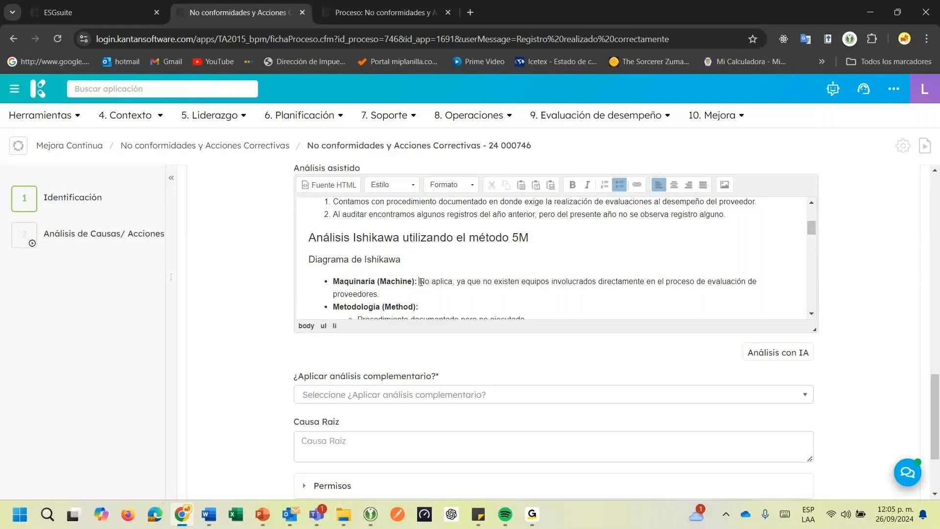
{"action": "left_click_drag", "start_coordinate": [421, 282], "coordinate": [450, 283]}
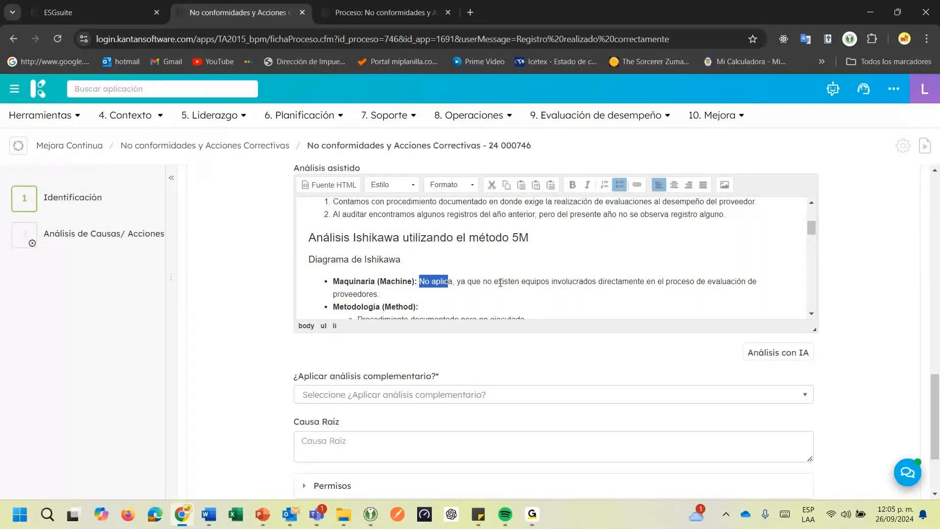
{"action": "scroll", "coordinate": [547, 250], "scroll_direction": "down", "scroll_amount": 1}
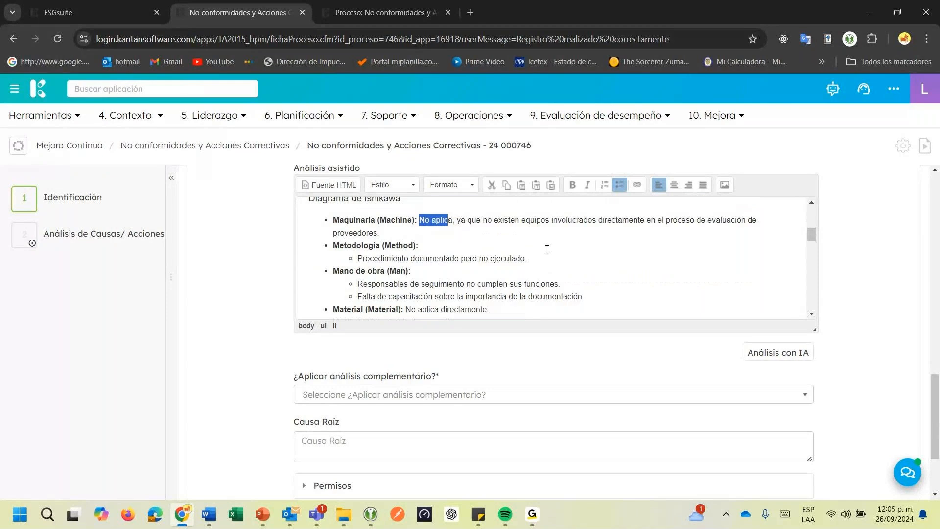
{"action": "left_click_drag", "start_coordinate": [344, 234], "coordinate": [357, 233]}
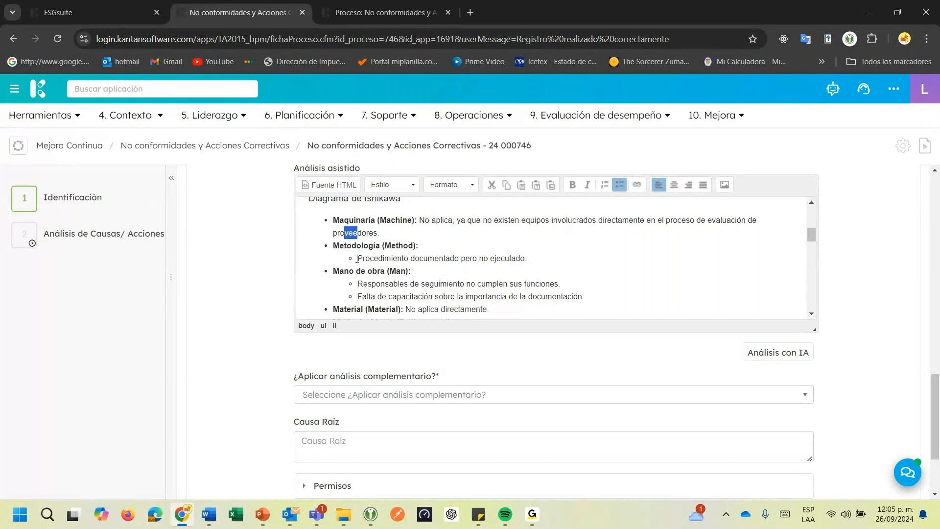
{"action": "left_click_drag", "start_coordinate": [358, 258], "coordinate": [621, 268]}
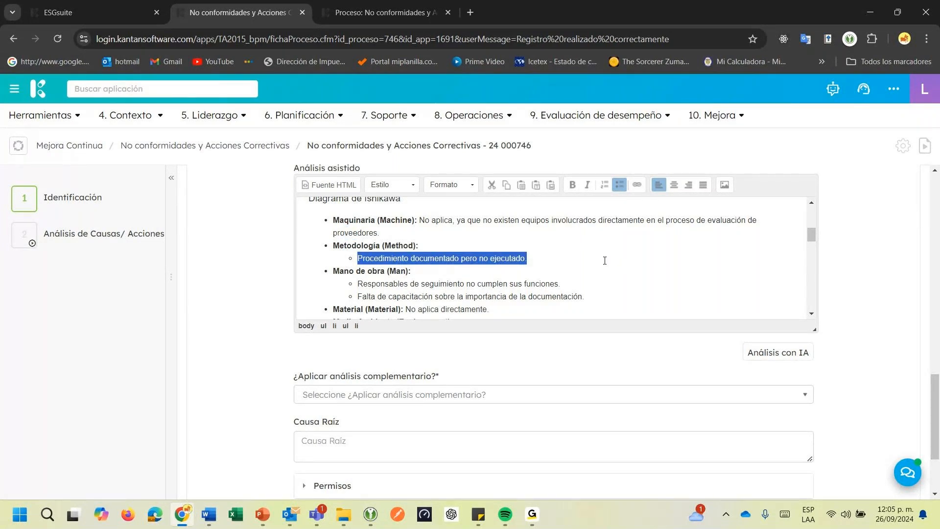
{"action": "left_click_drag", "start_coordinate": [358, 283], "coordinate": [571, 284]}
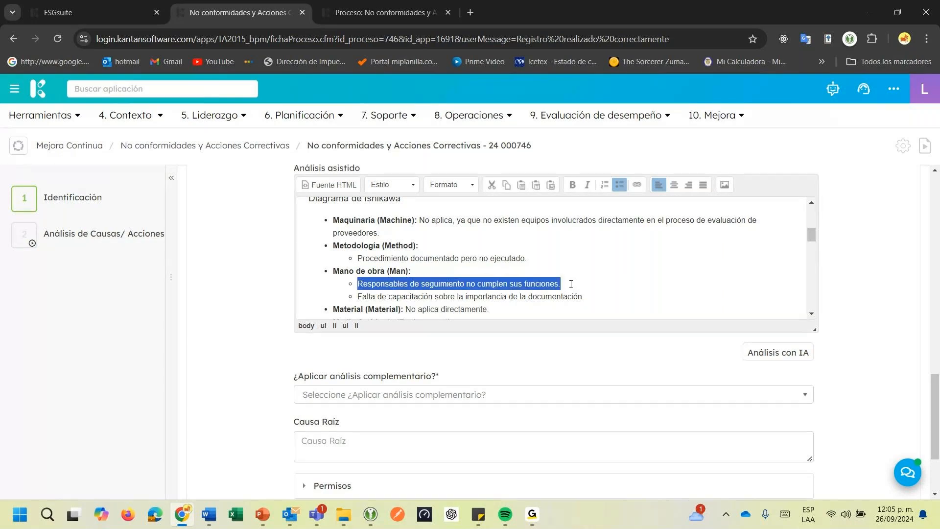
{"action": "scroll", "coordinate": [571, 284], "scroll_direction": "down", "scroll_amount": 1}
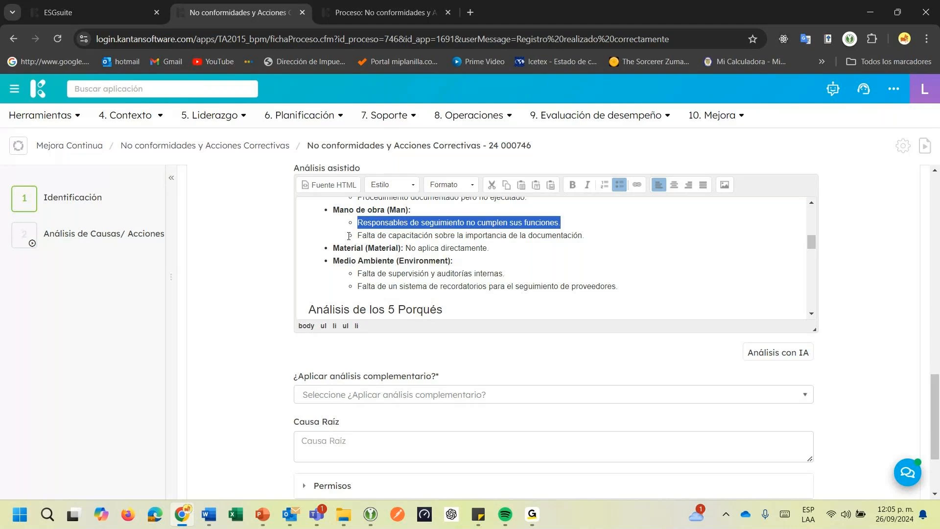
{"action": "left_click_drag", "start_coordinate": [354, 238], "coordinate": [624, 238]}
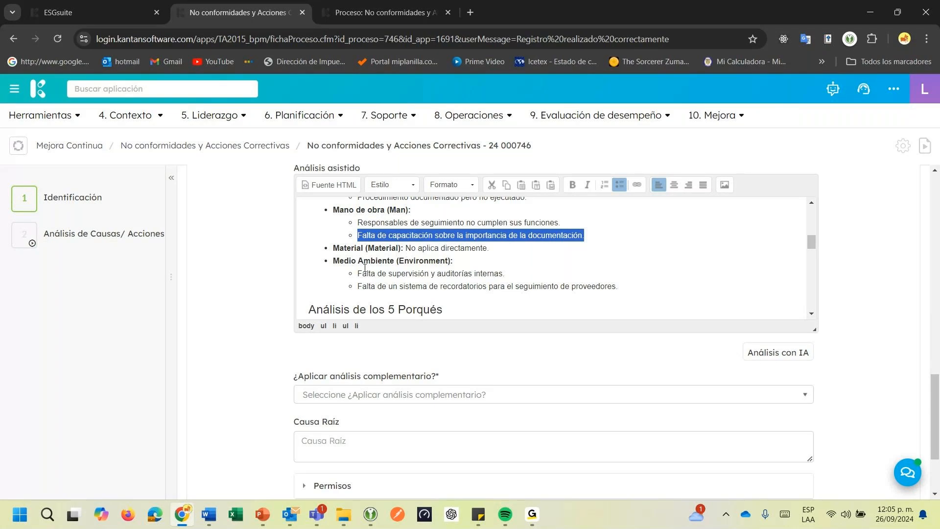
{"action": "left_click_drag", "start_coordinate": [358, 274], "coordinate": [515, 273]}
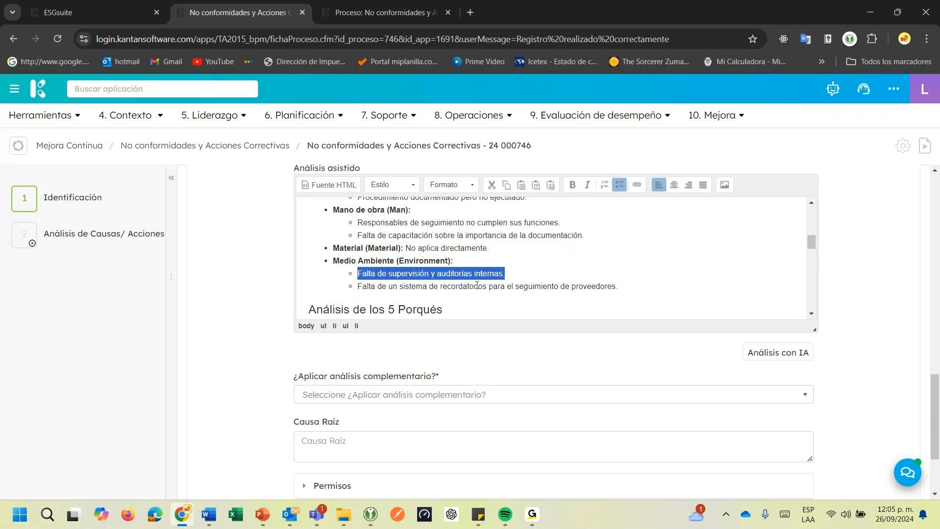
{"action": "left_click_drag", "start_coordinate": [363, 286], "coordinate": [618, 291]}
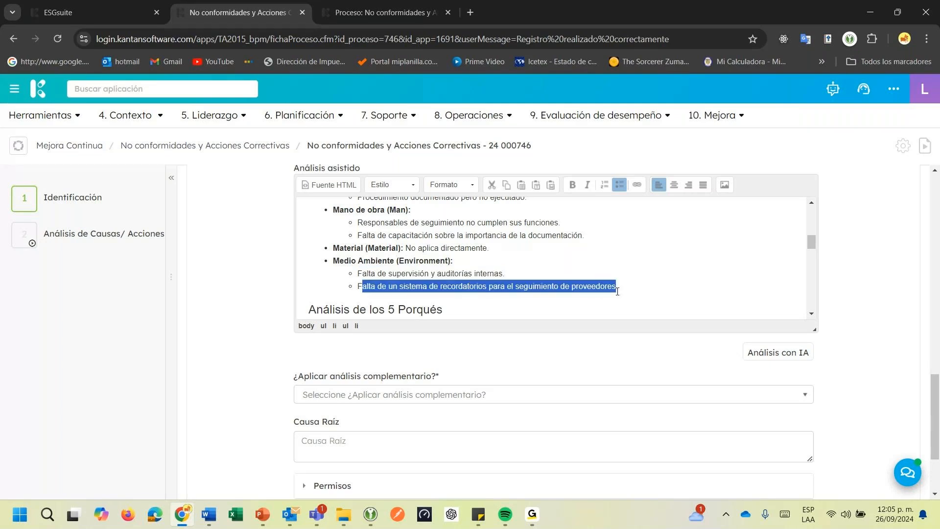
{"action": "left_click", "coordinate": [590, 291]}
{"action": "left_click_drag", "start_coordinate": [357, 286], "coordinate": [678, 288]}
Read the questions and answers of all five levels in the Tabla de los 5 Porqués of the assisted analysis
{"action": "scroll", "coordinate": [679, 288], "scroll_direction": "down", "scroll_amount": 1}
{"action": "scroll", "coordinate": [679, 288], "scroll_direction": "down", "scroll_amount": 2}
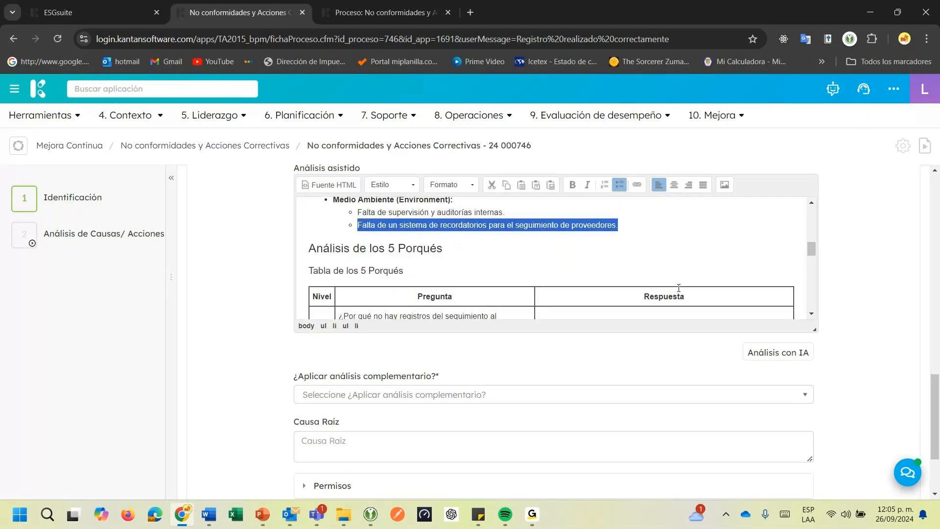
{"action": "scroll", "coordinate": [679, 288], "scroll_direction": "down", "scroll_amount": 2}
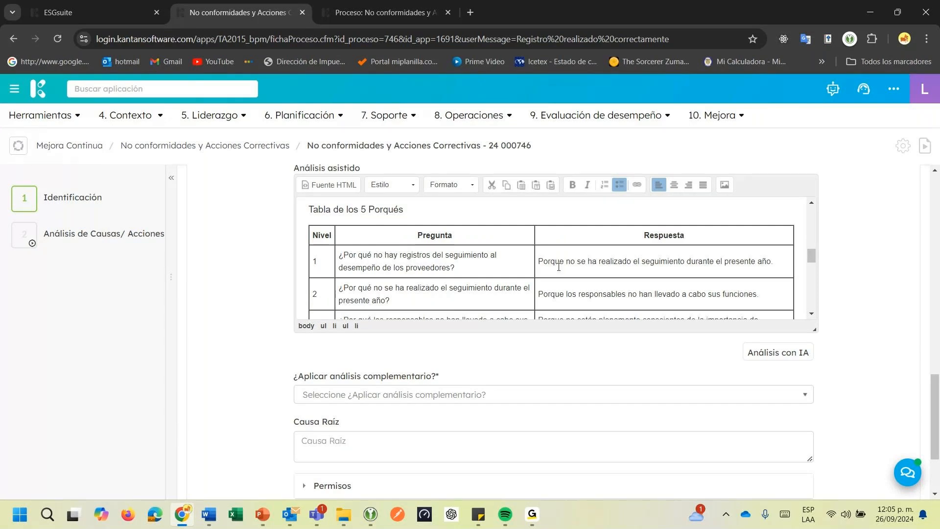
{"action": "left_click_drag", "start_coordinate": [559, 267], "coordinate": [784, 271]}
{"action": "scroll", "coordinate": [452, 247], "scroll_direction": "down", "scroll_amount": 1}
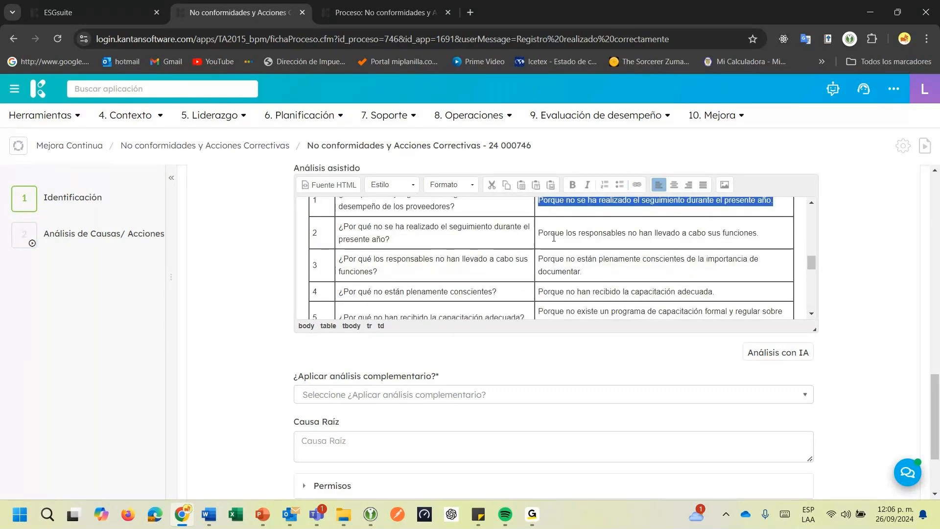
{"action": "left_click_drag", "start_coordinate": [554, 237], "coordinate": [643, 234]}
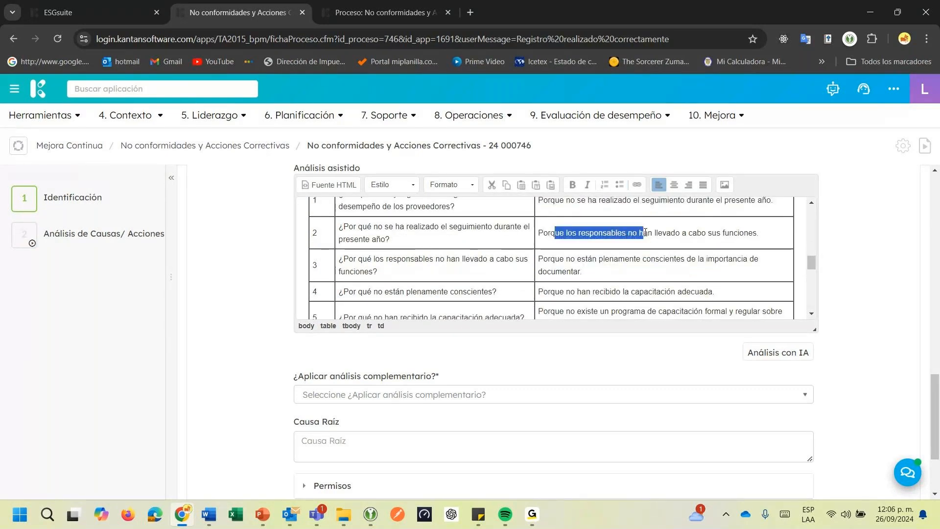
{"action": "left_click", "coordinate": [547, 263]}
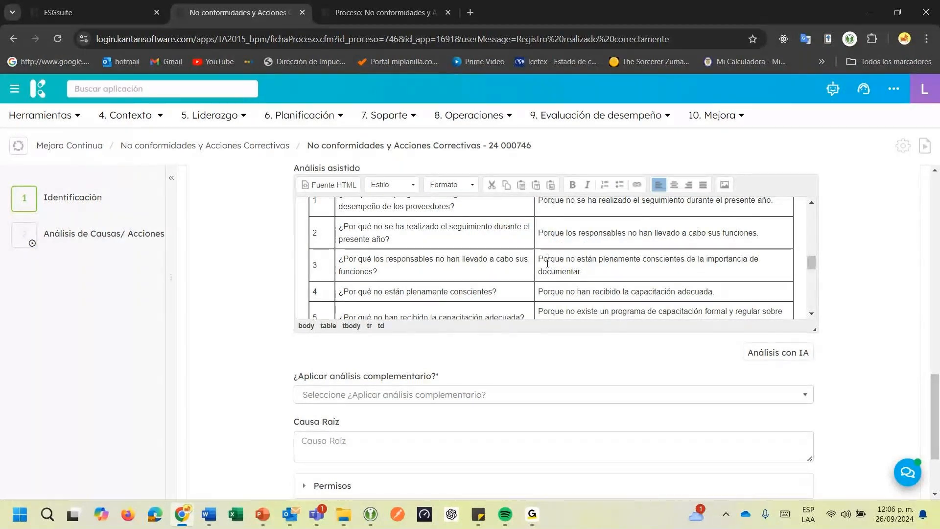
{"action": "left_click_drag", "start_coordinate": [548, 263], "coordinate": [624, 272]}
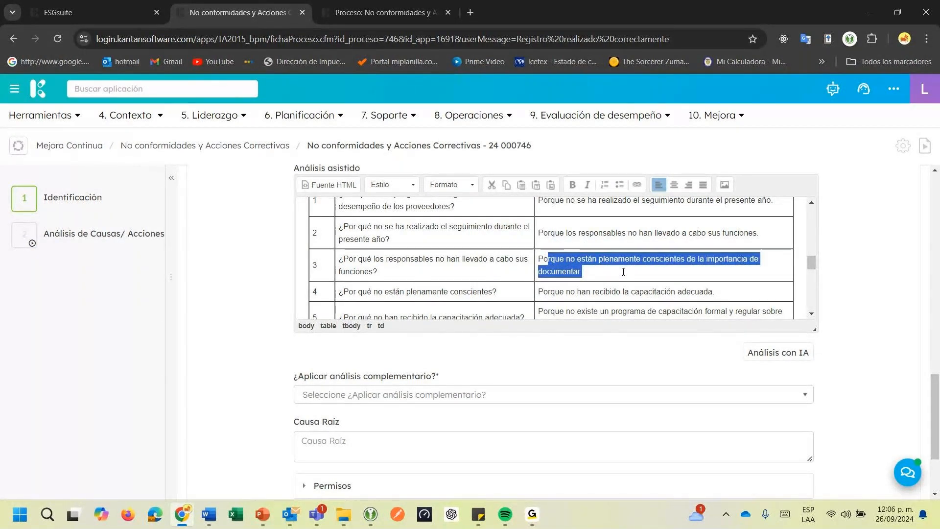
{"action": "left_click", "coordinate": [592, 272]}
{"action": "left_click_drag", "start_coordinate": [558, 292], "coordinate": [678, 289]}
{"action": "scroll", "coordinate": [677, 289], "scroll_direction": "down", "scroll_amount": 1}
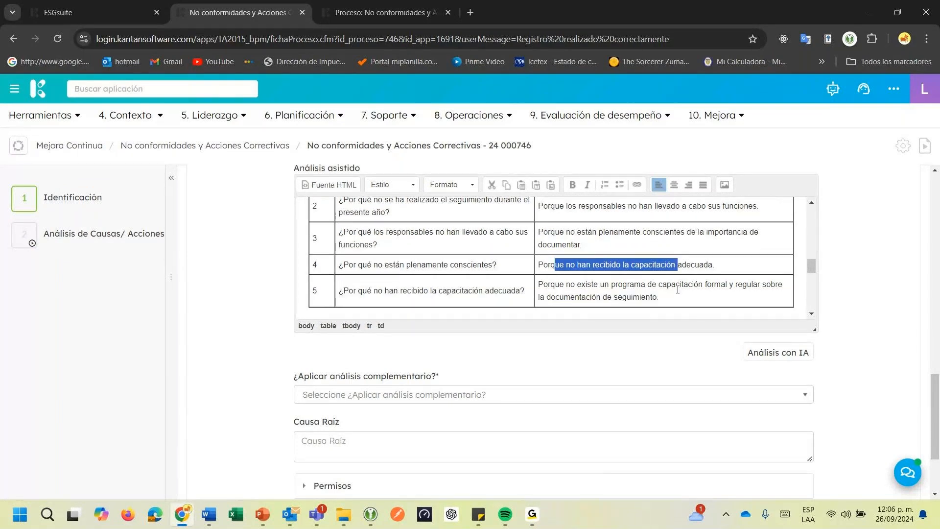
{"action": "scroll", "coordinate": [677, 290], "scroll_direction": "down", "scroll_amount": 1}
{"action": "left_click", "coordinate": [595, 251]}
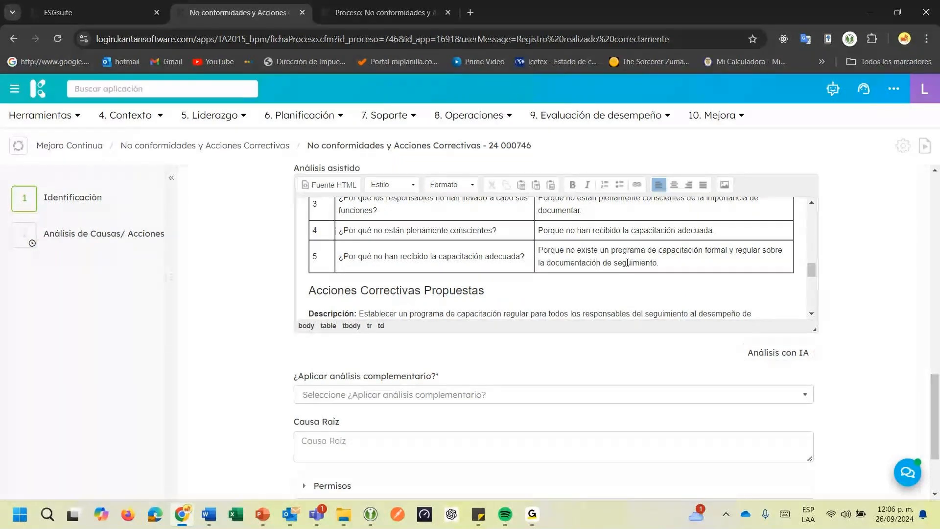
Examine the action descriptions under Acciones Correctivas Propuestas in the assisted analysis
{"action": "scroll", "coordinate": [546, 284], "scroll_direction": "down", "scroll_amount": 1}
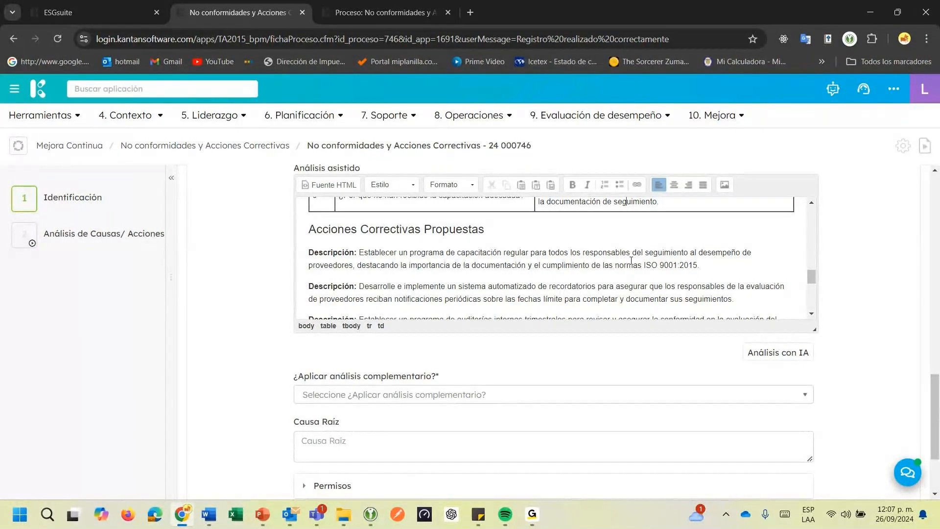
{"action": "left_click", "coordinate": [682, 269]}
{"action": "scroll", "coordinate": [365, 287], "scroll_direction": "down", "scroll_amount": 1}
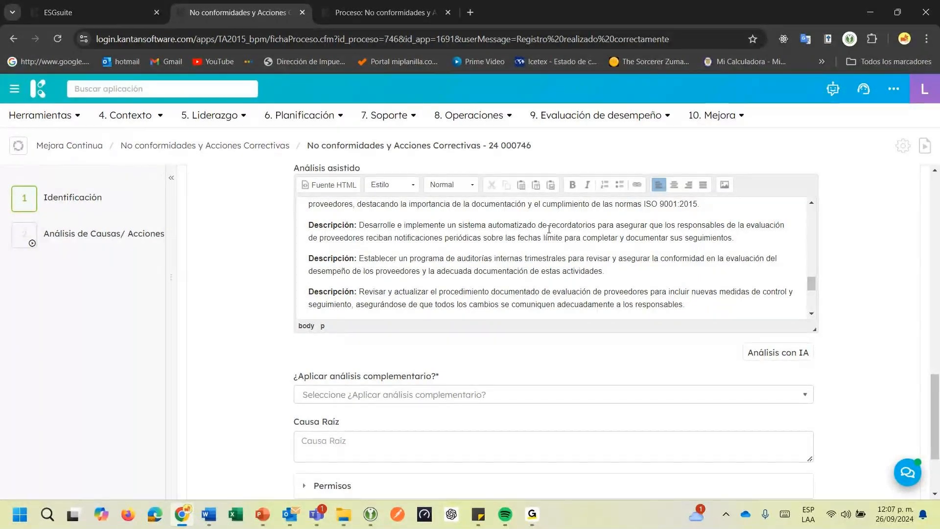
{"action": "left_click_drag", "start_coordinate": [368, 238], "coordinate": [541, 239]}
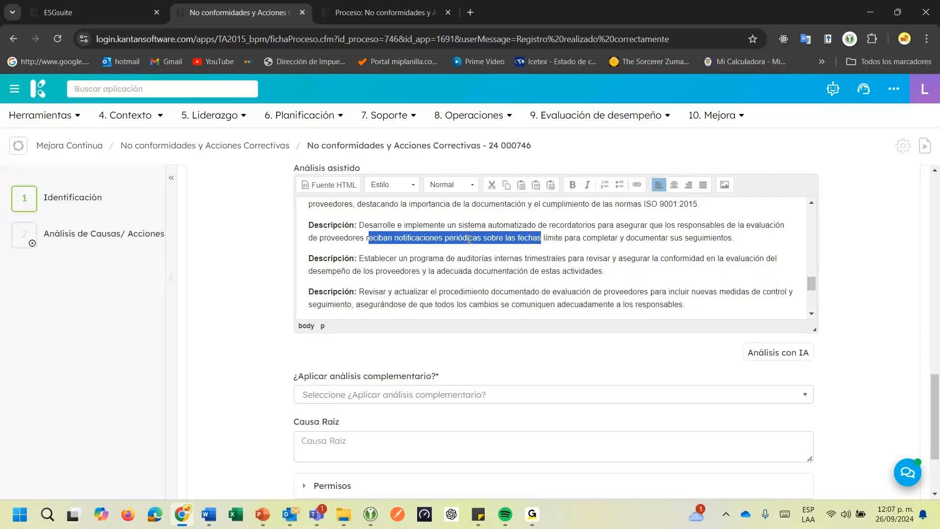
{"action": "left_click", "coordinate": [468, 239]}
{"action": "left_click_drag", "start_coordinate": [360, 260], "coordinate": [610, 269]}
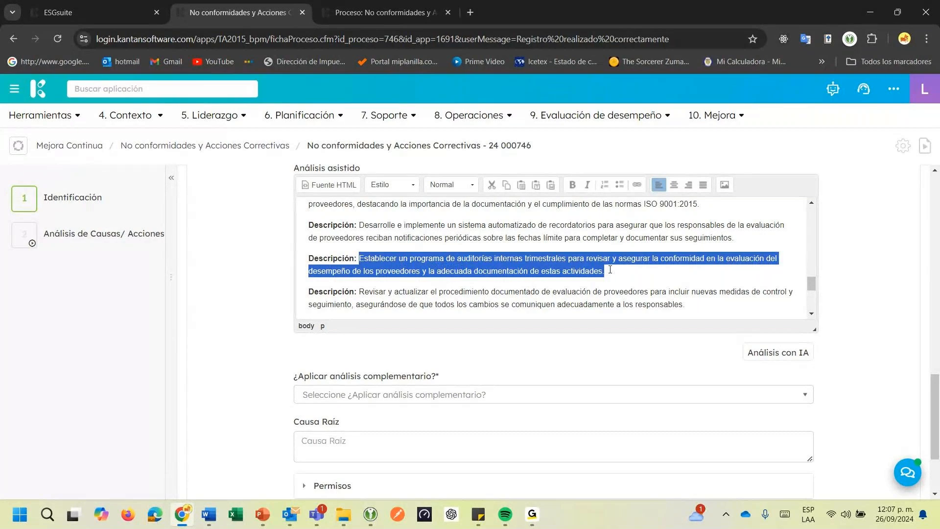
{"action": "left_click", "coordinate": [576, 276]}
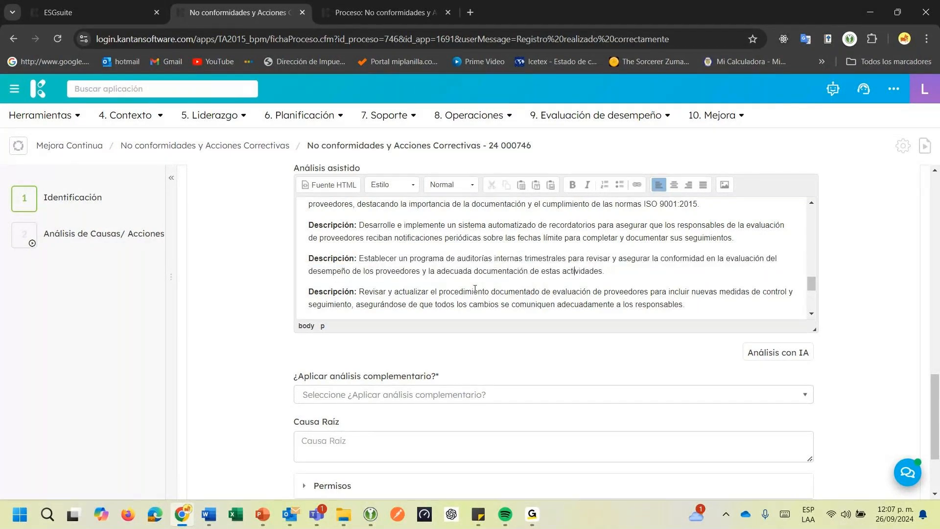
{"action": "scroll", "coordinate": [475, 289], "scroll_direction": "down", "scroll_amount": 1}
{"action": "left_click_drag", "start_coordinate": [363, 231], "coordinate": [692, 243]}
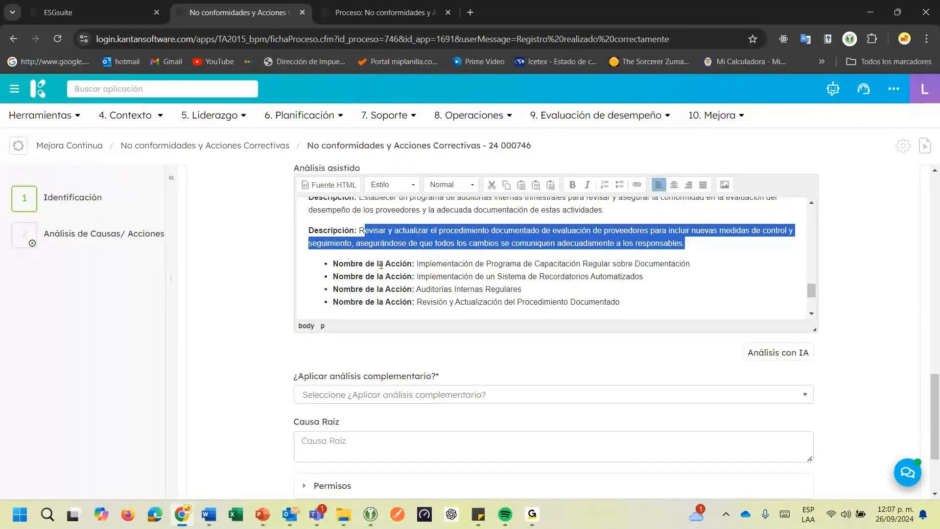
Go through the Nombre de la Acción entries listed below the corrective action descriptions
{"action": "left_click_drag", "start_coordinate": [416, 264], "coordinate": [705, 264]}
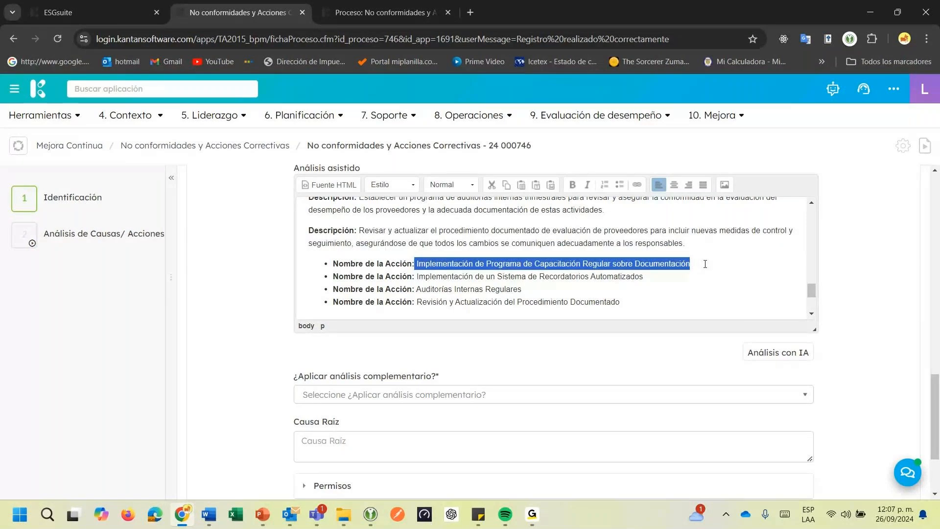
{"action": "left_click", "coordinate": [419, 277]}
{"action": "left_click_drag", "start_coordinate": [420, 277], "coordinate": [652, 278]}
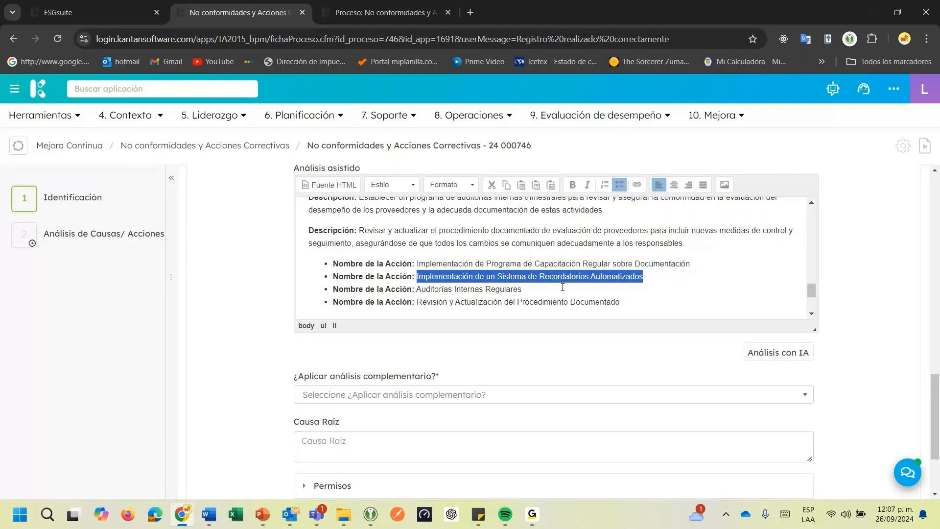
{"action": "left_click_drag", "start_coordinate": [417, 289], "coordinate": [548, 289]}
{"action": "scroll", "coordinate": [538, 293], "scroll_direction": "down", "scroll_amount": 2}
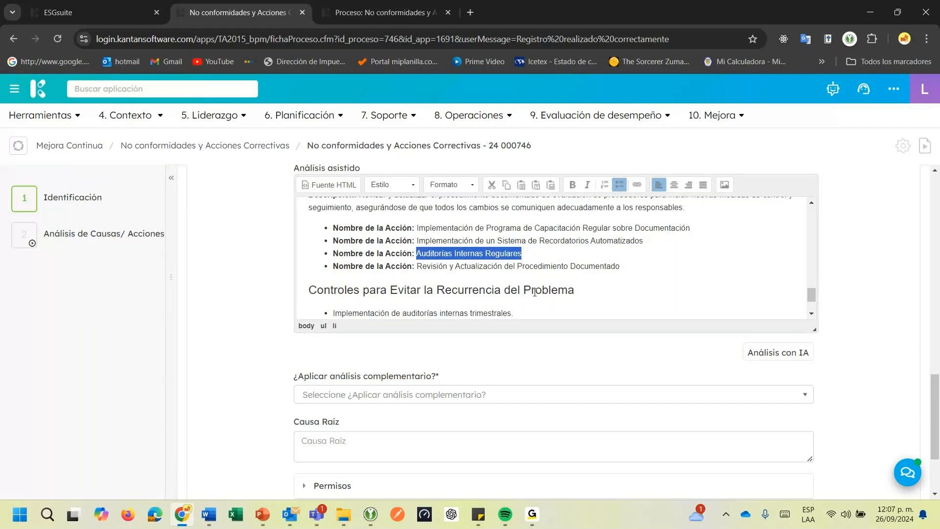
{"action": "left_click", "coordinate": [433, 241]}
{"action": "left_click_drag", "start_coordinate": [434, 243], "coordinate": [615, 241]}
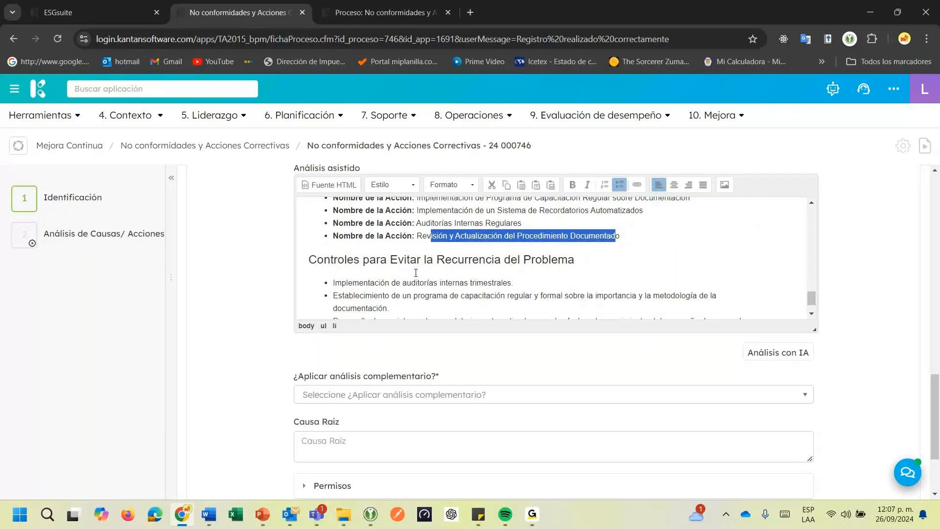
Review the list under Controles para Evitar la Recurrencia del Problema, and return to the proposed corrective actions
{"action": "scroll", "coordinate": [412, 273], "scroll_direction": "down", "scroll_amount": 1}
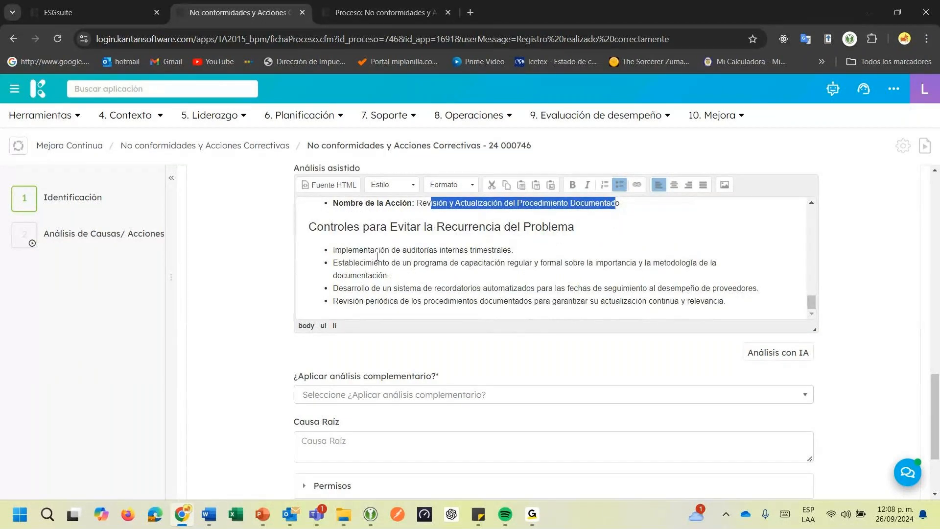
{"action": "left_click_drag", "start_coordinate": [334, 249], "coordinate": [438, 248]}
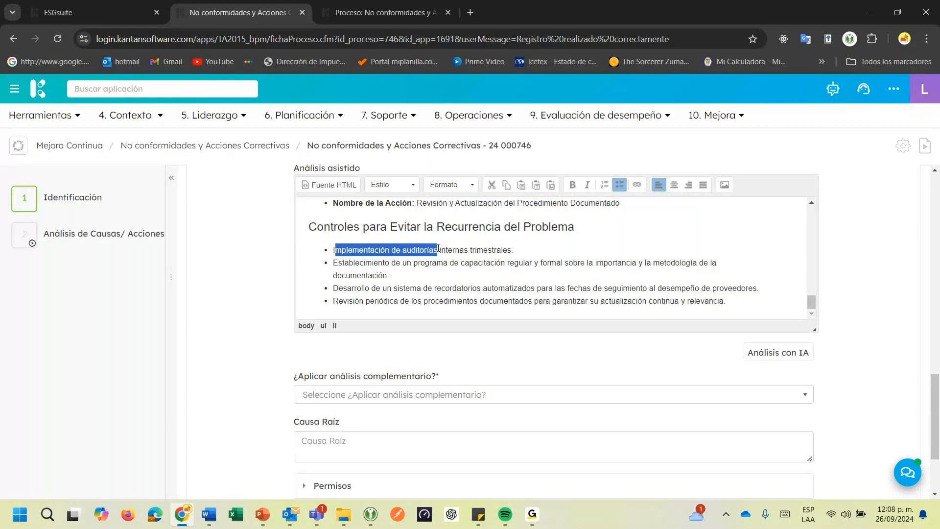
{"action": "left_click", "coordinate": [422, 257]}
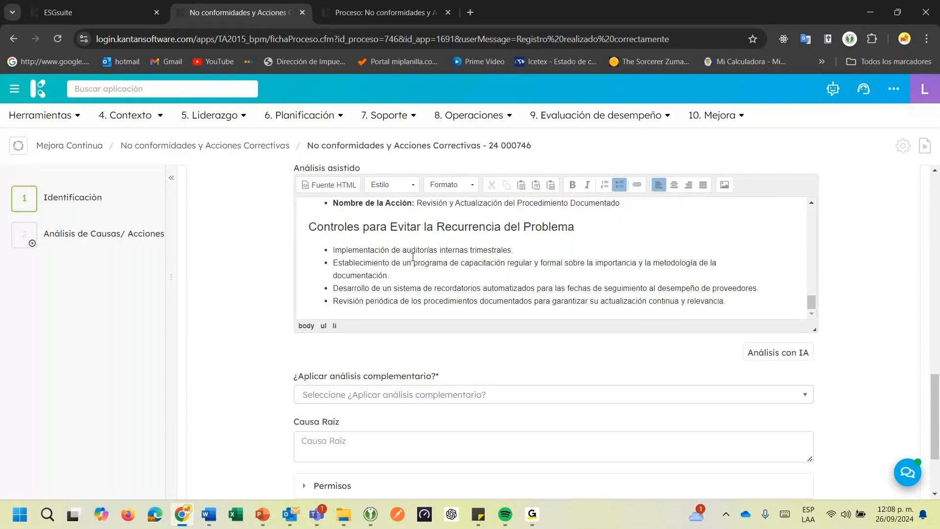
{"action": "left_click_drag", "start_coordinate": [446, 250], "coordinate": [457, 250]}
{"action": "left_click_drag", "start_coordinate": [395, 263], "coordinate": [526, 262]}
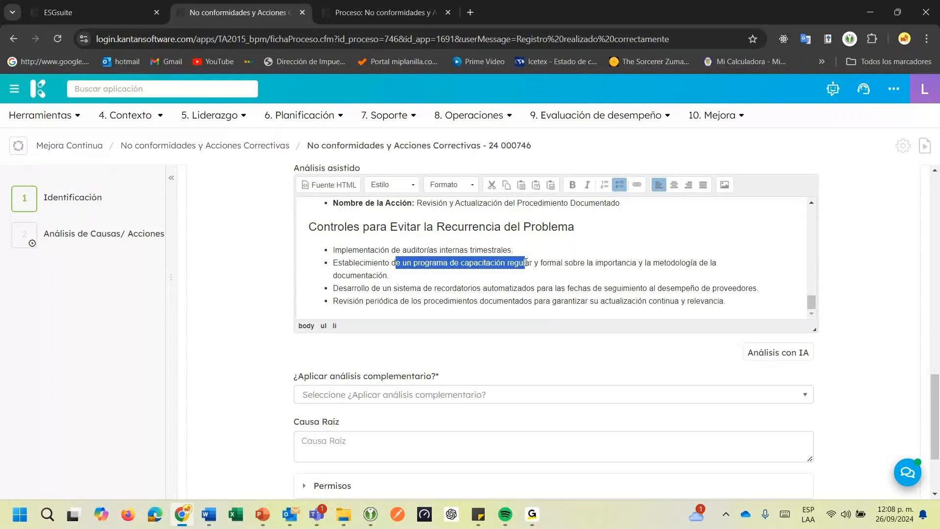
{"action": "left_click_drag", "start_coordinate": [416, 289], "coordinate": [518, 289]}
{"action": "left_click", "coordinate": [458, 301]}
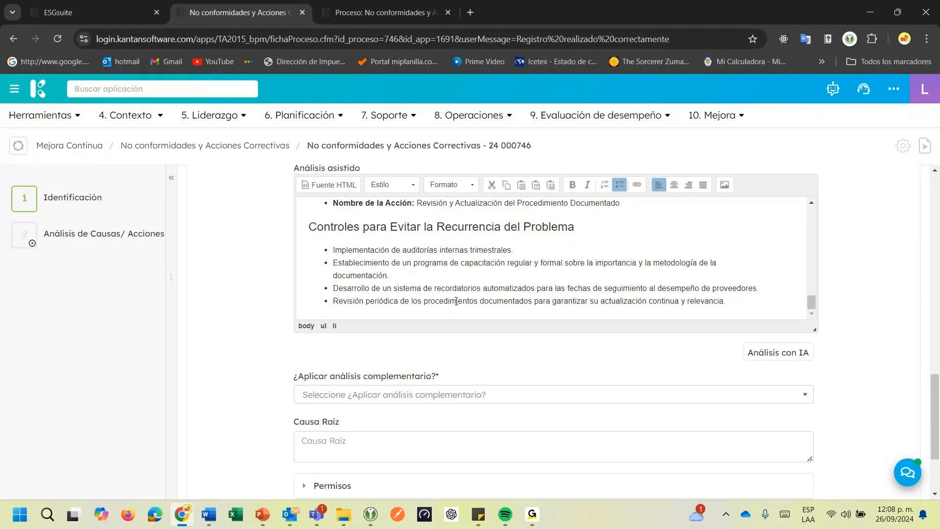
{"action": "left_click", "coordinate": [387, 263]}
{"action": "scroll", "coordinate": [395, 268], "scroll_direction": "up", "scroll_amount": 5}
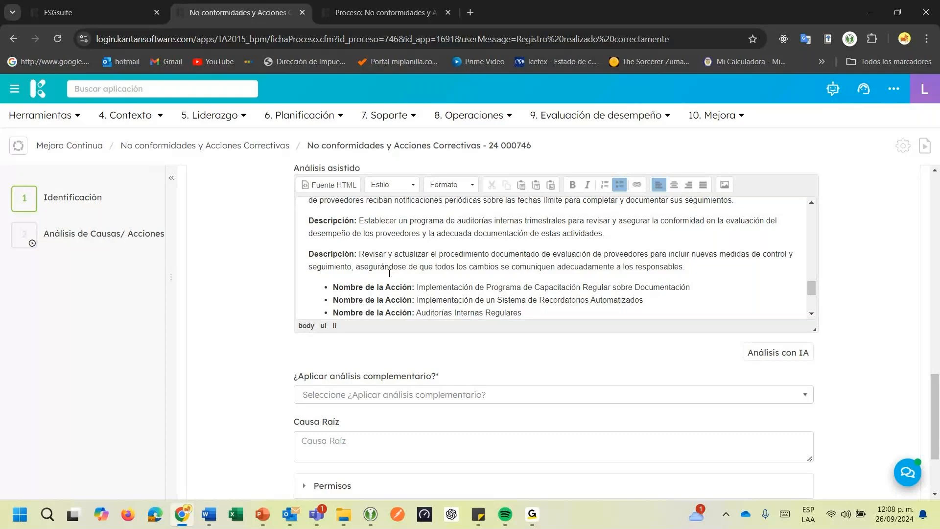
Review the items under Controles para Evitar la Recurrencia del Problema, highlighting them from the first to the last
{"action": "scroll", "coordinate": [390, 273], "scroll_direction": "down", "scroll_amount": 5}
{"action": "left_click_drag", "start_coordinate": [374, 250], "coordinate": [415, 298]}
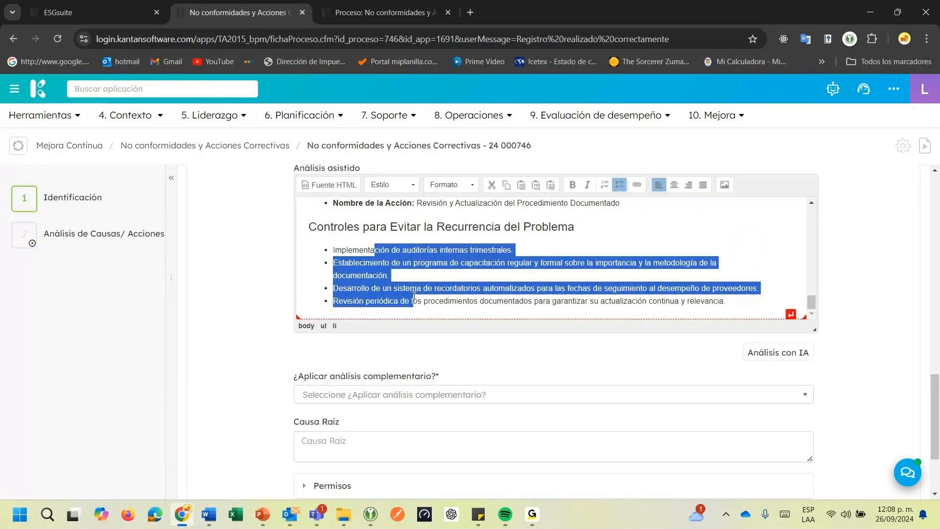
{"action": "scroll", "coordinate": [349, 254], "scroll_direction": "down", "scroll_amount": 3}
{"action": "left_click", "coordinate": [349, 254]}
{"action": "scroll", "coordinate": [349, 253], "scroll_direction": "up", "scroll_amount": 3}
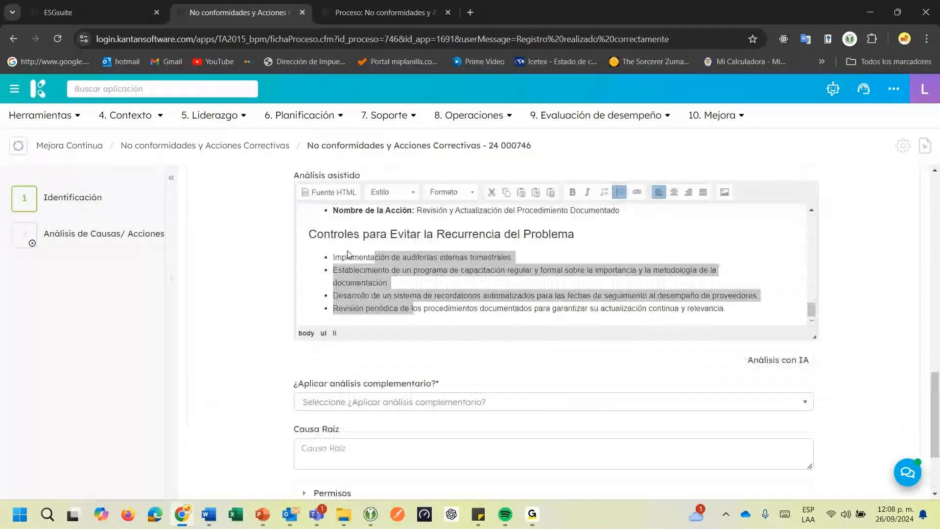
{"action": "scroll", "coordinate": [338, 304], "scroll_direction": "down", "scroll_amount": 2}
Set ¿Aplicar análisis complementario? to Si and choose 5 ¿Porqués? as the Tipo de Análisis
{"action": "left_click", "coordinate": [325, 343]}
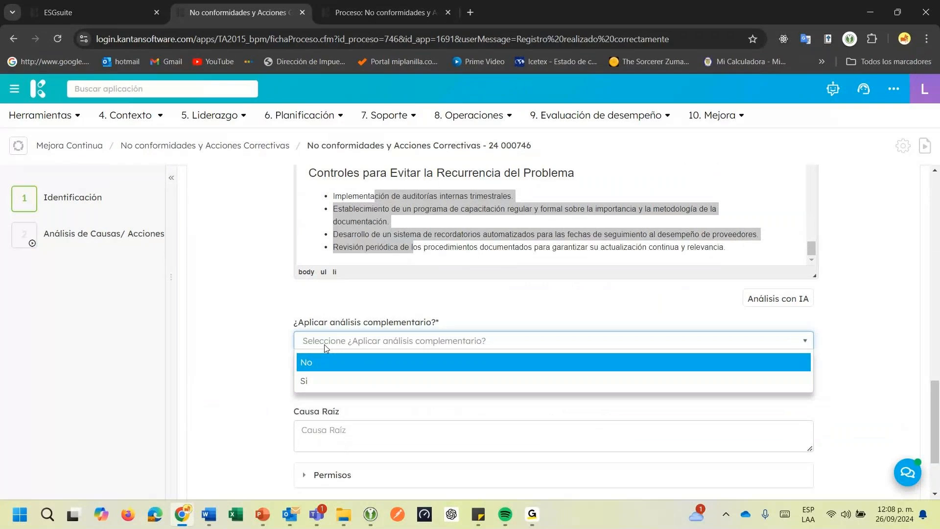
{"action": "left_click", "coordinate": [302, 382]}
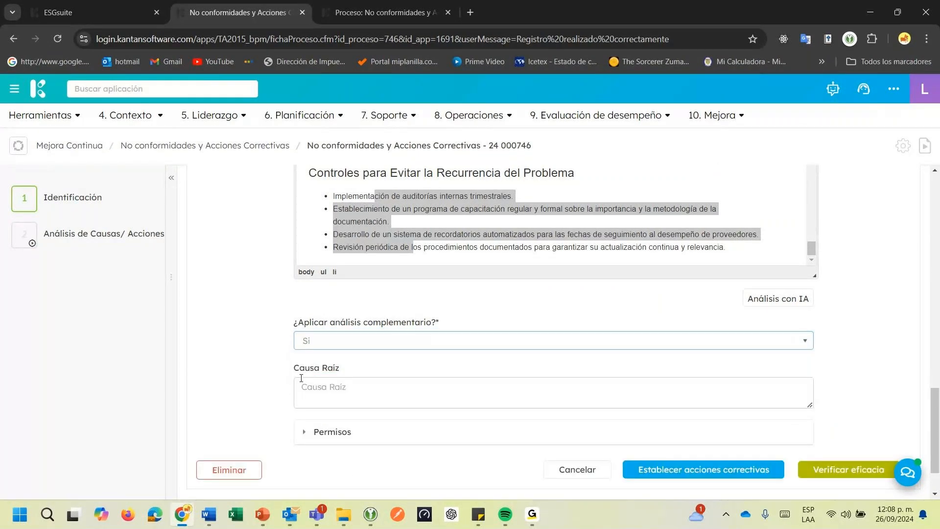
{"action": "scroll", "coordinate": [301, 378], "scroll_direction": "down", "scroll_amount": 1}
{"action": "left_click", "coordinate": [328, 332]}
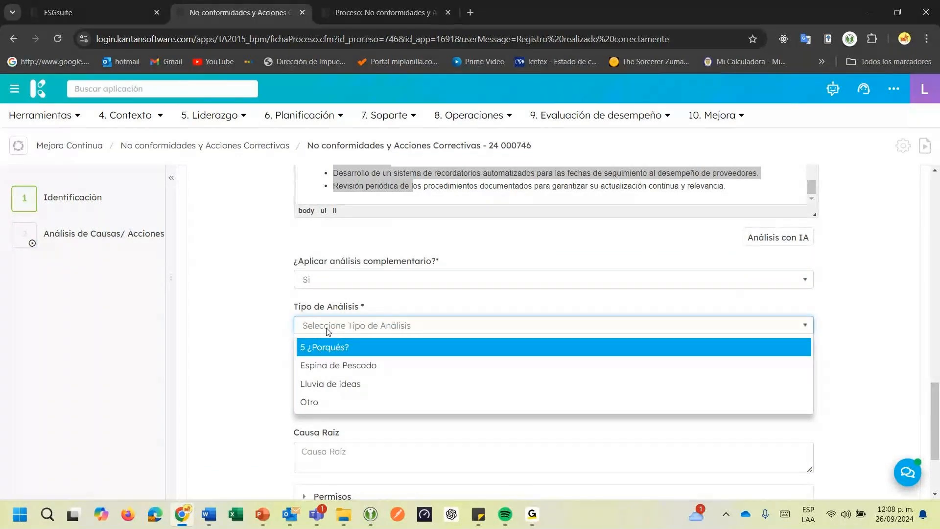
{"action": "left_click", "coordinate": [325, 347]}
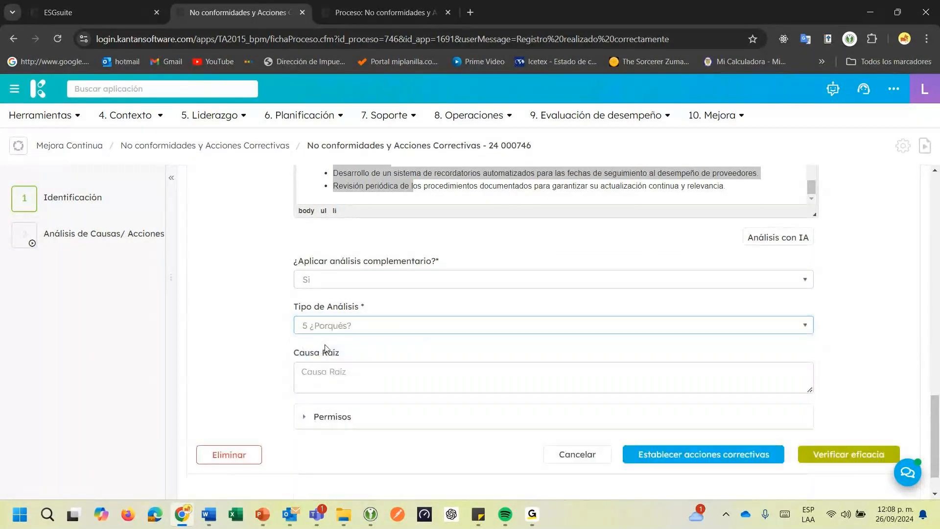
Add a second ¿Por qué? row to the 5 ¿Porqués? table and place the cursor in its answer field
{"action": "scroll", "coordinate": [325, 348], "scroll_direction": "down", "scroll_amount": 1}
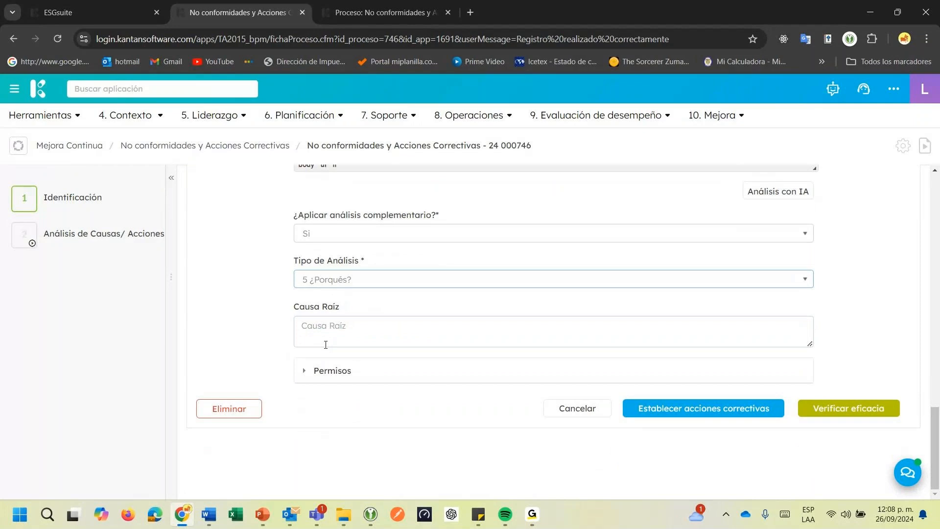
{"action": "left_click", "coordinate": [481, 336]}
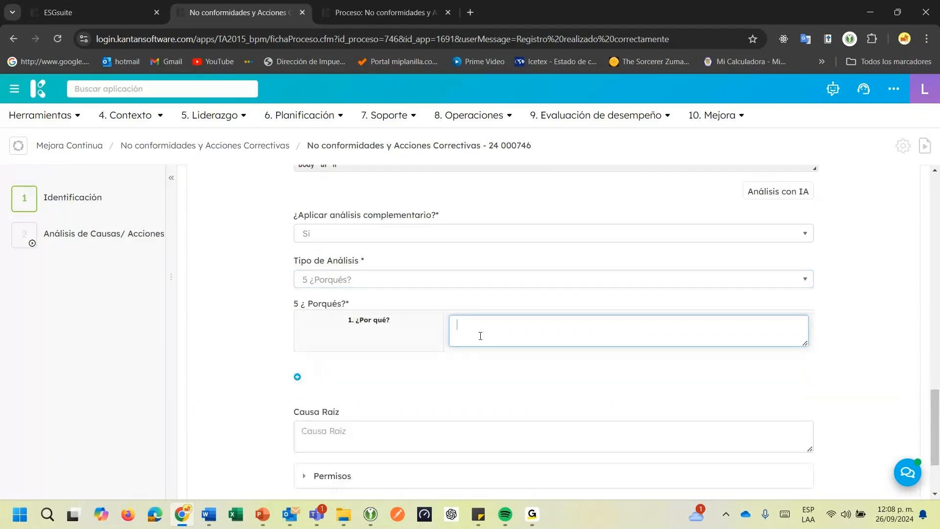
{"action": "left_click", "coordinate": [297, 377]}
{"action": "left_click", "coordinate": [542, 373]}
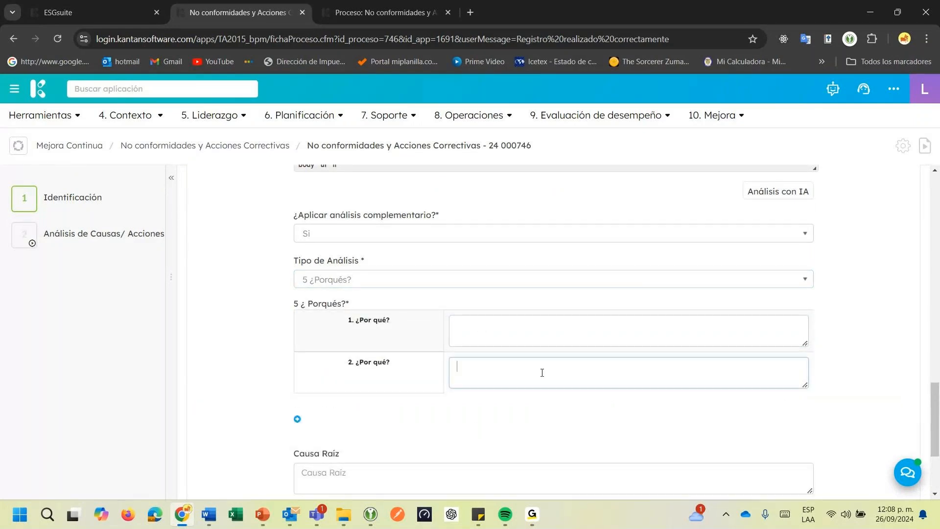
Switch the Tipo de Análisis to Espina de Pescado and add a row to the Entorno, Maquina and Hombre cause table
{"action": "left_click", "coordinate": [304, 280]}
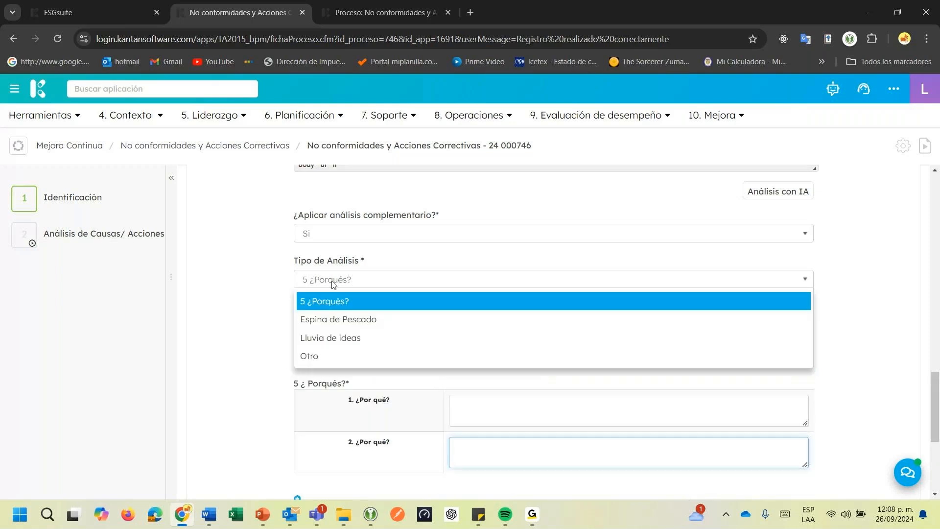
{"action": "left_click", "coordinate": [333, 319]}
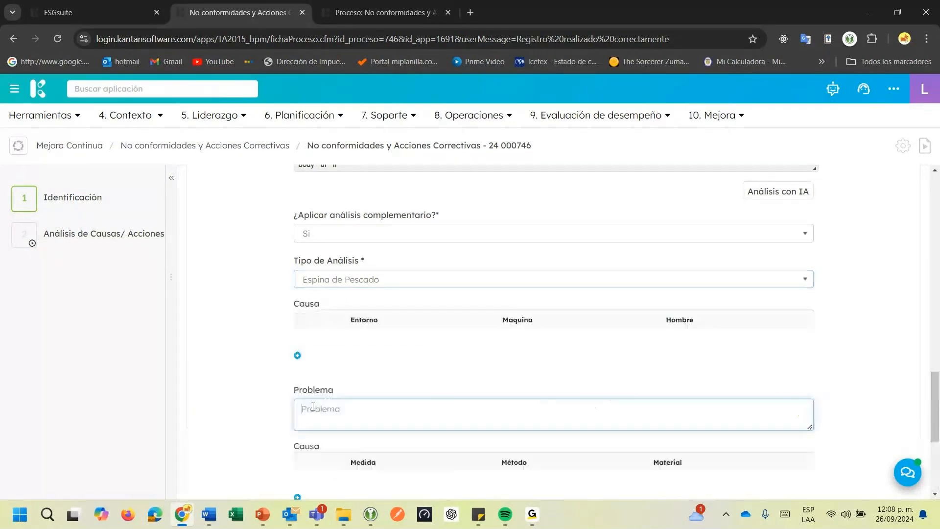
{"action": "left_click", "coordinate": [297, 356]}
{"action": "left_click", "coordinate": [378, 345]}
{"action": "left_click", "coordinate": [588, 349]}
Try Lluvia de ideas as the Tipo de Análisis, and change it to Otro
{"action": "left_click", "coordinate": [466, 278]}
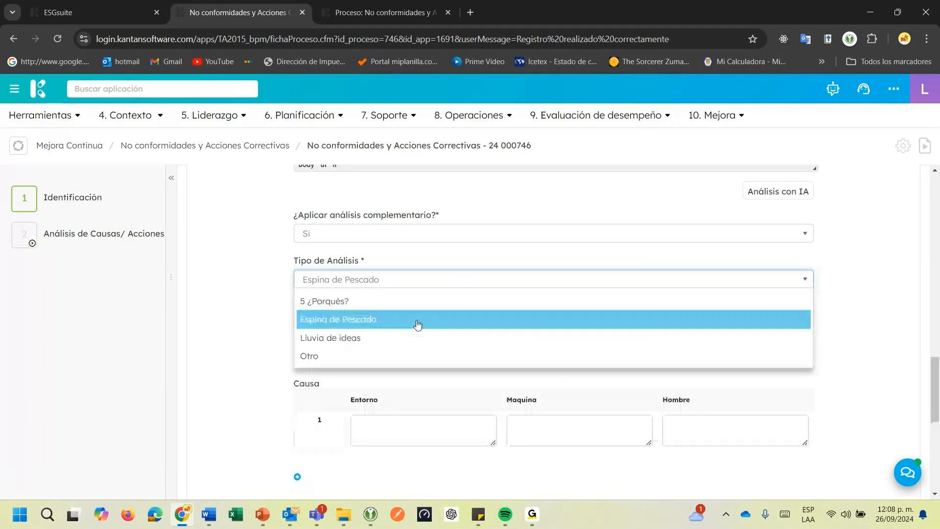
{"action": "left_click", "coordinate": [369, 340]}
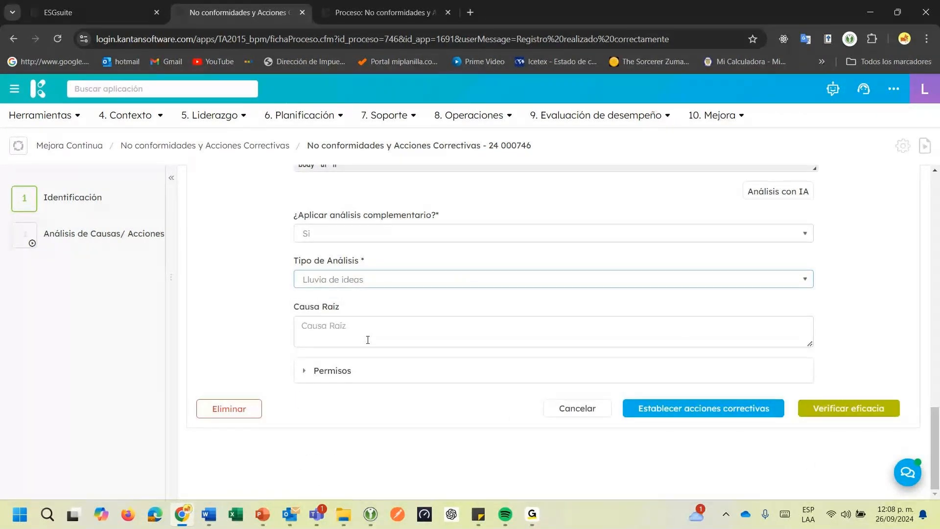
{"action": "left_click", "coordinate": [368, 279]}
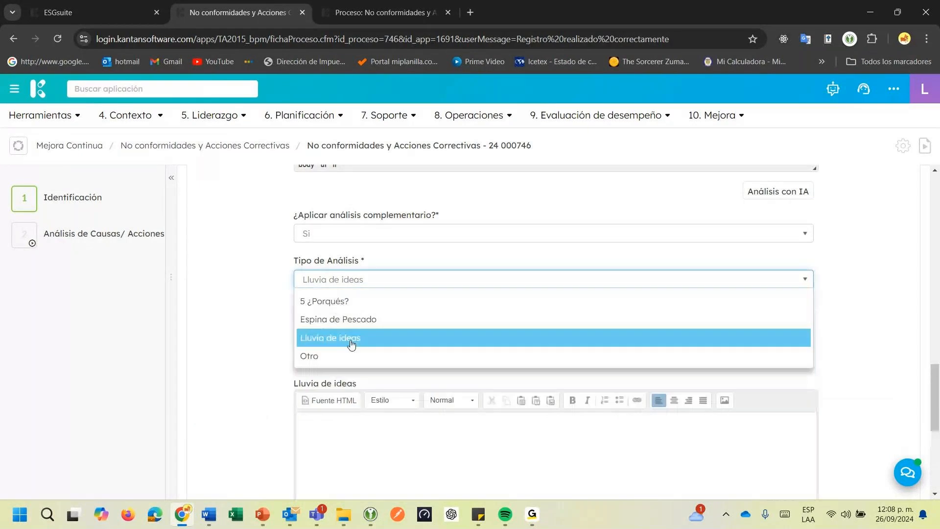
{"action": "left_click", "coordinate": [347, 350]}
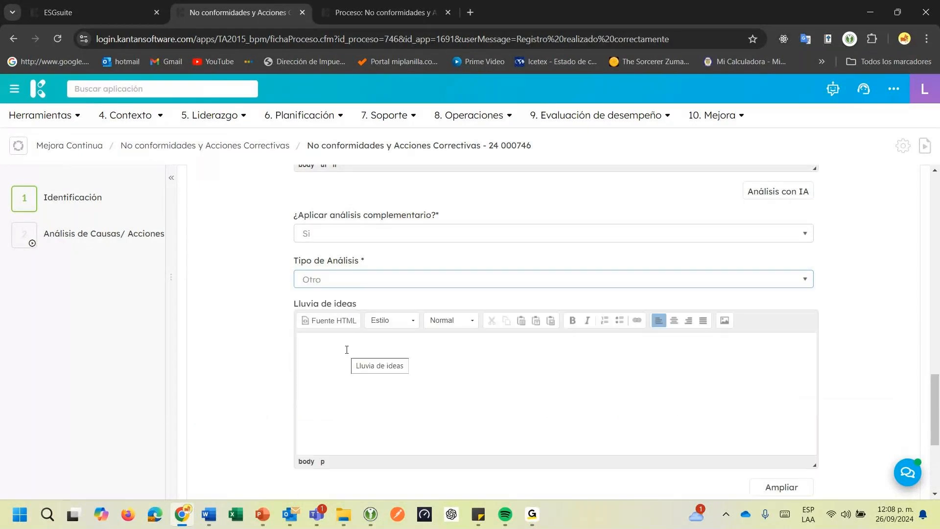
Open the file selection for Otro (Fichero) and cancel it without choosing a file
{"action": "scroll", "coordinate": [371, 328], "scroll_direction": "down", "scroll_amount": 1}
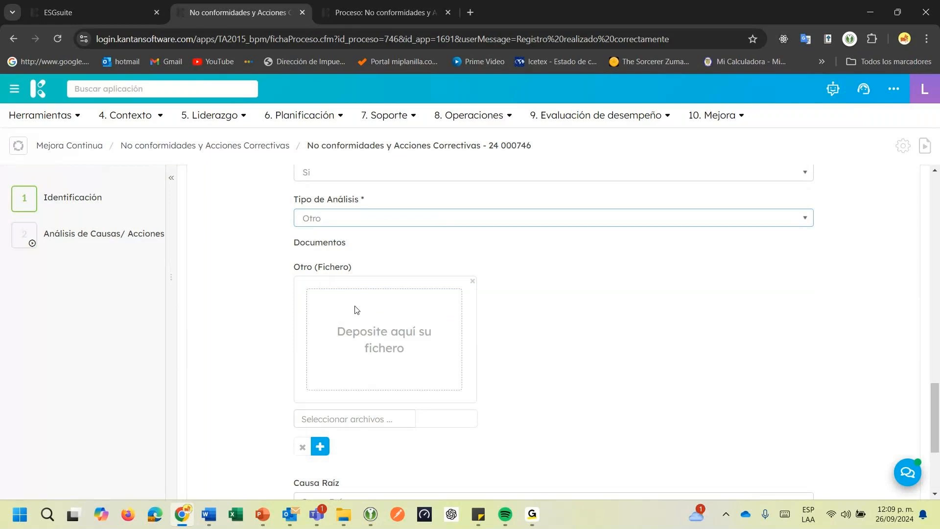
{"action": "left_click", "coordinate": [450, 425]}
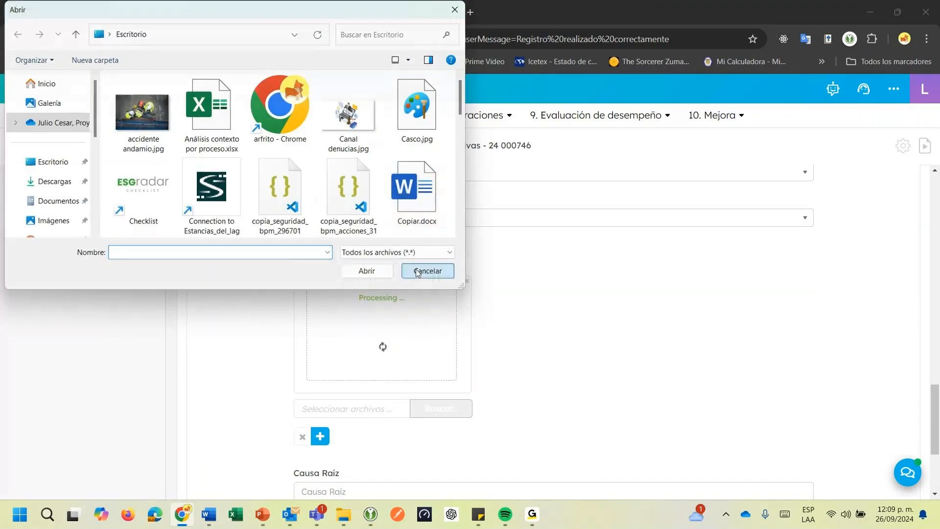
{"action": "left_click", "coordinate": [418, 273]}
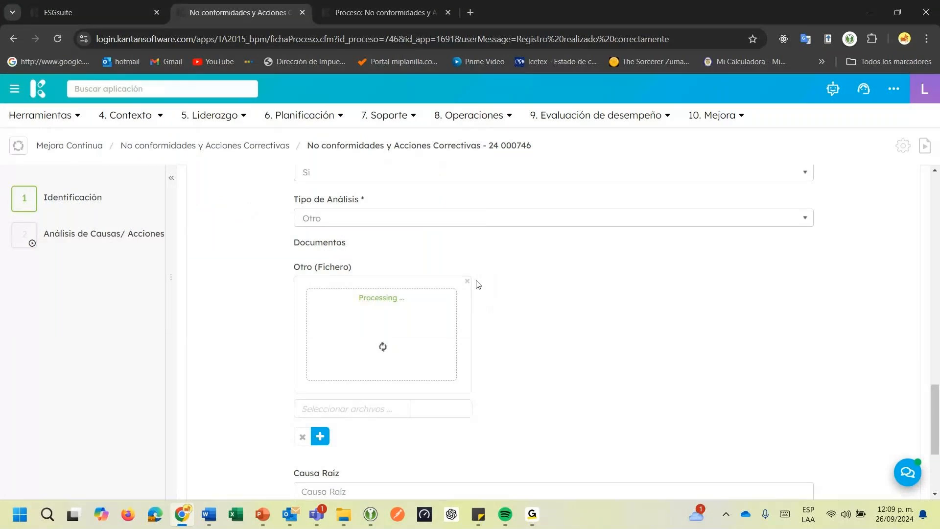
Set ¿Aplicar análisis complementario? to No
{"action": "scroll", "coordinate": [478, 284], "scroll_direction": "up", "scroll_amount": 3}
{"action": "left_click", "coordinate": [372, 294]}
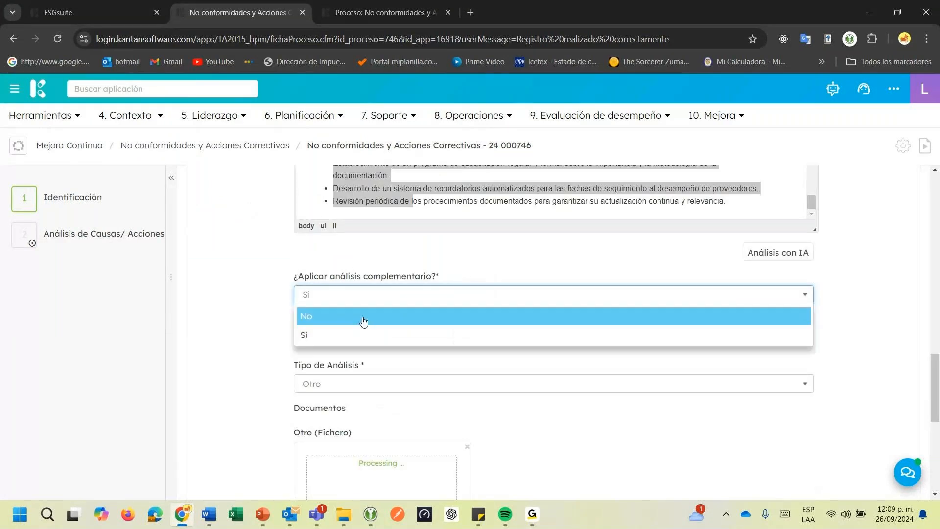
{"action": "left_click", "coordinate": [364, 318]}
Copy the fifth why's answer, "Porque no existe un programa de capacitación formal y regular sobre la documentación de seguimiento.", into Causa Raíz
{"action": "scroll", "coordinate": [404, 292], "scroll_direction": "up", "scroll_amount": 3}
{"action": "scroll", "coordinate": [404, 292], "scroll_direction": "up", "scroll_amount": 1}
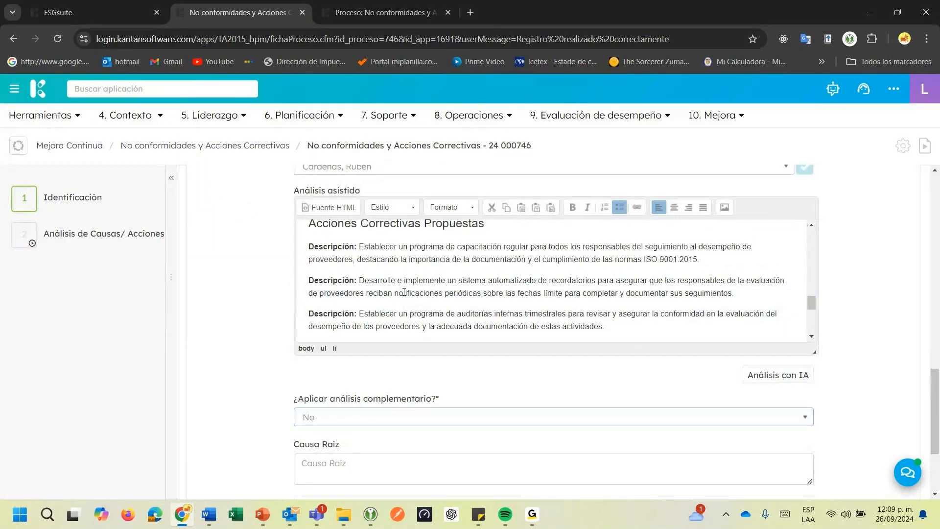
{"action": "scroll", "coordinate": [404, 293], "scroll_direction": "up", "scroll_amount": 3}
{"action": "left_click_drag", "start_coordinate": [538, 296], "coordinate": [619, 303]}
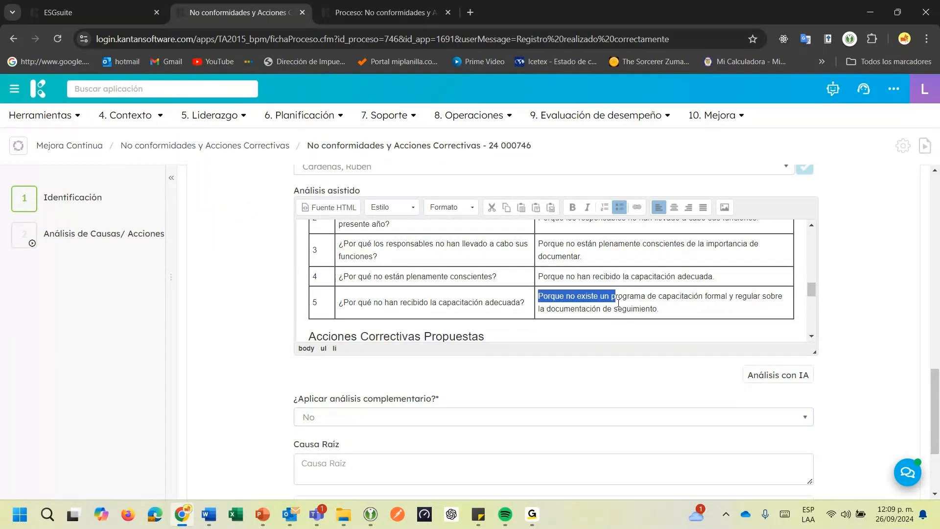
{"action": "scroll", "coordinate": [619, 303], "scroll_direction": "down", "scroll_amount": 4}
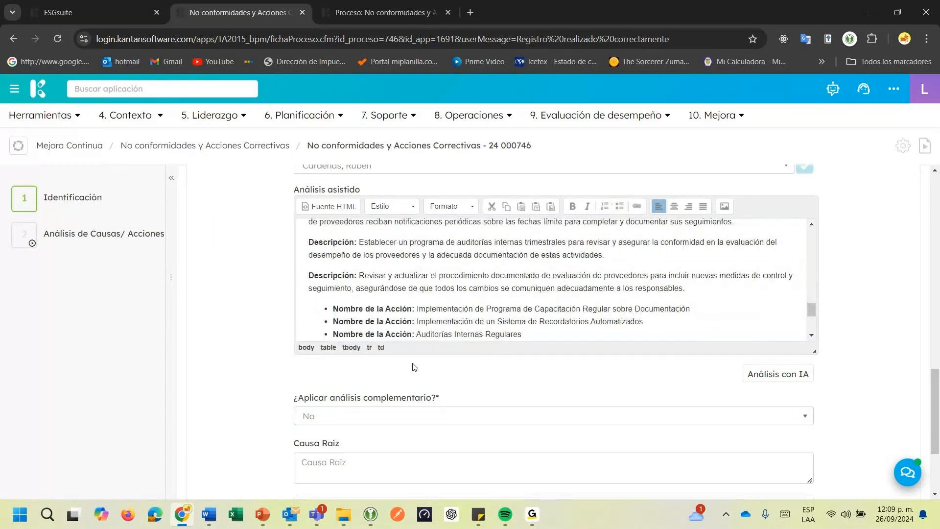
{"action": "scroll", "coordinate": [414, 368], "scroll_direction": "down", "scroll_amount": 3}
{"action": "left_click", "coordinate": [375, 330]}
{"action": "type", "text": "Porque no existe un programa de capacitación formal y regular sobre la documentación de seguimiento."}
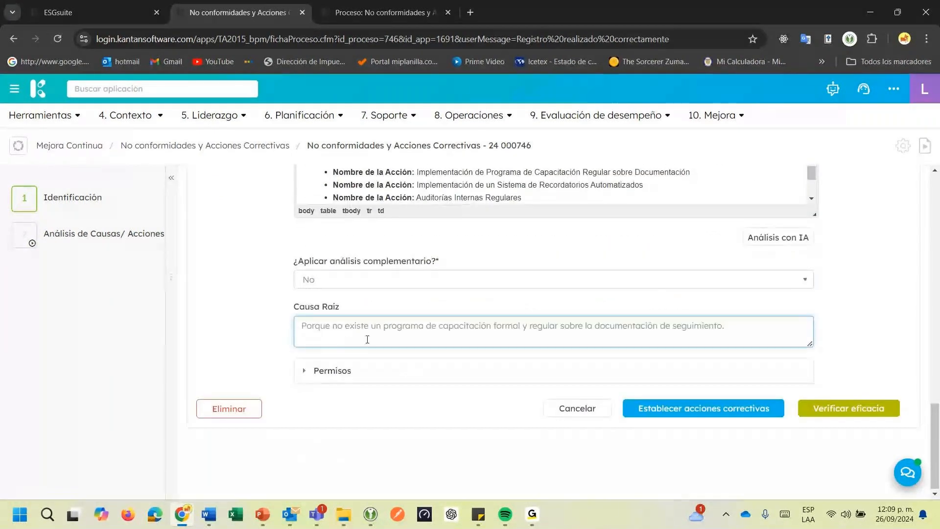
{"action": "left_click", "coordinate": [374, 314]}
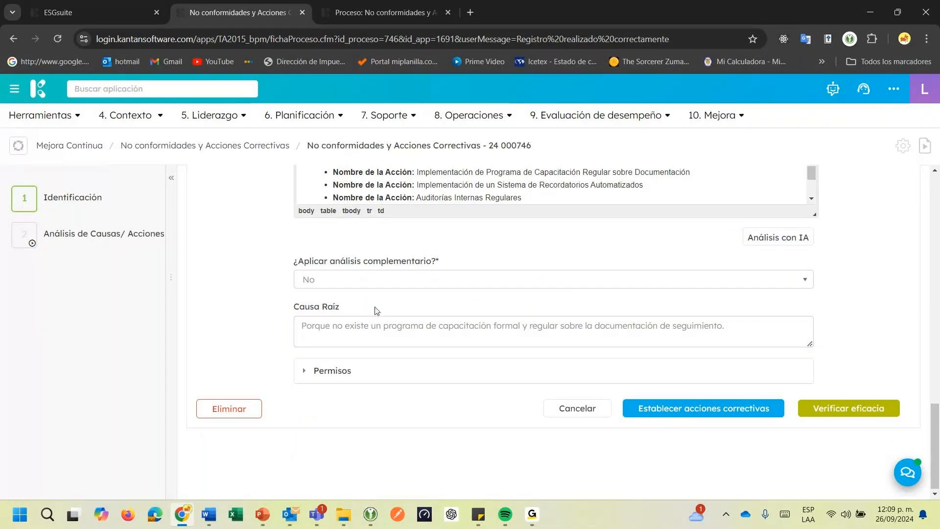
{"action": "left_click_drag", "start_coordinate": [310, 306], "coordinate": [327, 307]}
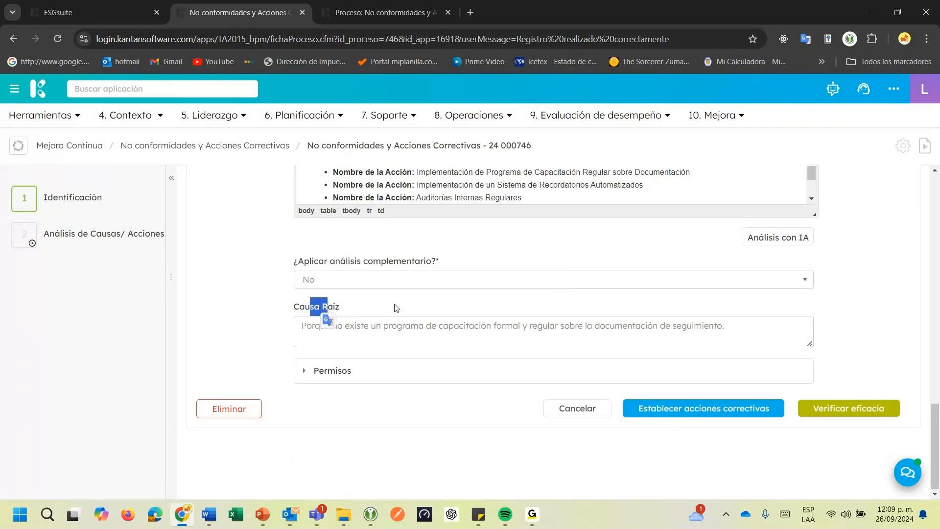
{"action": "left_click", "coordinate": [396, 308]}
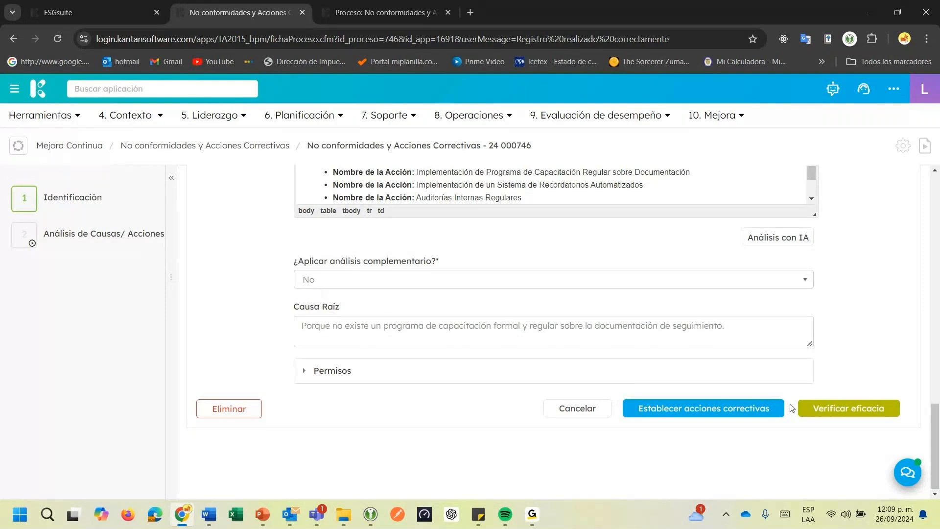
Submit the cause analysis with the Verificar eficacia option and respond to the resulting dialog
{"action": "left_click", "coordinate": [828, 409]}
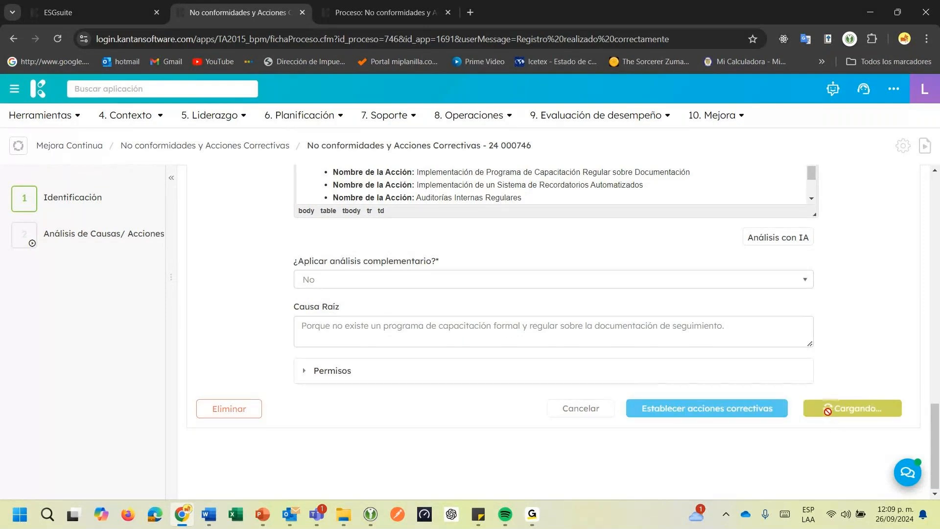
{"action": "left_click", "coordinate": [828, 413]}
{"action": "left_click_drag", "start_coordinate": [333, 194], "coordinate": [507, 195]}
{"action": "left_click", "coordinate": [616, 270]}
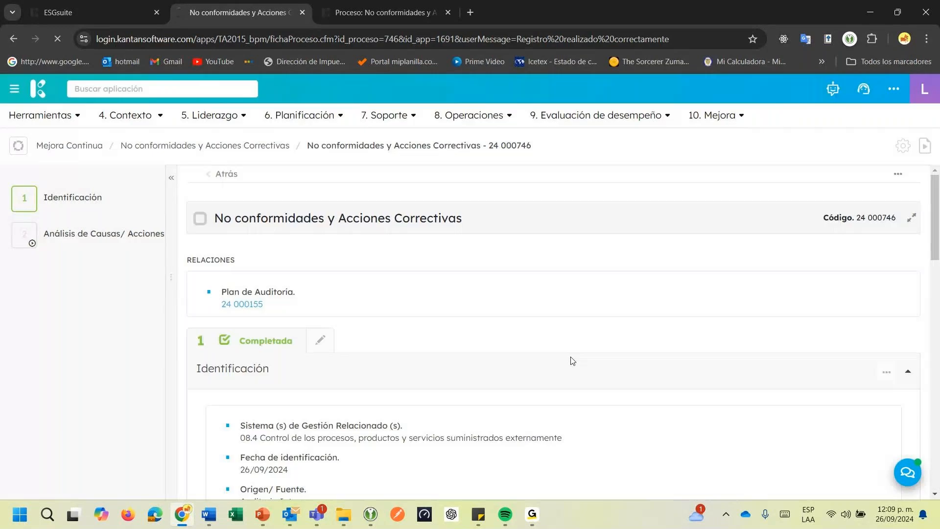
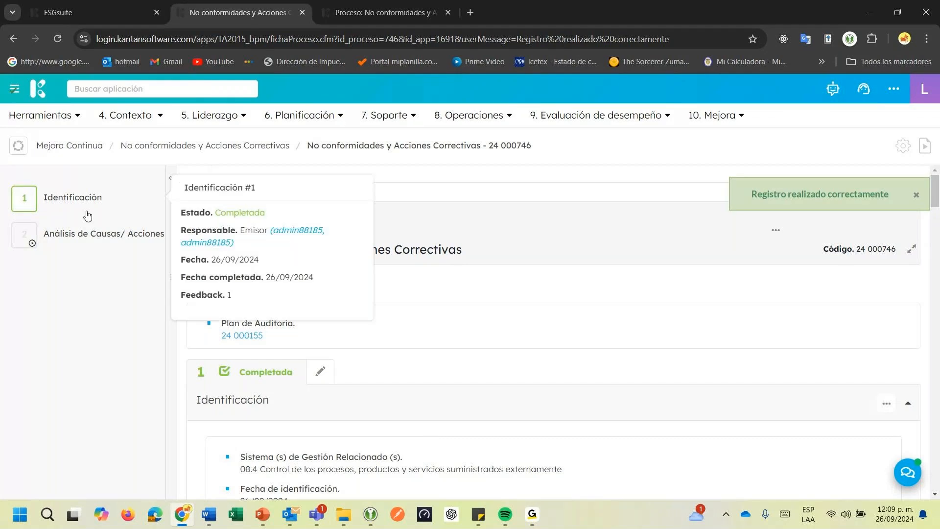
Add a corrective-action task named "Implementación de un Sistema de Recordatorios Automatizados", copying the name from the actions proposed in the assisted analysis
{"action": "scroll", "coordinate": [532, 385], "scroll_direction": "down", "scroll_amount": 20}
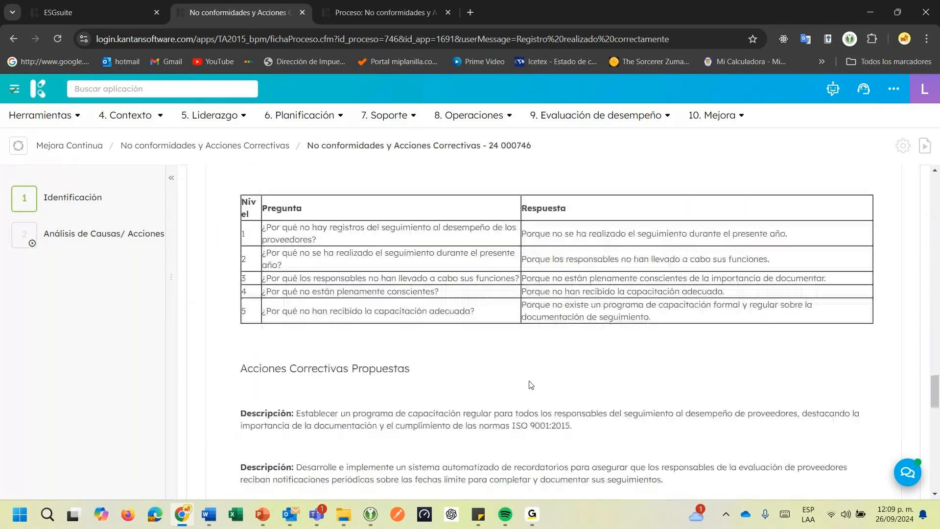
{"action": "scroll", "coordinate": [531, 385], "scroll_direction": "down", "scroll_amount": 8}
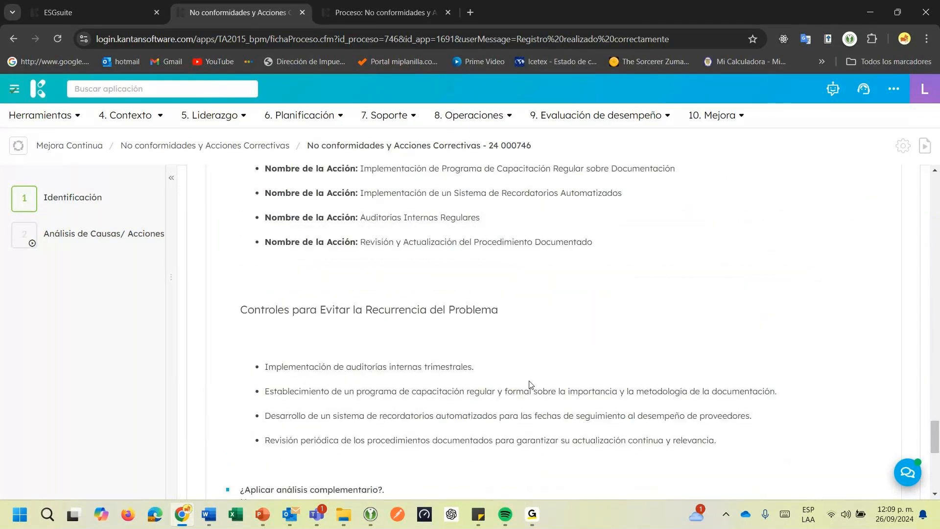
{"action": "scroll", "coordinate": [530, 381], "scroll_direction": "down", "scroll_amount": 7}
{"action": "scroll", "coordinate": [375, 365], "scroll_direction": "up", "scroll_amount": 5}
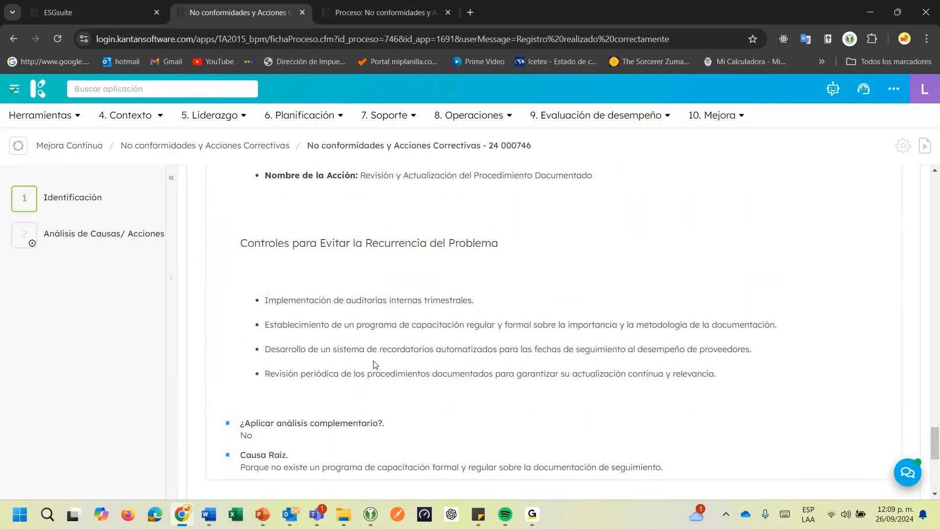
{"action": "scroll", "coordinate": [375, 367], "scroll_direction": "up", "scroll_amount": 3}
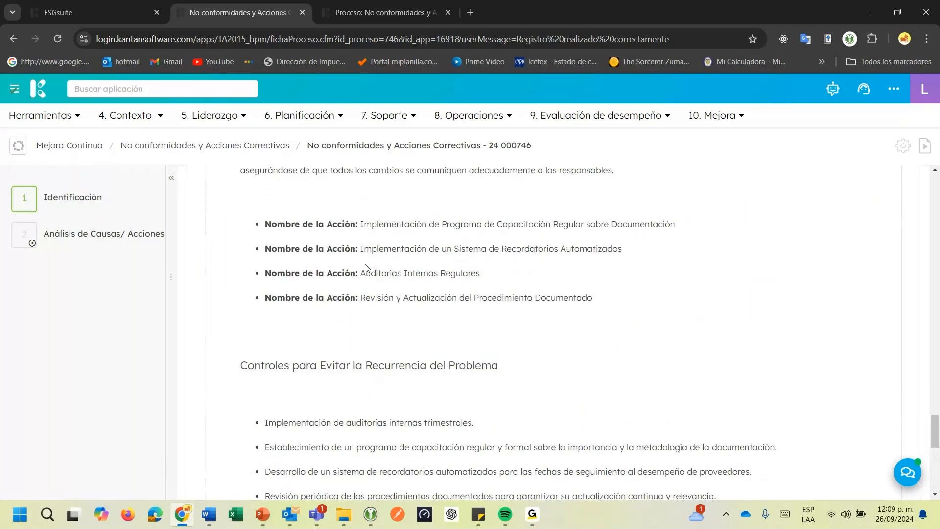
{"action": "left_click_drag", "start_coordinate": [361, 225], "coordinate": [678, 230]}
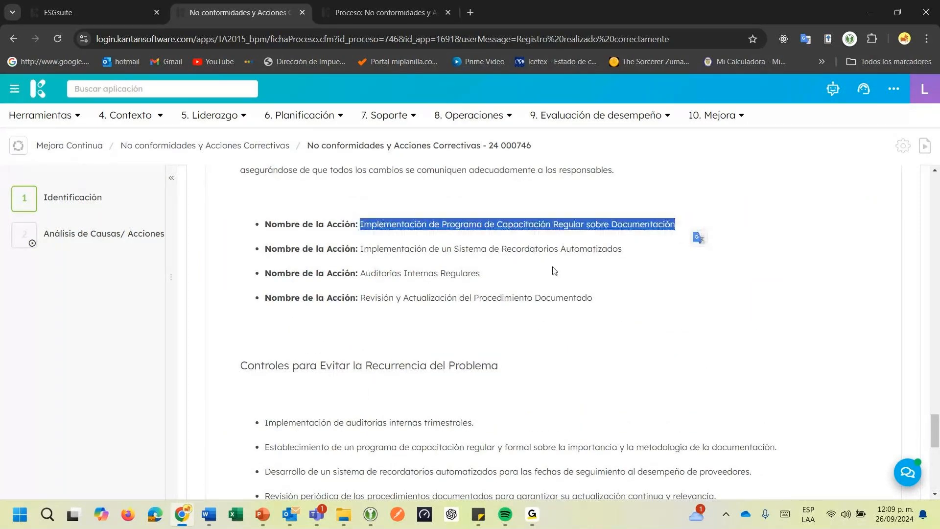
{"action": "left_click_drag", "start_coordinate": [361, 249], "coordinate": [625, 251]}
{"action": "key", "text": "ctrl+c"}
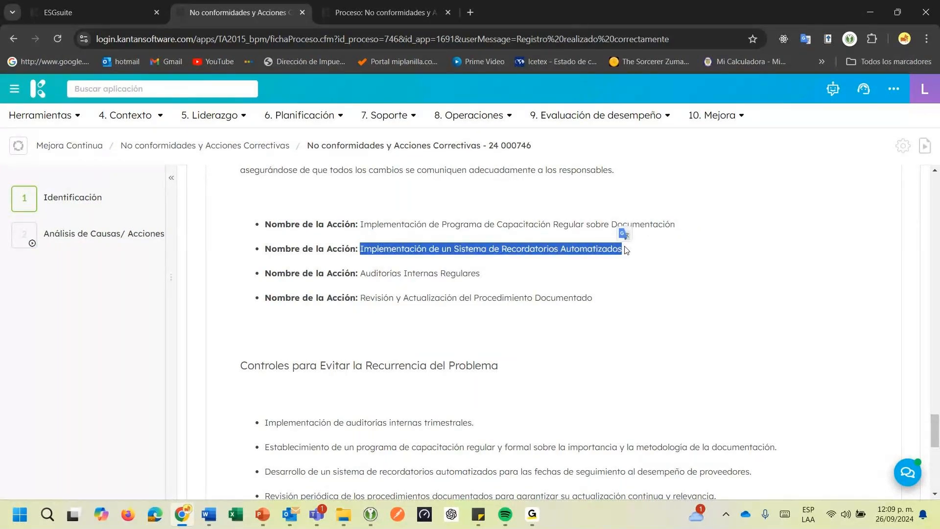
{"action": "scroll", "coordinate": [403, 328], "scroll_direction": "down", "scroll_amount": 8}
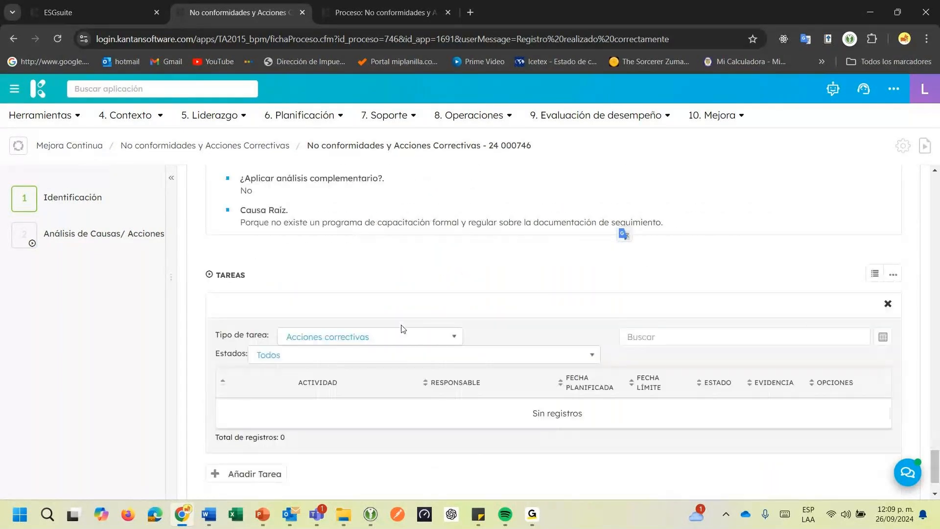
{"action": "scroll", "coordinate": [401, 328], "scroll_direction": "down", "scroll_amount": 1}
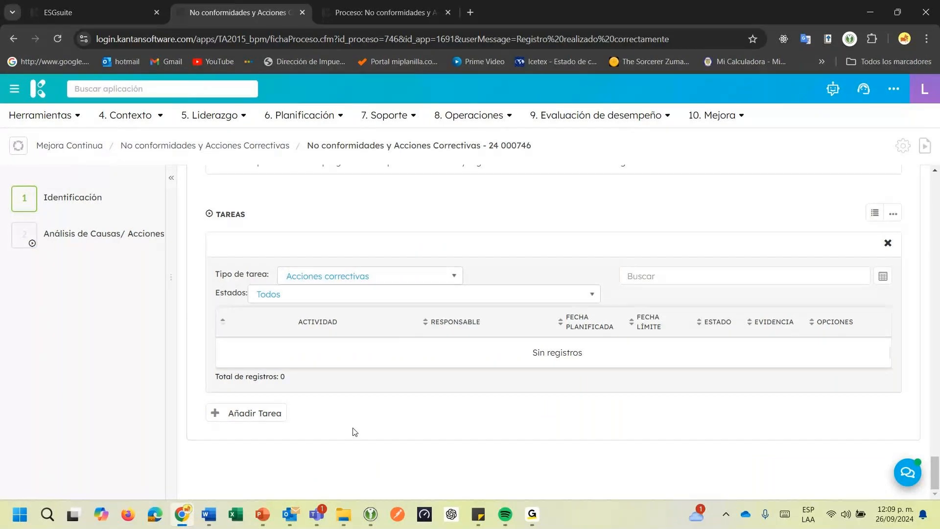
{"action": "left_click", "coordinate": [380, 268]}
{"action": "key", "text": "ctrl+v"}
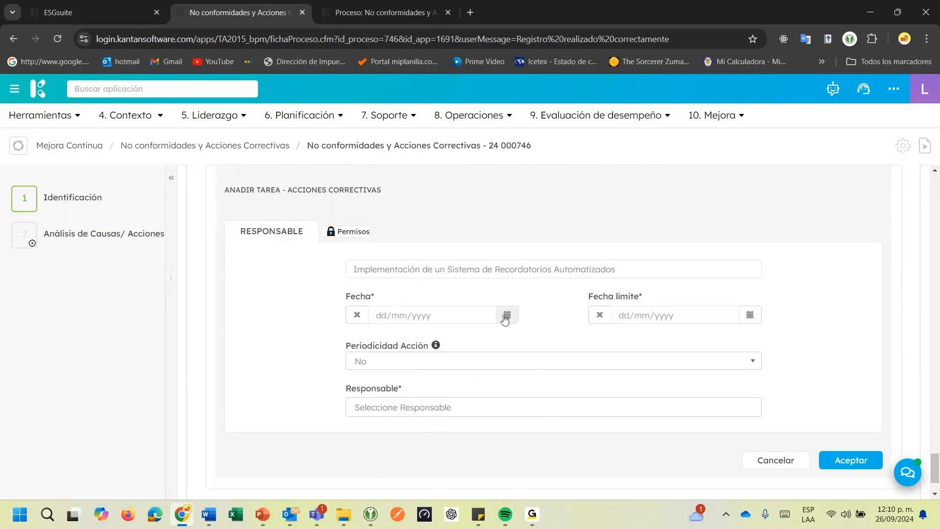
Set the task's Fecha to 26/09/2024 and its Fecha límite to 03/10/2024
{"action": "left_click", "coordinate": [510, 318]}
{"action": "left_click", "coordinate": [573, 448]}
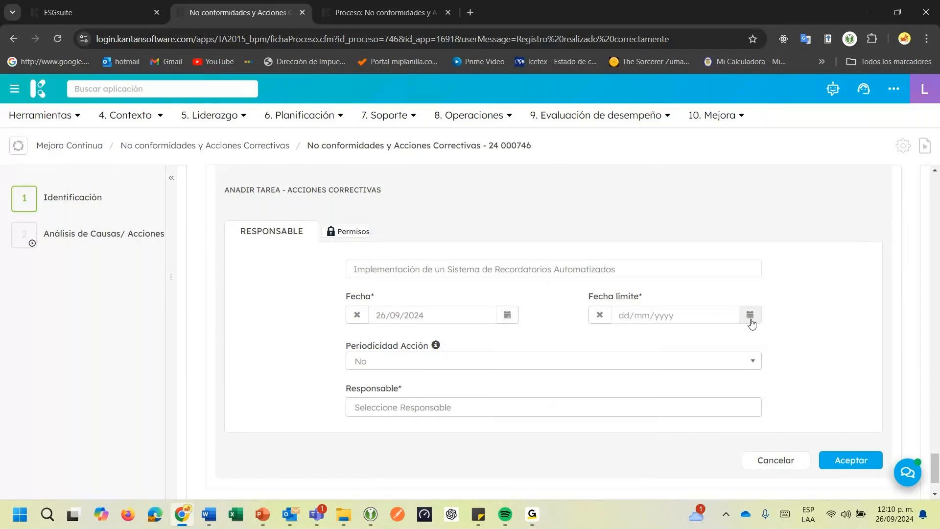
{"action": "left_click", "coordinate": [750, 315]}
{"action": "left_click", "coordinate": [815, 466]}
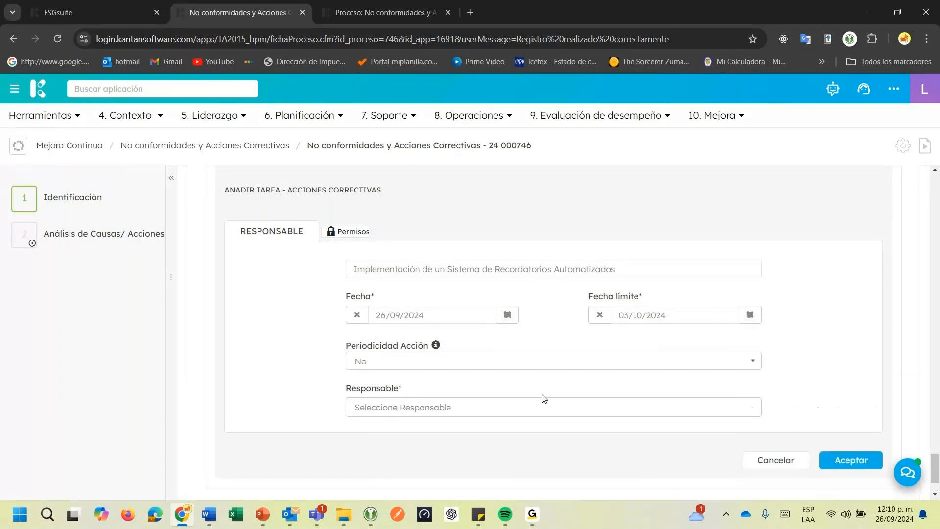
Assign the responsible person found by first name to the corrective-action task and save it
{"action": "left_click", "coordinate": [518, 408]}
{"action": "type", "text": "juan"}
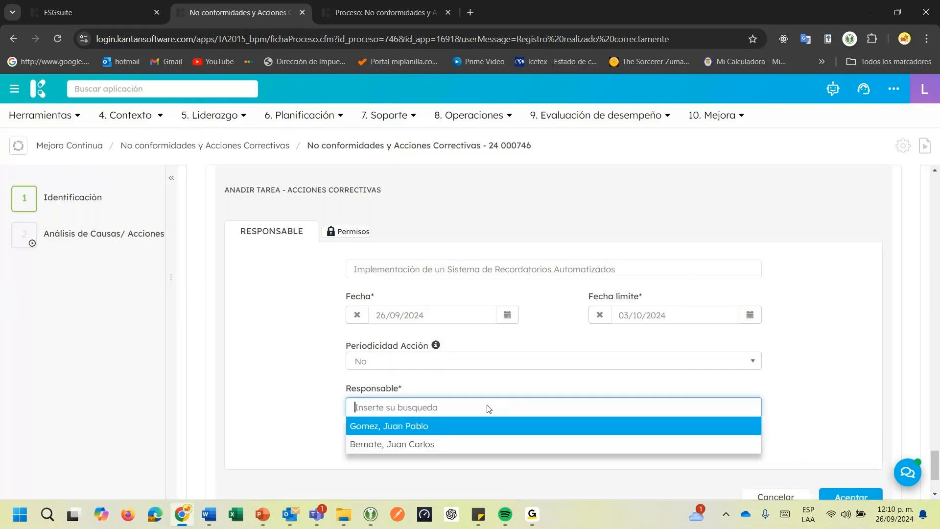
{"action": "left_click", "coordinate": [455, 428]}
{"action": "scroll", "coordinate": [488, 389], "scroll_direction": "down", "scroll_amount": 2}
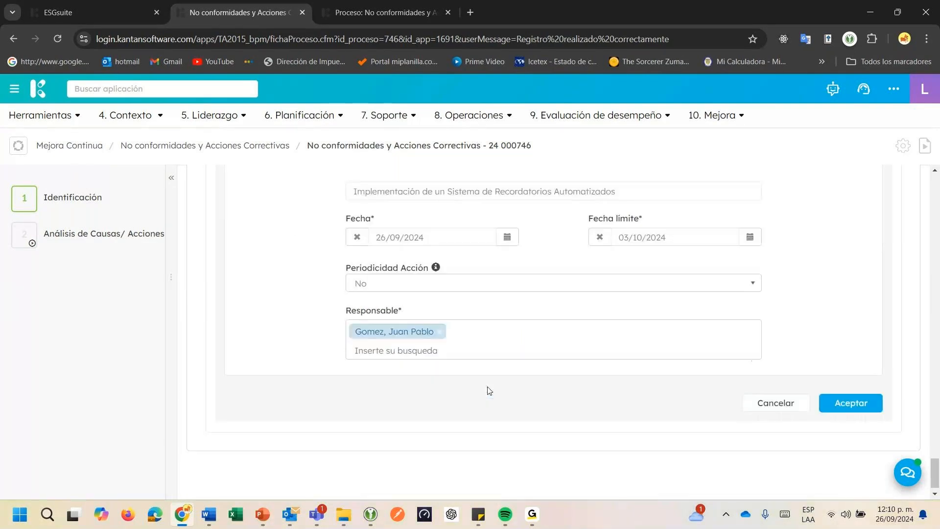
{"action": "left_click", "coordinate": [834, 392]}
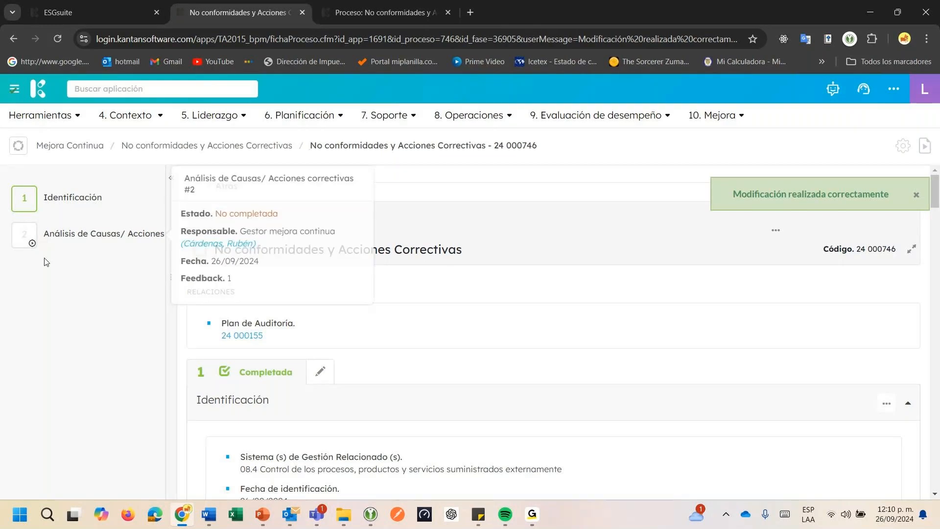
Check the task in the Tareas list, then edit the cause analysis phase and try to submit it with Verificar eficacia
{"action": "left_click", "coordinate": [44, 240]}
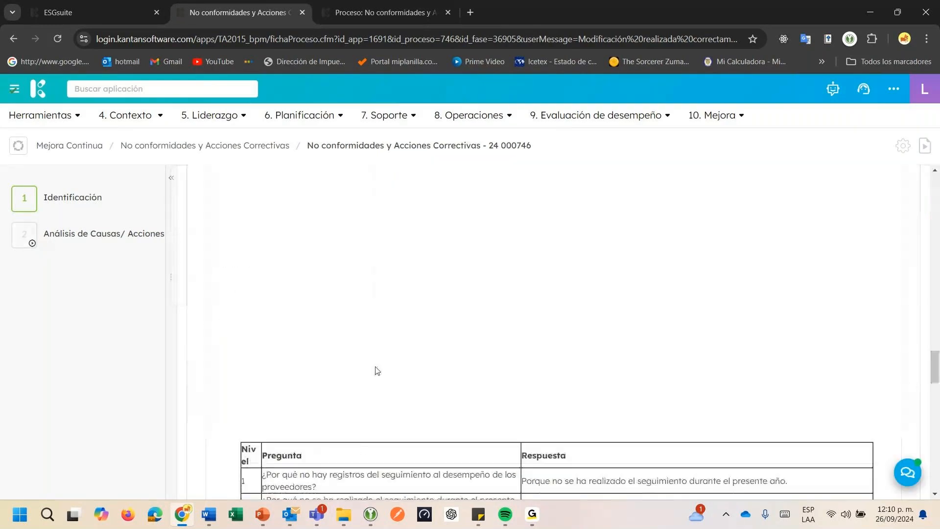
{"action": "scroll", "coordinate": [377, 370], "scroll_direction": "down", "scroll_amount": 10}
{"action": "scroll", "coordinate": [377, 371], "scroll_direction": "down", "scroll_amount": 10}
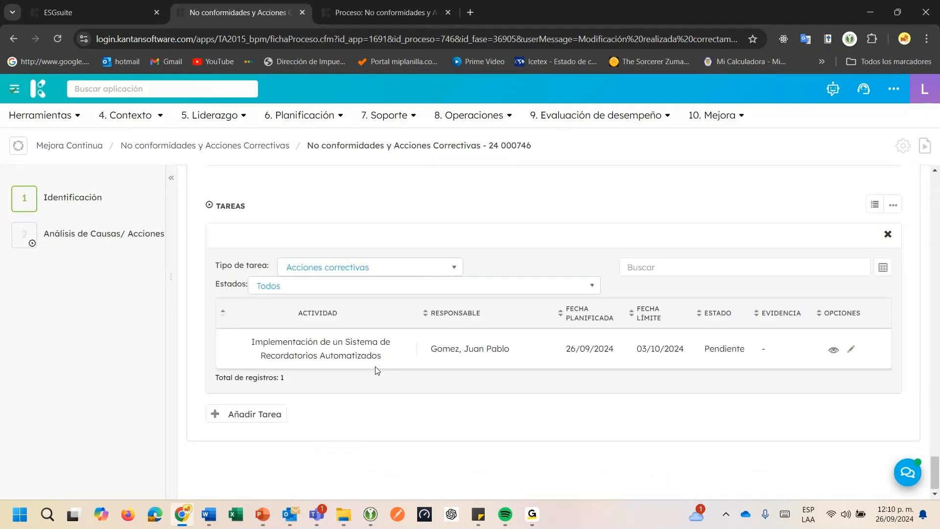
{"action": "left_click_drag", "start_coordinate": [935, 472], "coordinate": [876, 252]}
{"action": "left_click", "coordinate": [328, 183]}
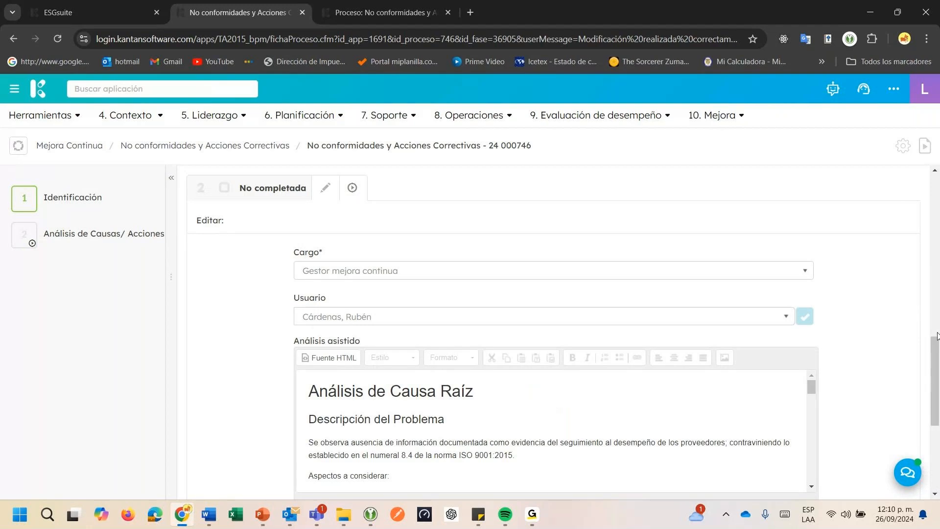
{"action": "scroll", "coordinate": [918, 285], "scroll_direction": "down", "scroll_amount": 5}
{"action": "left_click", "coordinate": [866, 408]}
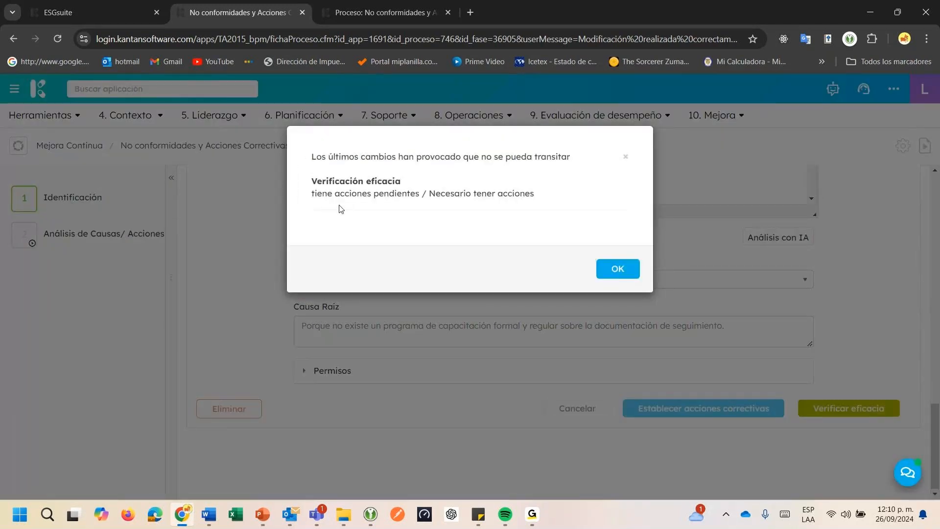
{"action": "left_click_drag", "start_coordinate": [335, 194], "coordinate": [406, 193]}
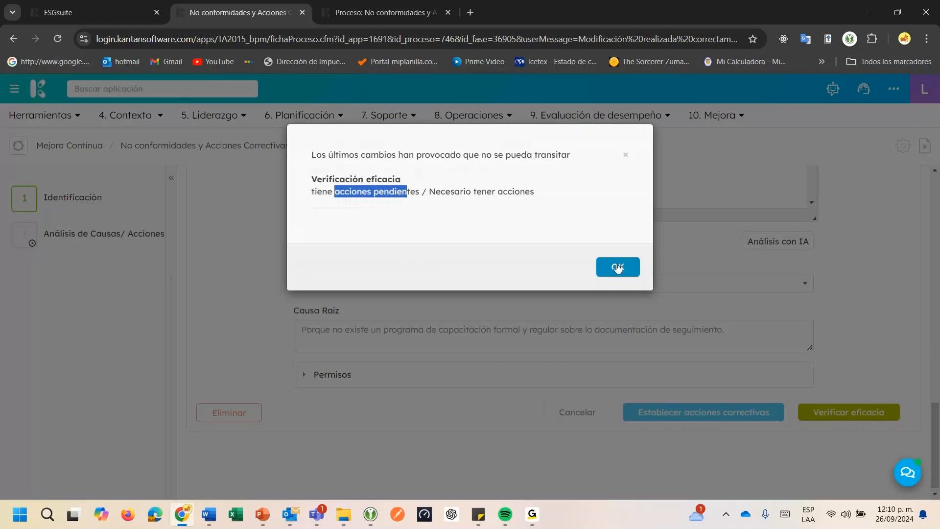
{"action": "left_click", "coordinate": [619, 268]}
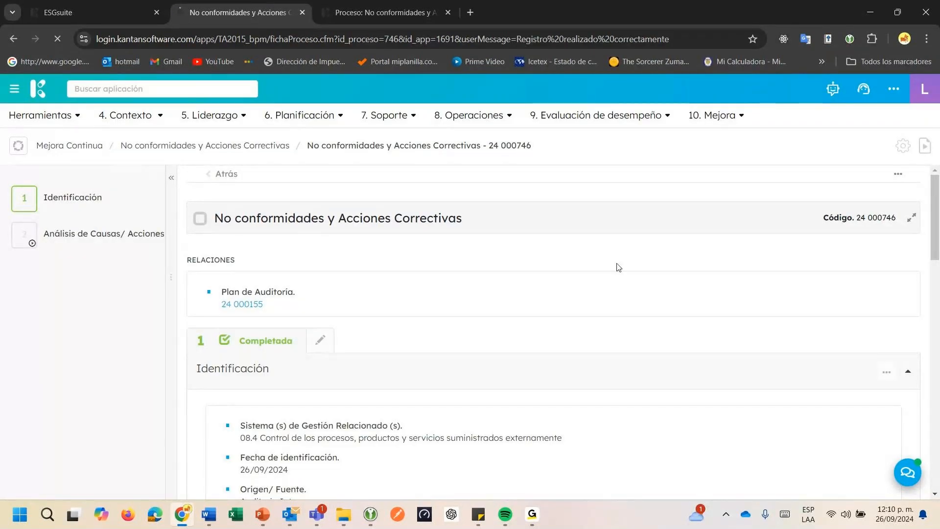
Open the reminder-system corrective action from the Tareas list and start a new comment on it
{"action": "mouse_move", "coordinate": [92, 247]}
{"action": "scroll", "coordinate": [533, 319], "scroll_direction": "down", "scroll_amount": 10}
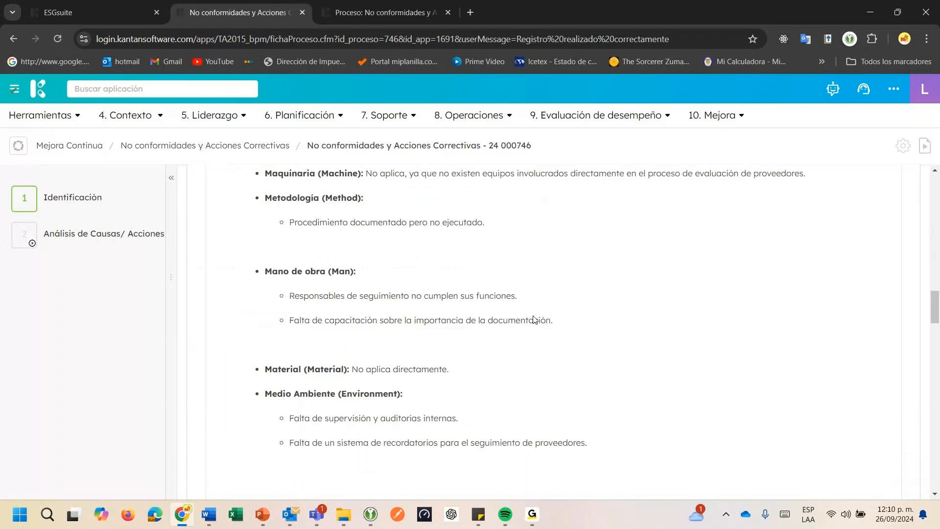
{"action": "scroll", "coordinate": [534, 320], "scroll_direction": "down", "scroll_amount": 5}
{"action": "scroll", "coordinate": [535, 320], "scroll_direction": "down", "scroll_amount": 10}
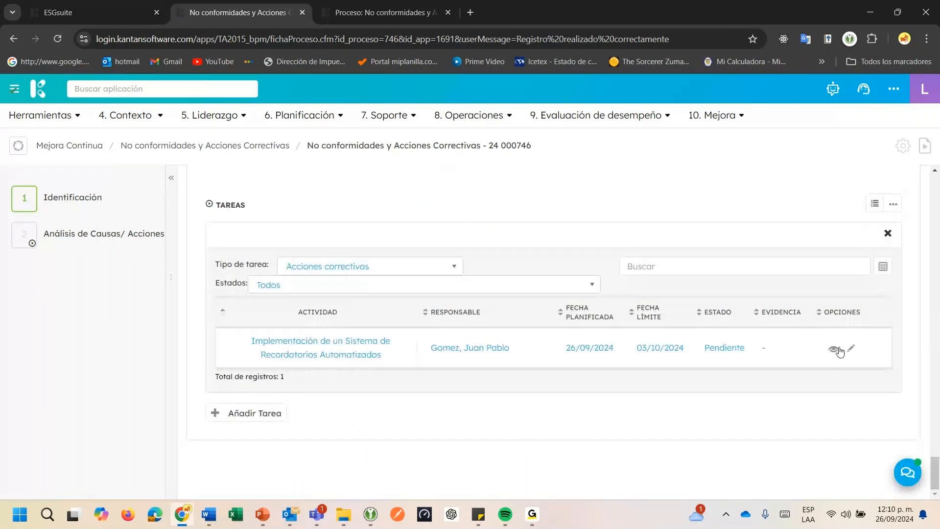
{"action": "left_click", "coordinate": [833, 349]}
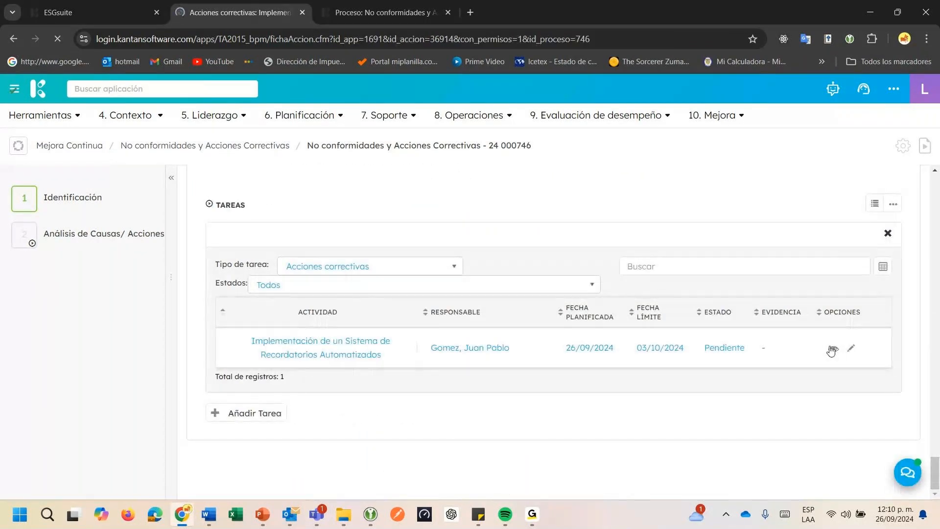
{"action": "left_click", "coordinate": [908, 174]}
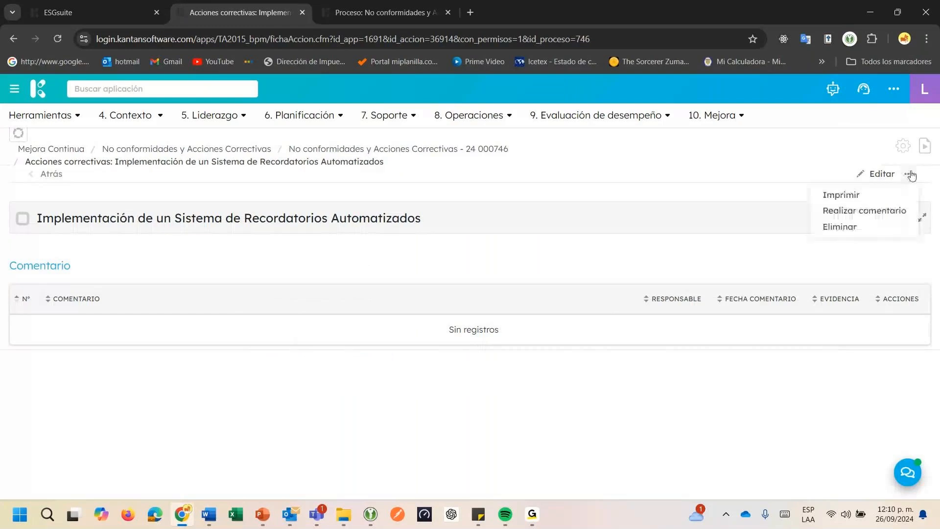
{"action": "left_click", "coordinate": [865, 211]}
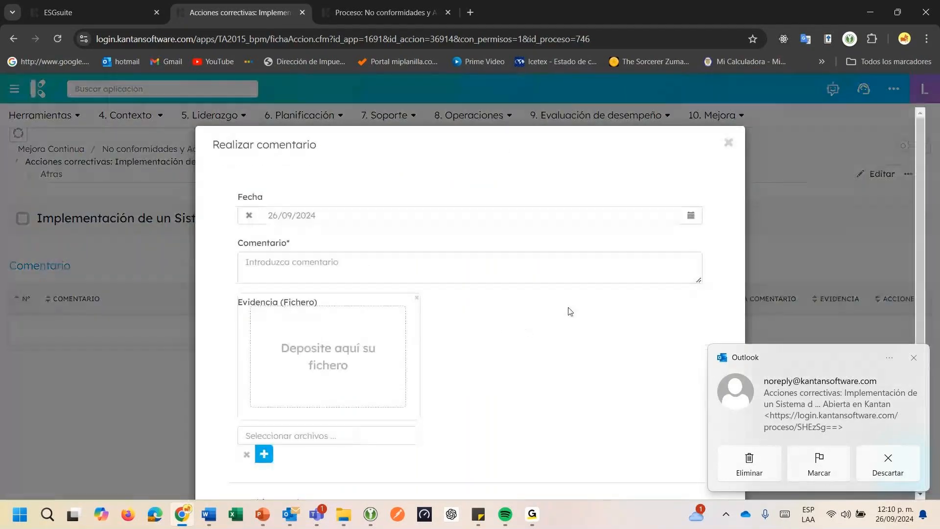
Enter the comment "Se implementa herramienta kantan software quien incluye recordatorios de tareas pendientes"
{"action": "left_click", "coordinate": [475, 279]}
{"action": "type", "text": "Se"}
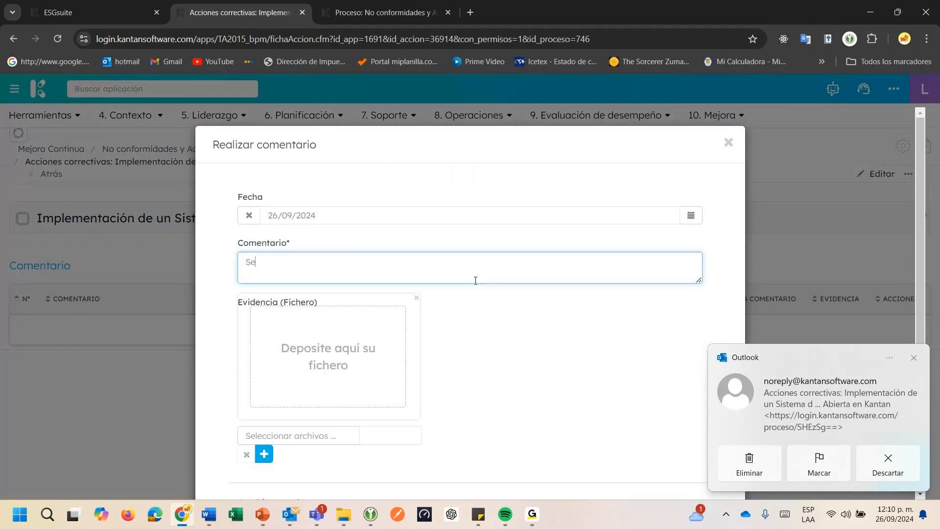
{"action": "type", "text": " implementa "}
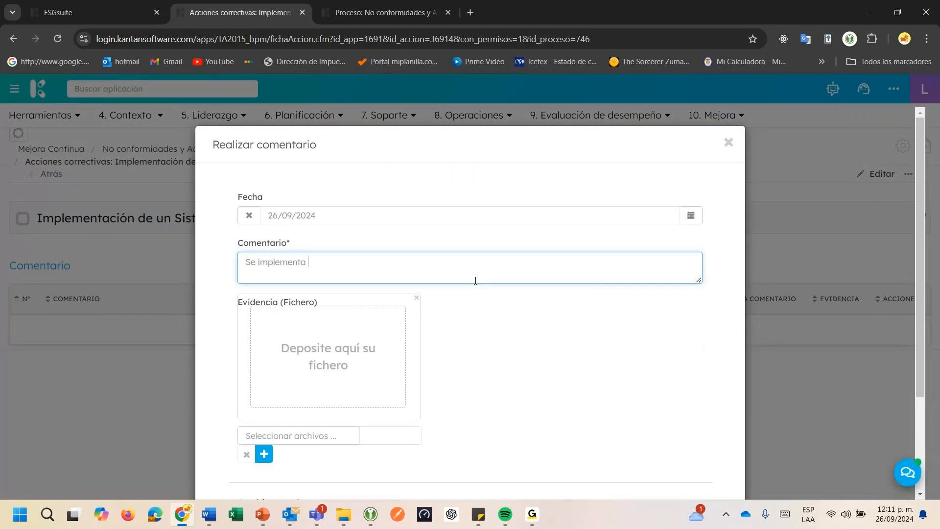
{"action": "type", "text": "herramienta kantan software"}
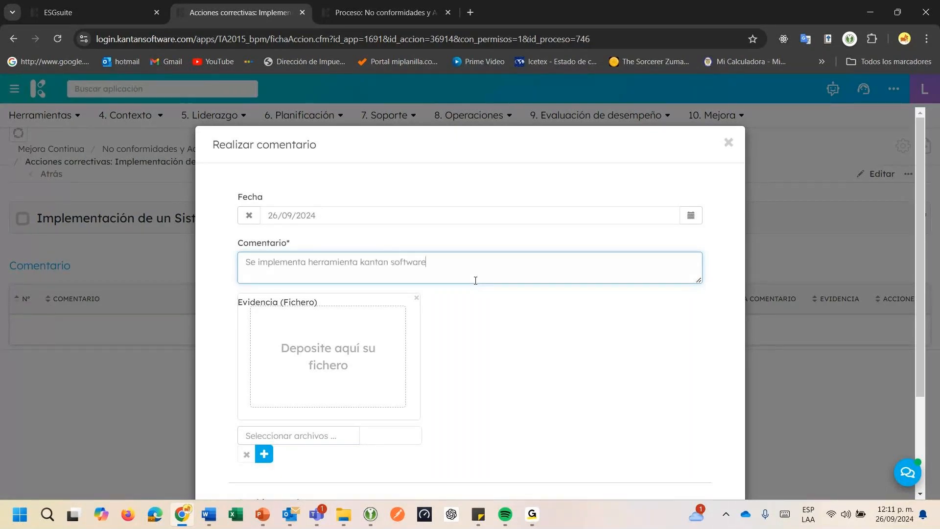
{"action": "type", "text": " quien incluye recordatori"}
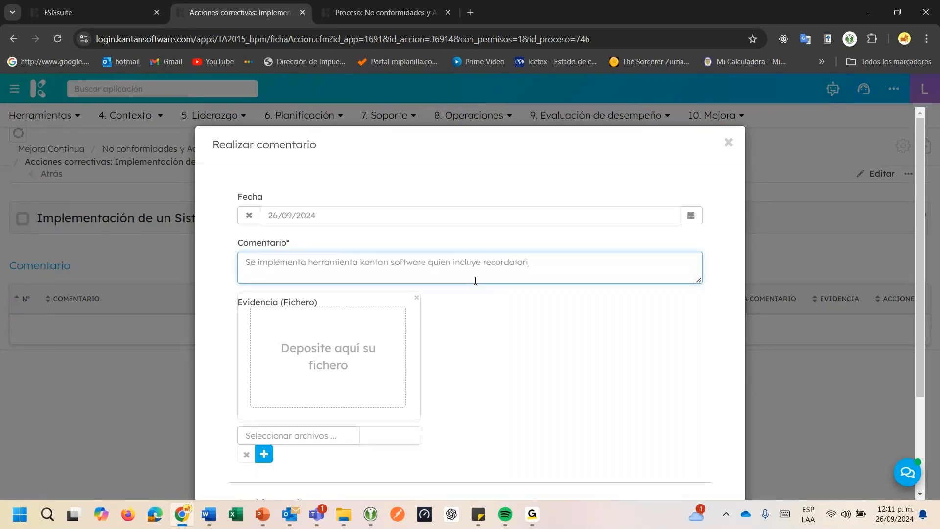
{"action": "type", "text": "os de tareas pendientes"}
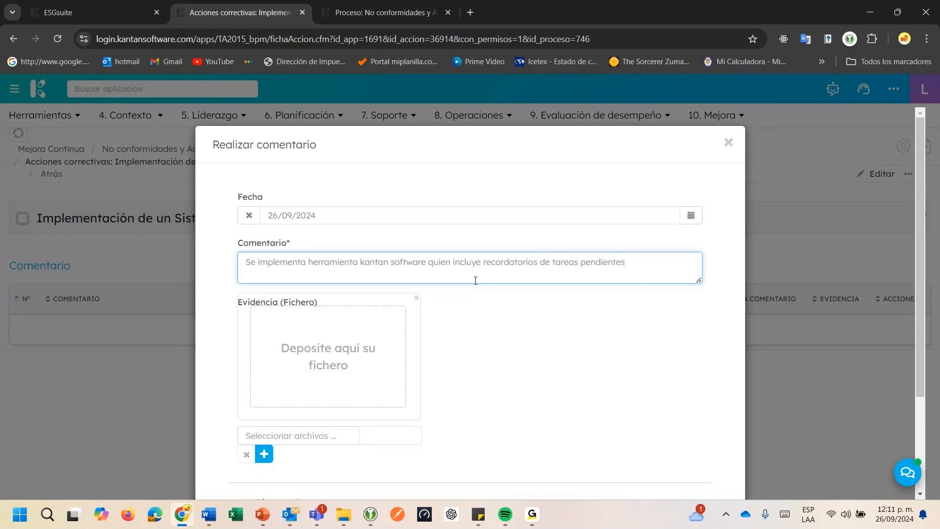
Attach Pruebas.pdf from the Escritorio folder as the comment's Evidencia file
{"action": "left_click", "coordinate": [389, 435]}
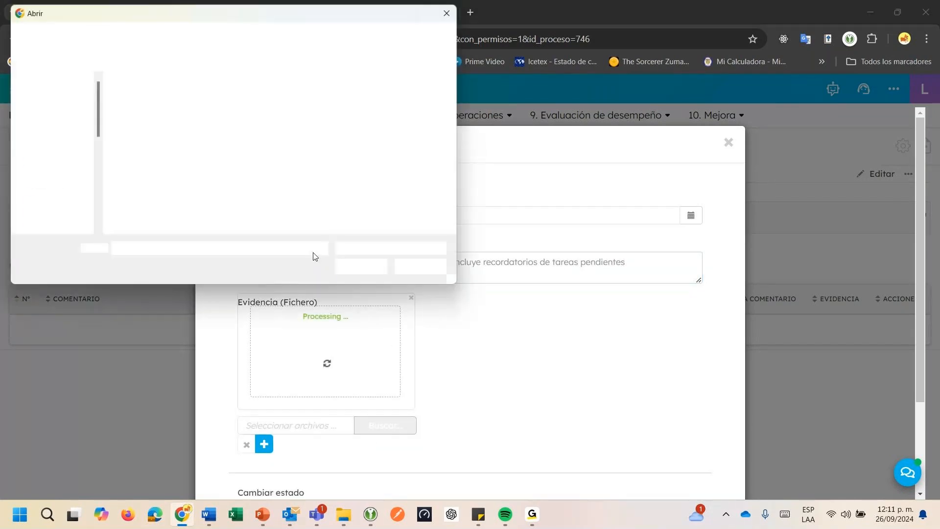
{"action": "scroll", "coordinate": [274, 167], "scroll_direction": "down", "scroll_amount": 5}
{"action": "left_click", "coordinate": [261, 86]}
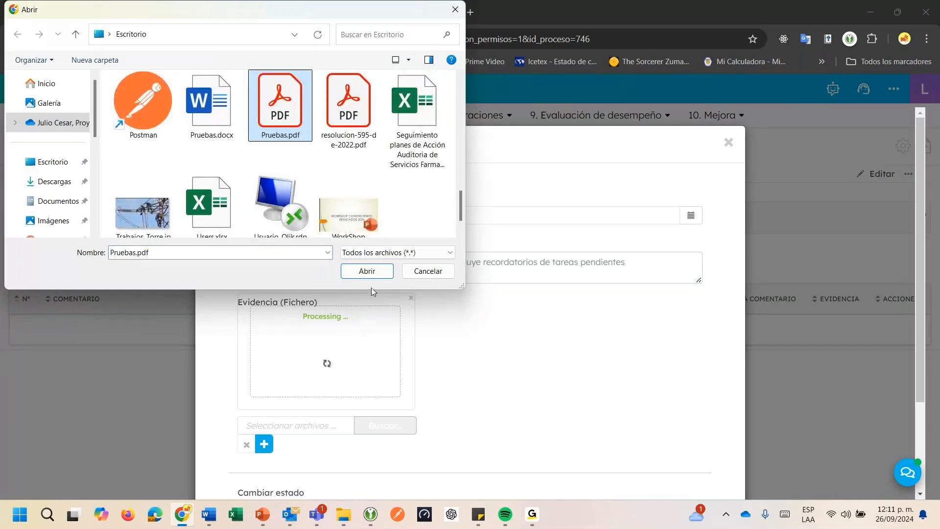
{"action": "left_click", "coordinate": [367, 272]}
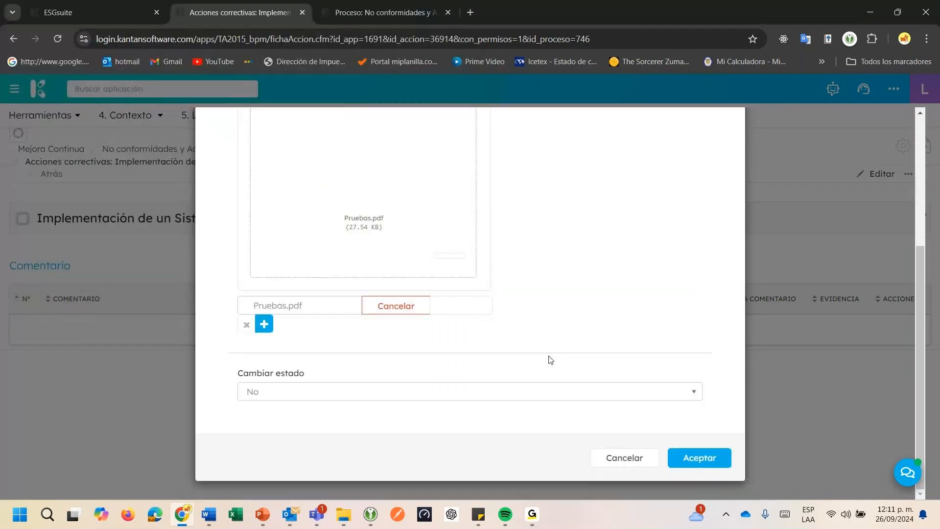
Set Cambiar estado to Cerrada and save the comment
{"action": "left_click", "coordinate": [492, 394]}
{"action": "left_click", "coordinate": [319, 487]}
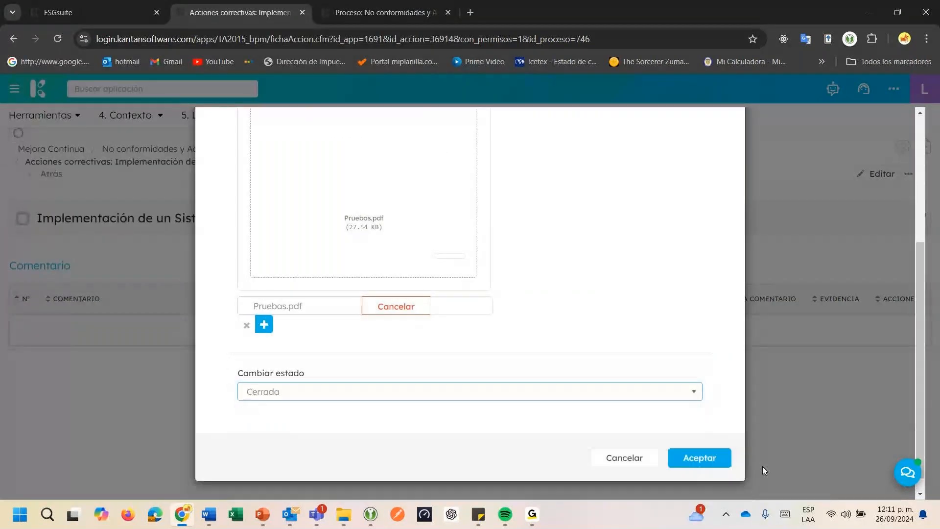
{"action": "left_click", "coordinate": [723, 464]}
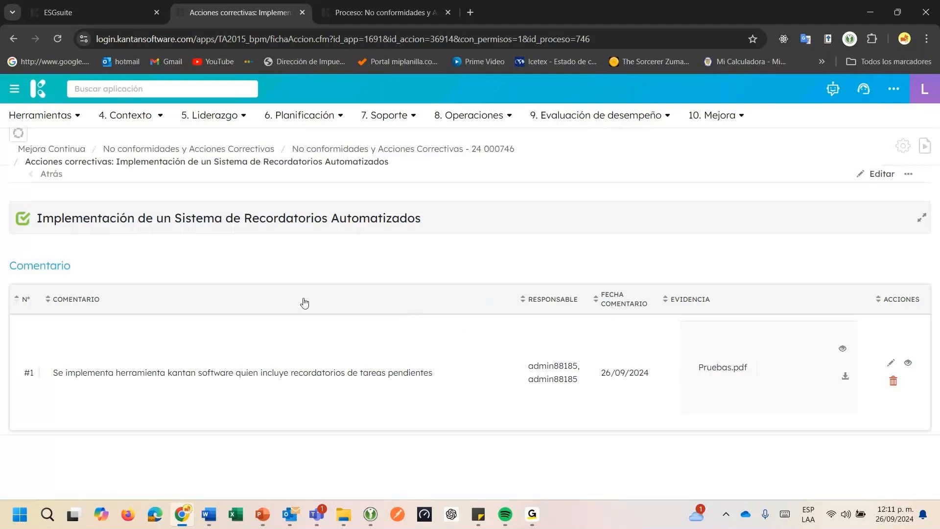
Return to nonconformity record 24 000746 and mark its Análisis de Causas/ Acciones correctivas stage as complete
{"action": "left_click", "coordinate": [40, 179]}
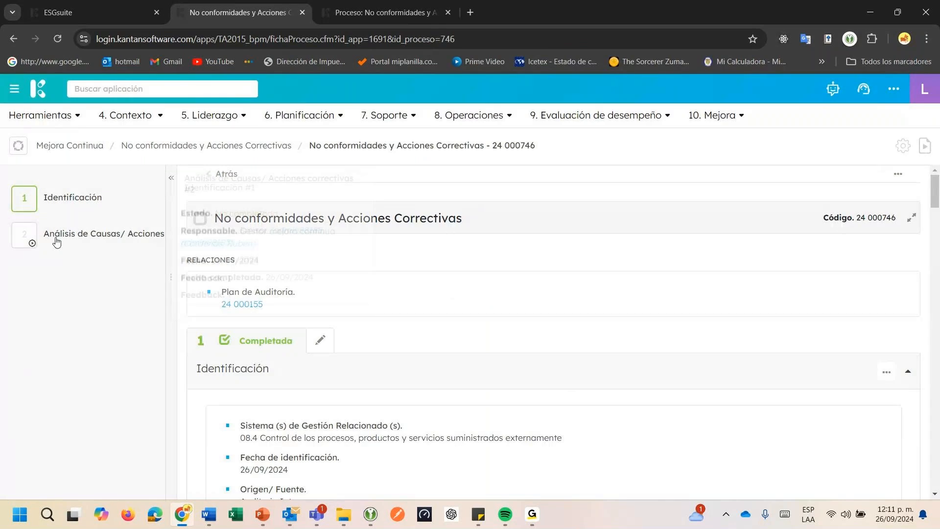
{"action": "left_click", "coordinate": [57, 242]}
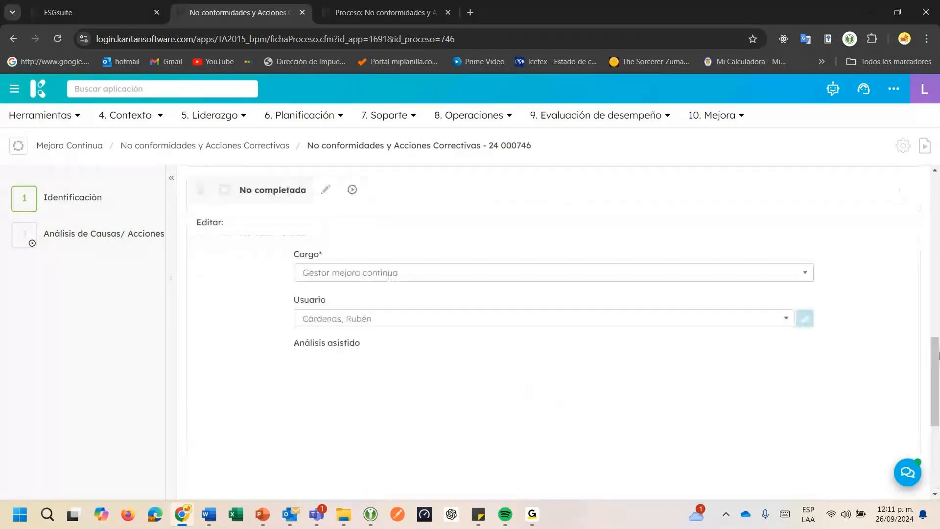
{"action": "scroll", "coordinate": [936, 356], "scroll_direction": "down", "scroll_amount": 5}
{"action": "left_click", "coordinate": [842, 411]}
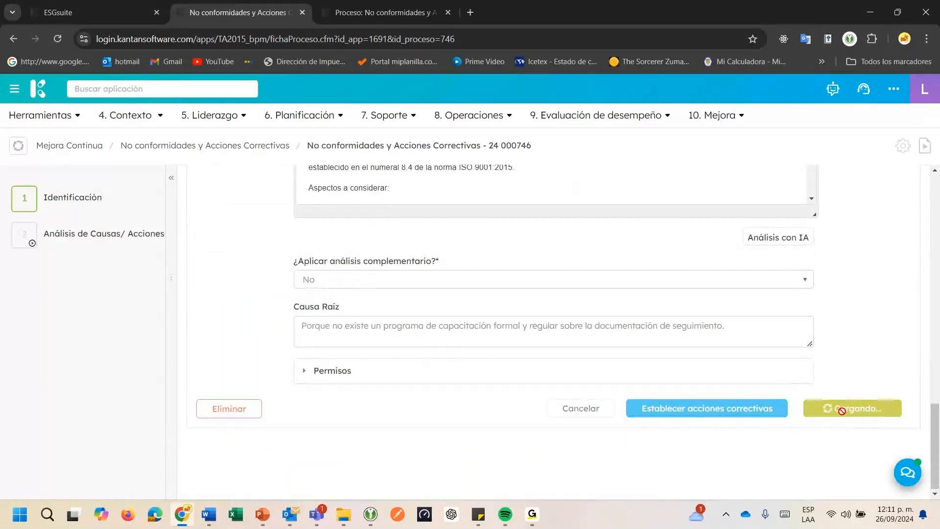
Assign the Verificación eficacia stage to the first listed user under the Gestor mejora continua position
{"action": "left_click", "coordinate": [381, 293]}
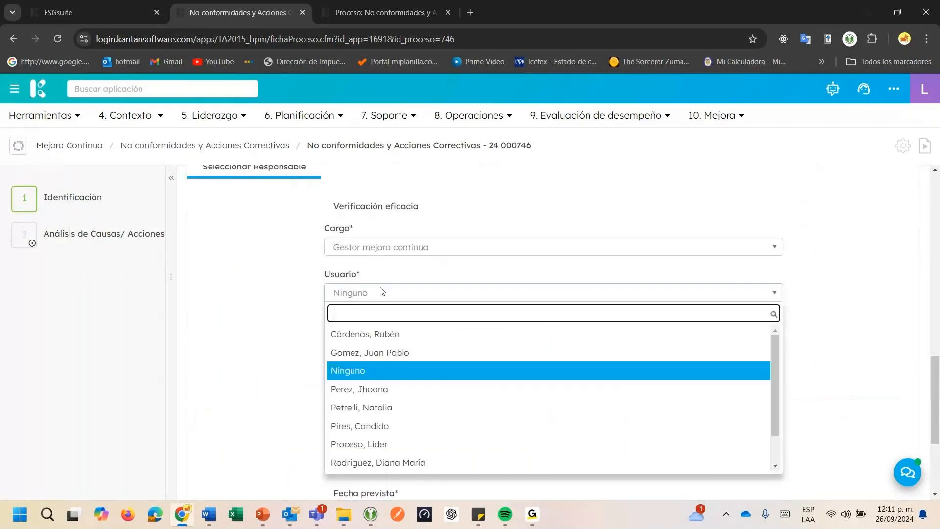
{"action": "left_click", "coordinate": [365, 334]}
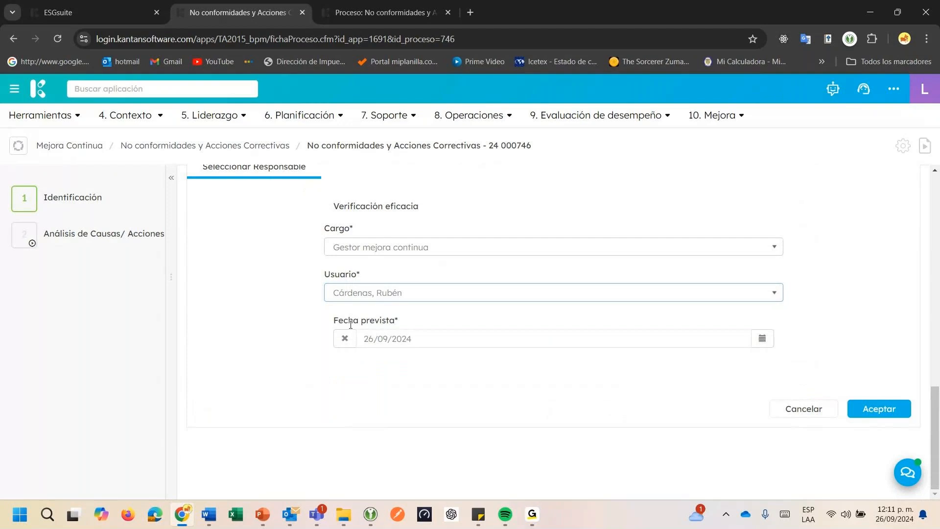
{"action": "left_click_drag", "start_coordinate": [348, 321], "coordinate": [378, 323]}
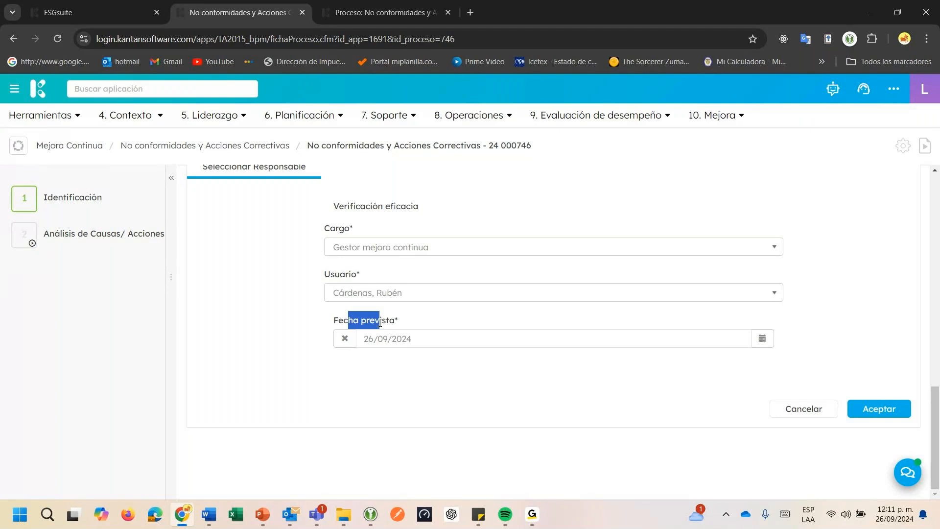
{"action": "left_click", "coordinate": [485, 311]}
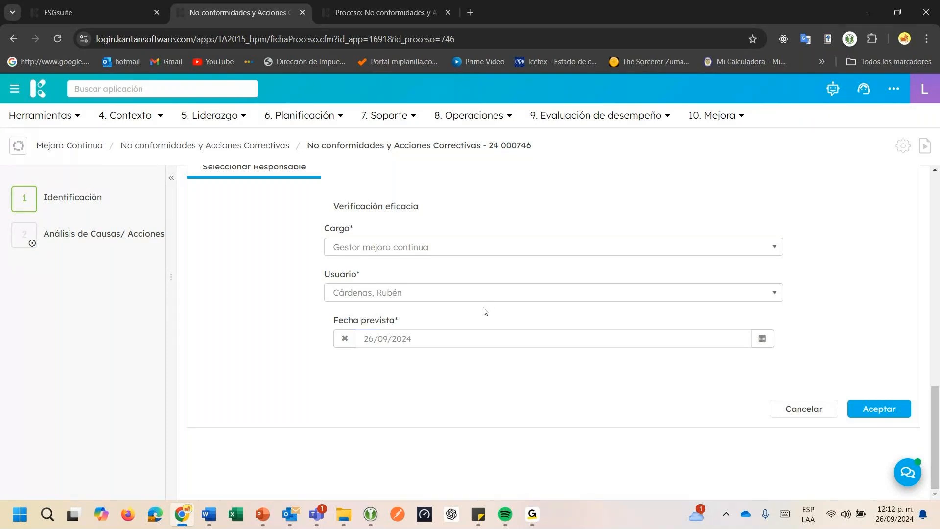
Set the Verificación eficacia stage's Fecha prevista to 26/12/2024 and accept the assignment
{"action": "left_click", "coordinate": [762, 338]}
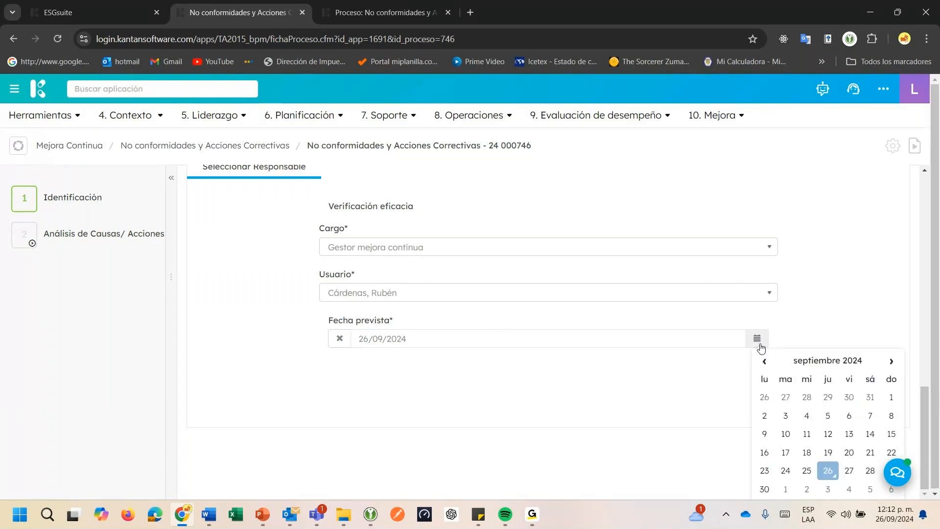
{"action": "left_click", "coordinate": [827, 365]}
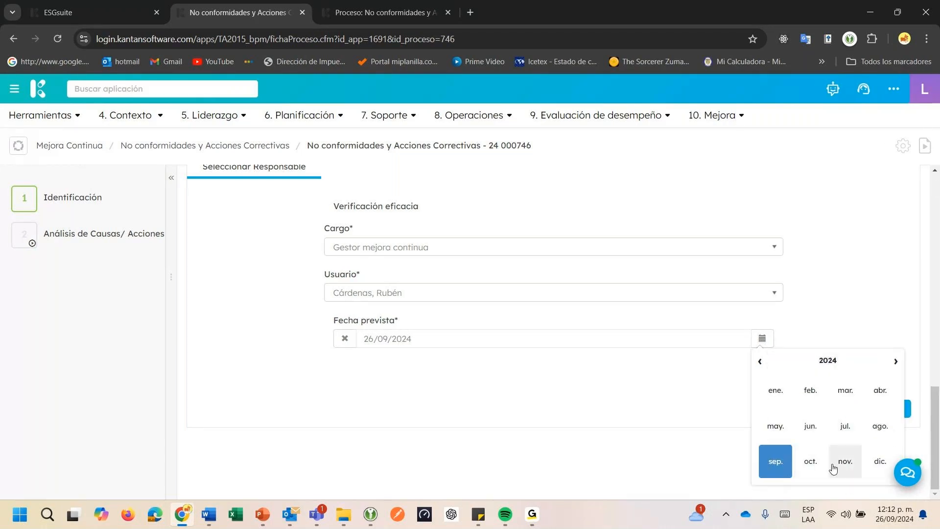
{"action": "left_click", "coordinate": [878, 461]}
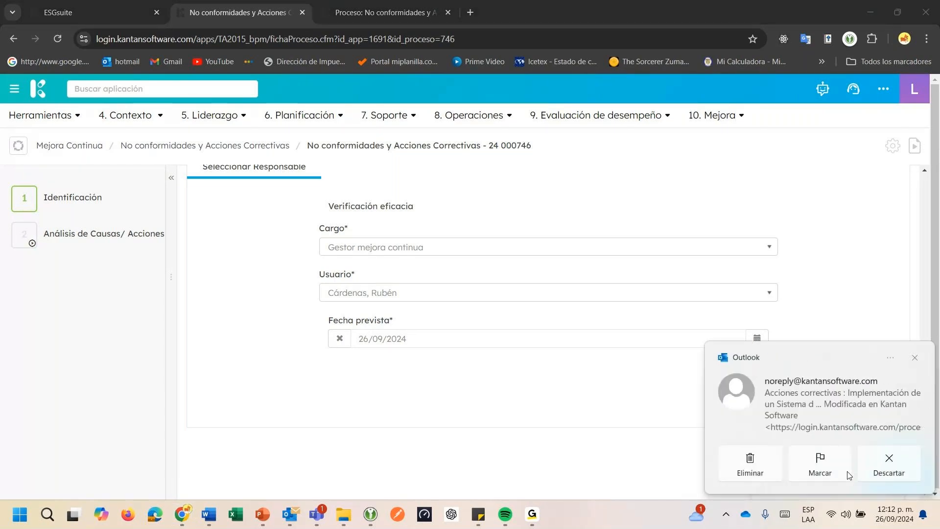
{"action": "left_click", "coordinate": [829, 471]}
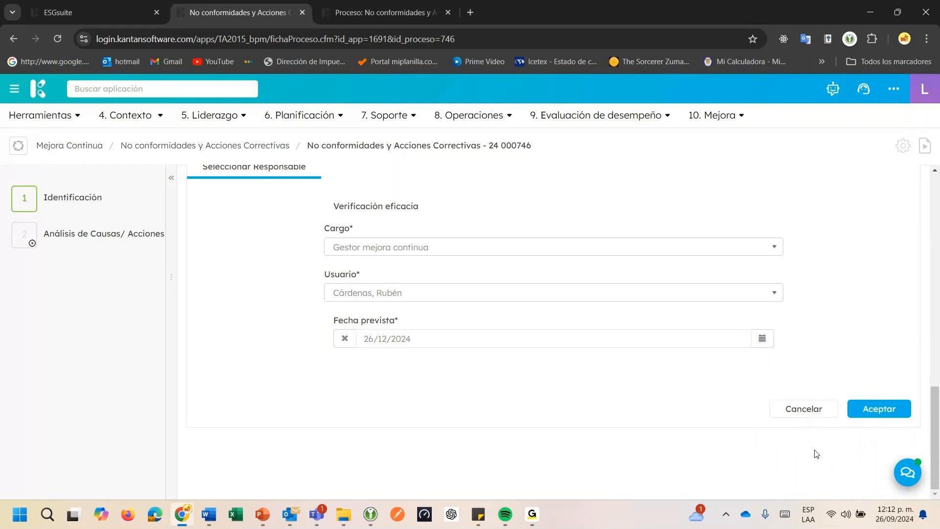
{"action": "left_click", "coordinate": [872, 409]}
{"action": "left_click", "coordinate": [613, 186]}
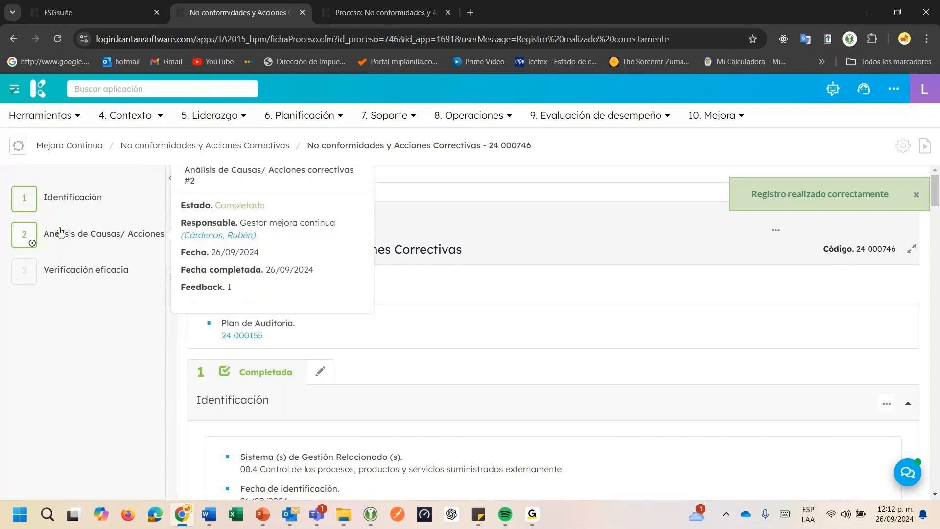
Open the Verificación eficacia stage for editing and answer "¿Las acciones tomadas fueron eficaces?" with Si
{"action": "left_click", "coordinate": [70, 271]}
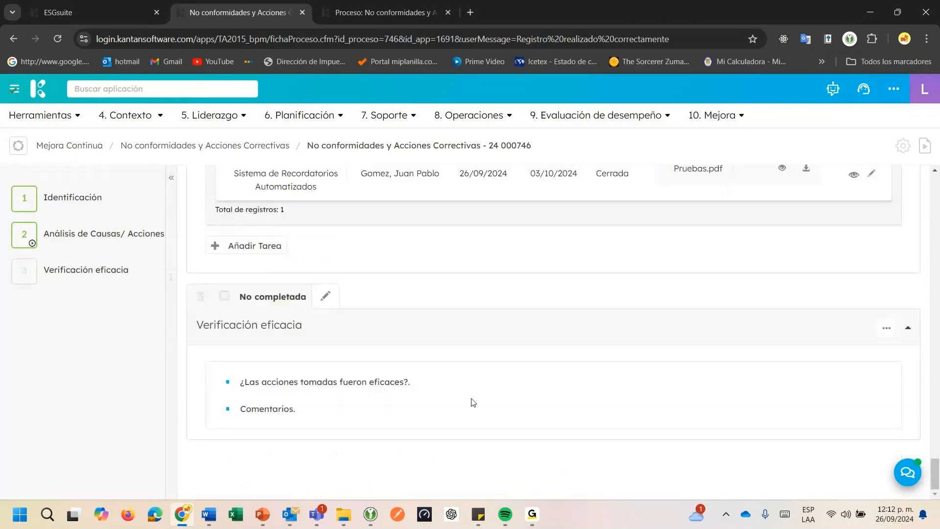
{"action": "left_click", "coordinate": [328, 297]}
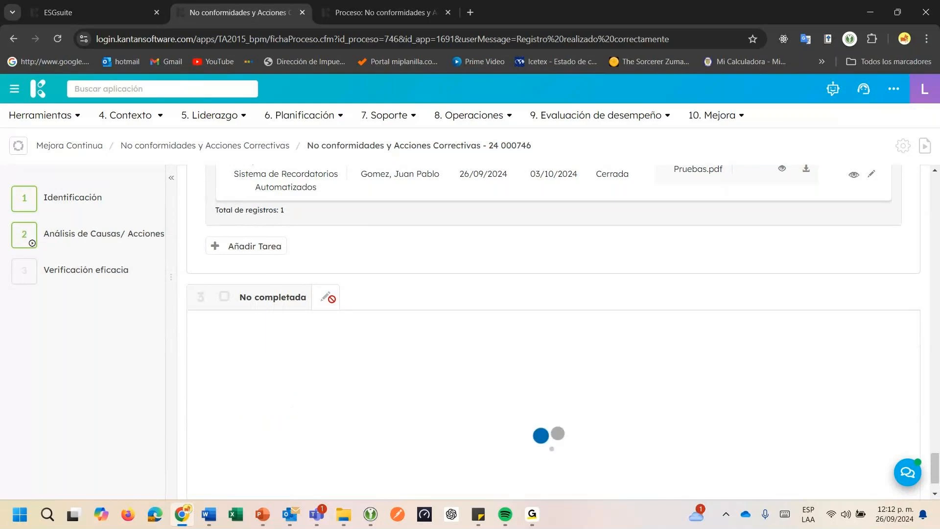
{"action": "scroll", "coordinate": [437, 329], "scroll_direction": "down", "scroll_amount": 3}
{"action": "left_click", "coordinate": [382, 330]}
{"action": "left_click", "coordinate": [305, 370]}
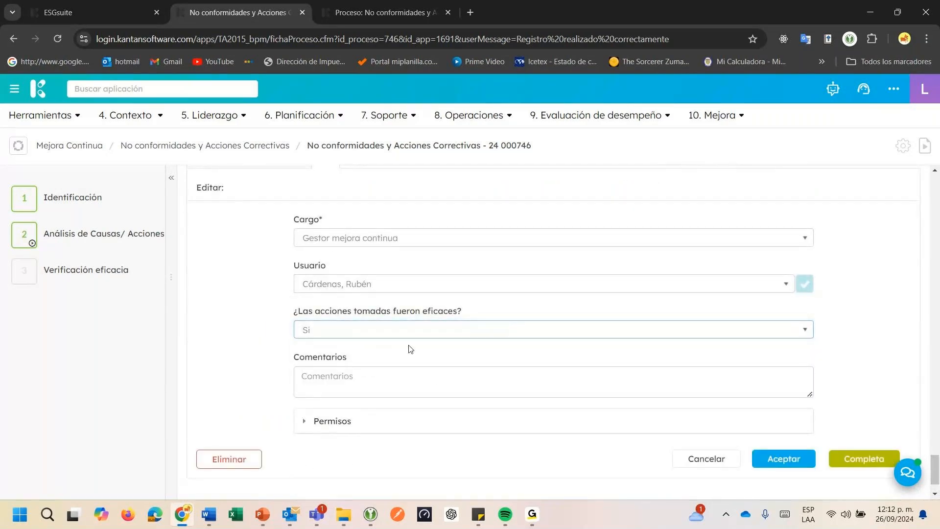
Save the verification with comment "Se evidencia durante proceso de auditoria la existencia de la totalidad de registros de seguimiento y medición al desempeño de proveedores."
{"action": "left_click", "coordinate": [357, 377]}
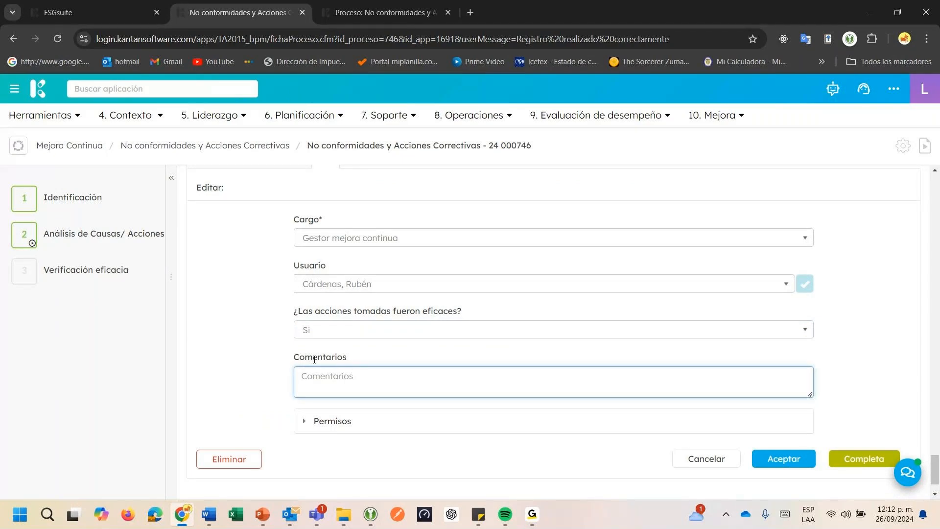
{"action": "type", "text": "D"}
{"action": "key", "text": "BackSpace"}
{"action": "type", "text": "Se evidencia durat"}
{"action": "key", "text": "BackSpace"}
{"action": "type", "text": "nte"}
{"action": "type", "text": "ceso de auditoria "}
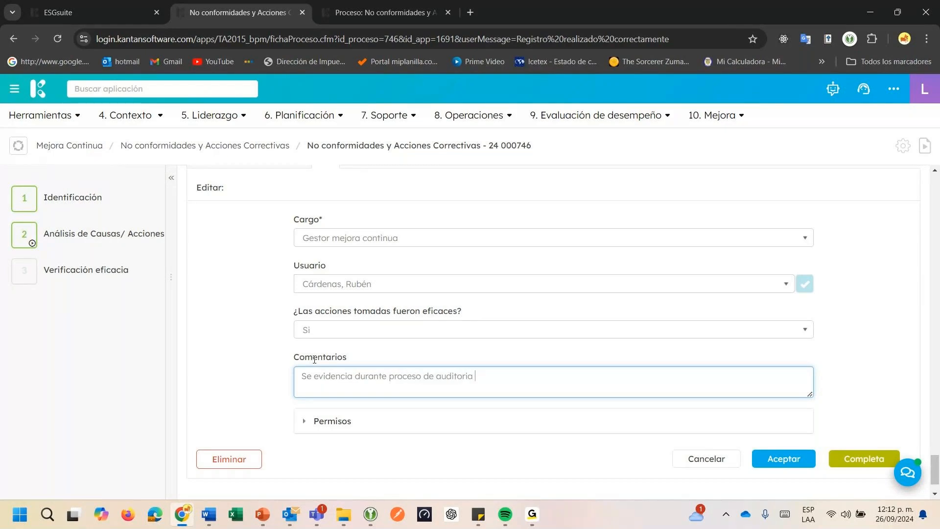
{"action": "type", "text": "la existencia de la totalidad de "}
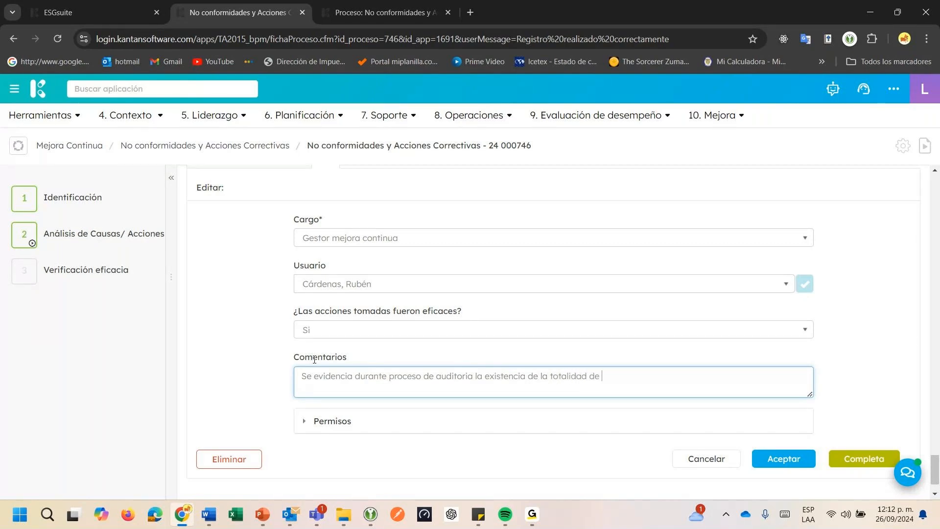
{"action": "type", "text": "registros de sgui"}
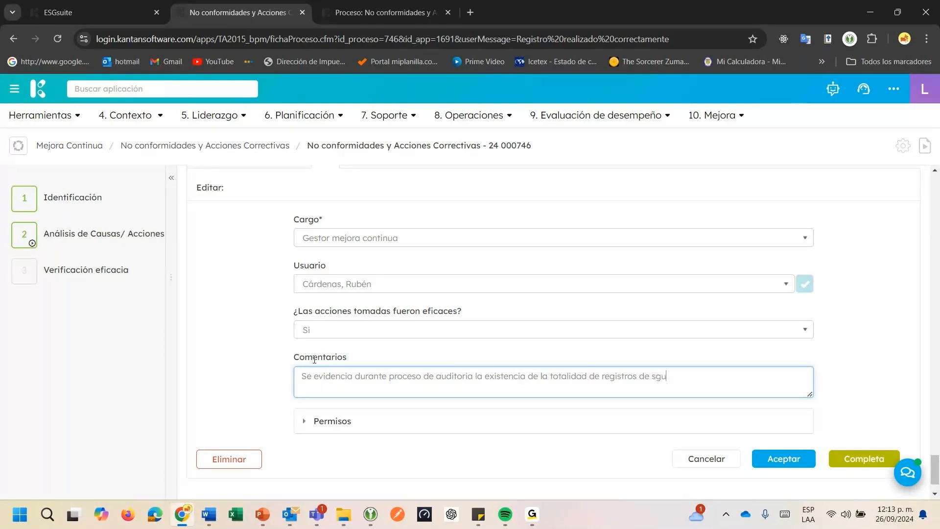
{"action": "key", "text": "BackSpace"}
{"action": "key", "text": "BackSpace"}
{"action": "key", "text": "BackSpace"}
{"action": "type", "text": "eguimiento y medición al desem"}
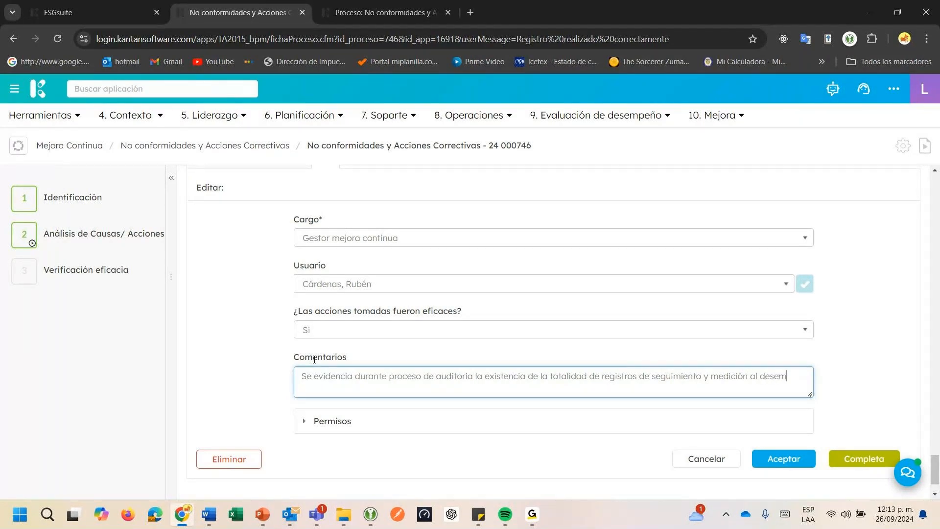
{"action": "type", "text": "peño de provee"}
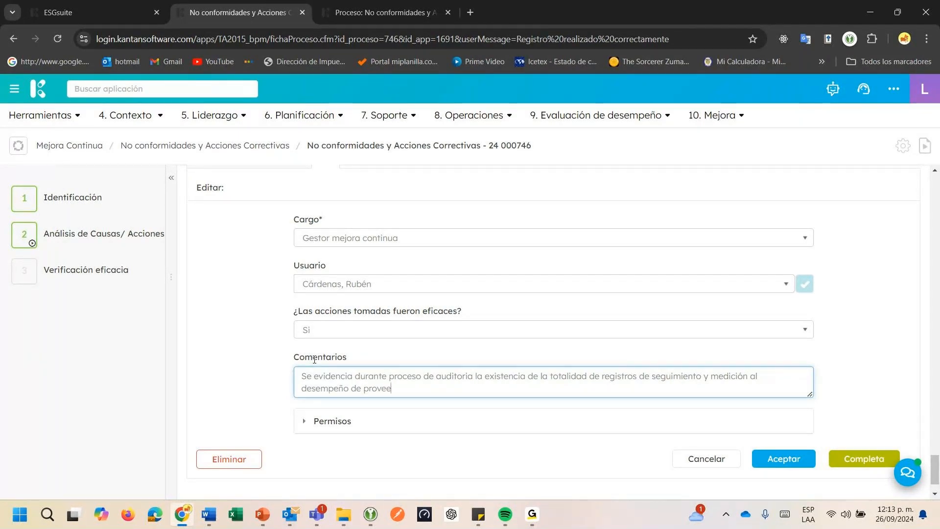
{"action": "type", "text": "dores."}
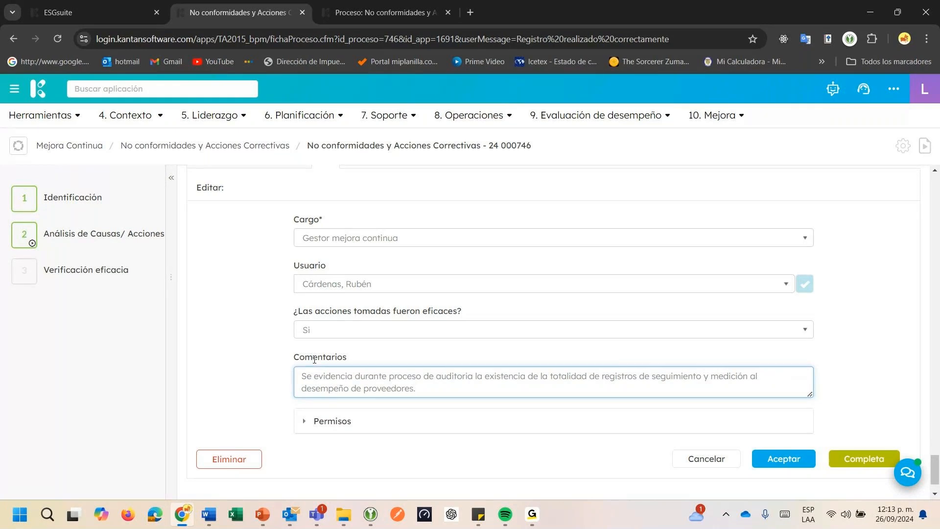
{"action": "left_click", "coordinate": [773, 459]}
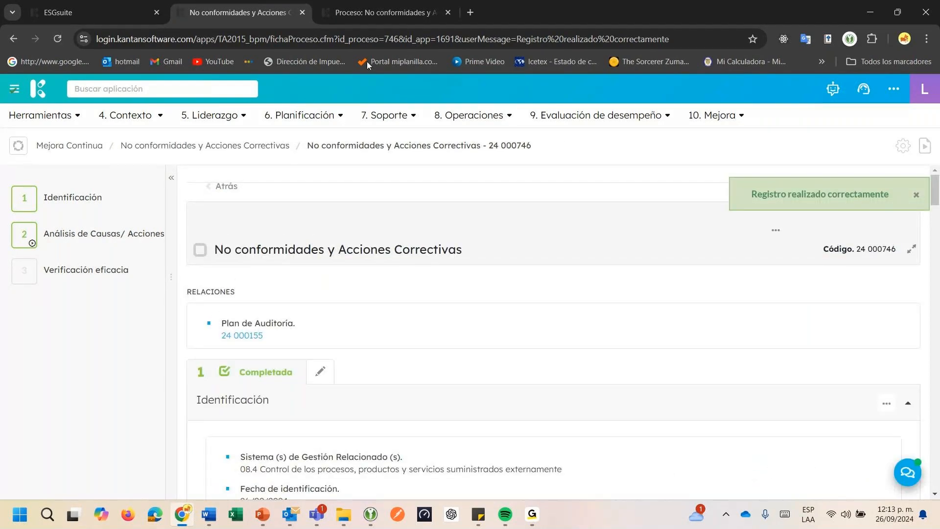
Switch to the browser tab with the nonconformities process list and open the Indicadores application there
{"action": "left_click", "coordinate": [371, 13]}
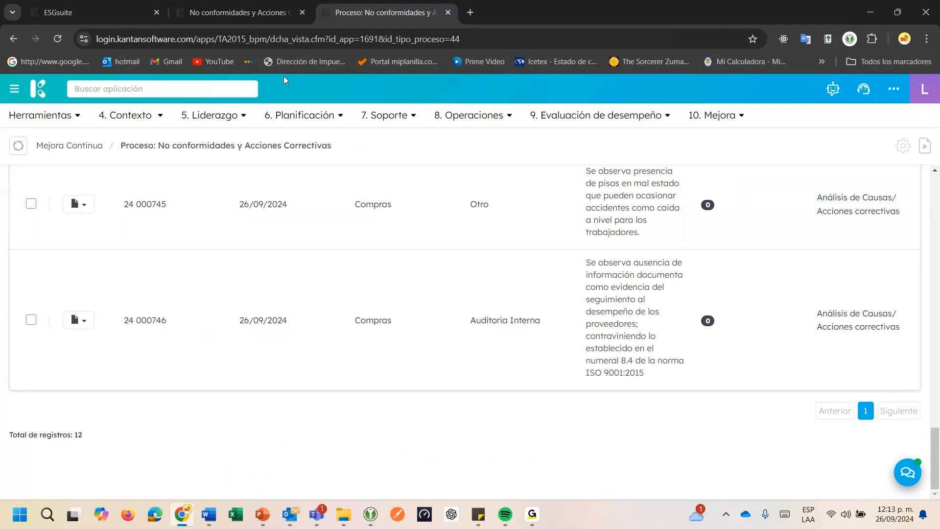
{"action": "left_click", "coordinate": [188, 83]}
{"action": "type", "text": "indi"}
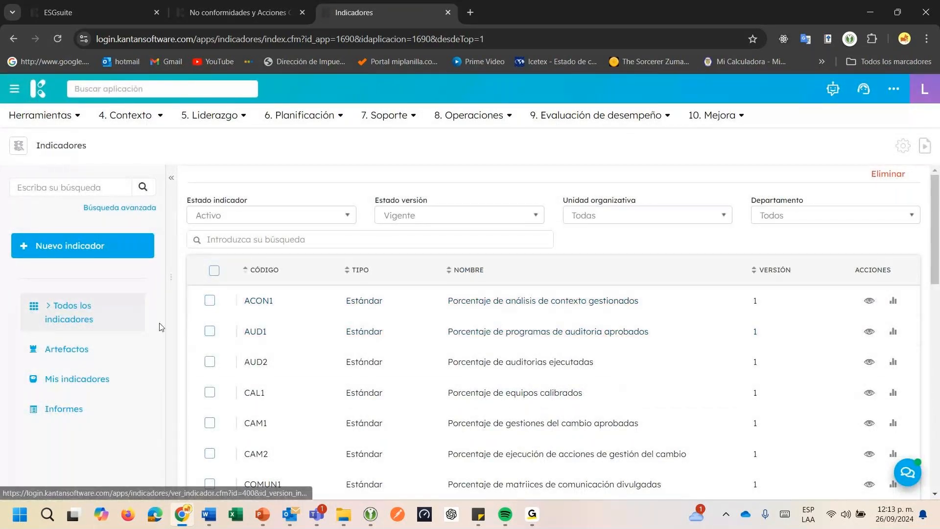
Browse both pages of the Todos los indicadores list and return to its beginning
{"action": "scroll", "coordinate": [441, 360], "scroll_direction": "down", "scroll_amount": 5}
{"action": "scroll", "coordinate": [442, 361], "scroll_direction": "down", "scroll_amount": 5}
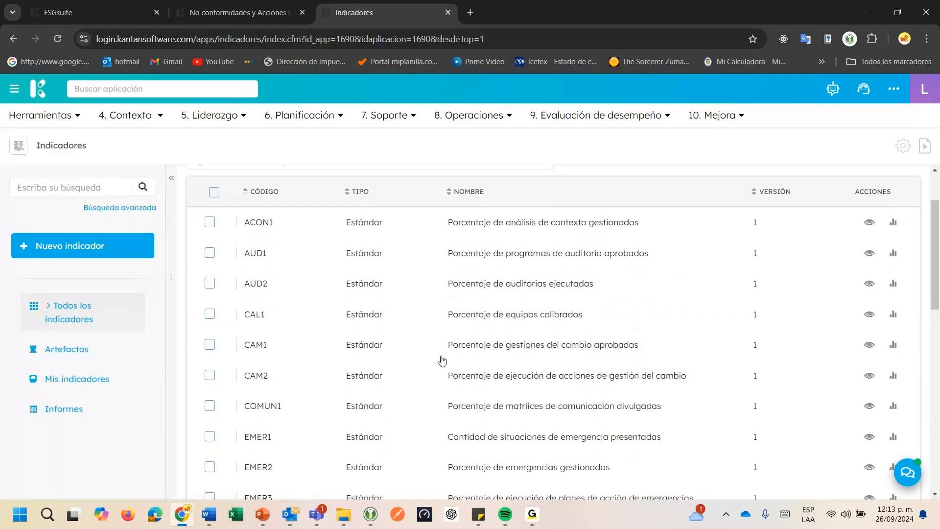
{"action": "scroll", "coordinate": [442, 361], "scroll_direction": "down", "scroll_amount": 5}
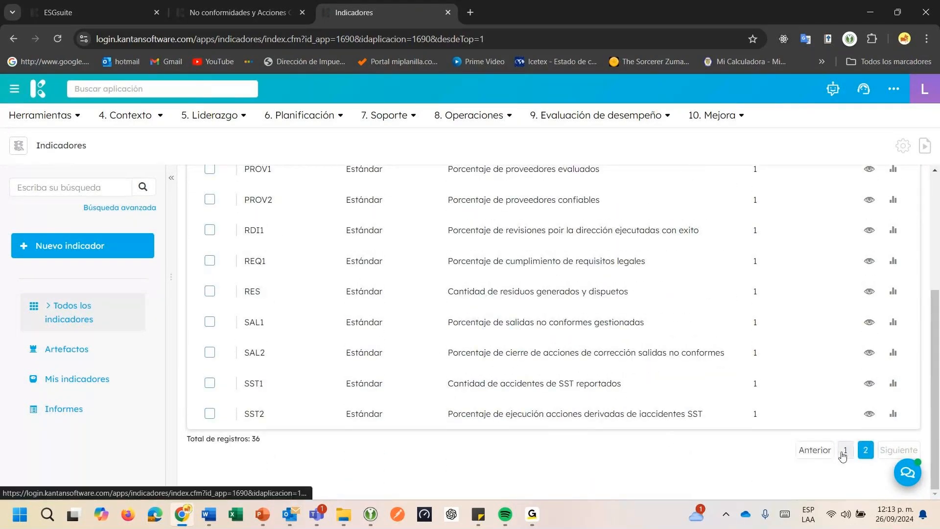
{"action": "left_click", "coordinate": [845, 451]}
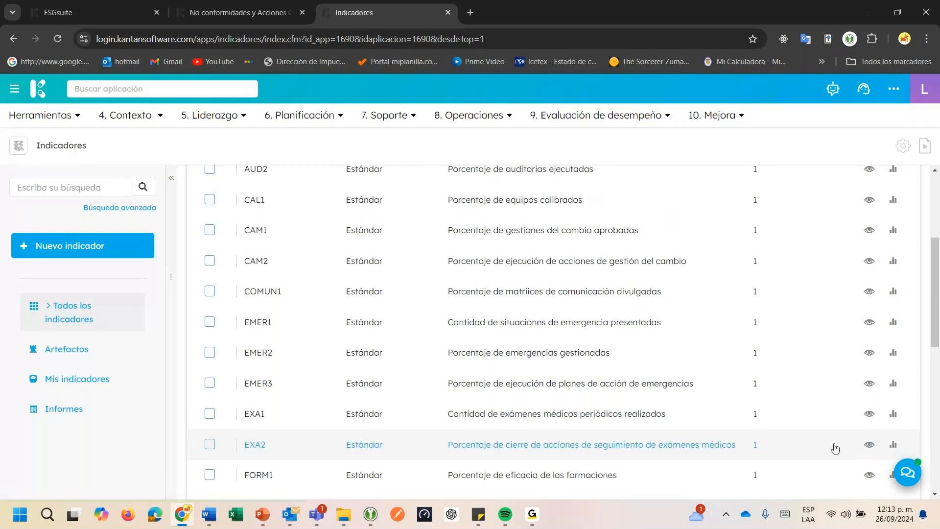
{"action": "scroll", "coordinate": [598, 317], "scroll_direction": "up", "scroll_amount": 4}
Open the Medición view of indicator ACON1, Porcentaje de análisis de contexto gestionados, and update its measurement
{"action": "left_click", "coordinate": [892, 305]}
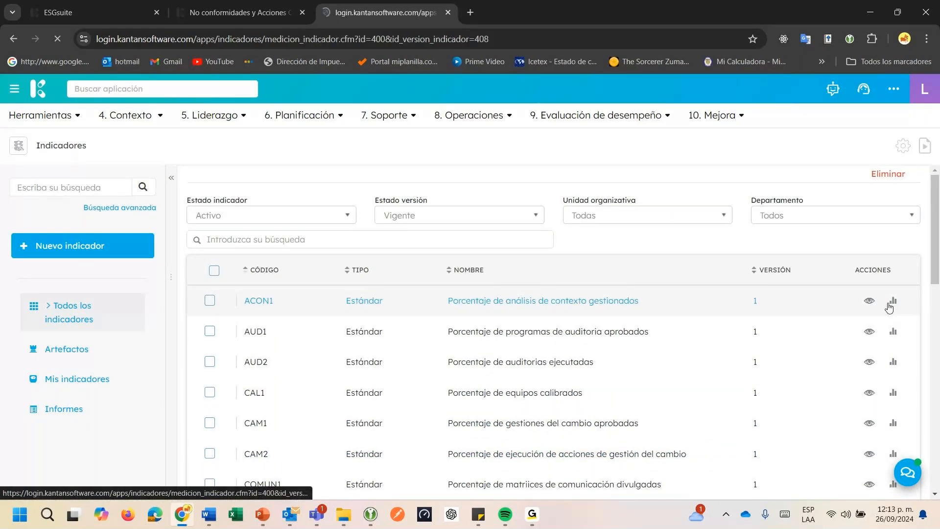
{"action": "left_click", "coordinate": [308, 207]}
{"action": "scroll", "coordinate": [780, 424], "scroll_direction": "down", "scroll_amount": 8}
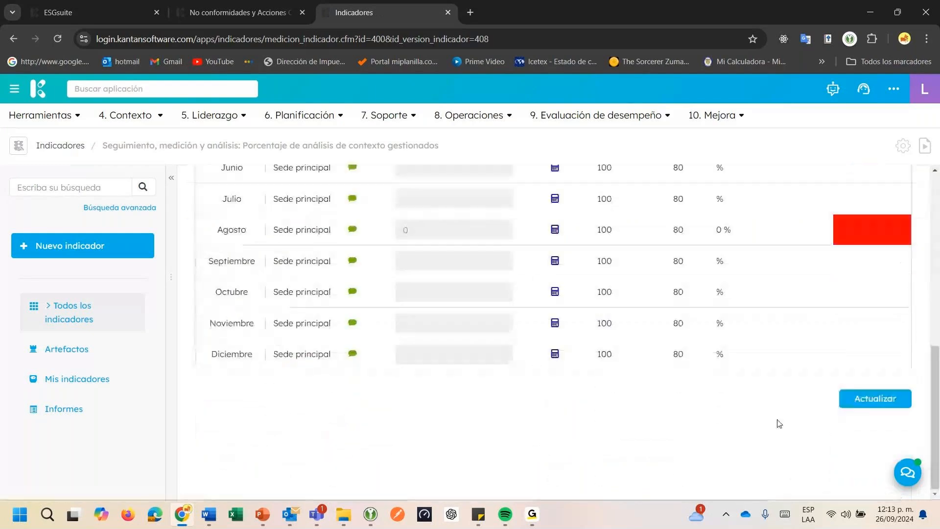
{"action": "left_click", "coordinate": [882, 400]}
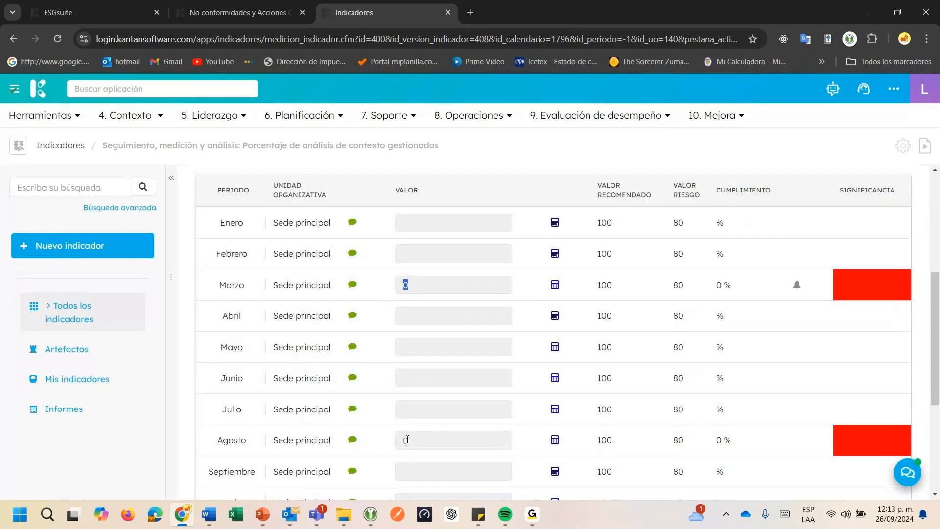
Examine the monthly measurement table for Sede principal, comparing the value, compliance and significance for Marzo and Agosto
{"action": "left_click", "coordinate": [413, 442]}
{"action": "scroll", "coordinate": [302, 394], "scroll_direction": "up", "scroll_amount": 4}
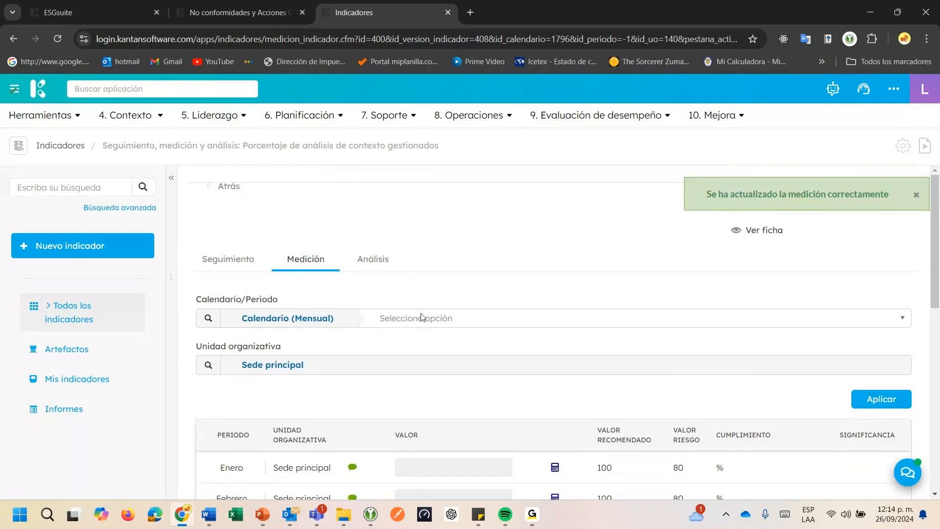
{"action": "scroll", "coordinate": [320, 376], "scroll_direction": "down", "scroll_amount": 5}
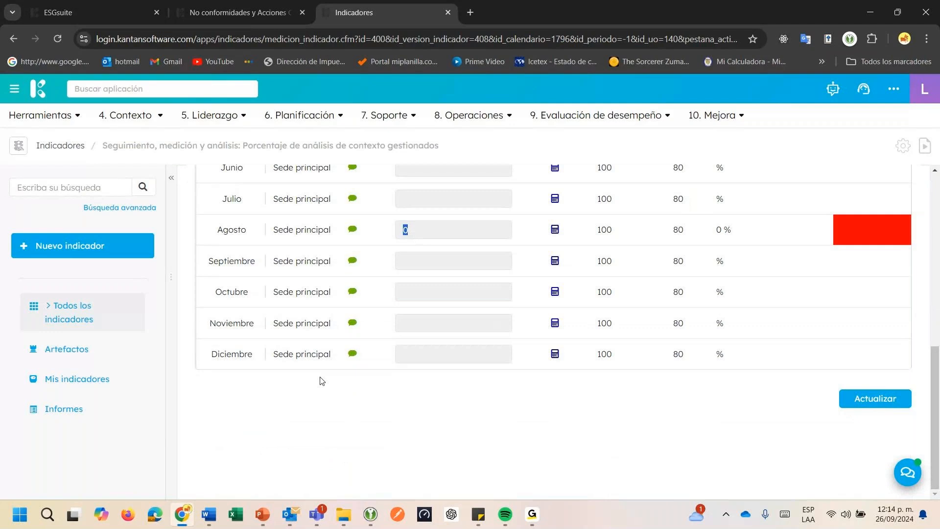
{"action": "left_click", "coordinate": [431, 235]}
{"action": "scroll", "coordinate": [865, 250], "scroll_direction": "up", "scroll_amount": 7}
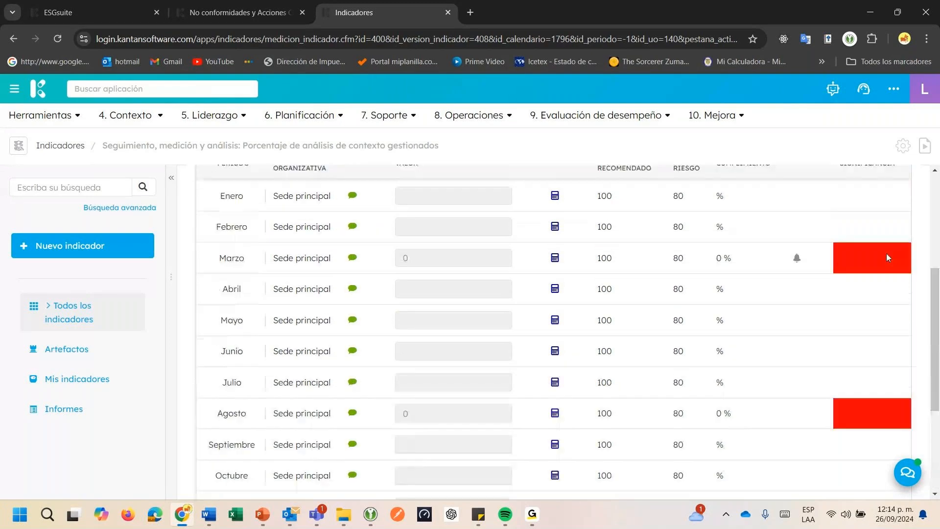
{"action": "scroll", "coordinate": [872, 280], "scroll_direction": "down", "scroll_amount": 5}
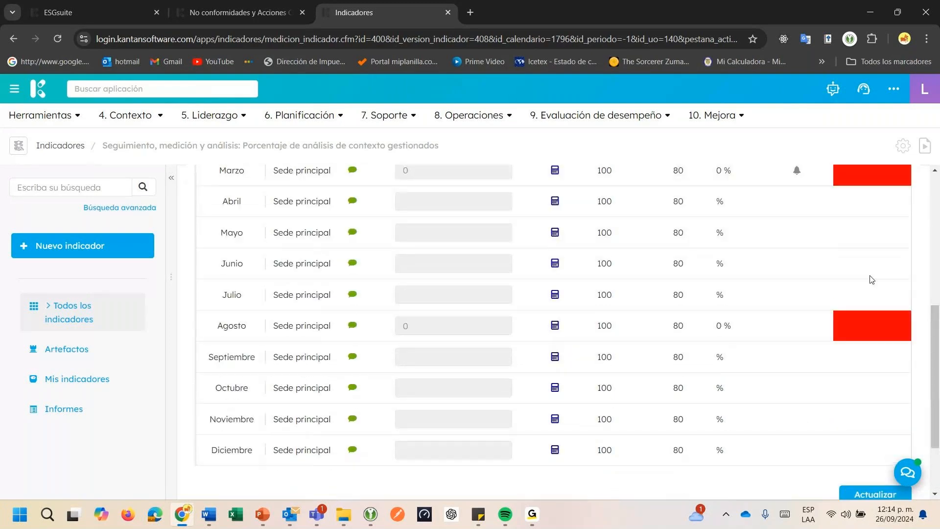
Open a case from Agosto's red significance cell and set its process type to No conformidades y Acciones Correctivas
{"action": "scroll", "coordinate": [873, 279], "scroll_direction": "down", "scroll_amount": 2}
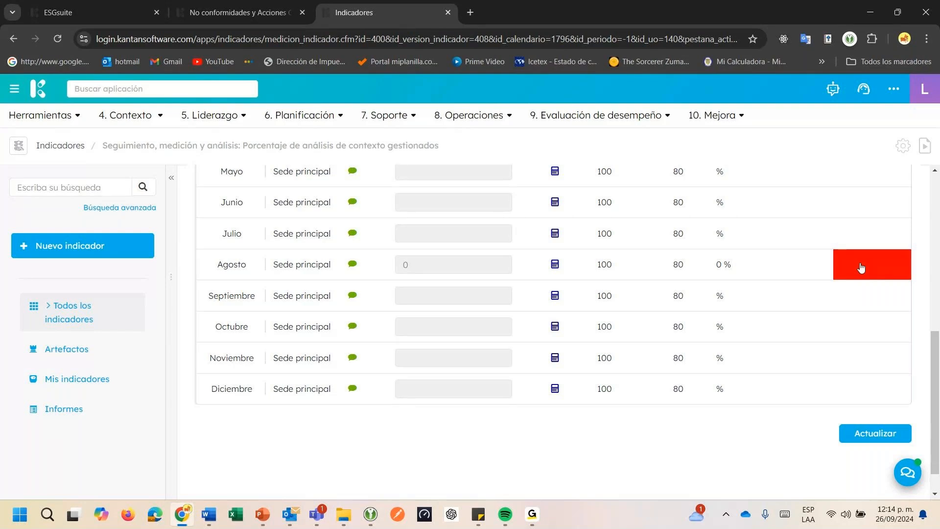
{"action": "left_click", "coordinate": [861, 265]}
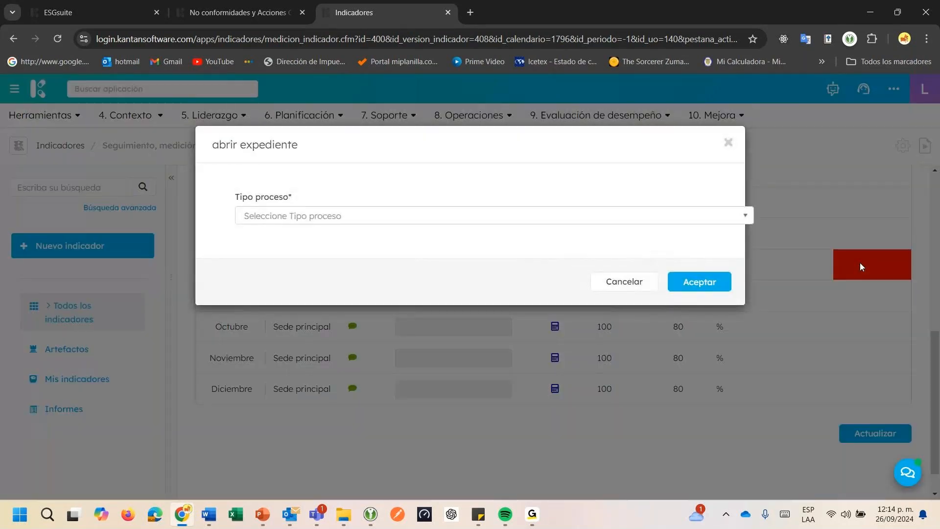
{"action": "left_click", "coordinate": [486, 216]}
{"action": "type", "text": "no"}
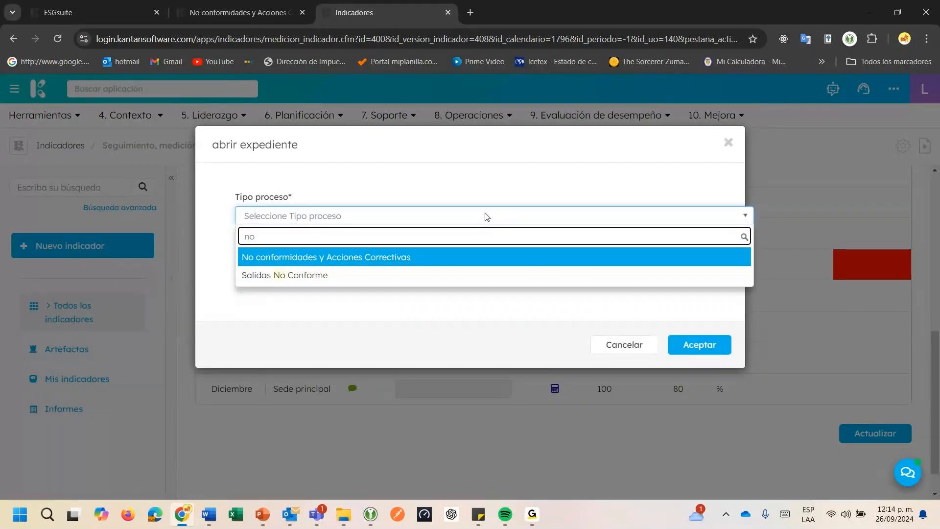
{"action": "key", "text": "Return"}
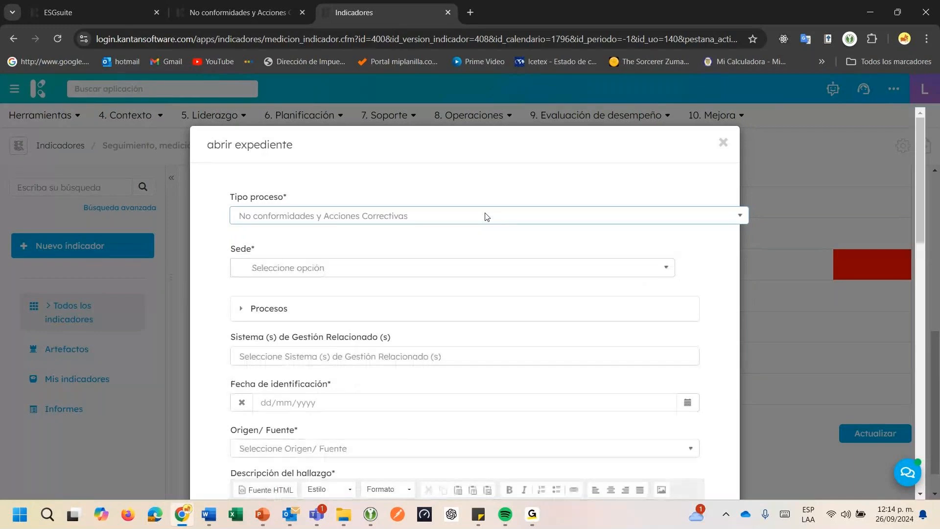
Set the case's site to Sede principal and add Calidad y la mejora as the related process
{"action": "left_click", "coordinate": [311, 276]}
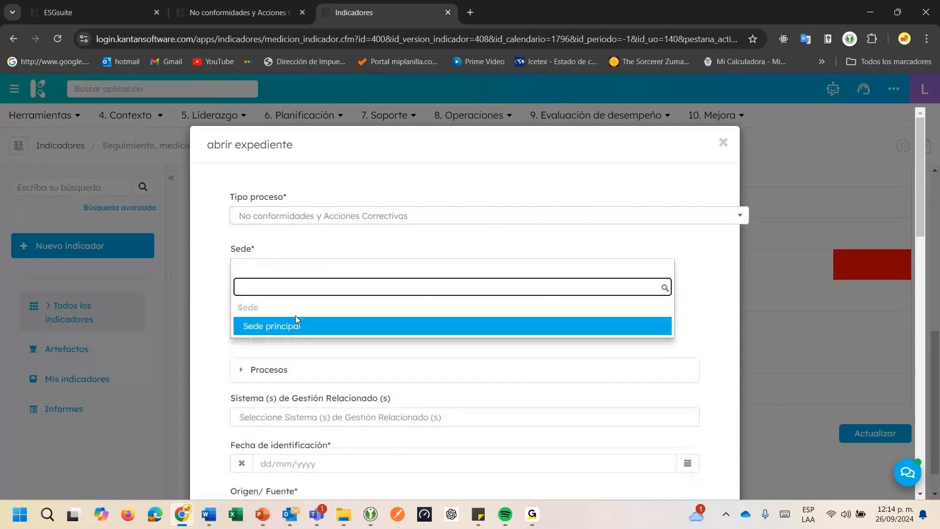
{"action": "left_click", "coordinate": [292, 326]}
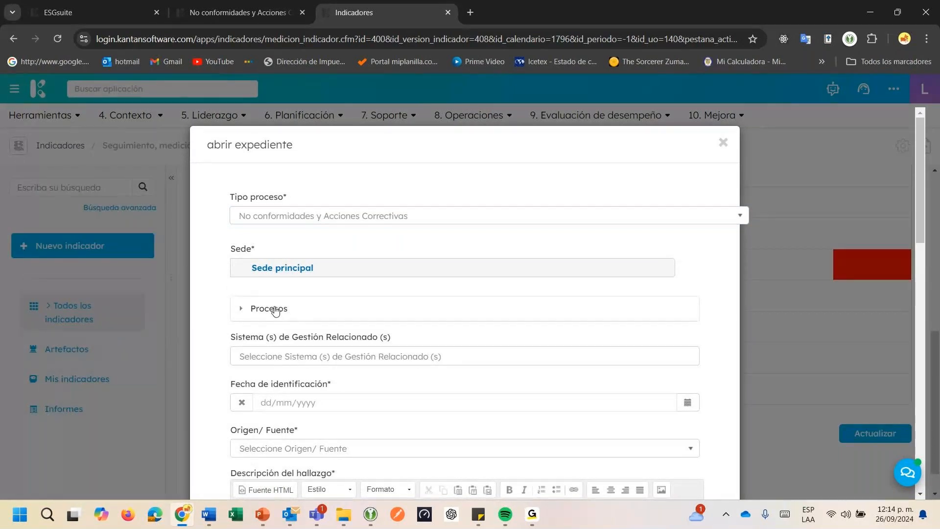
{"action": "left_click", "coordinate": [276, 311]}
{"action": "scroll", "coordinate": [276, 311], "scroll_direction": "down", "scroll_amount": 2}
{"action": "left_click", "coordinate": [276, 239]}
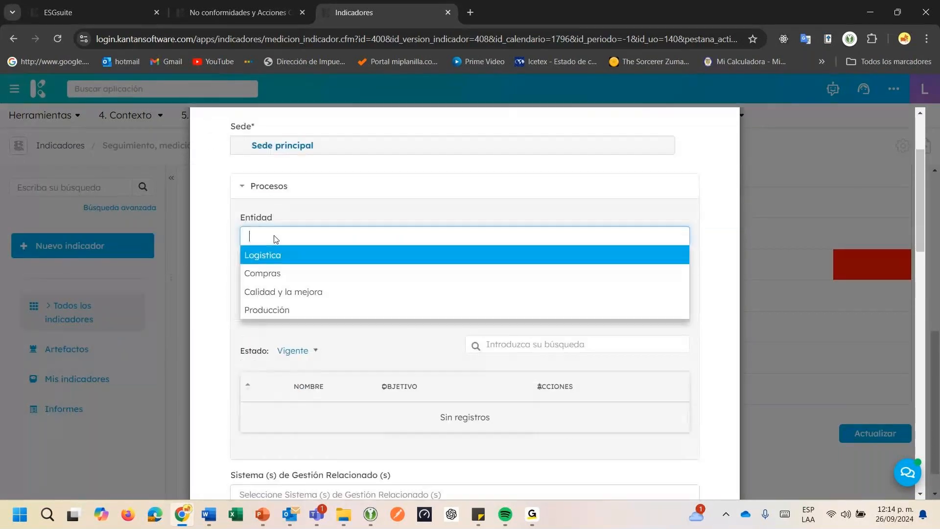
{"action": "left_click", "coordinate": [269, 292]}
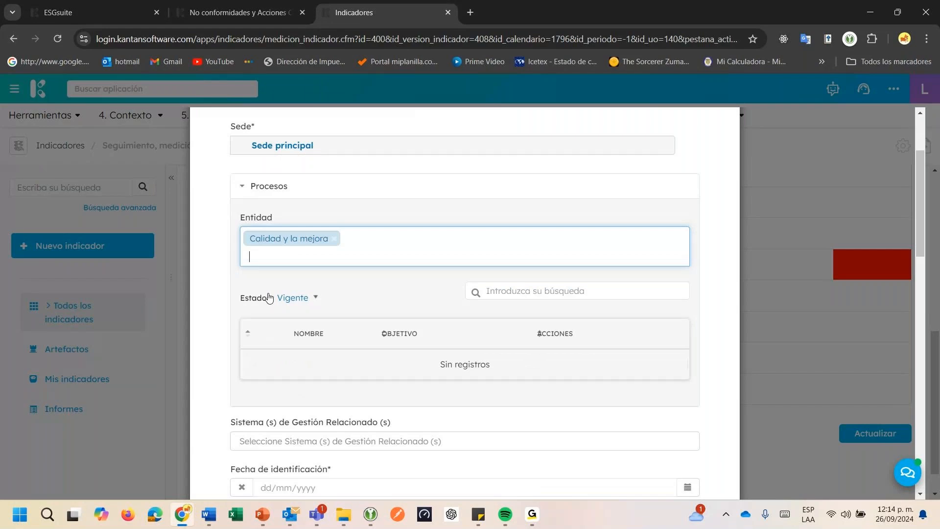
Relate the case to ISO 9001:2015 clause 04 Contexto de la organización and set the identification date to 26/09/2024
{"action": "scroll", "coordinate": [275, 308], "scroll_direction": "down", "scroll_amount": 2}
{"action": "left_click", "coordinate": [278, 319]}
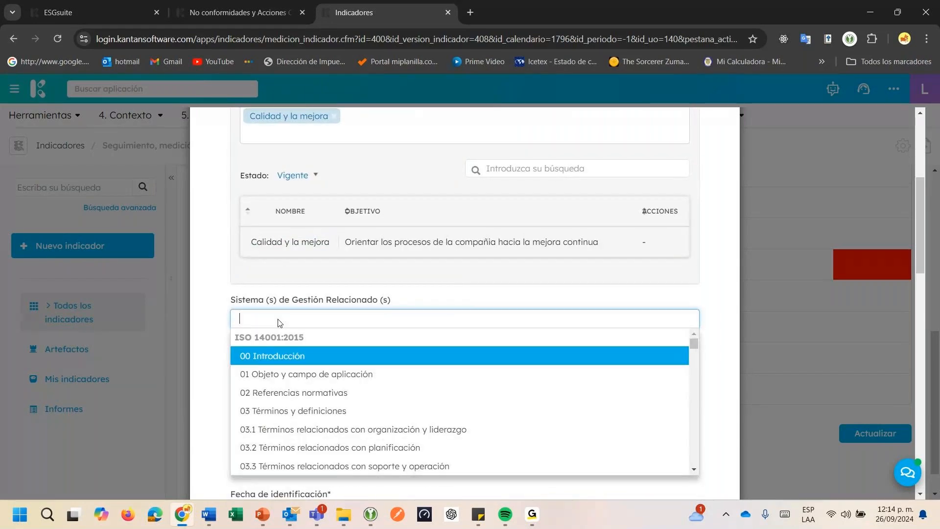
{"action": "type", "text": "900"}
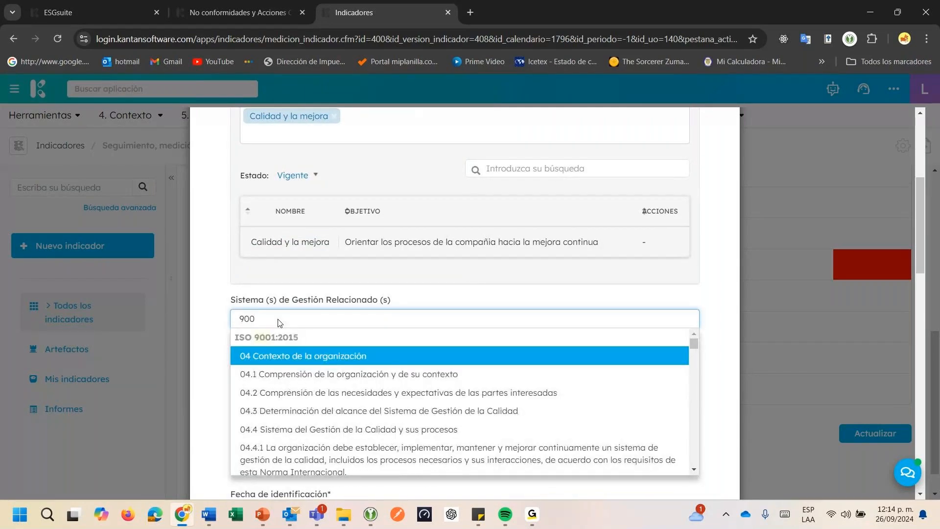
{"action": "left_click", "coordinate": [280, 357]}
{"action": "left_click", "coordinate": [282, 359]}
{"action": "scroll", "coordinate": [382, 371], "scroll_direction": "down", "scroll_amount": 1}
{"action": "left_click", "coordinate": [687, 326]}
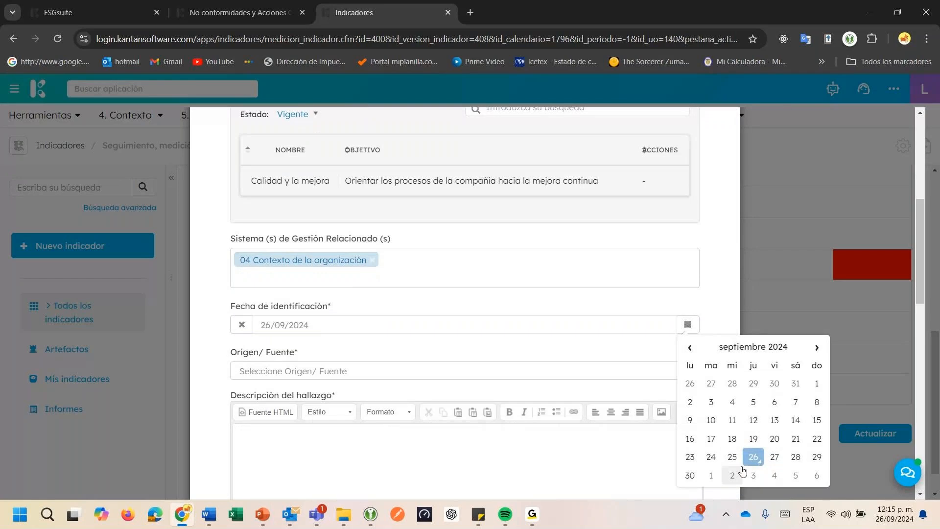
Set the finding's Origen/Fuente to Revisión de Indicadores
{"action": "scroll", "coordinate": [315, 315], "scroll_direction": "down", "scroll_amount": 1}
{"action": "left_click", "coordinate": [315, 310]}
{"action": "type", "text": "co"}
{"action": "key", "text": "BackSpace"}
{"action": "key", "text": "BackSpace"}
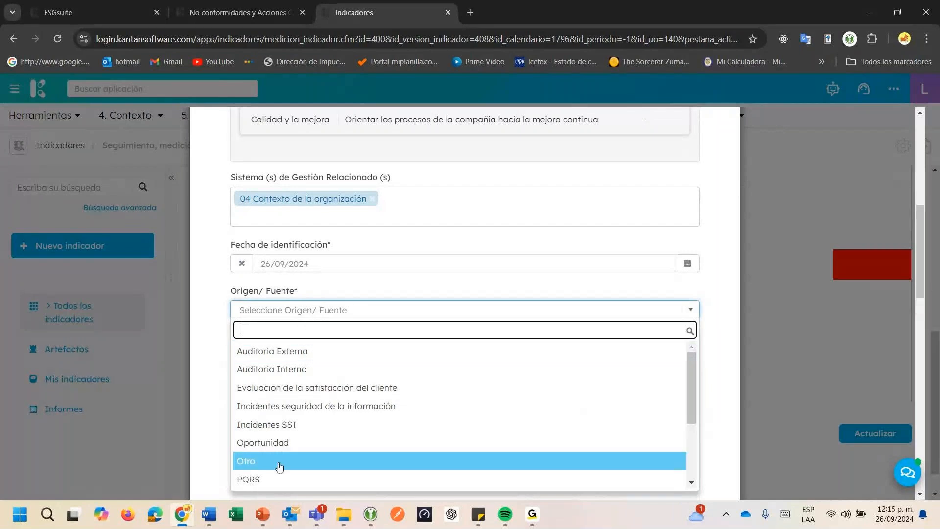
{"action": "type", "text": "ind"}
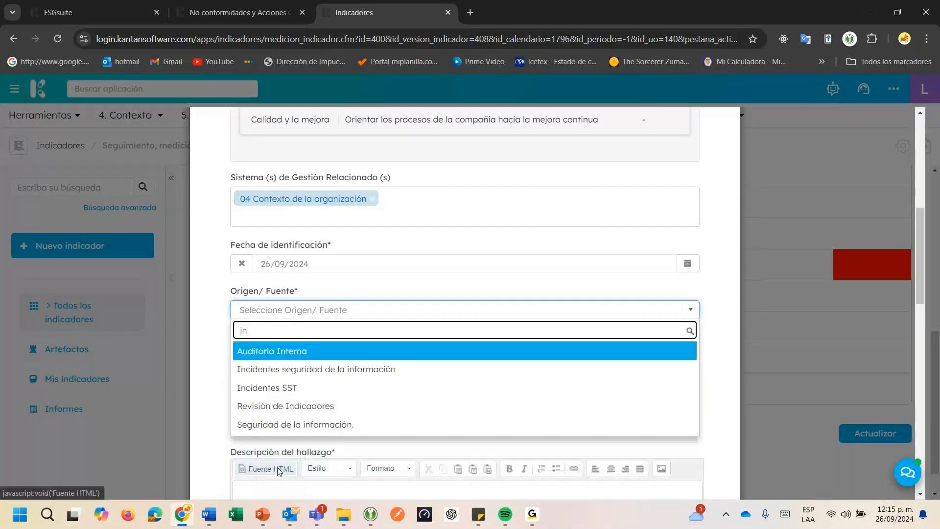
{"action": "key", "text": "Return"}
Describe the finding as "No se evidencia la actualización del contexto del periodo 2024"
{"action": "scroll", "coordinate": [278, 468], "scroll_direction": "down", "scroll_amount": 2}
{"action": "left_click", "coordinate": [272, 260]}
{"action": "type", "text": "Se e"}
{"action": "key", "text": "BackSpace"}
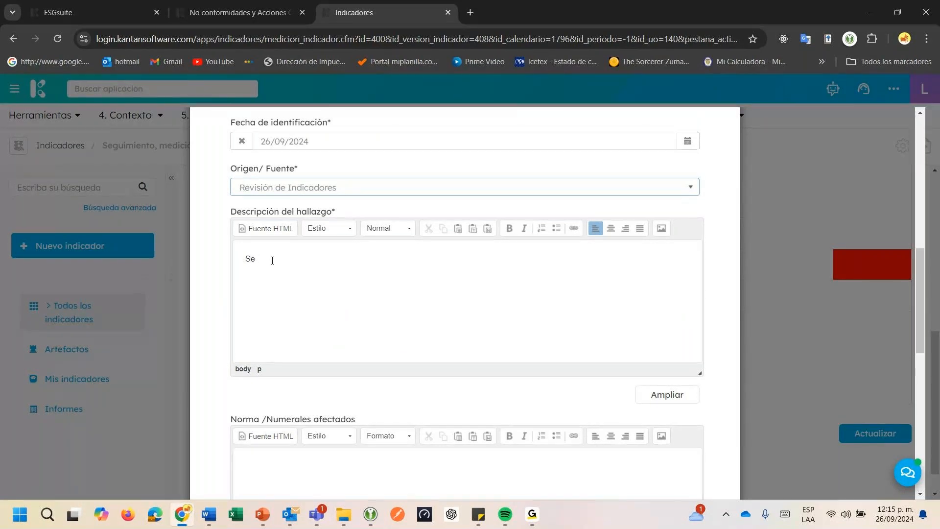
{"action": "key", "text": "BackSpace"}
{"action": "key", "text": "BackSpace"}
{"action": "key", "text": "BackSpace"}
{"action": "type", "text": "No se evidencia"}
{"action": "type", "text": "la identificación"}
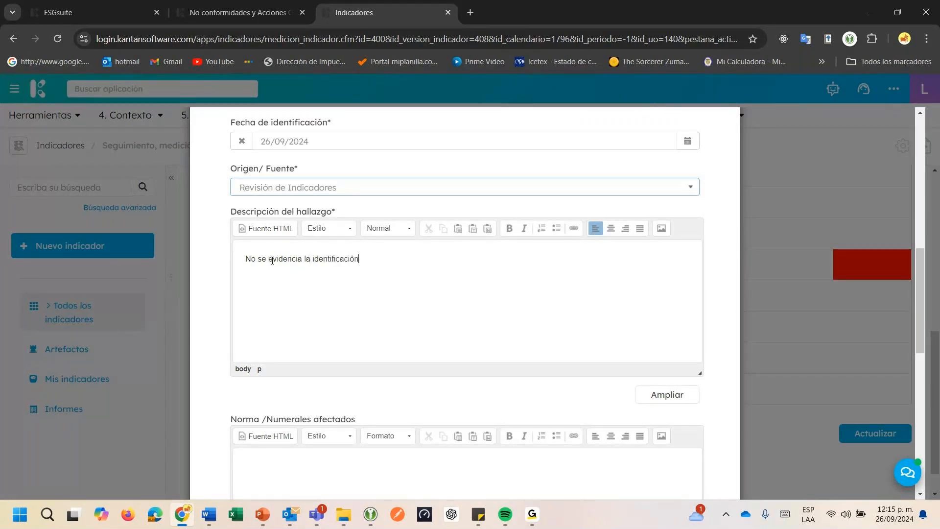
{"action": "key", "text": "BackSpace"}
{"action": "key", "text": "BackSpace"}
{"action": "key", "text": "BackSpace"}
{"action": "key", "text": "BackSpace"}
{"action": "key", "text": "BackSpace"}
{"action": "key", "text": "BackSpace"}
{"action": "key", "text": "BackSpace"}
{"action": "key", "text": "BackSpace"}
{"action": "key", "text": "BackSpace"}
{"action": "key", "text": "BackSpace"}
{"action": "key", "text": "BackSpace"}
{"action": "key", "text": "BackSpace"}
{"action": "key", "text": "BackSpace"}
{"action": "key", "text": "BackSpace"}
{"action": "type", "text": "actualización del contexto del periodo 2024"}
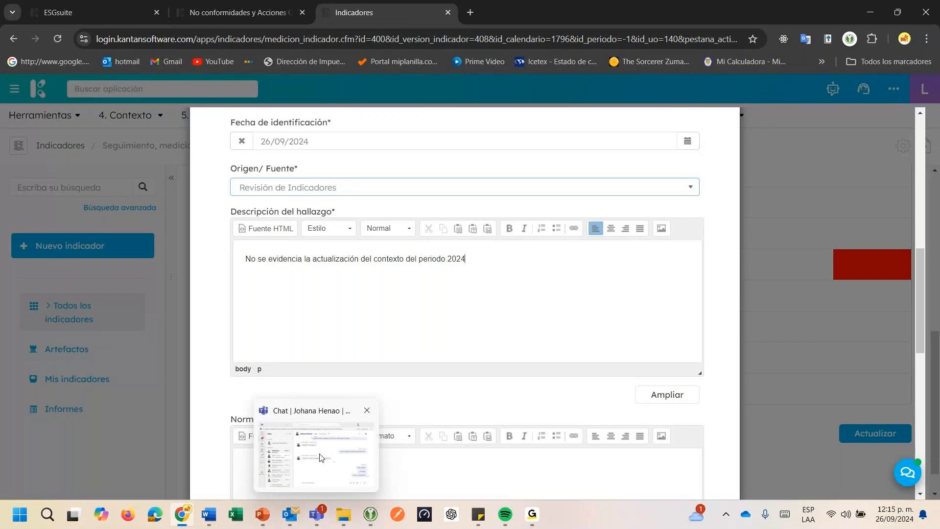
Enter "9001:2015 / 4.1" as the affected standard and clause, and submit the case without attaching evidence
{"action": "scroll", "coordinate": [370, 334], "scroll_direction": "down", "scroll_amount": 3}
{"action": "left_click", "coordinate": [360, 314]}
{"action": "type", "text": "90"}
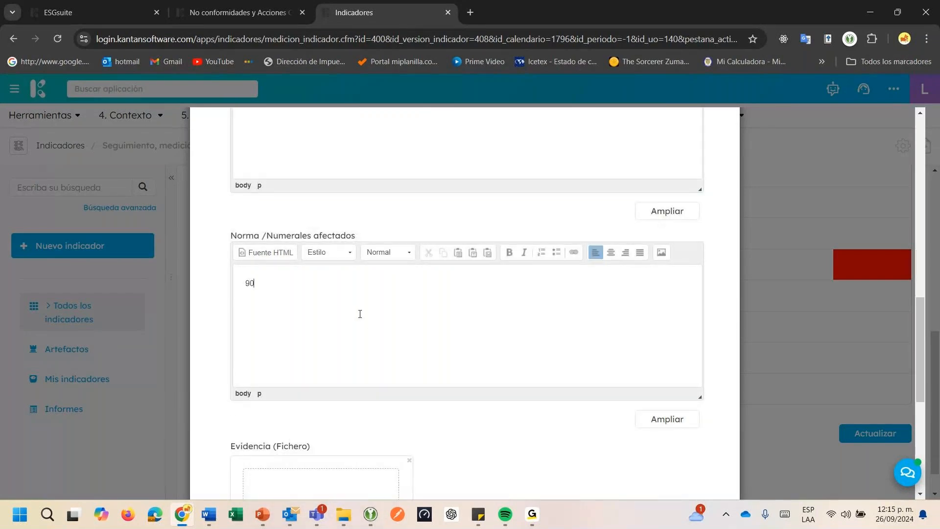
{"action": "type", "text": "01:2015 / 4.1"}
{"action": "scroll", "coordinate": [360, 314], "scroll_direction": "down", "scroll_amount": 4}
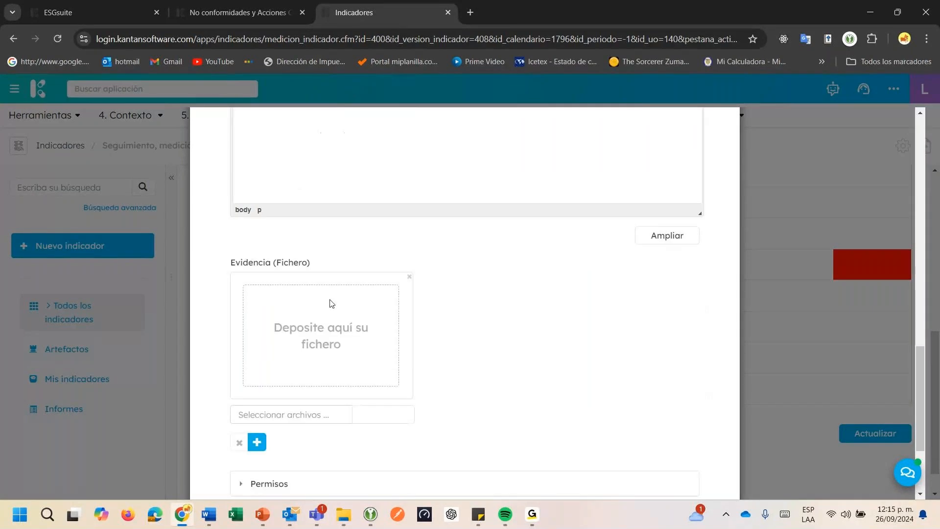
{"action": "scroll", "coordinate": [331, 303], "scroll_direction": "down", "scroll_amount": 3}
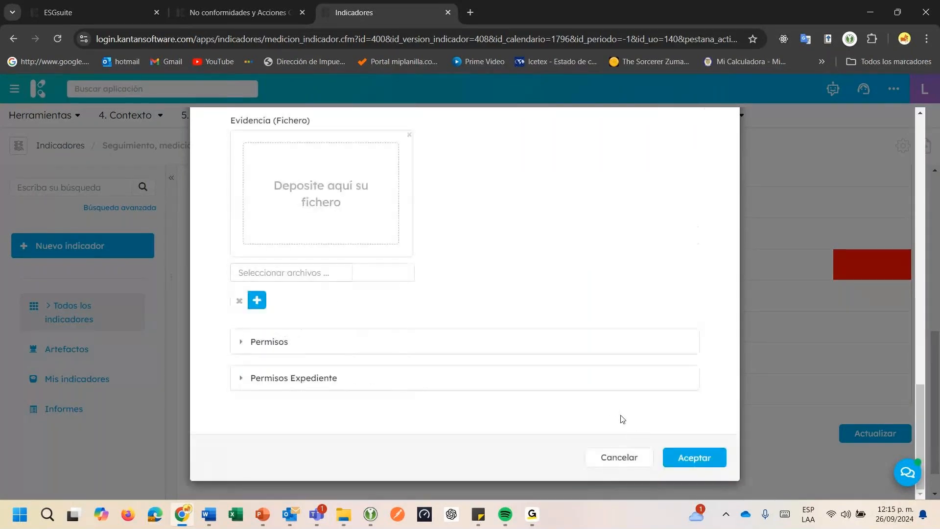
{"action": "left_click", "coordinate": [696, 458]}
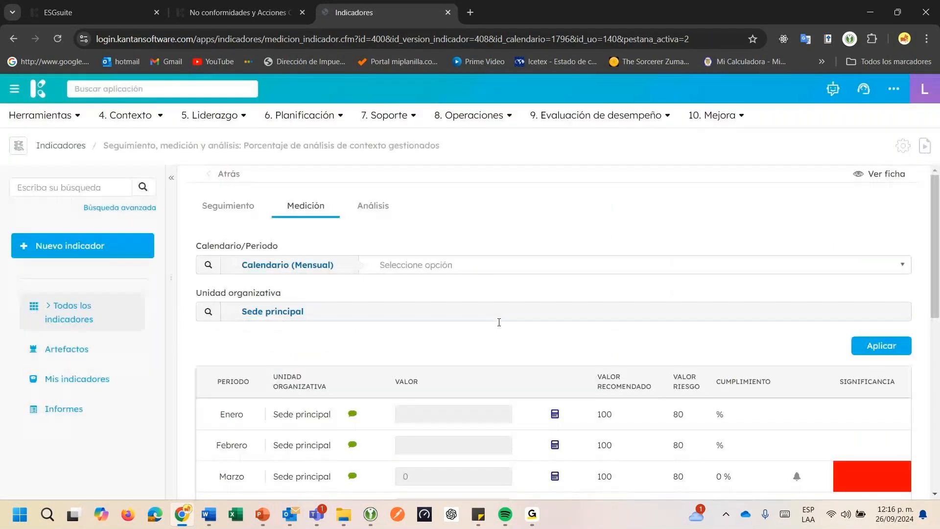
Review the No conformidades y Acciones Correctivas case related to Agosto's measurement, from its indicator relation to its processes, and close it
{"action": "scroll", "coordinate": [498, 321], "scroll_direction": "down", "scroll_amount": 5}
{"action": "double_click", "coordinate": [401, 387]}
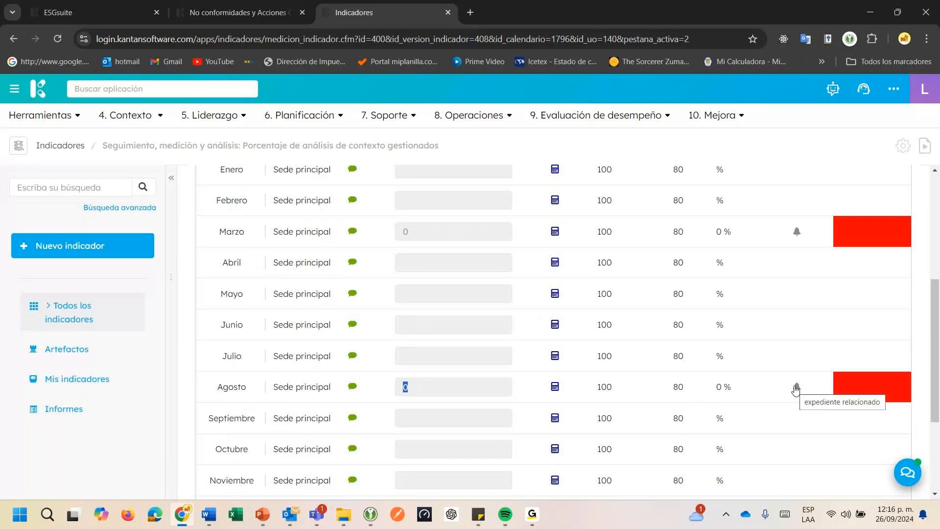
{"action": "left_click", "coordinate": [797, 387]}
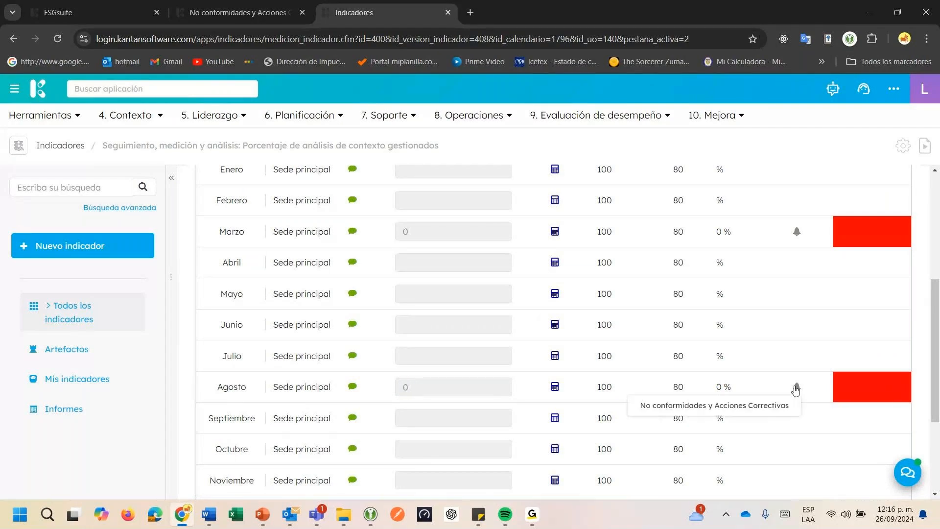
{"action": "left_click", "coordinate": [758, 407]}
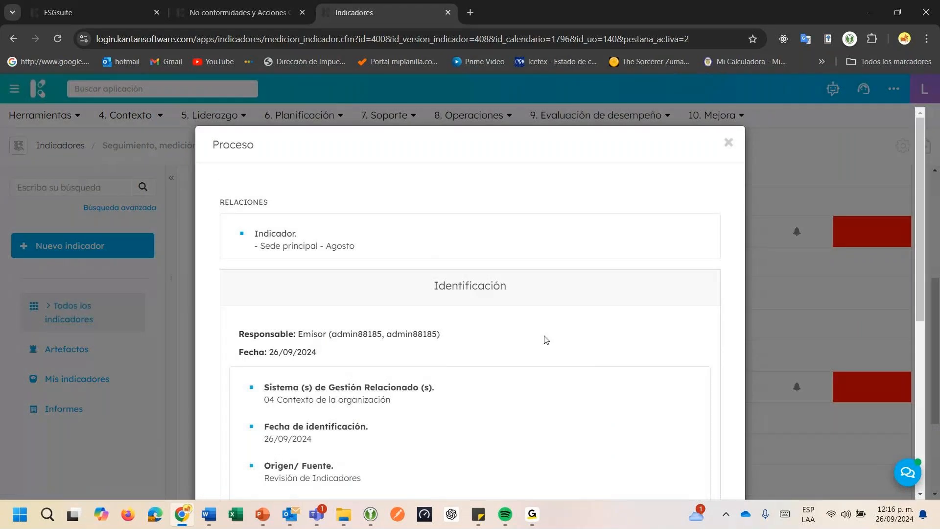
{"action": "scroll", "coordinate": [546, 339], "scroll_direction": "down", "scroll_amount": 6}
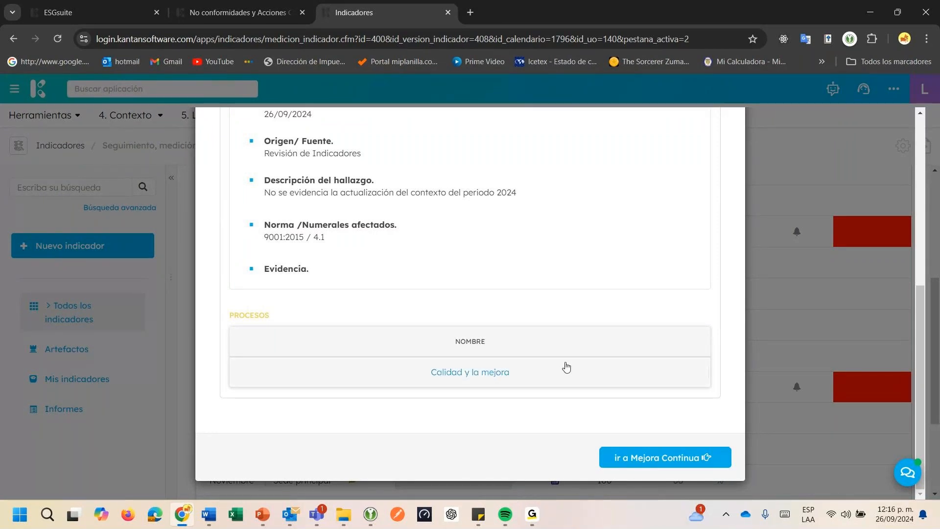
{"action": "scroll", "coordinate": [566, 367], "scroll_direction": "up", "scroll_amount": 2}
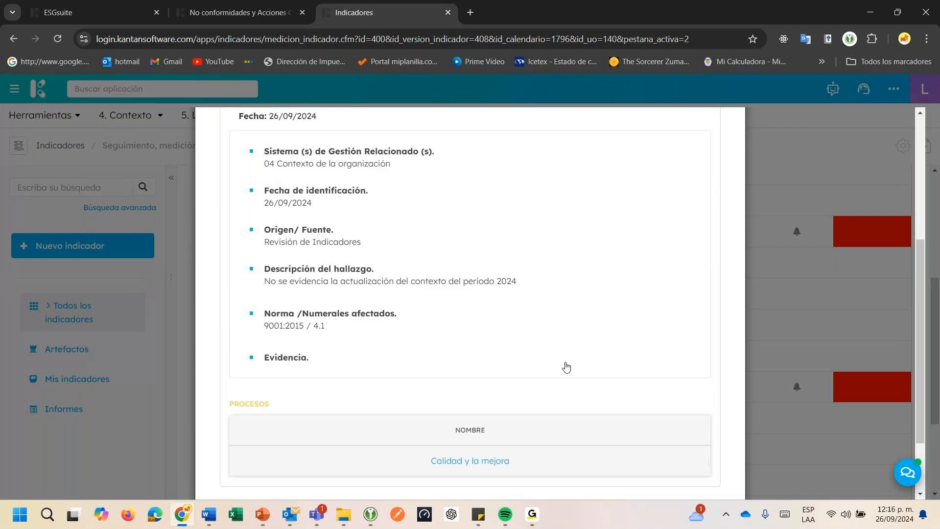
{"action": "scroll", "coordinate": [567, 367], "scroll_direction": "up", "scroll_amount": 5}
{"action": "left_click", "coordinate": [728, 142]}
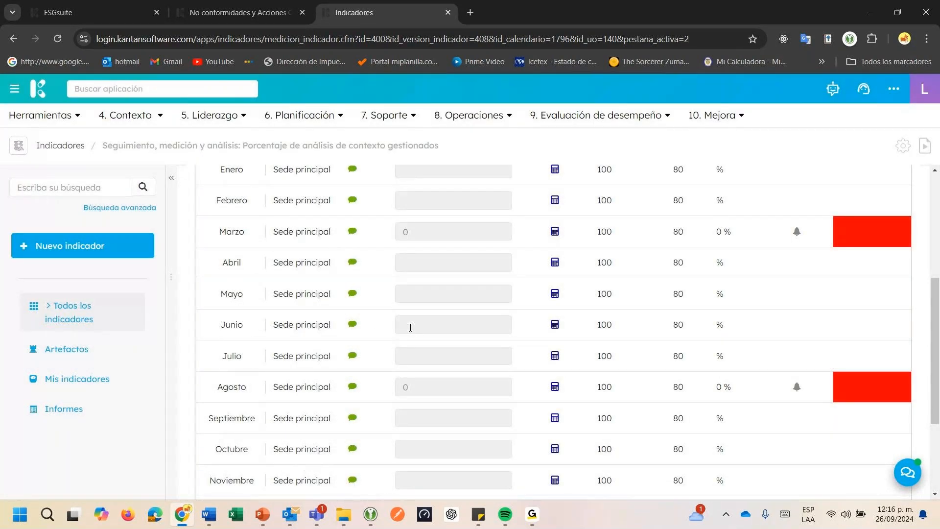
Switch to the ESGsuite browser tab, access Radar from there, and log in with the saved username and password
{"action": "scroll", "coordinate": [411, 327], "scroll_direction": "up", "scroll_amount": 3}
{"action": "left_click", "coordinate": [77, 13]}
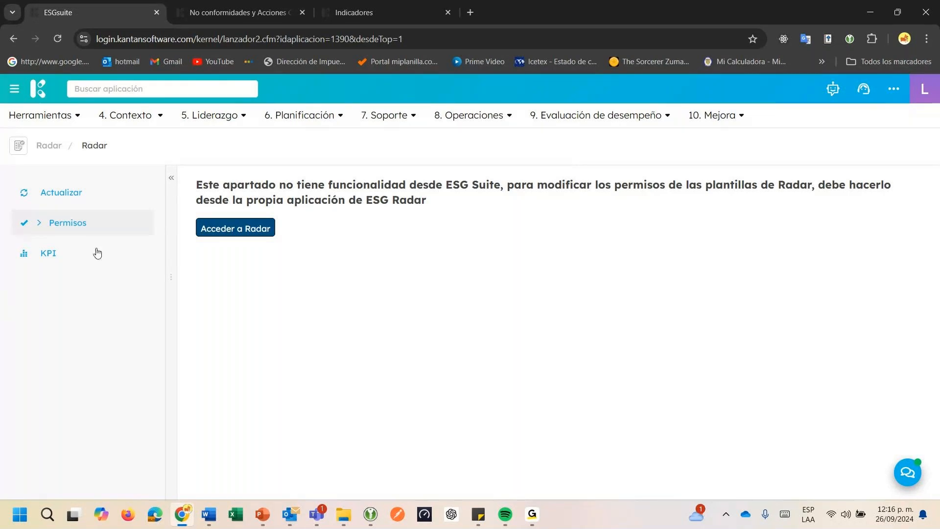
{"action": "left_click", "coordinate": [226, 230]}
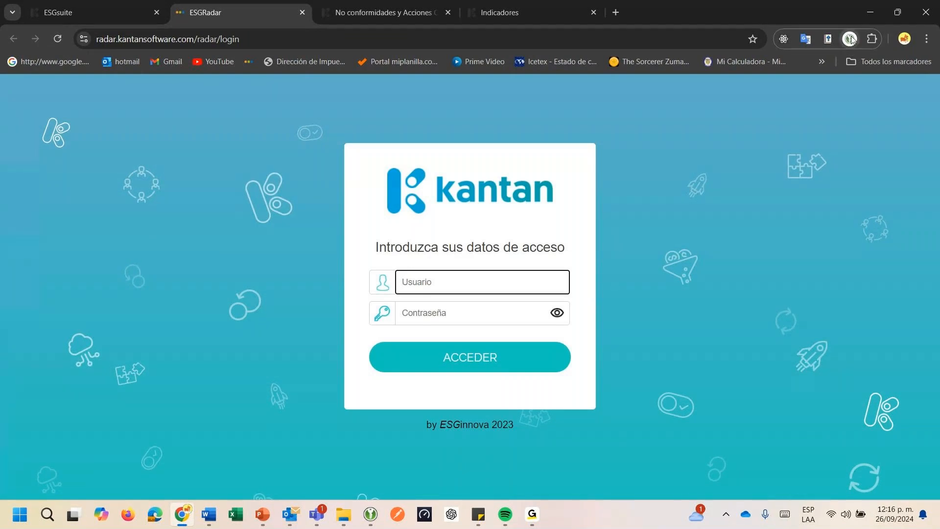
{"action": "left_click", "coordinate": [852, 39]}
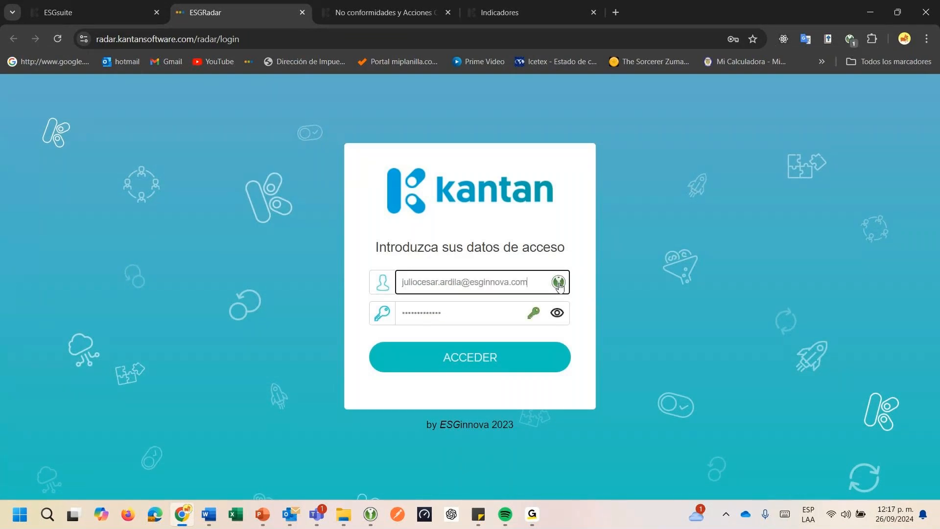
{"action": "left_click", "coordinate": [460, 363]}
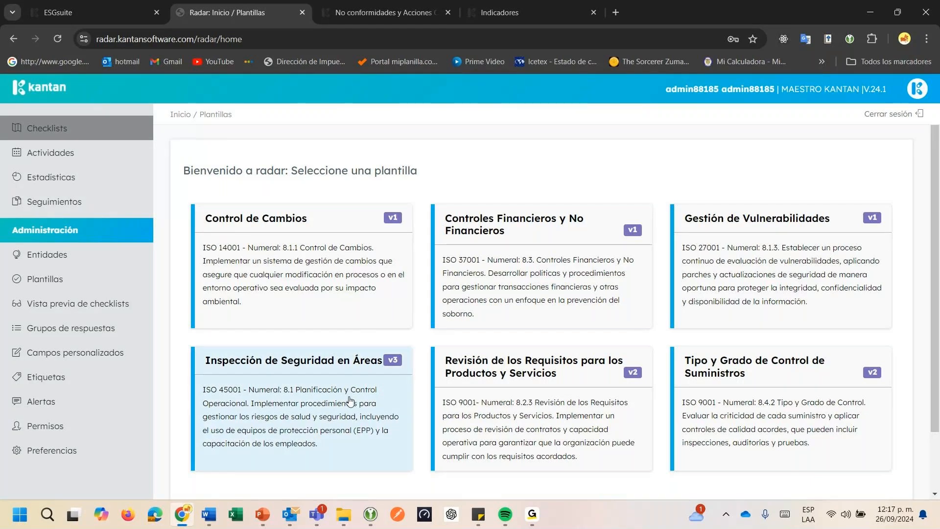
Start a new Inspección de Seguridad en Áreas diagnosis for Sede Principal and fill in the recipient's e-mail under Enviar mail
{"action": "left_click", "coordinate": [278, 401]}
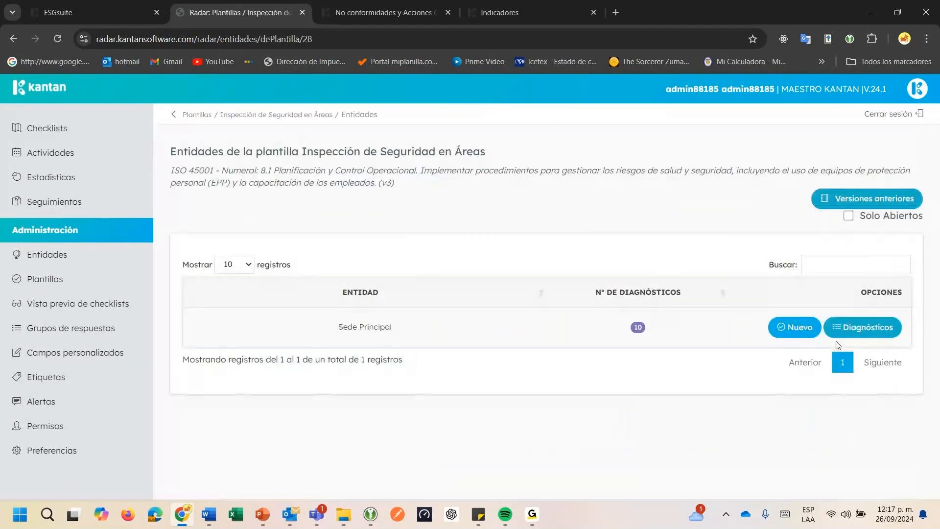
{"action": "left_click", "coordinate": [794, 336]}
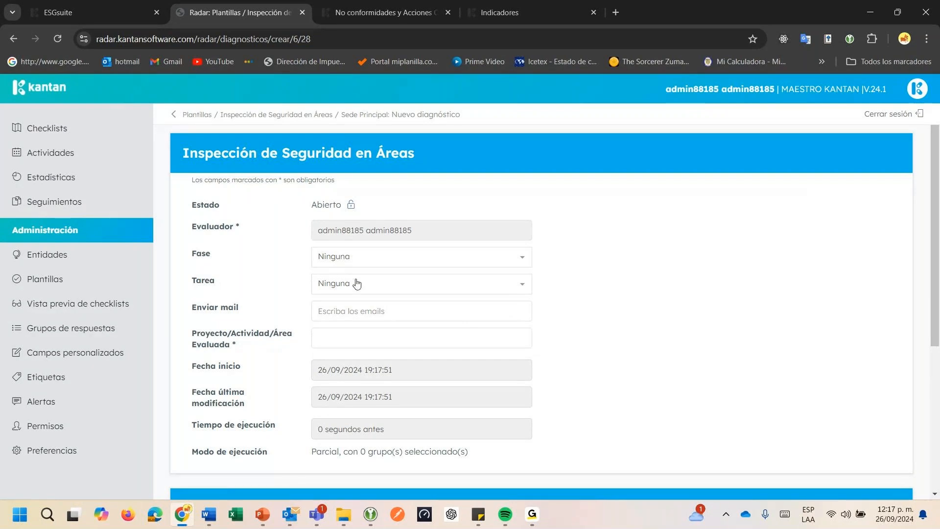
{"action": "scroll", "coordinate": [345, 318], "scroll_direction": "down", "scroll_amount": 1}
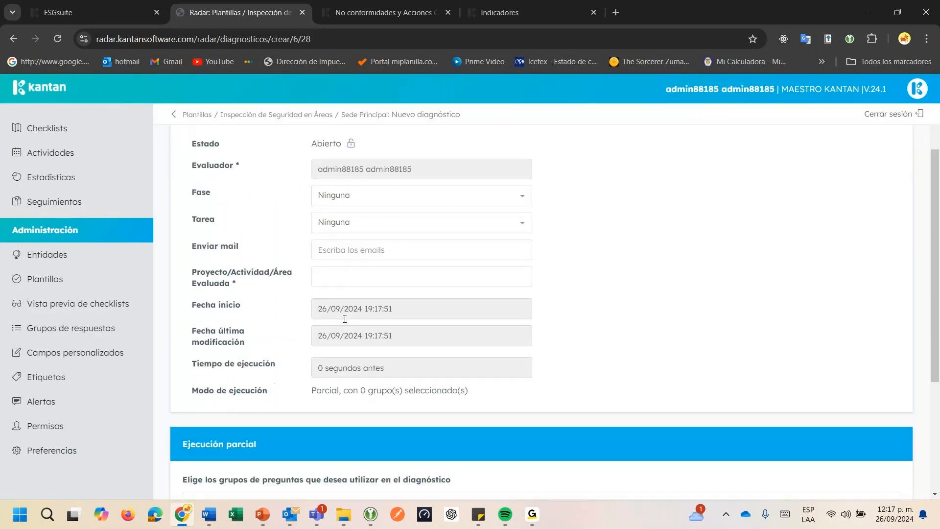
{"action": "left_click", "coordinate": [337, 251]}
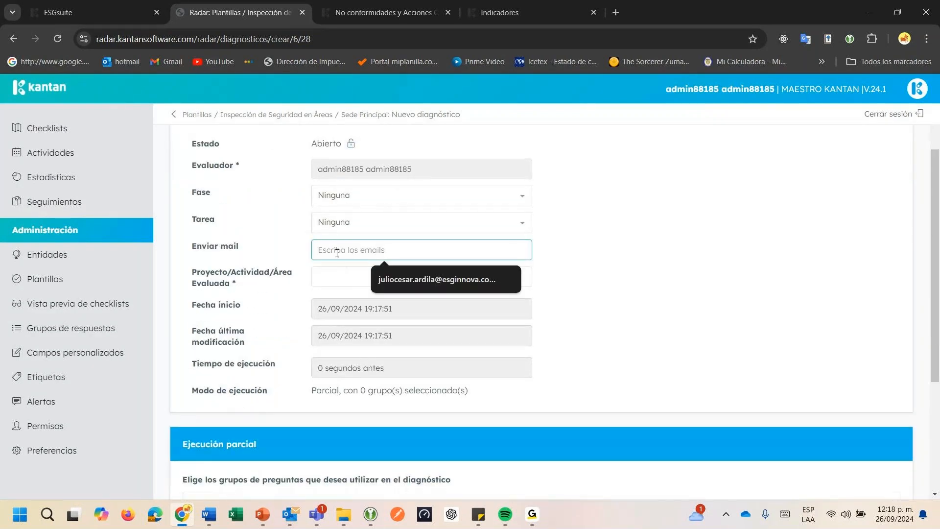
{"action": "left_click", "coordinate": [394, 275]}
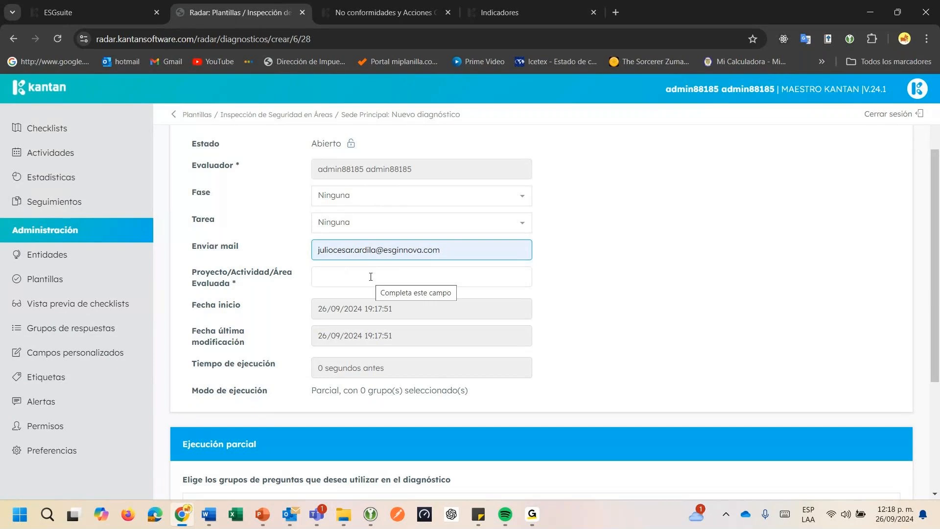
Enter "Kantabria" as the Proyecto/Actividad/Área Evaluada of the new diagnosis
{"action": "left_click", "coordinate": [371, 277]}
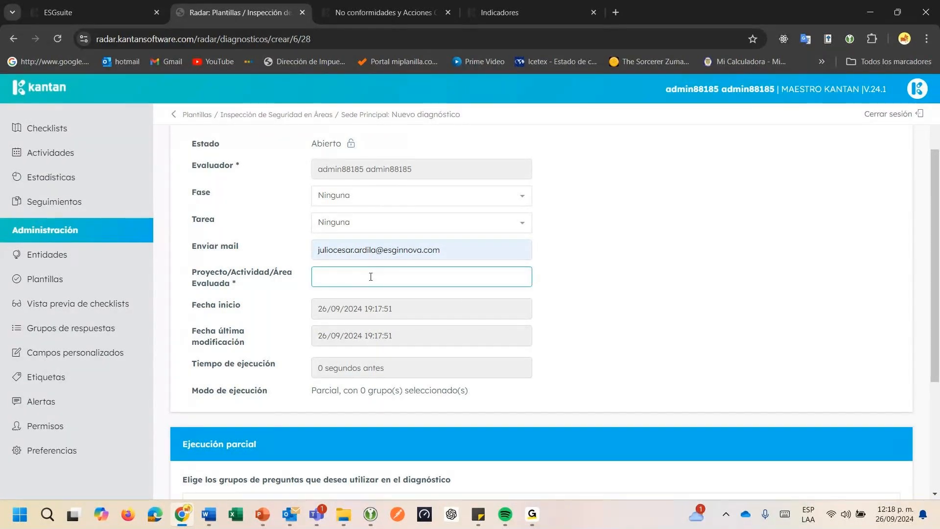
{"action": "type", "text": "Kanto"}
{"action": "type", "text": "bria"}
Choose the PELIGROS FÍSICOS and PELIGROS LOCATIVOS question groups for partial execution and start the diagnosis
{"action": "scroll", "coordinate": [409, 399], "scroll_direction": "down", "scroll_amount": 1}
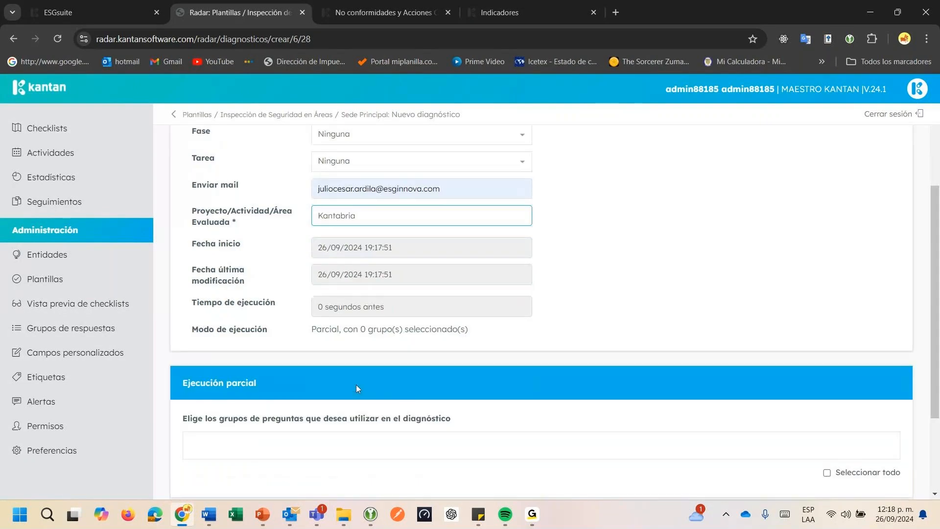
{"action": "scroll", "coordinate": [410, 399], "scroll_direction": "down", "scroll_amount": 2}
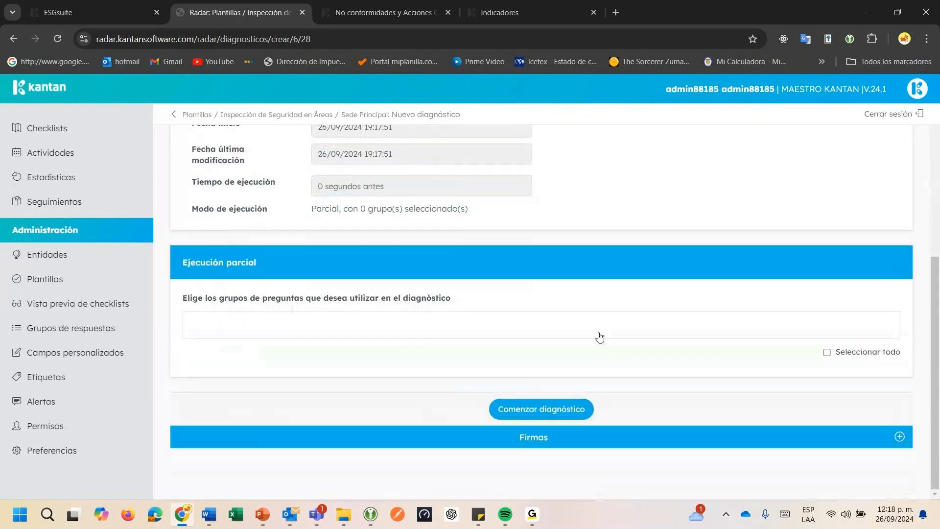
{"action": "left_click", "coordinate": [599, 336]}
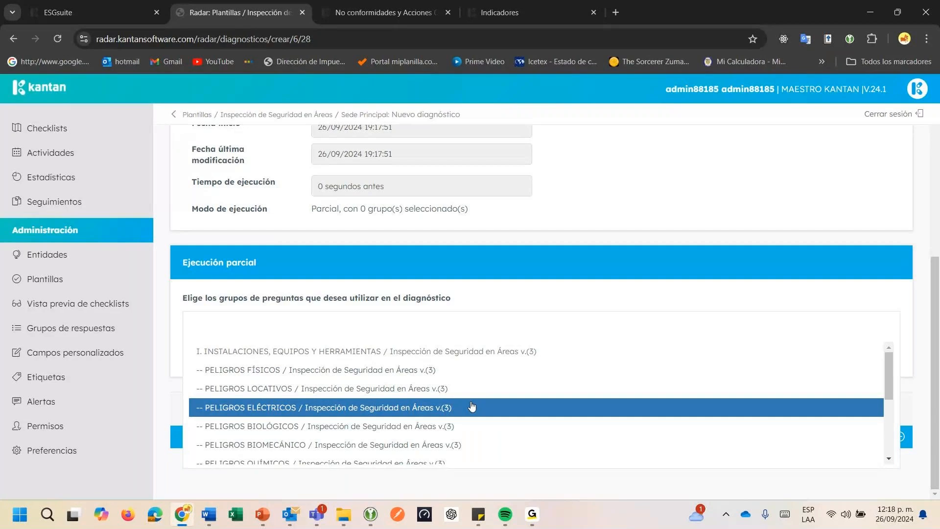
{"action": "left_click", "coordinate": [349, 371]}
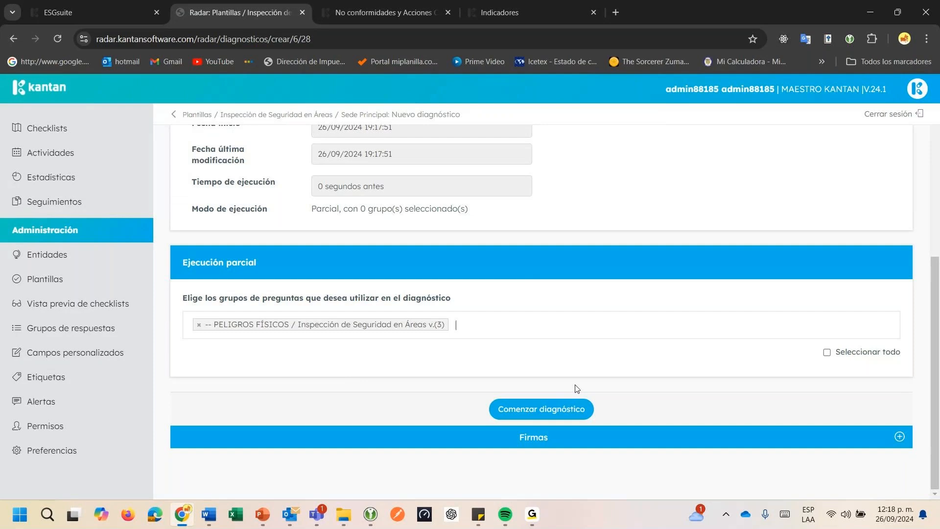
{"action": "left_click", "coordinate": [528, 333]}
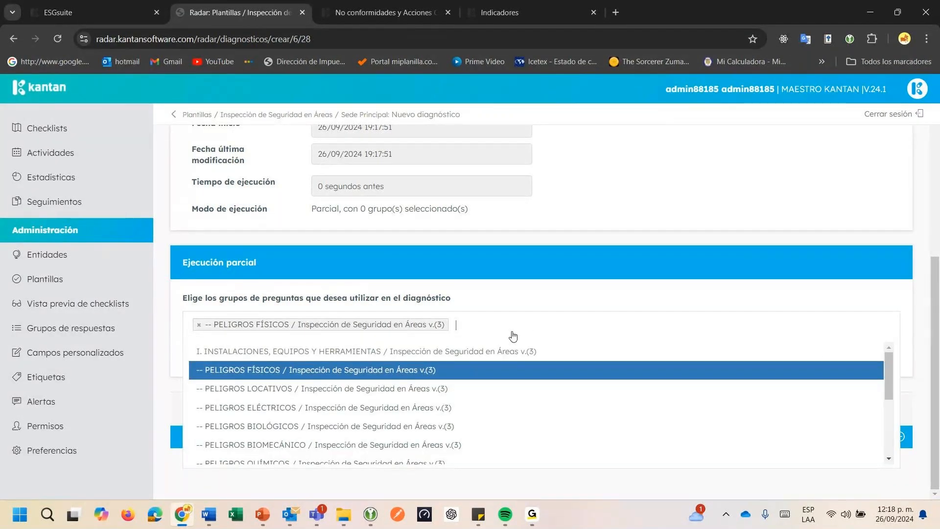
{"action": "left_click", "coordinate": [533, 388]}
{"action": "left_click", "coordinate": [546, 413]}
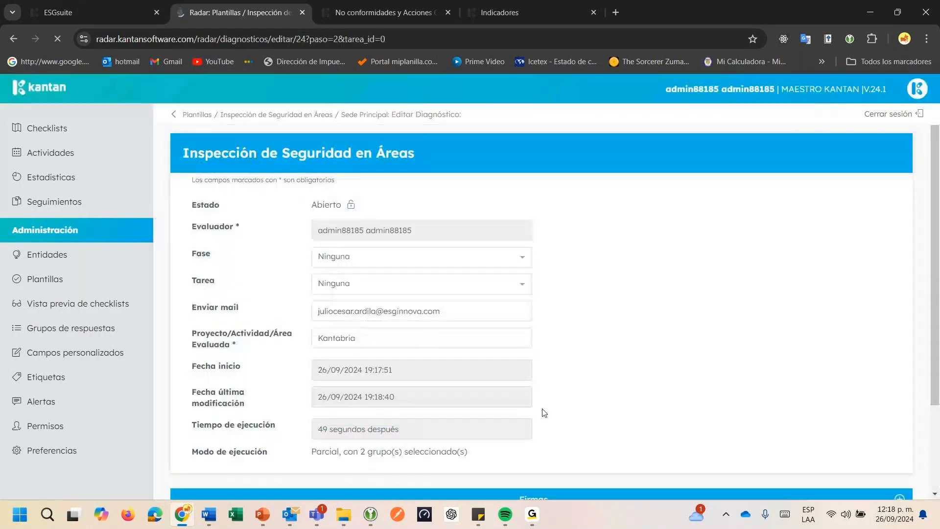
Answer SI to the three physical-hazard questions on artificial and natural lighting, luminaire condition and ventilation
{"action": "scroll", "coordinate": [544, 413], "scroll_direction": "down", "scroll_amount": 3}
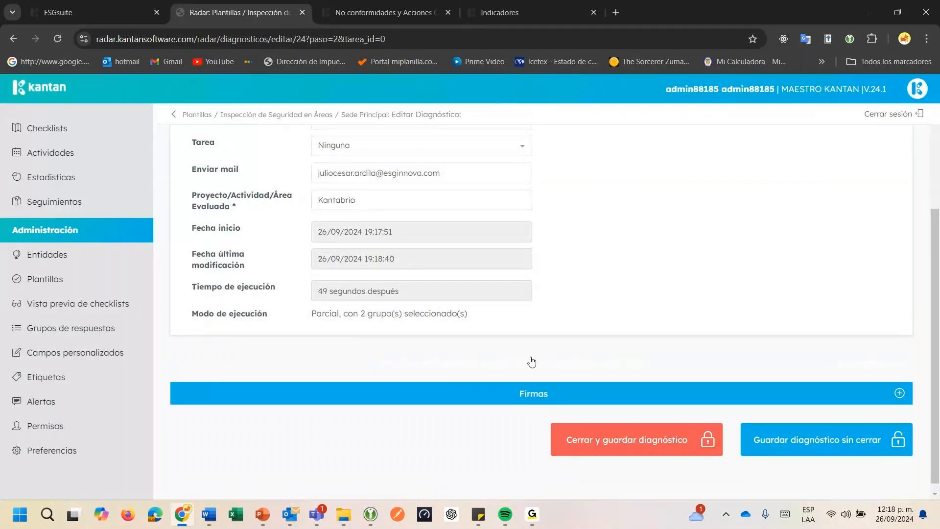
{"action": "scroll", "coordinate": [521, 386], "scroll_direction": "down", "scroll_amount": 3}
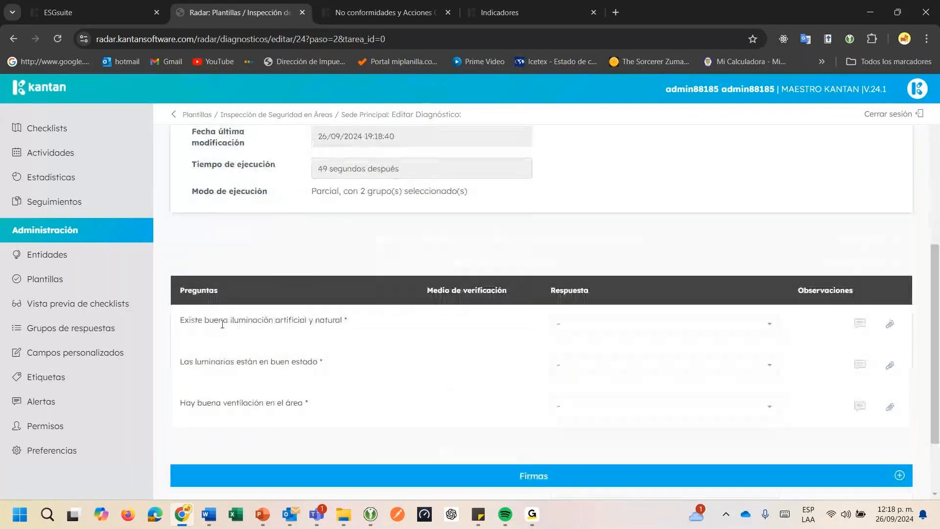
{"action": "left_click_drag", "start_coordinate": [203, 321], "coordinate": [308, 320]}
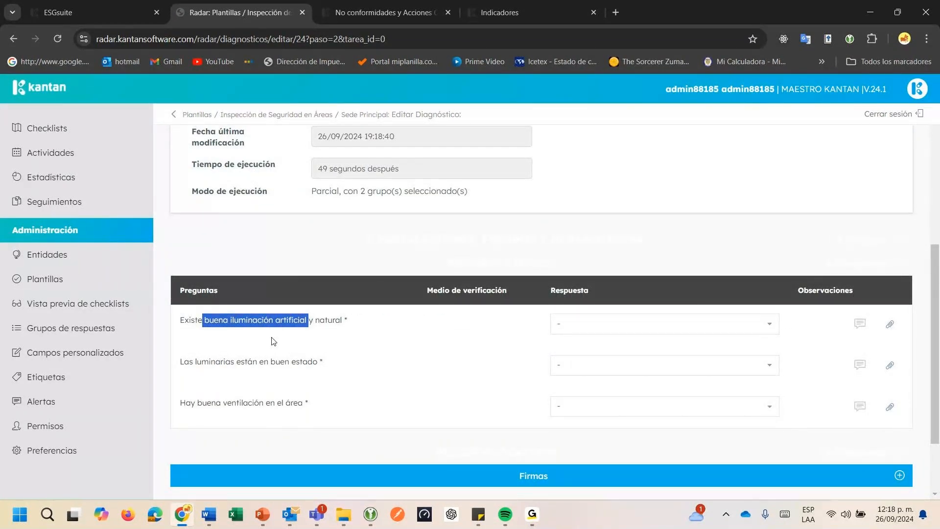
{"action": "left_click", "coordinate": [175, 329]}
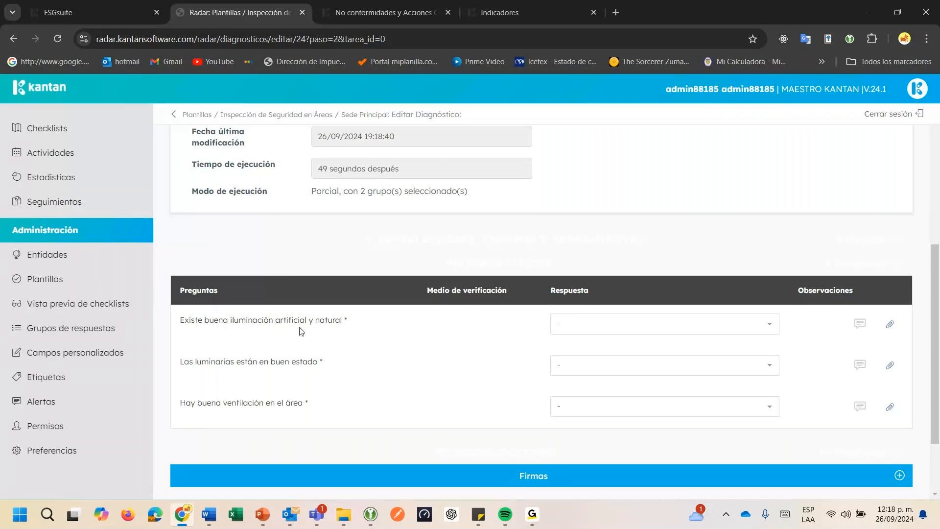
{"action": "left_click", "coordinate": [587, 328]}
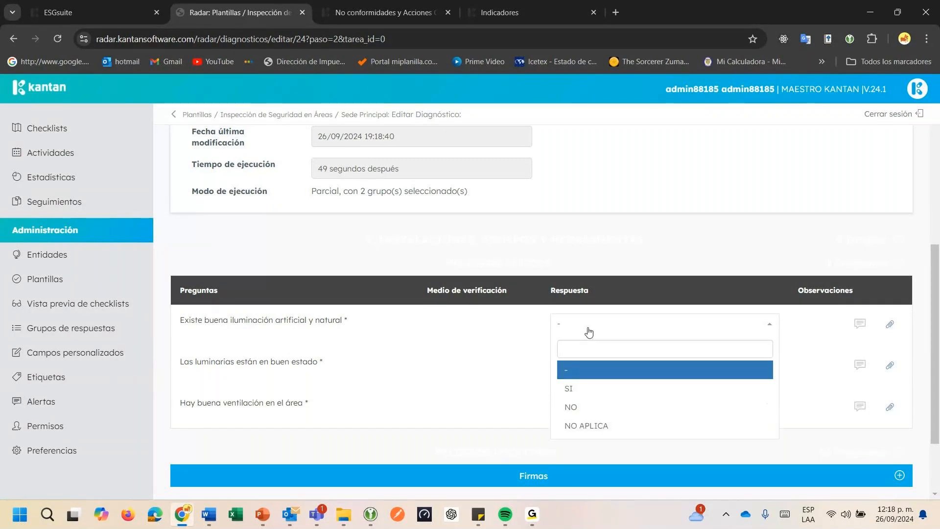
{"action": "left_click", "coordinate": [583, 389]}
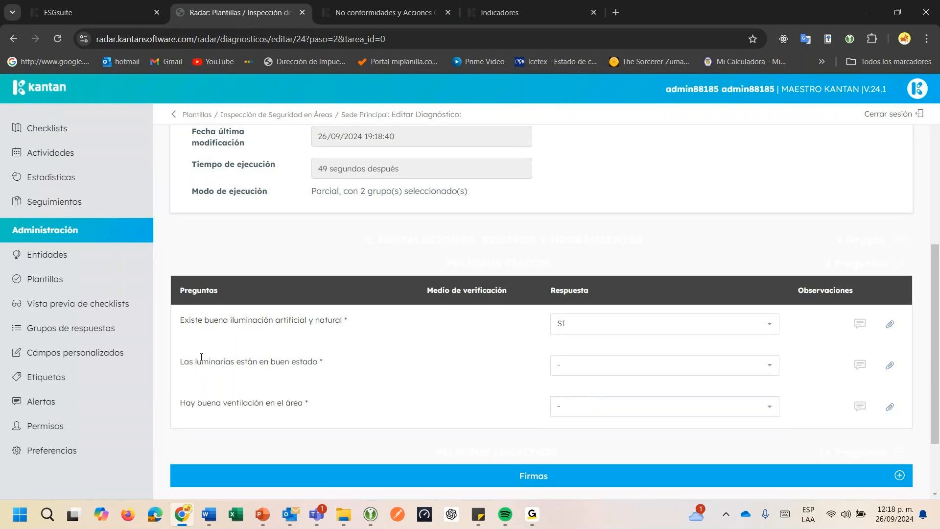
{"action": "left_click_drag", "start_coordinate": [204, 360], "coordinate": [300, 362]}
{"action": "left_click", "coordinate": [598, 363]}
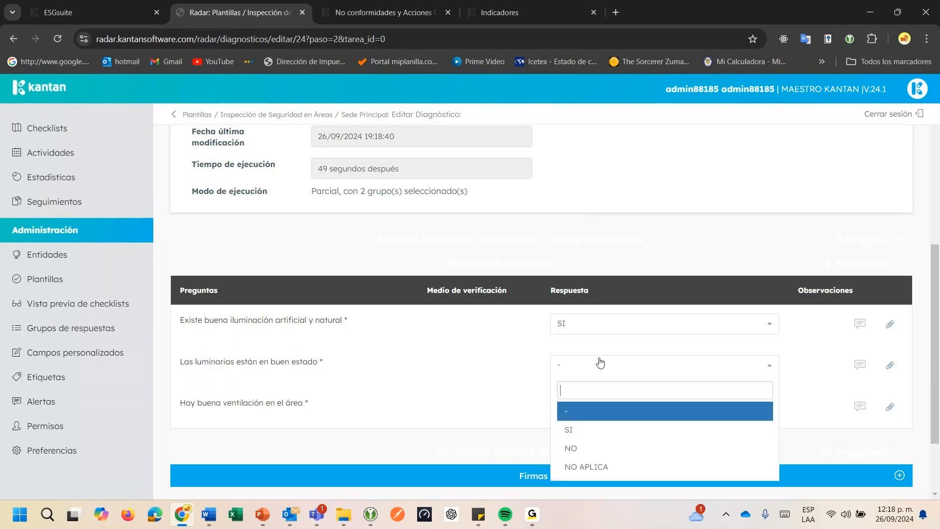
{"action": "left_click", "coordinate": [589, 429]}
{"action": "left_click_drag", "start_coordinate": [224, 404], "coordinate": [308, 404]}
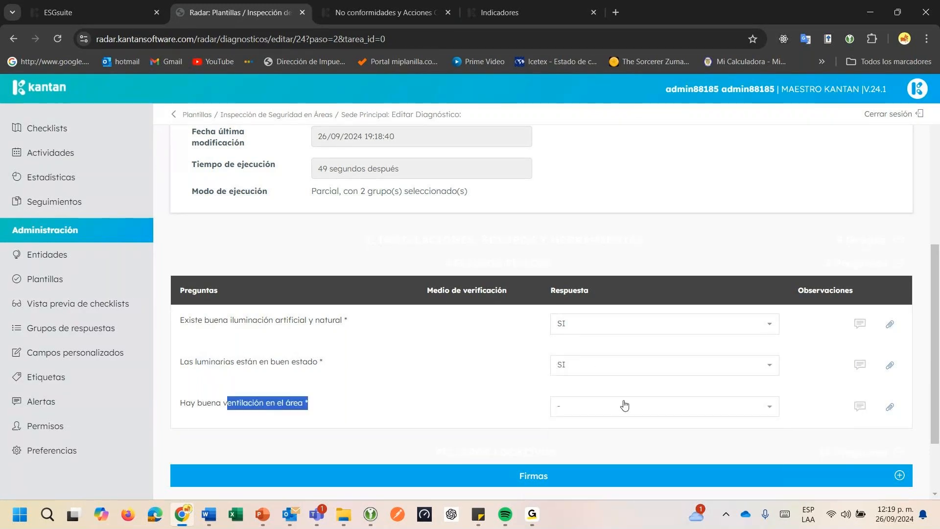
{"action": "left_click", "coordinate": [620, 405]}
{"action": "left_click", "coordinate": [581, 347]}
Answer Cumple for the condition of the walls and No cumple for the condition of the stairs
{"action": "scroll", "coordinate": [484, 400], "scroll_direction": "down", "scroll_amount": 2}
{"action": "scroll", "coordinate": [543, 363], "scroll_direction": "down", "scroll_amount": 3}
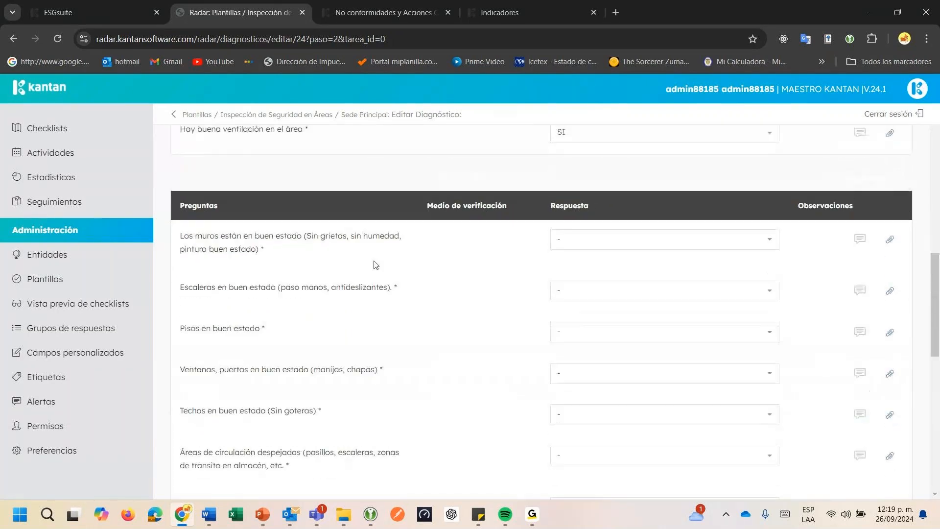
{"action": "left_click", "coordinate": [629, 248]}
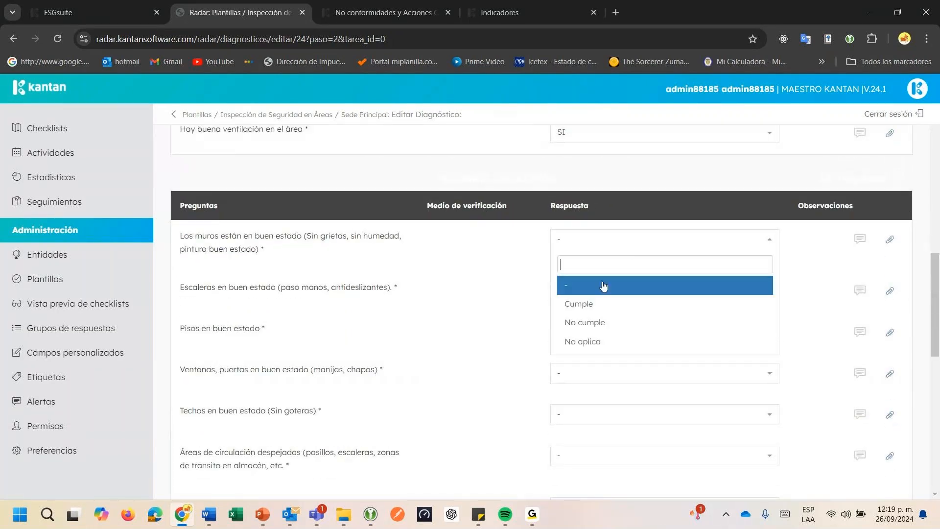
{"action": "left_click", "coordinate": [598, 304]}
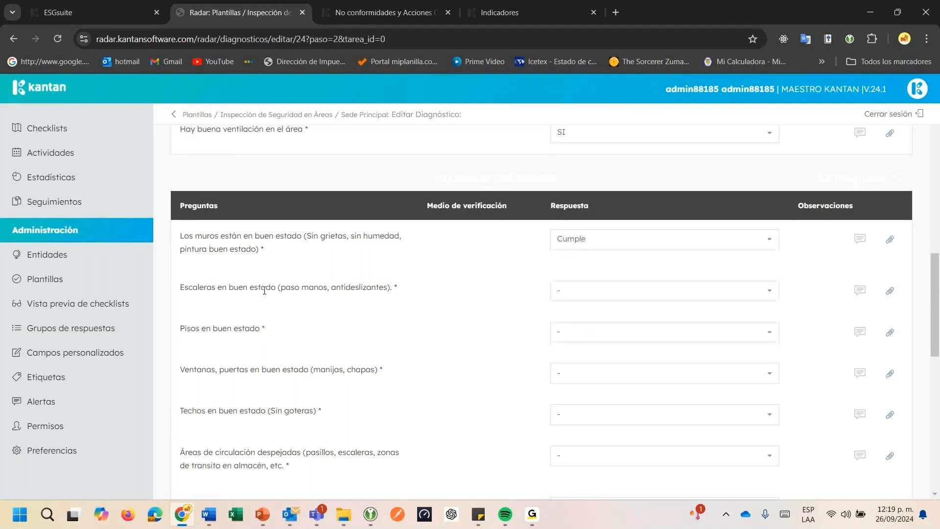
{"action": "left_click_drag", "start_coordinate": [265, 290], "coordinate": [314, 290]}
{"action": "left_click", "coordinate": [566, 298]}
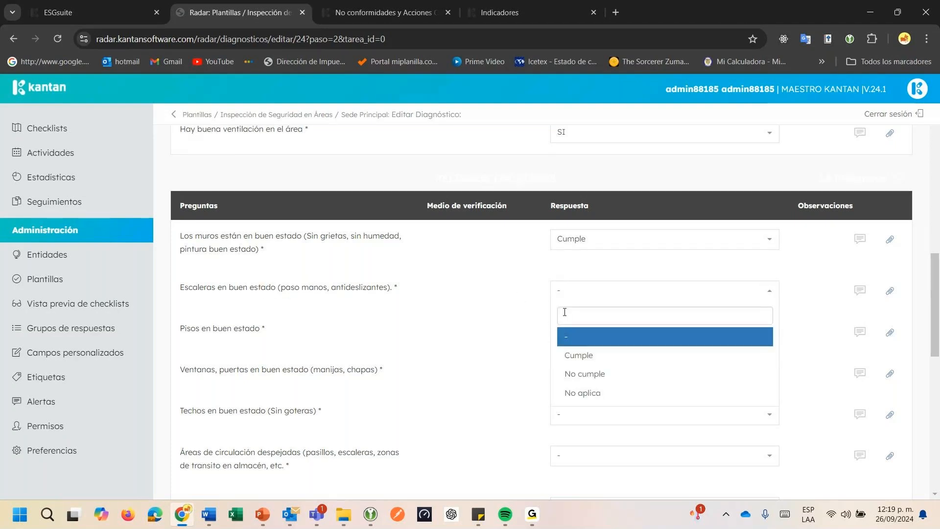
{"action": "left_click", "coordinate": [562, 374]}
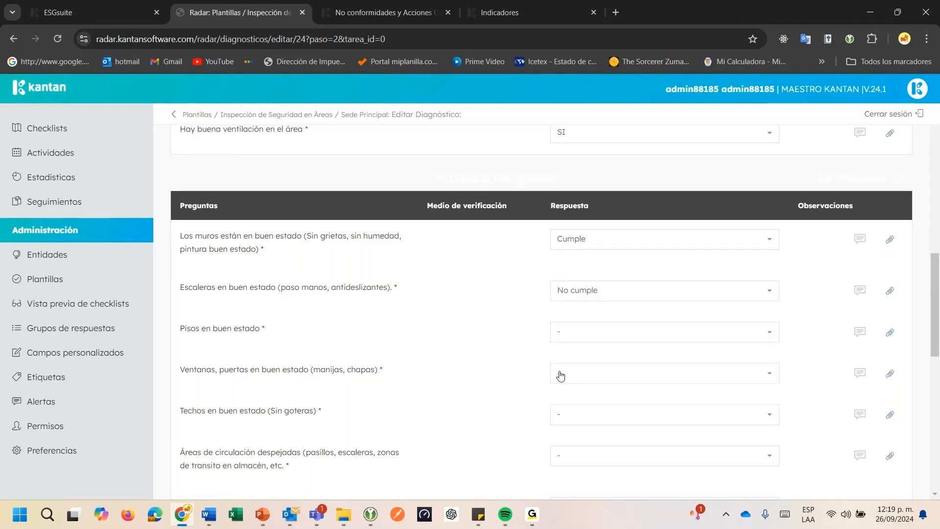
Add the observation "Se evidencia ausencia de pasamanos" to the stairs question and accept it
{"action": "left_click", "coordinate": [856, 294]}
{"action": "type", "text": "Se "}
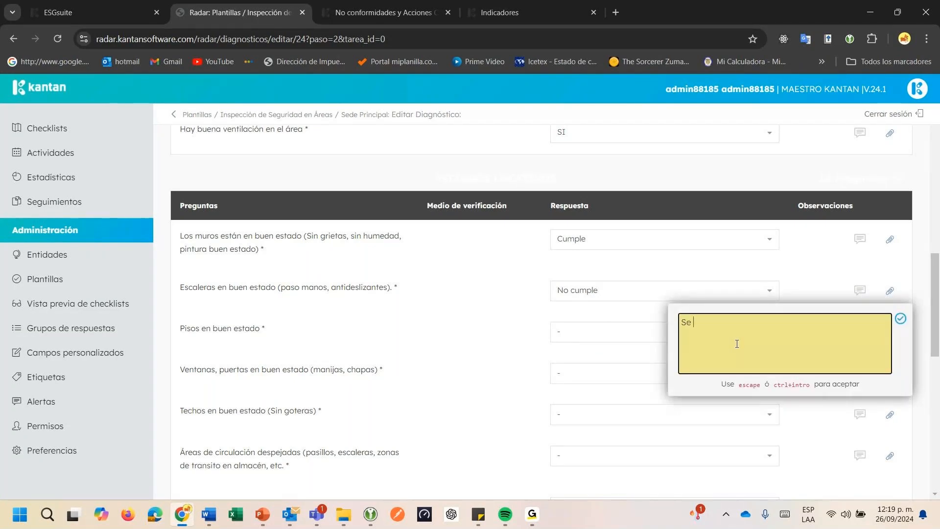
{"action": "type", "text": "evidencia ausencia de pas"}
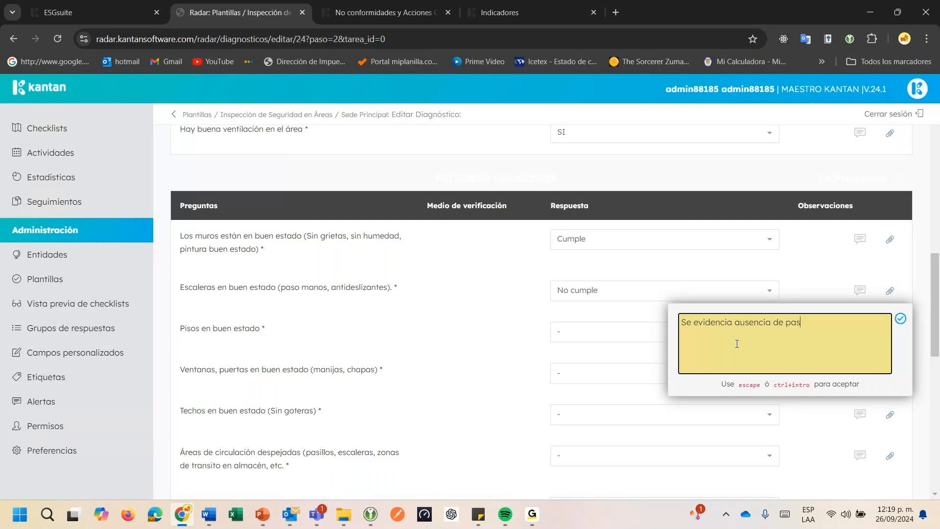
{"action": "type", "text": "amanos"}
{"action": "left_click", "coordinate": [900, 319]}
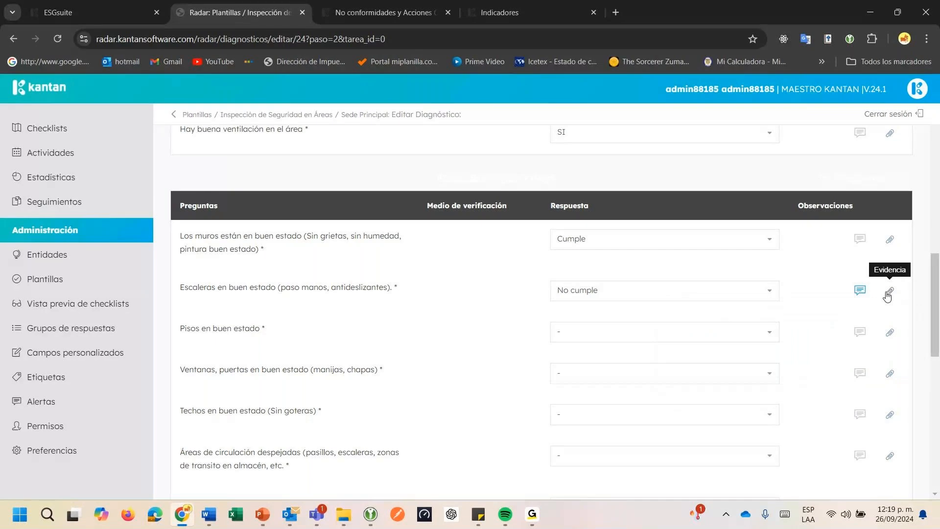
Attach the image accidente andamio.jpg from Escritorio as evidence for the stairs question
{"action": "left_click", "coordinate": [888, 294]}
{"action": "scroll", "coordinate": [848, 382], "scroll_direction": "down", "scroll_amount": 3}
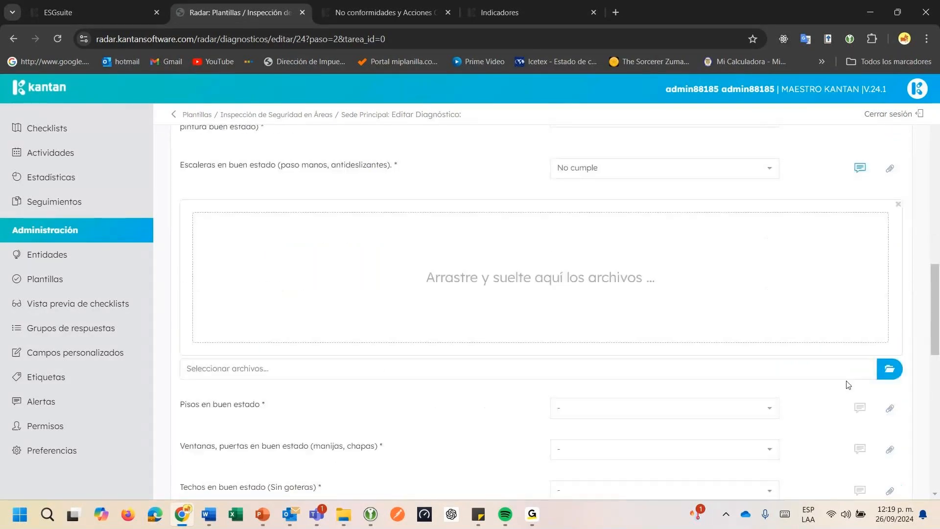
{"action": "left_click", "coordinate": [889, 370]}
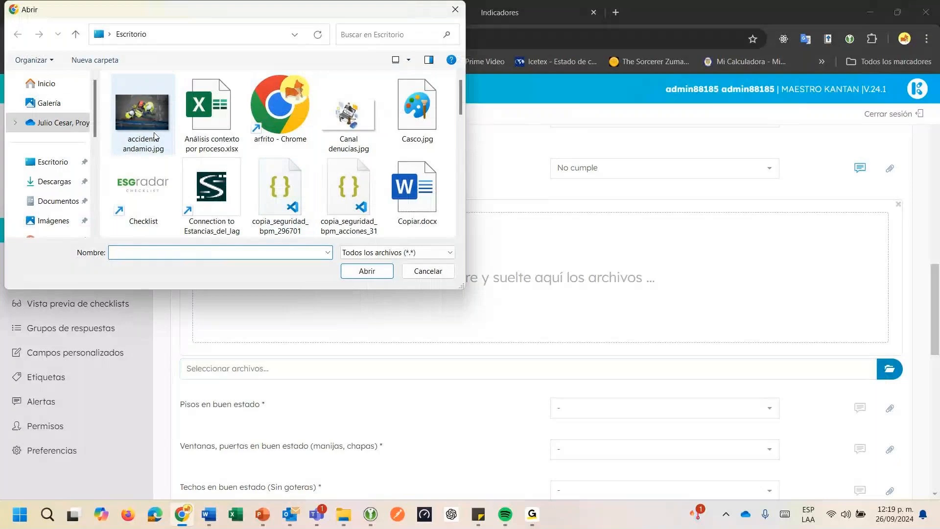
{"action": "left_click", "coordinate": [155, 137]}
{"action": "left_click", "coordinate": [369, 271]}
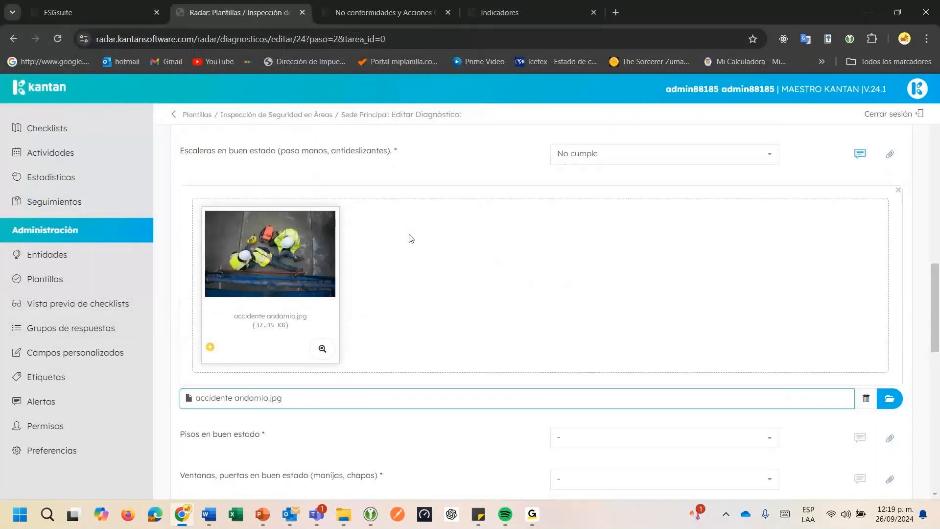
{"action": "scroll", "coordinate": [411, 238], "scroll_direction": "down", "scroll_amount": 3}
{"action": "scroll", "coordinate": [405, 238], "scroll_direction": "up", "scroll_amount": 5}
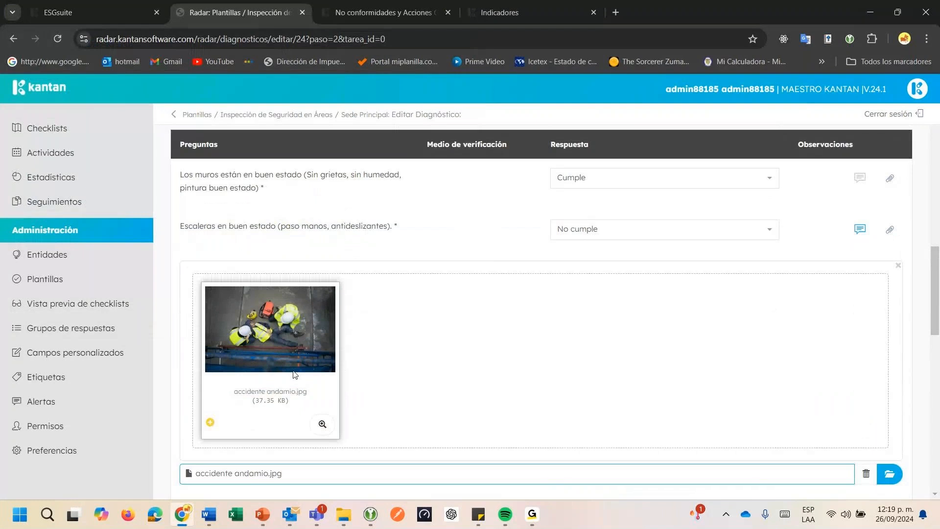
Answer Cumple for the condition of the floors, the windows and doors, and the ceilings
{"action": "scroll", "coordinate": [473, 285], "scroll_direction": "down", "scroll_amount": 1}
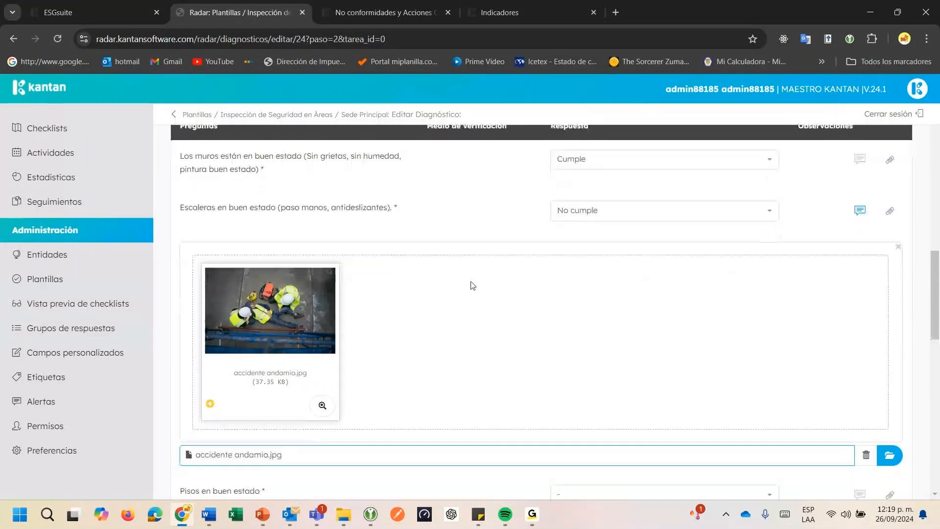
{"action": "scroll", "coordinate": [473, 286], "scroll_direction": "down", "scroll_amount": 5}
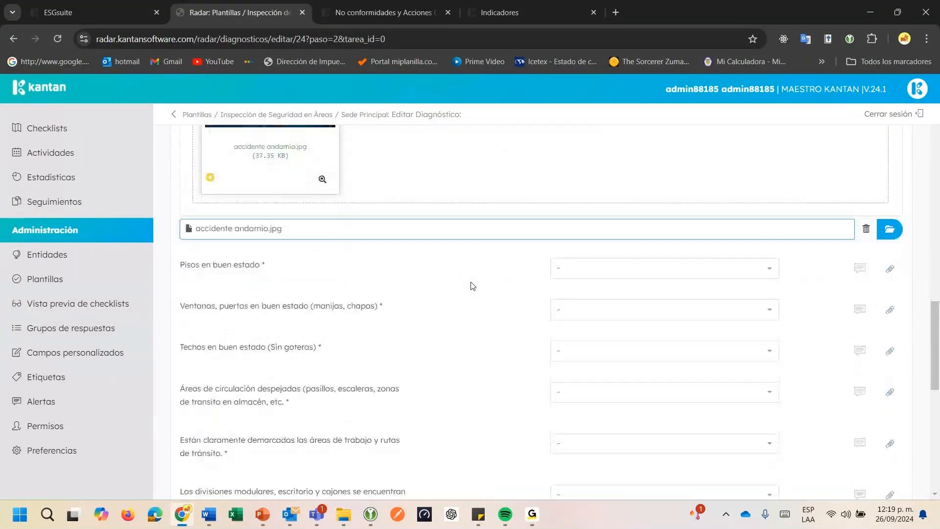
{"action": "left_click", "coordinate": [602, 268]}
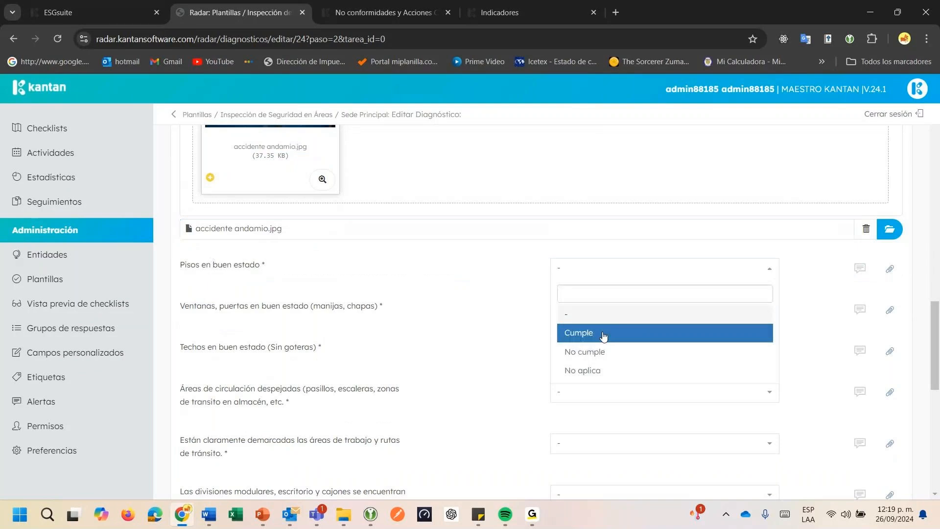
{"action": "left_click", "coordinate": [604, 335]}
{"action": "left_click", "coordinate": [606, 313]}
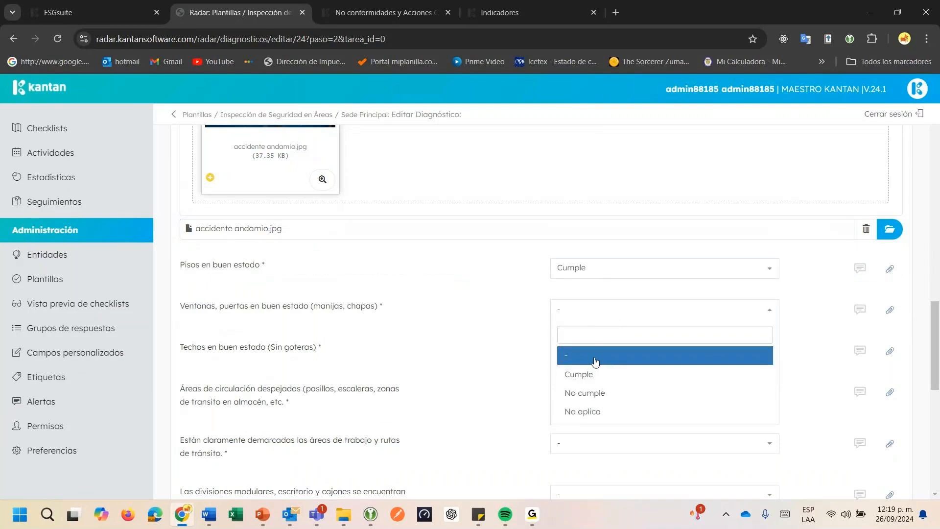
{"action": "left_click", "coordinate": [595, 374]}
{"action": "left_click", "coordinate": [596, 352]}
{"action": "left_click", "coordinate": [585, 415]}
Answer Cumple for the clear circulation areas and for the demarcation of work areas and transit routes
{"action": "scroll", "coordinate": [291, 284], "scroll_direction": "down", "scroll_amount": 2}
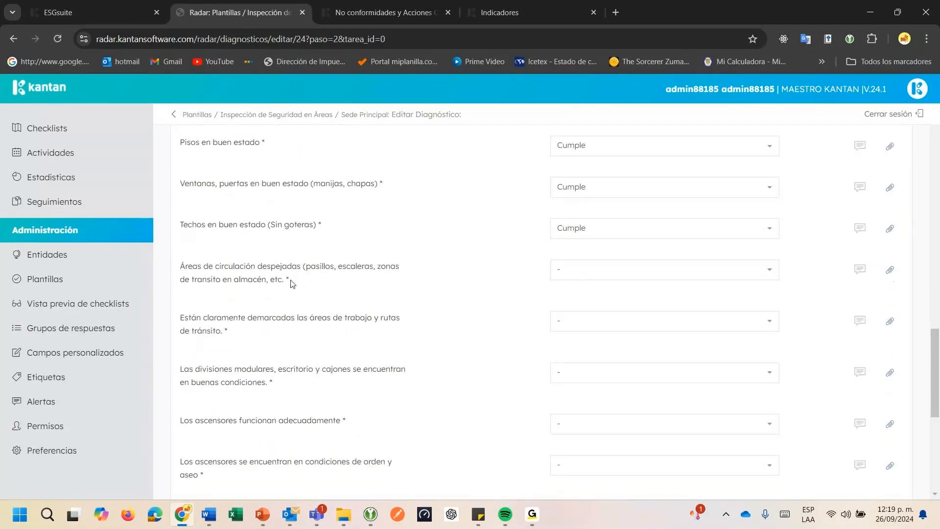
{"action": "left_click_drag", "start_coordinate": [287, 267], "coordinate": [324, 270]}
{"action": "left_click", "coordinate": [578, 273]}
{"action": "left_click", "coordinate": [582, 340]}
{"action": "left_click", "coordinate": [590, 322]}
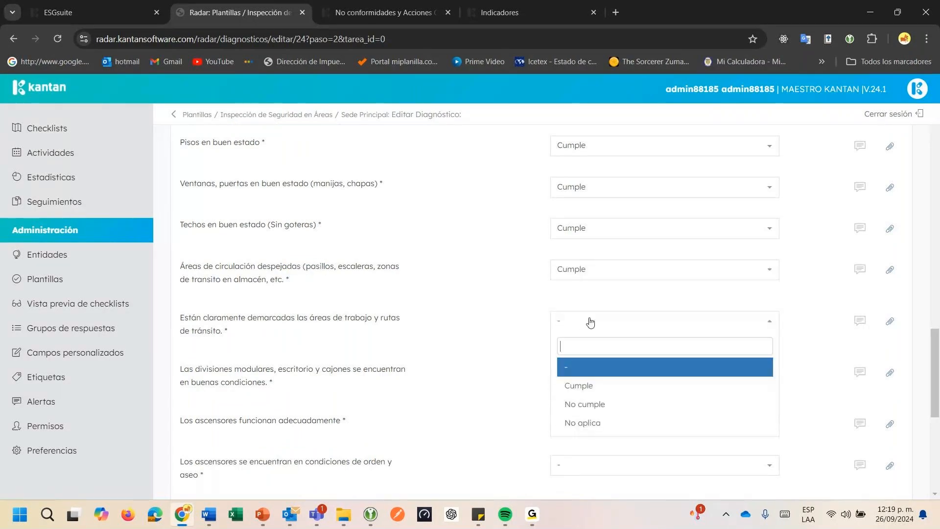
{"action": "left_click", "coordinate": [573, 385]}
Answer Cumple for the modular divisions and desks, elevator operation, elevator order and cleanliness, and control-panel buttons
{"action": "scroll", "coordinate": [581, 370], "scroll_direction": "down", "scroll_amount": 1}
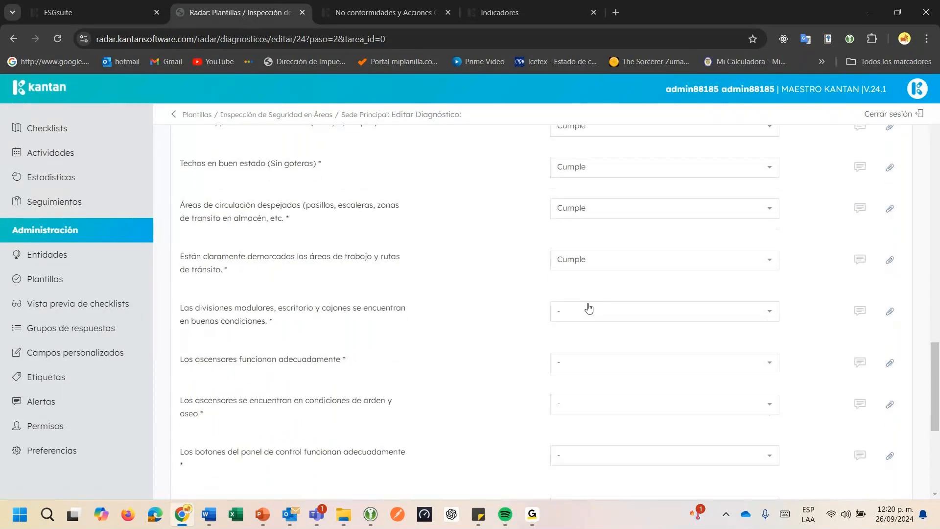
{"action": "left_click", "coordinate": [582, 319]}
{"action": "left_click", "coordinate": [578, 377]}
{"action": "scroll", "coordinate": [583, 268], "scroll_direction": "down", "scroll_amount": 2}
{"action": "left_click", "coordinate": [582, 247]}
{"action": "left_click", "coordinate": [581, 304]}
{"action": "left_click", "coordinate": [582, 288]}
{"action": "left_click", "coordinate": [585, 344]}
{"action": "left_click", "coordinate": [588, 335]}
{"action": "left_click", "coordinate": [582, 382]}
{"action": "left_click", "coordinate": [585, 338]}
{"action": "left_click", "coordinate": [592, 408]}
{"action": "scroll", "coordinate": [592, 407], "scroll_direction": "down", "scroll_amount": 1}
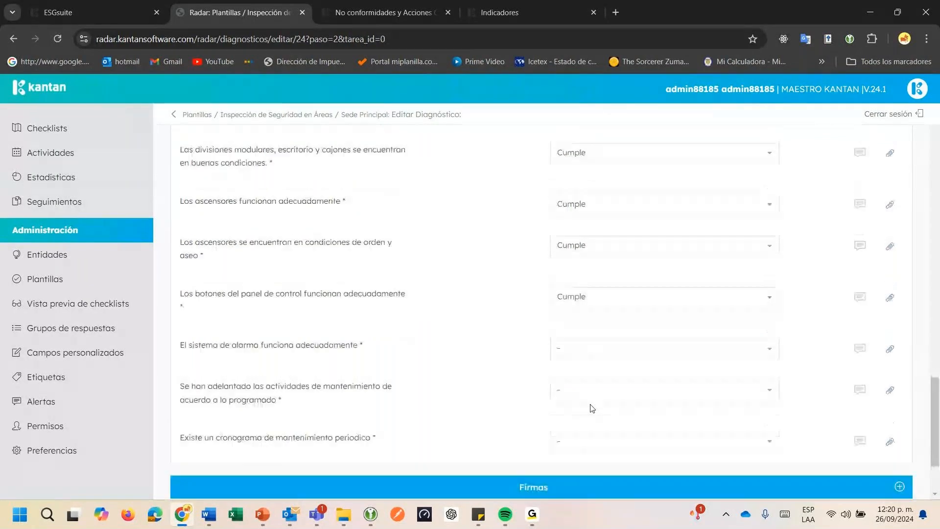
Answer Cumple for the alarm system and the scheduled maintenance activities, and SI for the periodic maintenance schedule
{"action": "left_click", "coordinate": [599, 362]}
{"action": "left_click", "coordinate": [583, 431]}
{"action": "left_click", "coordinate": [583, 417]}
{"action": "left_click", "coordinate": [572, 363]}
{"action": "scroll", "coordinate": [562, 369], "scroll_direction": "down", "scroll_amount": 1}
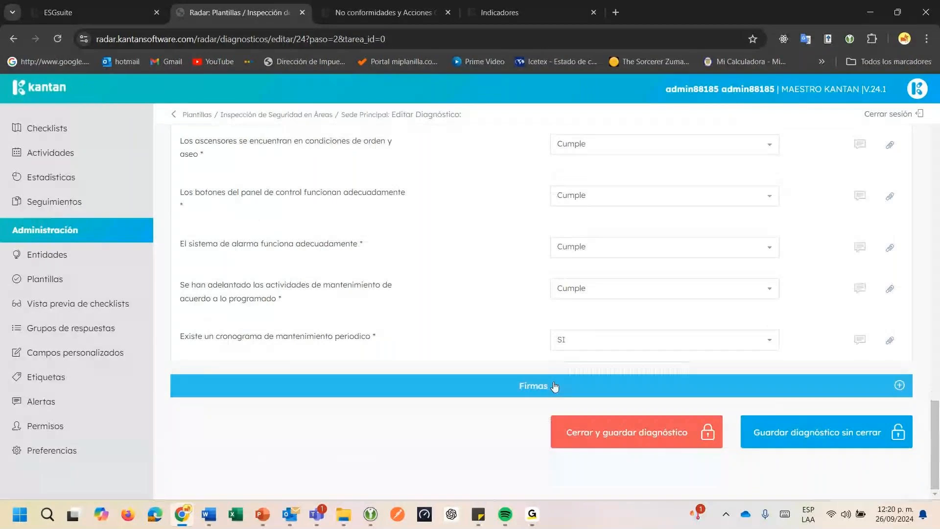
Expand the Firmas section, draw the inspector's signature, then enter the supervisor's name and draw the supervisor's signature
{"action": "left_click", "coordinate": [552, 385]}
{"action": "scroll", "coordinate": [550, 376], "scroll_direction": "down", "scroll_amount": 3}
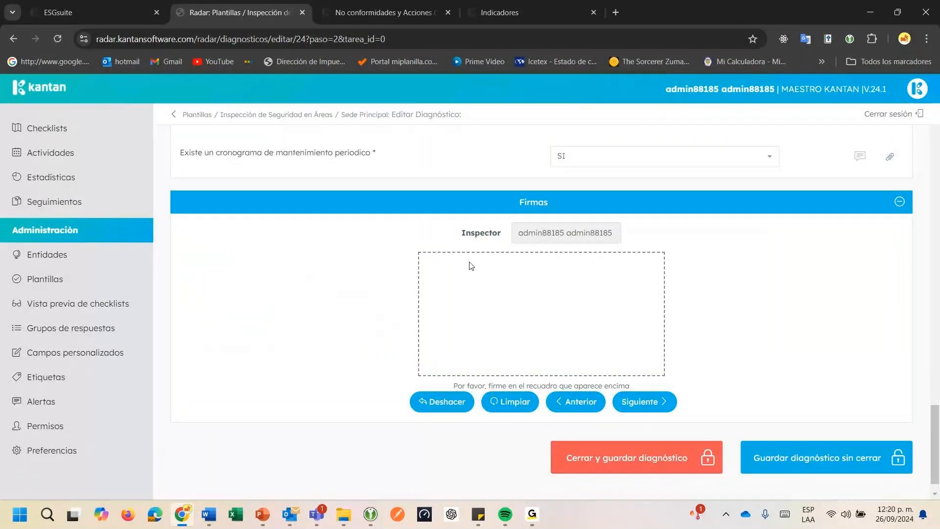
{"action": "mouse_move", "coordinate": [464, 304]}
{"action": "left_mouse_down"}
{"action": "mouse_move", "coordinate": [481, 257]}
{"action": "mouse_move", "coordinate": [500, 327]}
{"action": "mouse_move", "coordinate": [465, 338]}
{"action": "mouse_move", "coordinate": [485, 297]}
{"action": "mouse_move", "coordinate": [521, 322]}
{"action": "mouse_move", "coordinate": [487, 337]}
{"action": "left_mouse_up"}
{"action": "left_click", "coordinate": [636, 401]}
{"action": "left_click", "coordinate": [544, 227]}
{"action": "left_click", "coordinate": [577, 271]}
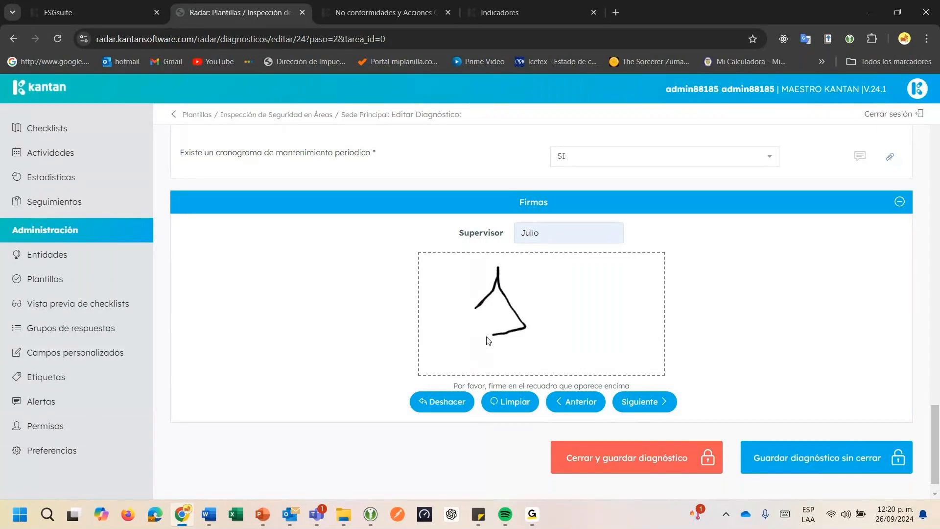
{"action": "left_click", "coordinate": [636, 407]}
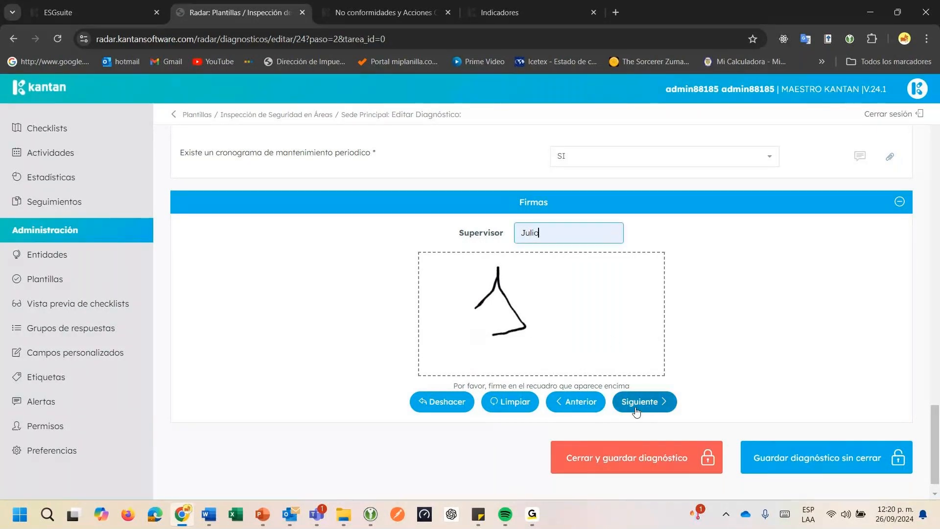
Close and save the diagnosis, and agree to send its results by e-mail
{"action": "scroll", "coordinate": [538, 319], "scroll_direction": "down", "scroll_amount": 1}
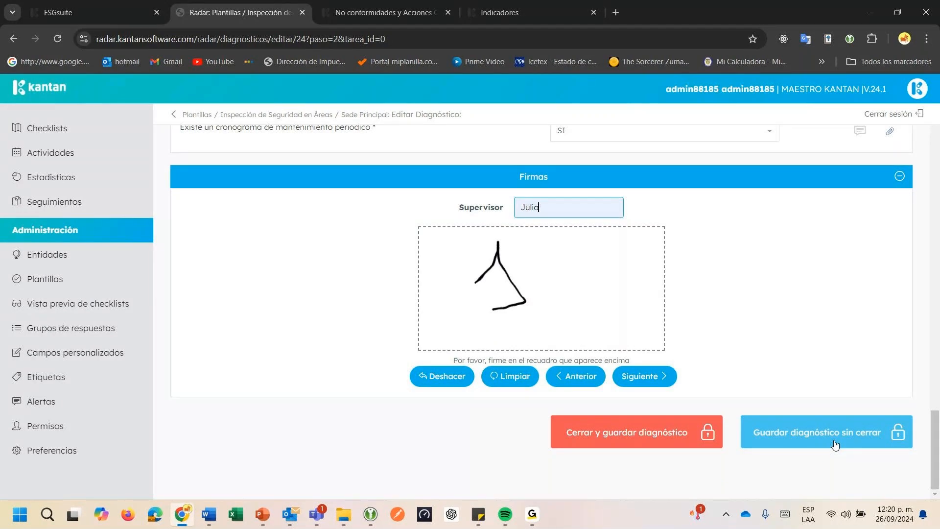
{"action": "left_click", "coordinate": [687, 435]}
{"action": "left_click", "coordinate": [687, 434]}
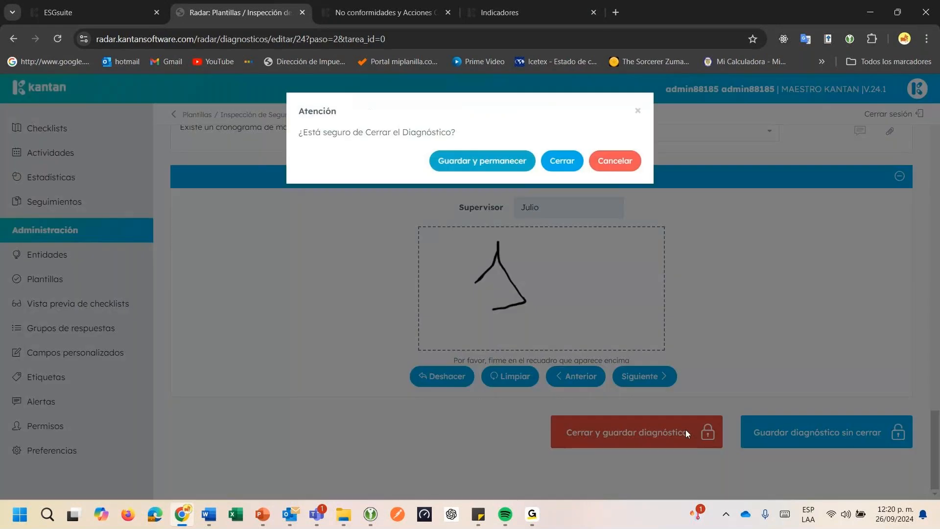
{"action": "left_click", "coordinate": [561, 162]}
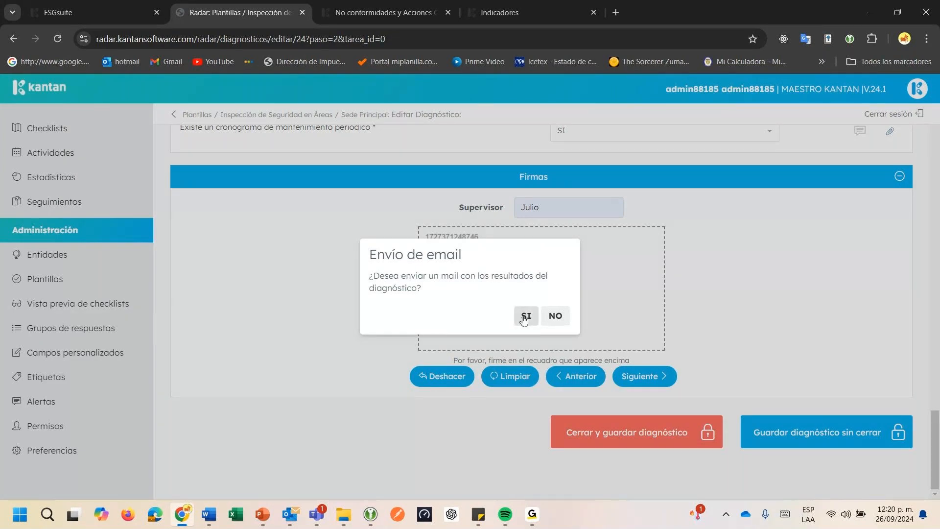
{"action": "left_click", "coordinate": [524, 317]}
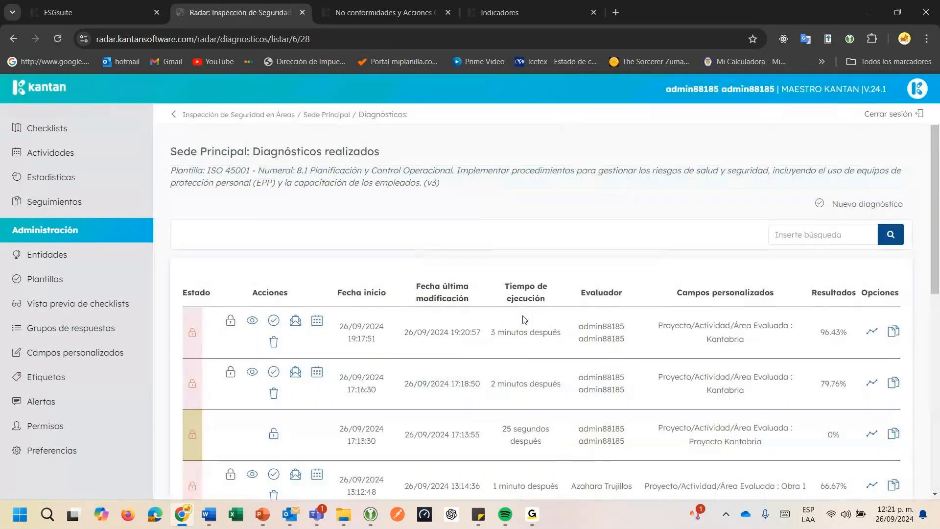
Run Actualizar for Radar in ESGsuite and return to the list of completed diagnoses
{"action": "left_click", "coordinate": [93, 13]}
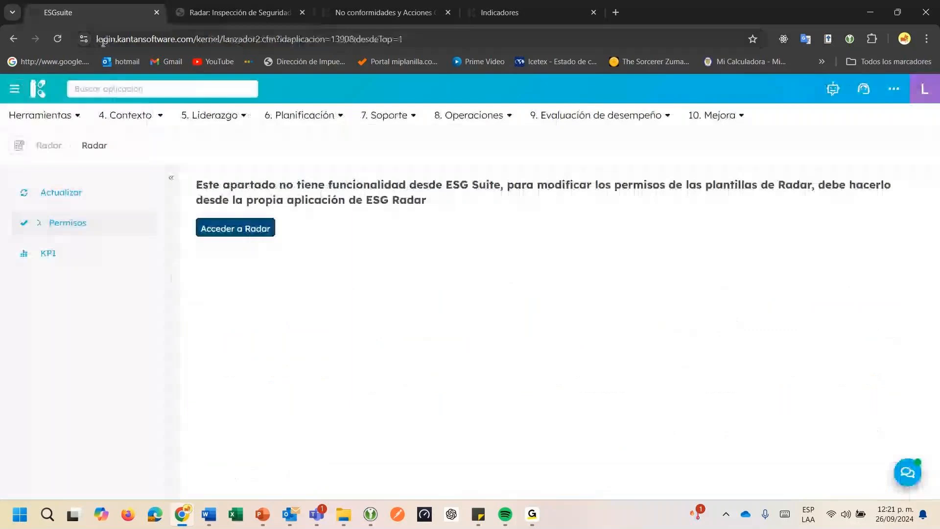
{"action": "left_click", "coordinate": [74, 196]}
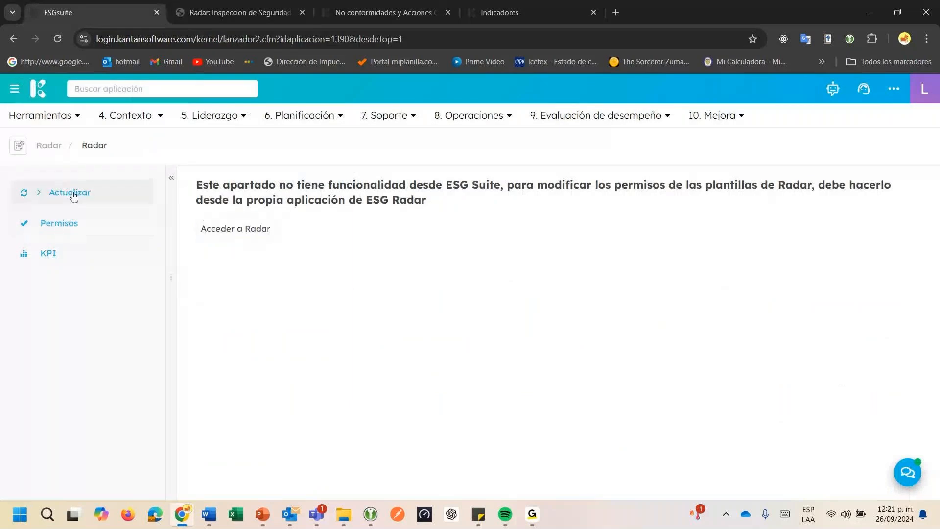
{"action": "left_click", "coordinate": [232, 16]}
Open the results of the most recent Kantabria diagnosis and examine the stairs answer under Peligros Locativos
{"action": "scroll", "coordinate": [482, 287], "scroll_direction": "up", "scroll_amount": 3}
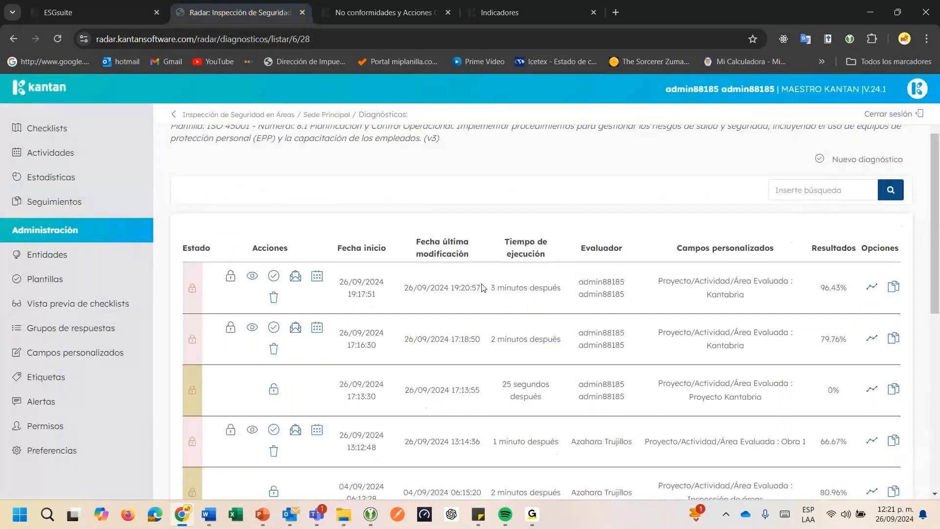
{"action": "scroll", "coordinate": [482, 288], "scroll_direction": "down", "scroll_amount": 2}
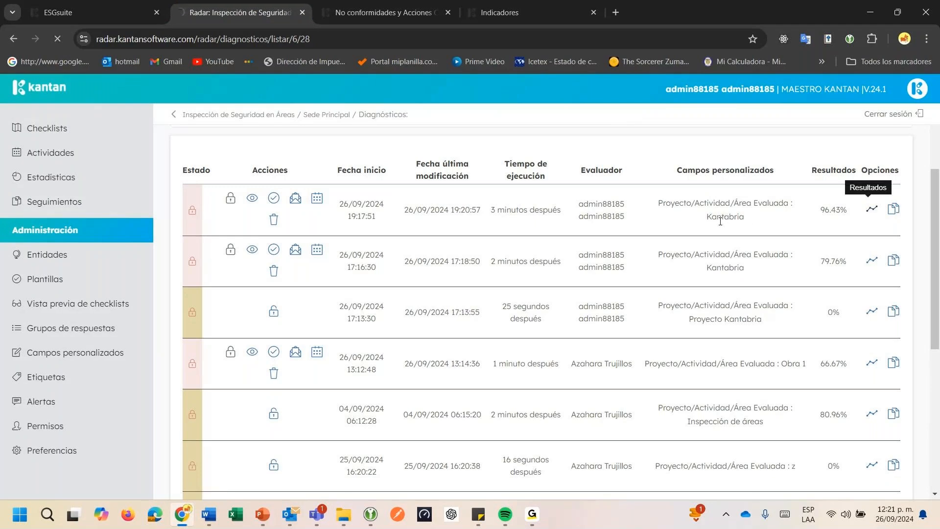
{"action": "left_click", "coordinate": [872, 209]}
{"action": "scroll", "coordinate": [717, 229], "scroll_direction": "down", "scroll_amount": 3}
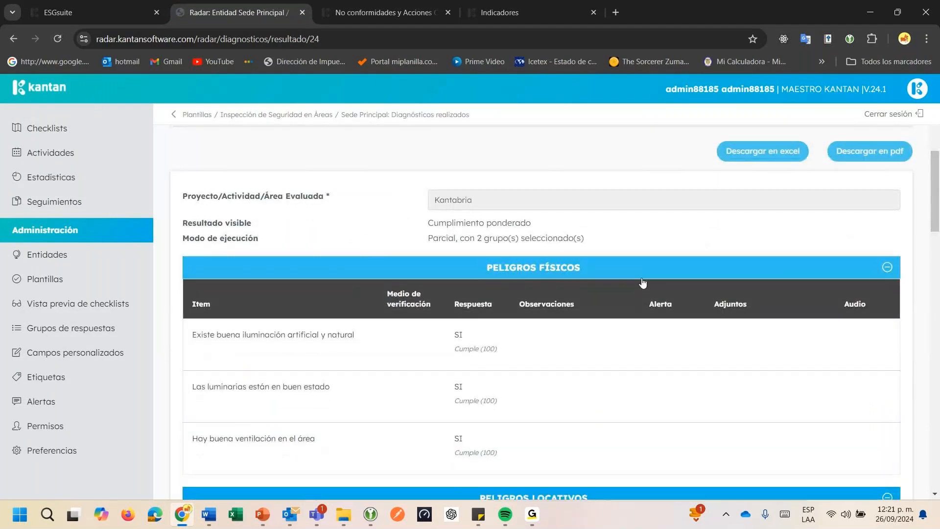
{"action": "scroll", "coordinate": [643, 283], "scroll_direction": "down", "scroll_amount": 6}
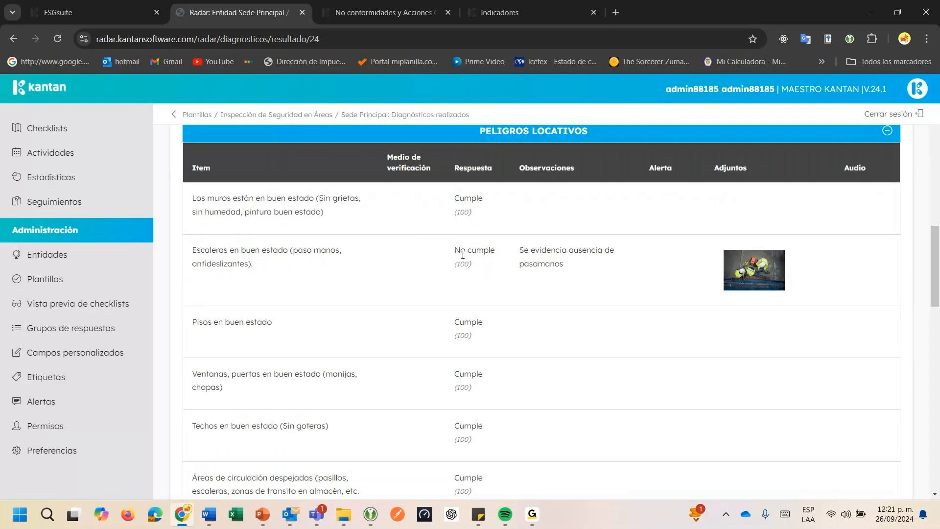
{"action": "left_click_drag", "start_coordinate": [463, 253], "coordinate": [485, 253]}
Review the remaining answers, the signatures and the overall compliance percentage of the diagnosis
{"action": "scroll", "coordinate": [574, 272], "scroll_direction": "up", "scroll_amount": 2}
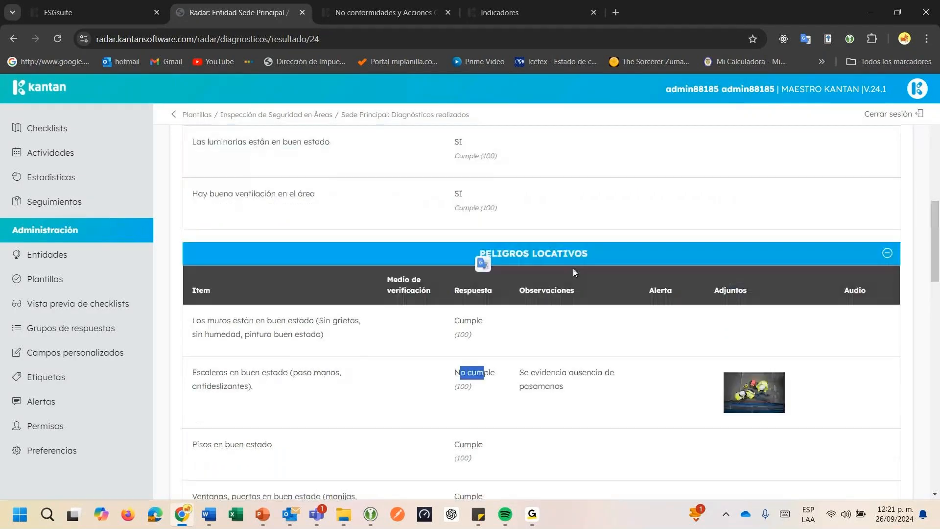
{"action": "scroll", "coordinate": [574, 272], "scroll_direction": "down", "scroll_amount": 10}
{"action": "scroll", "coordinate": [575, 273], "scroll_direction": "down", "scroll_amount": 5}
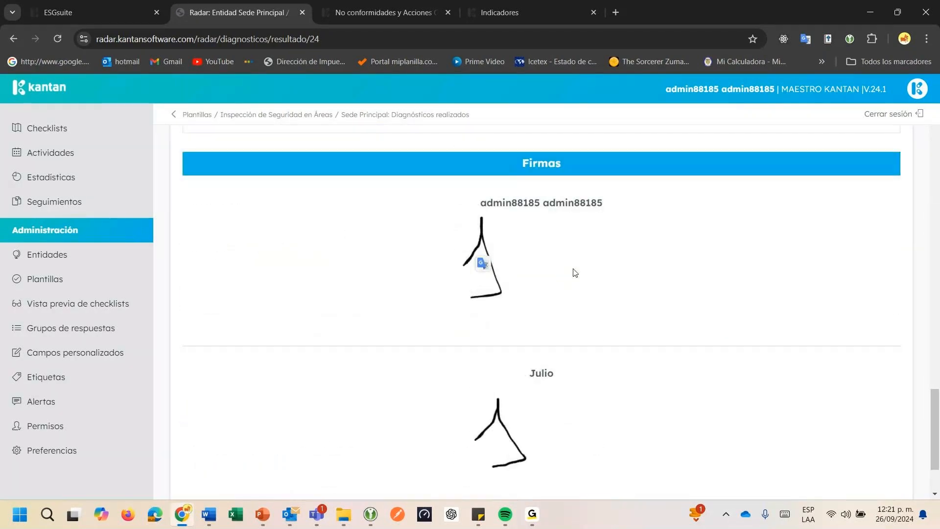
{"action": "scroll", "coordinate": [575, 273], "scroll_direction": "up", "scroll_amount": 15}
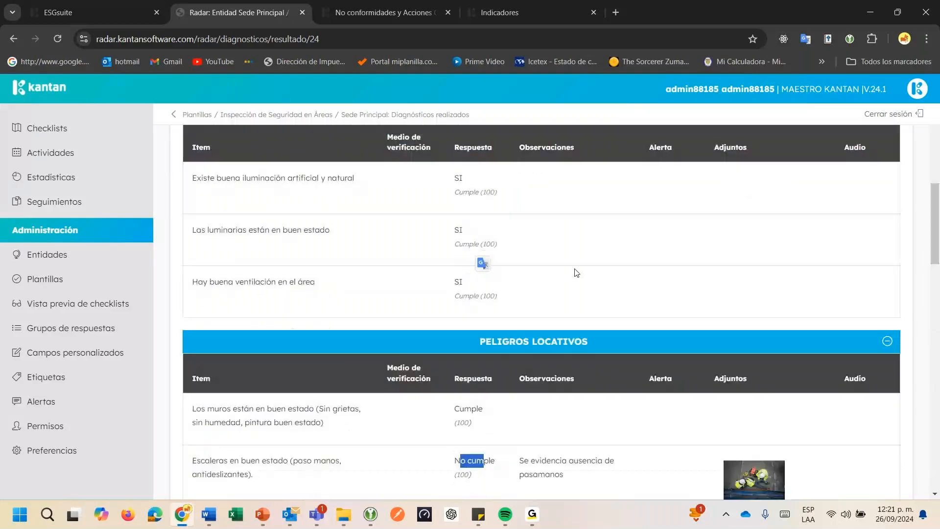
{"action": "scroll", "coordinate": [577, 273], "scroll_direction": "up", "scroll_amount": 8}
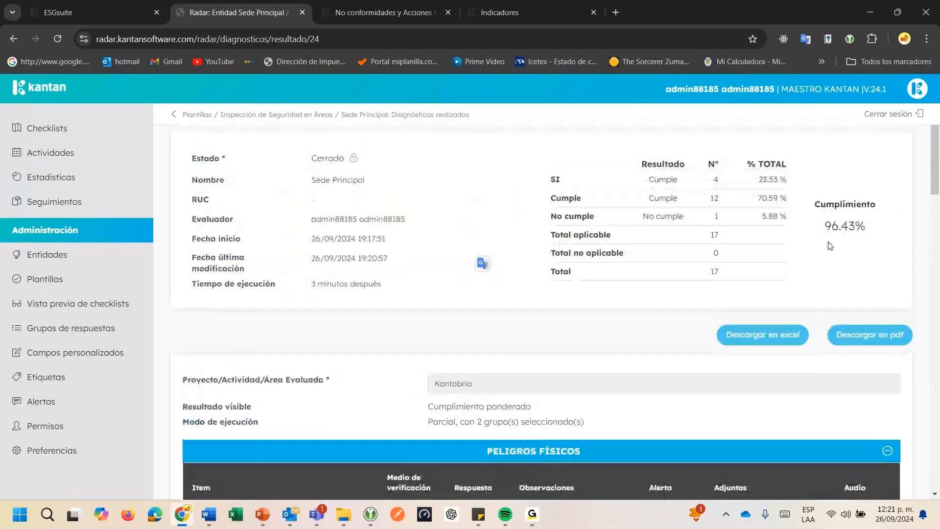
{"action": "left_click_drag", "start_coordinate": [827, 232], "coordinate": [866, 229]}
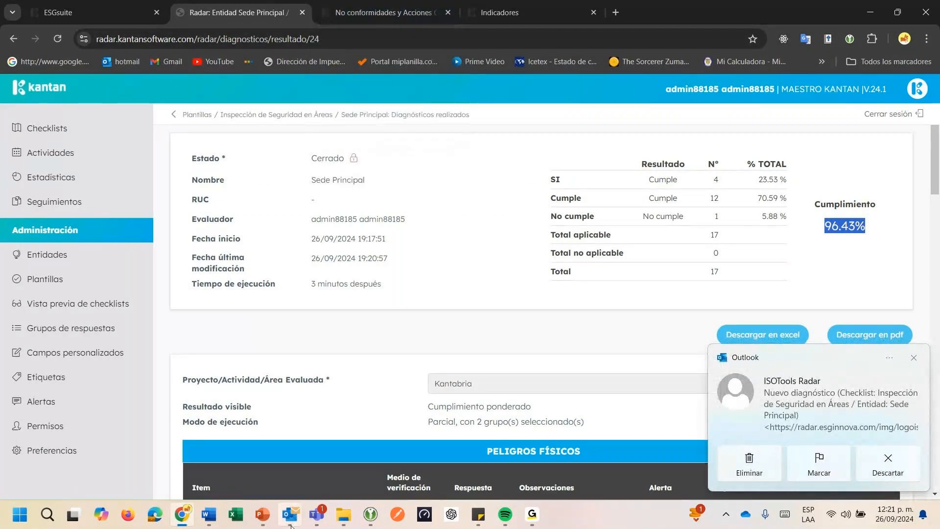
Switch to Outlook and preview the informe.pdf attachment of the new-diagnosis e-mail, reading its results summary
{"action": "mouse_move", "coordinate": [290, 524]}
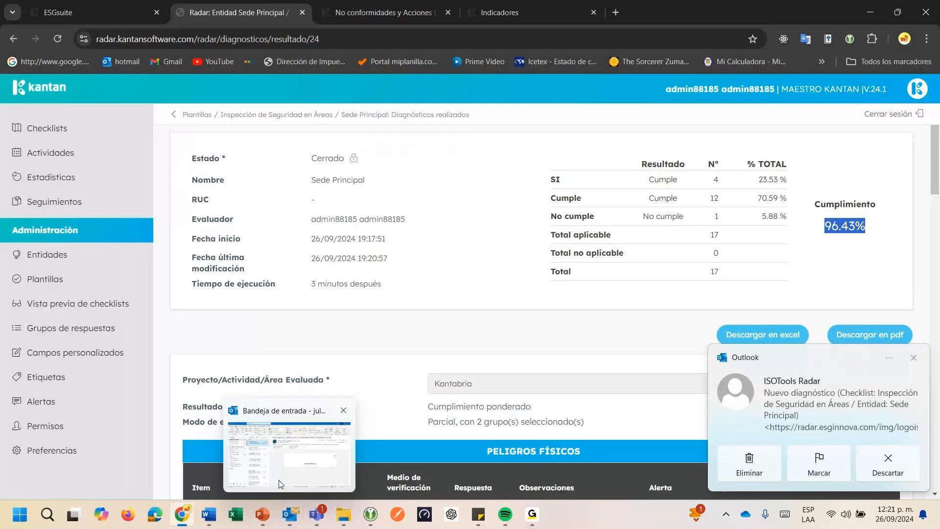
{"action": "left_click", "coordinate": [279, 483]}
{"action": "left_click", "coordinate": [515, 191]}
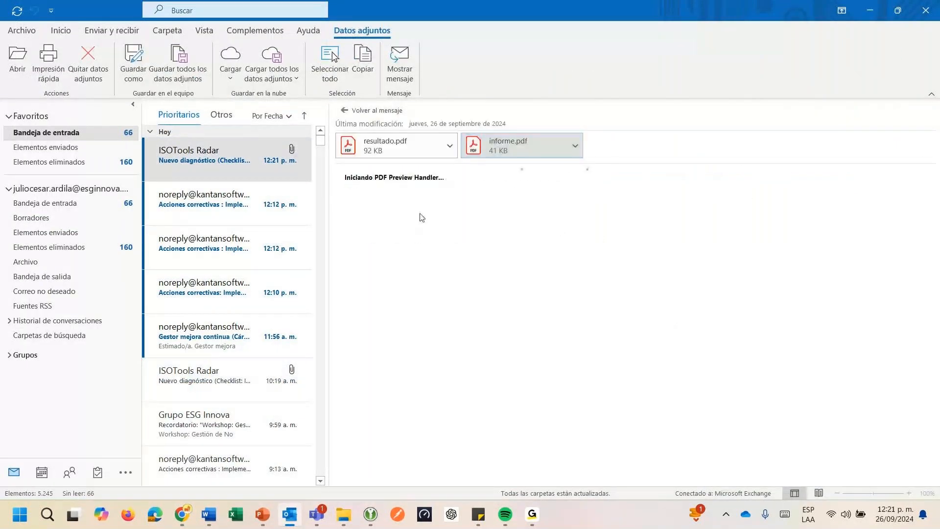
{"action": "scroll", "coordinate": [523, 241], "scroll_direction": "down", "scroll_amount": 5}
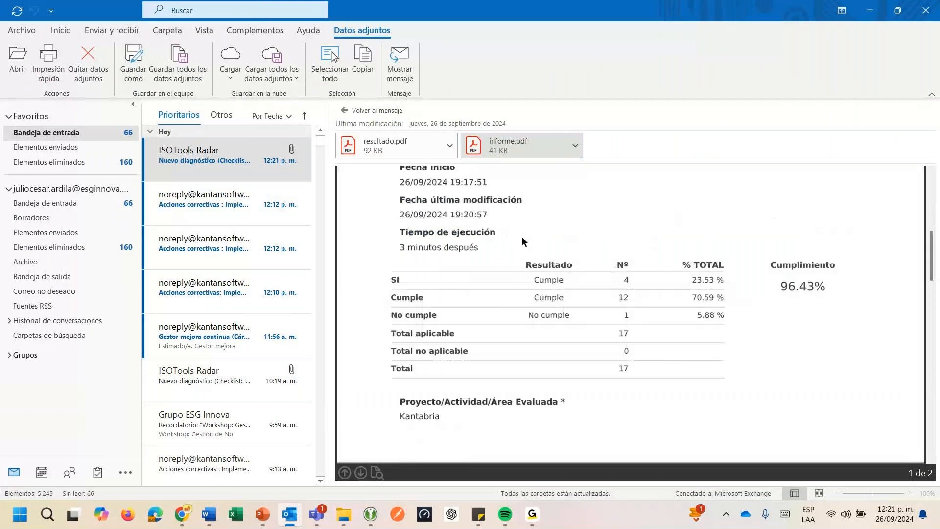
{"action": "scroll", "coordinate": [522, 238], "scroll_direction": "down", "scroll_amount": 1}
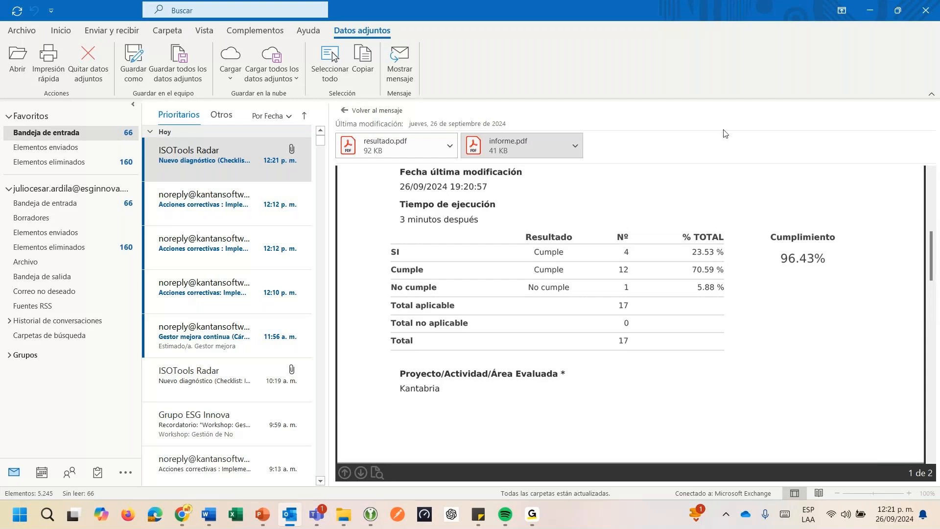
Switch back to Chrome, open the No conformidades y Acciones Correctivas process list in Mejora Continua and look through its latest records
{"action": "left_click", "coordinate": [174, 523]}
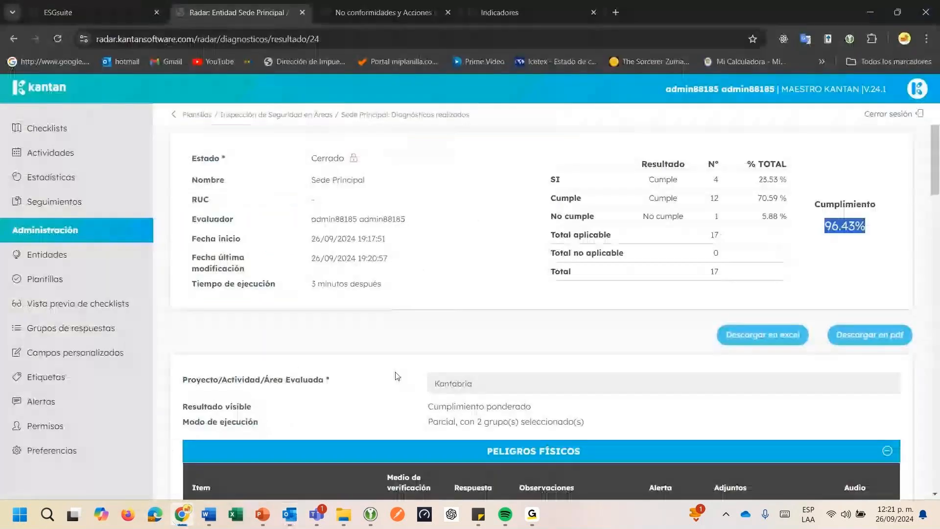
{"action": "left_click", "coordinate": [338, 7]}
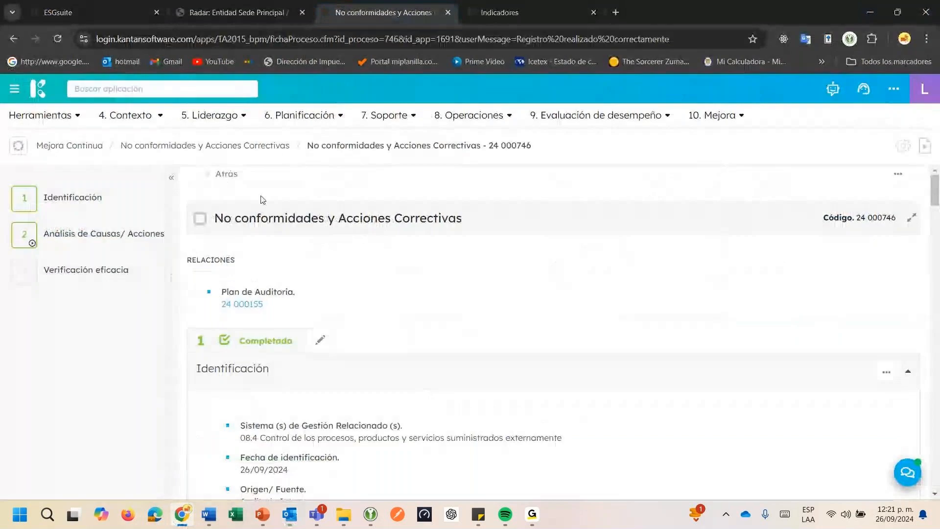
{"action": "left_click", "coordinate": [191, 149]}
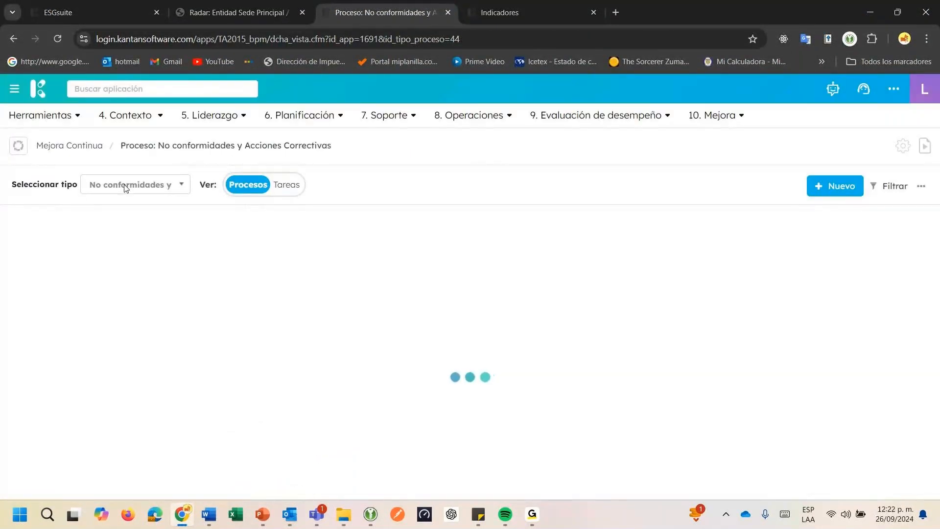
{"action": "left_click", "coordinate": [126, 185]}
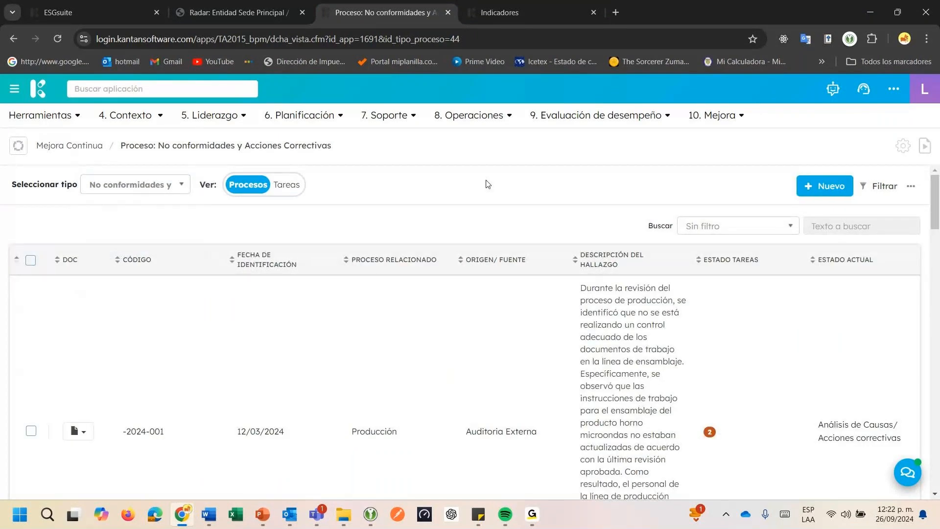
{"action": "left_click_drag", "start_coordinate": [936, 209], "coordinate": [934, 471]}
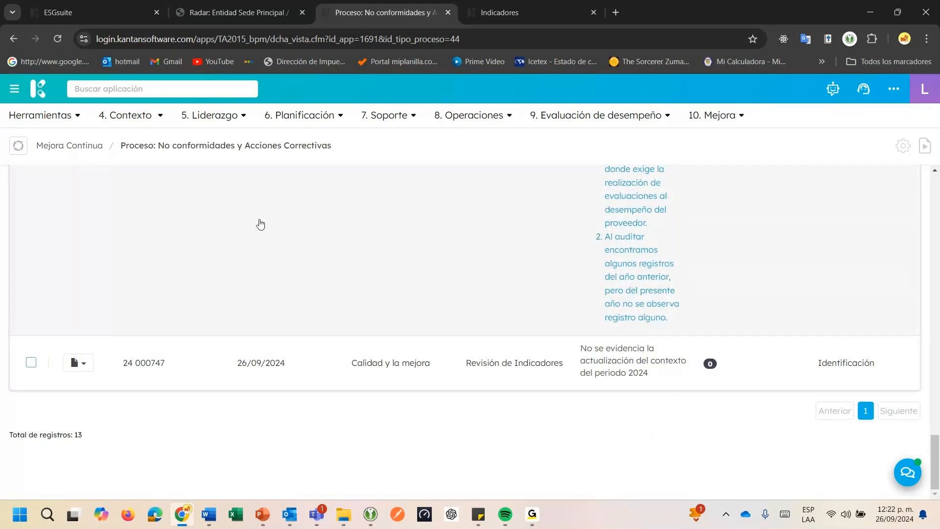
{"action": "scroll", "coordinate": [237, 198], "scroll_direction": "up", "scroll_amount": 5}
{"action": "scroll", "coordinate": [238, 197], "scroll_direction": "up", "scroll_amount": 4}
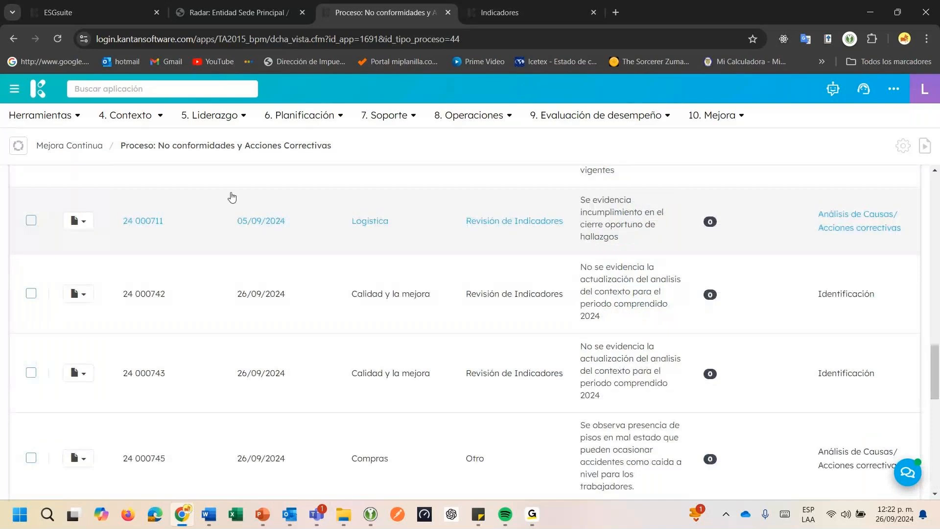
{"action": "scroll", "coordinate": [232, 197], "scroll_direction": "up", "scroll_amount": 8}
Switch the process list type to Hallazgos checklist and look through the first page of findings
{"action": "left_click", "coordinate": [132, 185]}
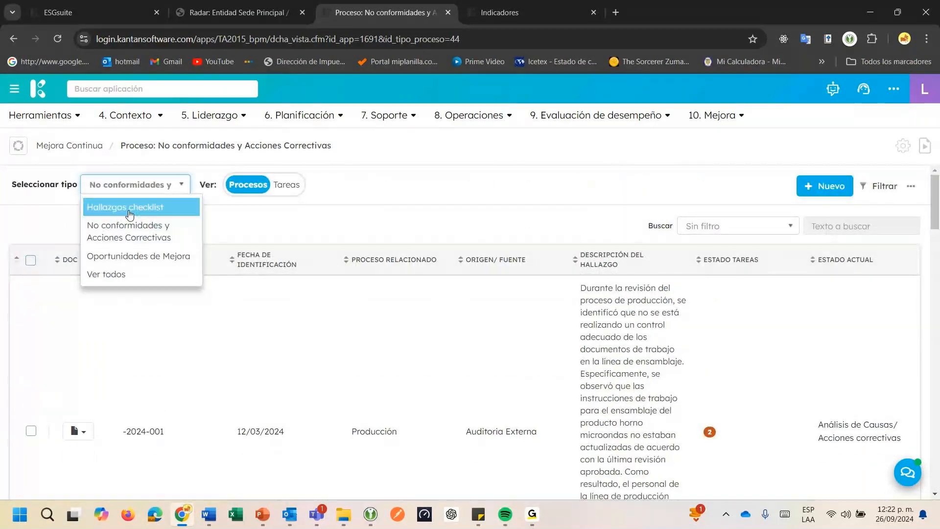
{"action": "left_click", "coordinate": [129, 215]}
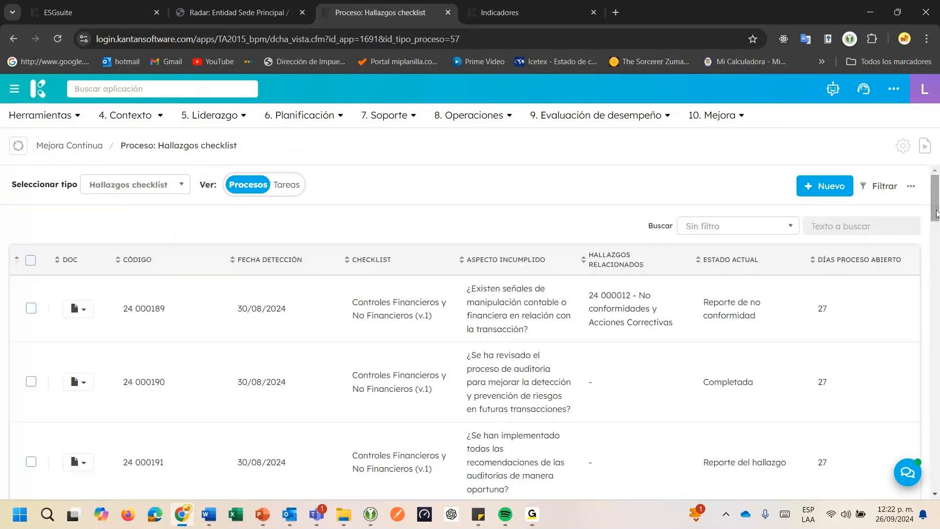
{"action": "left_click", "coordinate": [937, 255]}
{"action": "left_click_drag", "start_coordinate": [937, 255], "coordinate": [938, 493]}
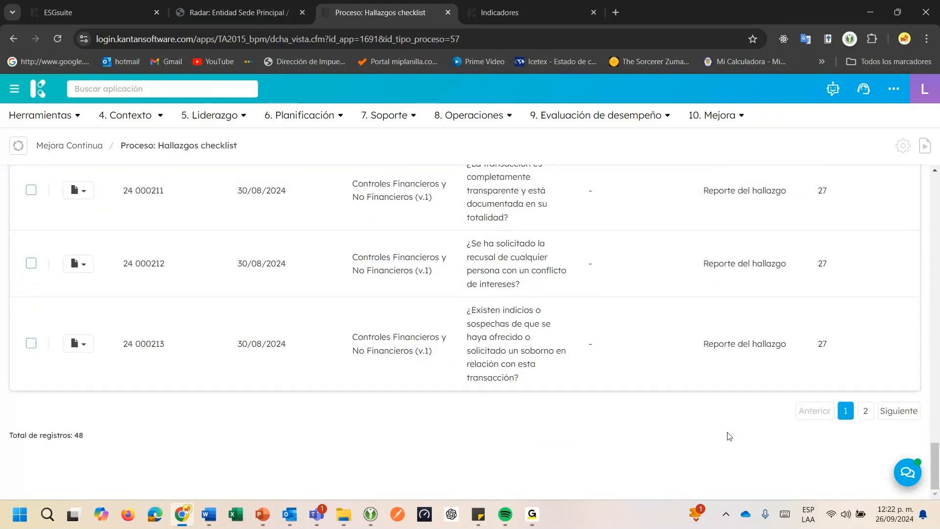
{"action": "scroll", "coordinate": [729, 437], "scroll_direction": "up", "scroll_amount": 3}
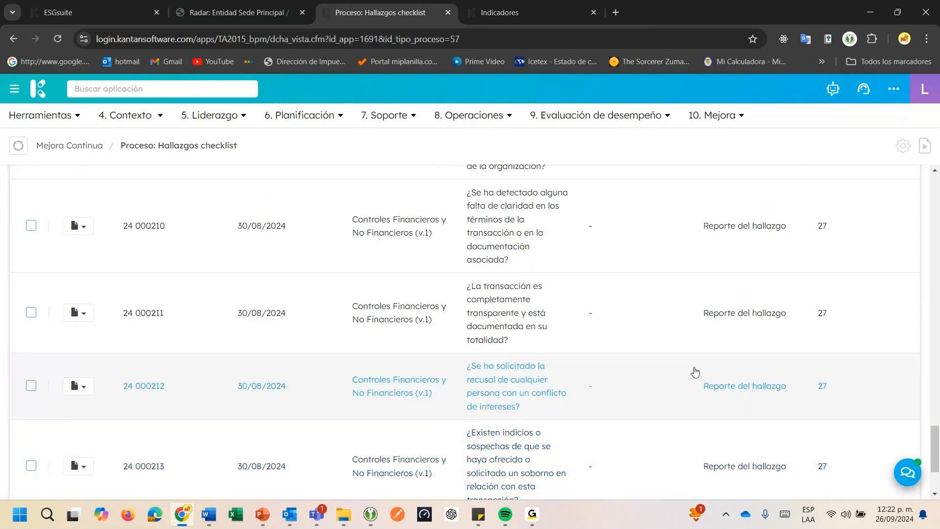
{"action": "scroll", "coordinate": [695, 372], "scroll_direction": "up", "scroll_amount": 3}
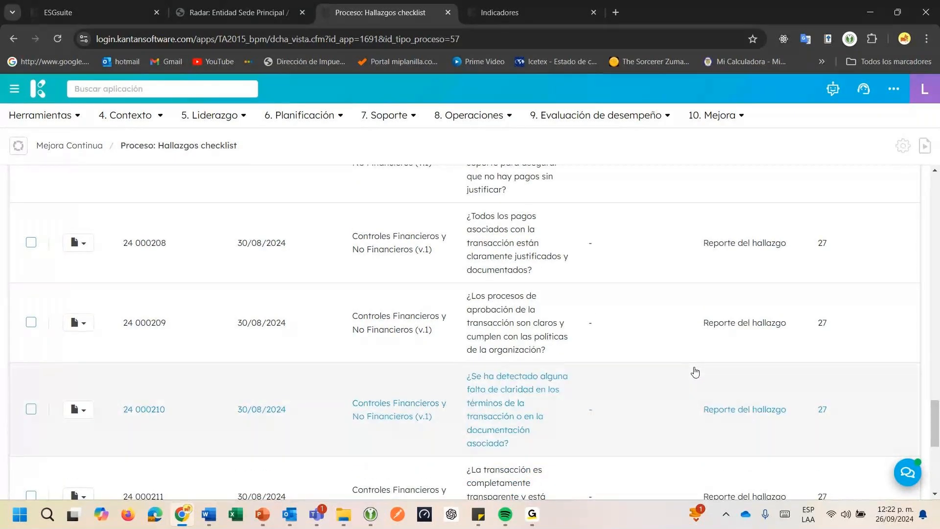
{"action": "scroll", "coordinate": [695, 372], "scroll_direction": "up", "scroll_amount": 8}
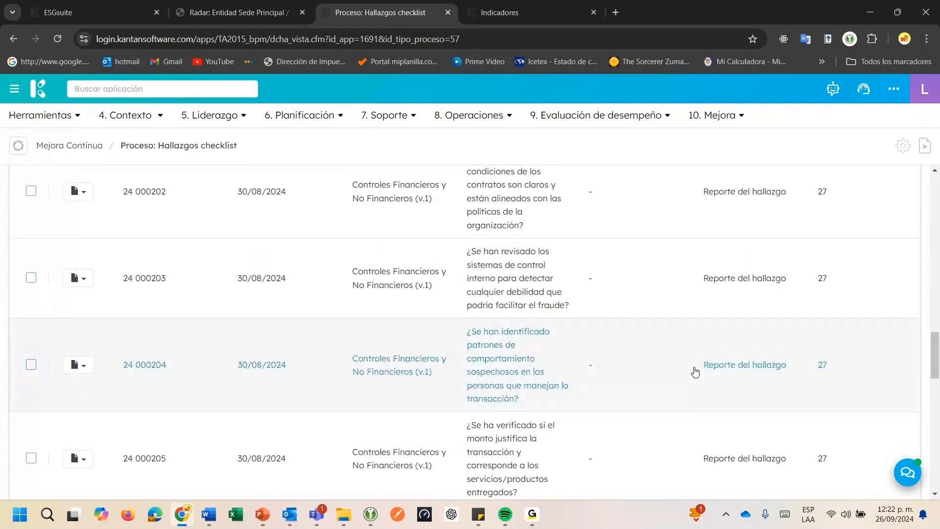
{"action": "scroll", "coordinate": [695, 373], "scroll_direction": "up", "scroll_amount": 4}
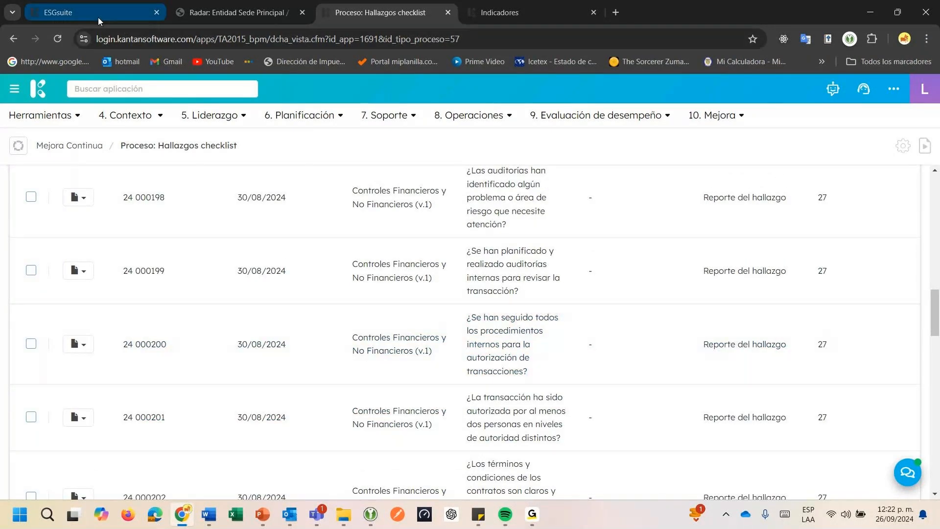
{"action": "left_click_drag", "start_coordinate": [936, 320], "coordinate": [939, 471]}
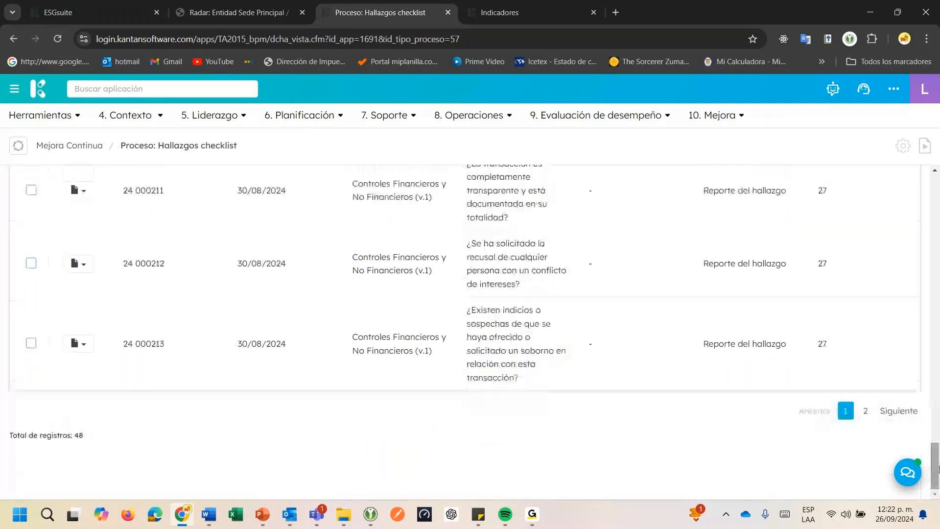
Go to the second page of findings and open the latest Inspección de seguridad en áreas (v.3) record about the stairs
{"action": "left_click", "coordinate": [871, 413]}
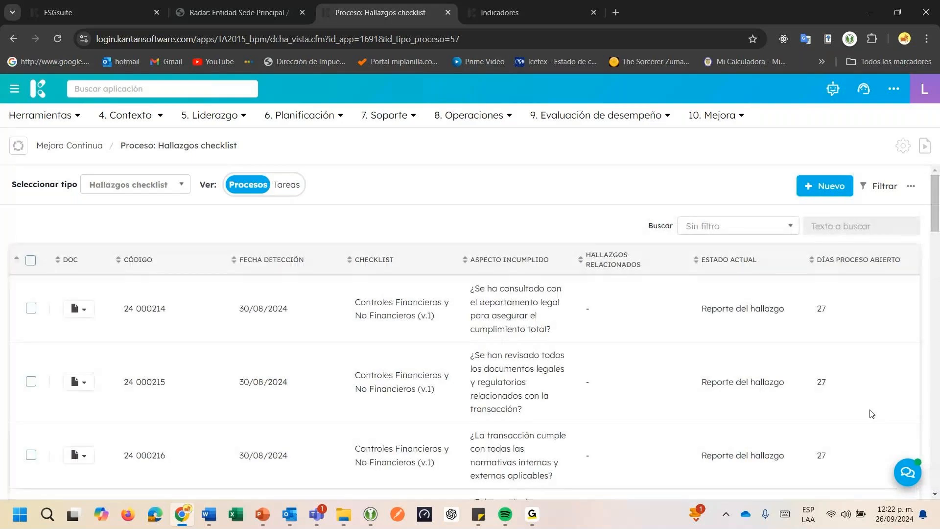
{"action": "scroll", "coordinate": [872, 414], "scroll_direction": "down", "scroll_amount": 5}
{"action": "scroll", "coordinate": [872, 415], "scroll_direction": "down", "scroll_amount": 3}
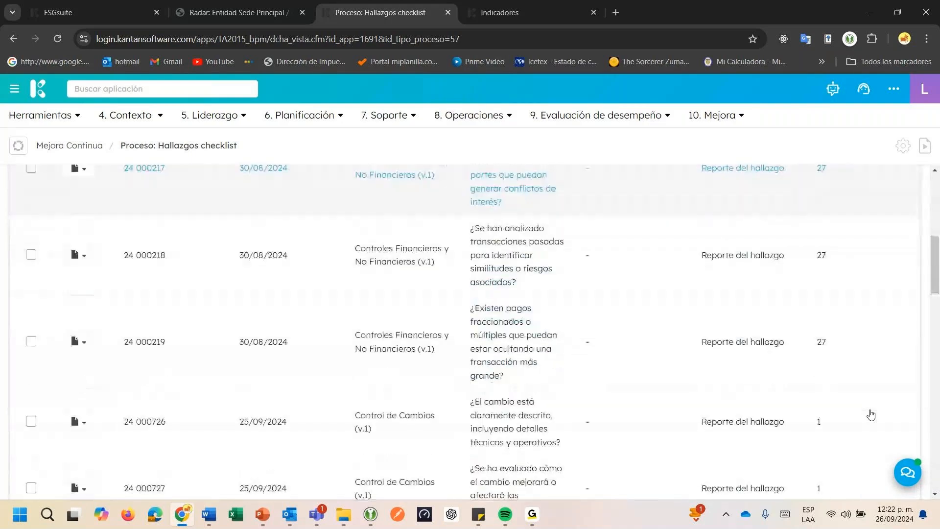
{"action": "scroll", "coordinate": [871, 415], "scroll_direction": "down", "scroll_amount": 20}
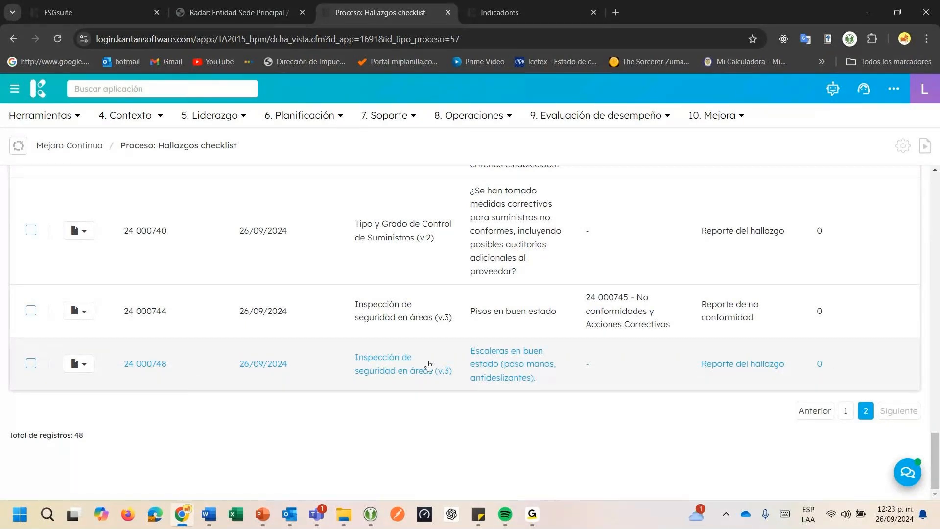
{"action": "left_click", "coordinate": [204, 374]}
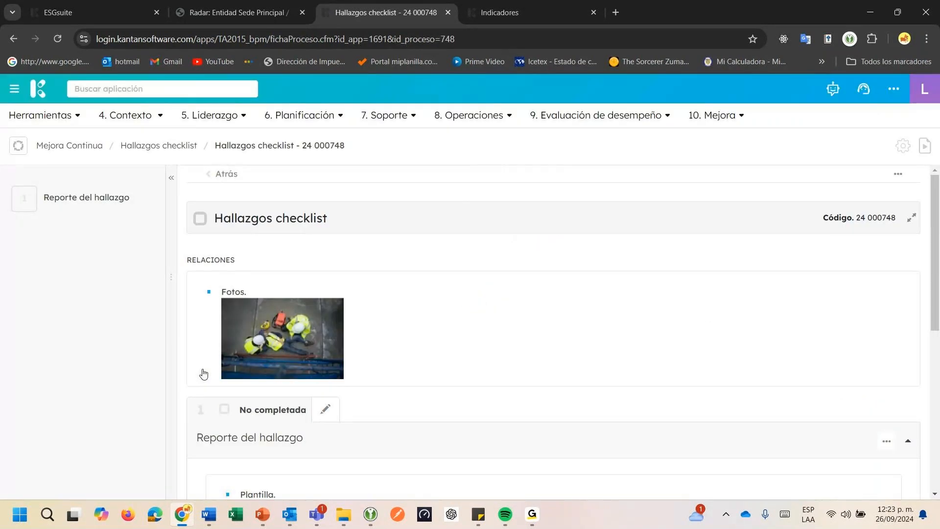
Review the stairs finding's attached photo and its Reporte del hallazgo details, including the Observaciones text
{"action": "left_click_drag", "start_coordinate": [227, 292], "coordinate": [253, 293]}
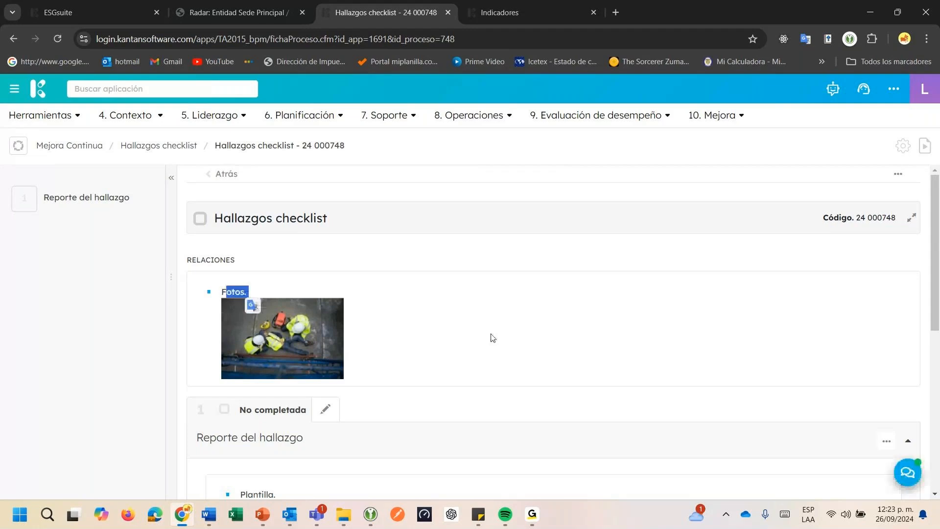
{"action": "scroll", "coordinate": [491, 339], "scroll_direction": "down", "scroll_amount": 1}
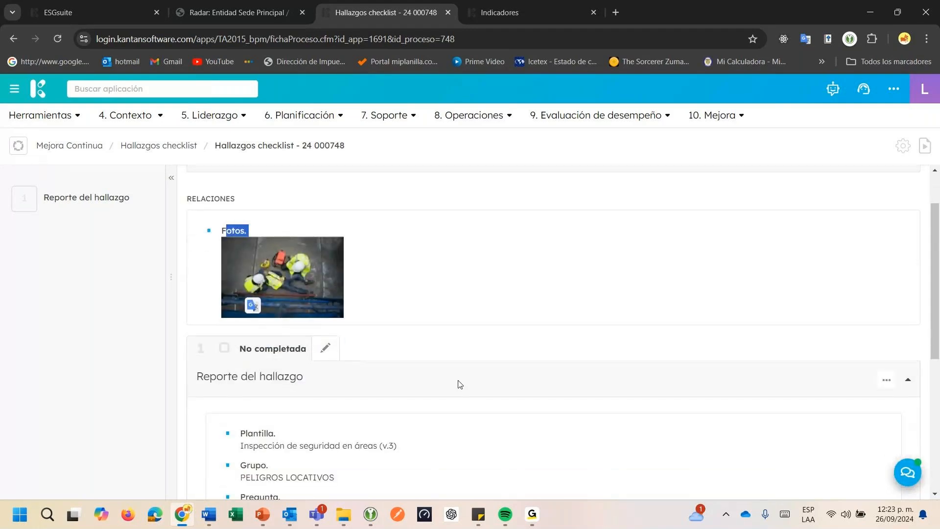
{"action": "scroll", "coordinate": [459, 384], "scroll_direction": "down", "scroll_amount": 1}
{"action": "scroll", "coordinate": [355, 312], "scroll_direction": "down", "scroll_amount": 2}
{"action": "scroll", "coordinate": [310, 349], "scroll_direction": "up", "scroll_amount": 3}
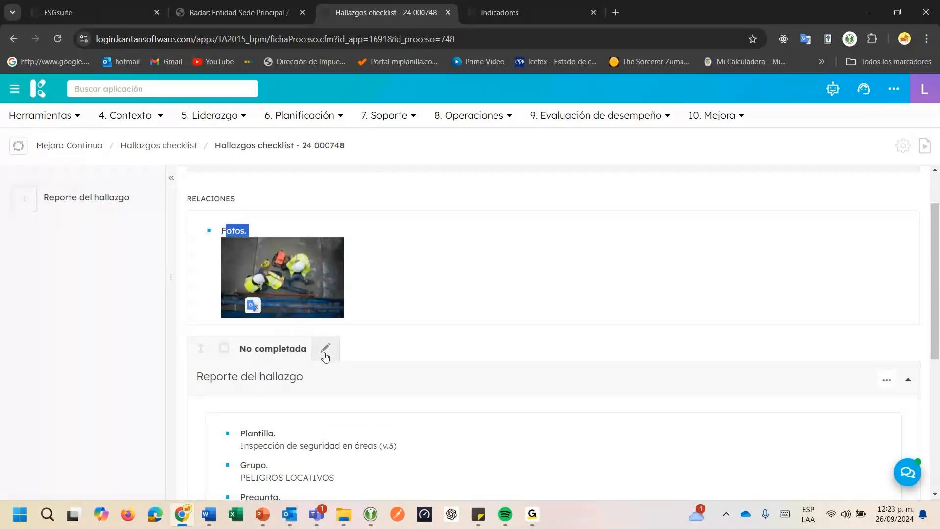
{"action": "scroll", "coordinate": [326, 356], "scroll_direction": "down", "scroll_amount": 4}
{"action": "double_click", "coordinate": [326, 356]}
{"action": "left_click_drag", "start_coordinate": [243, 356], "coordinate": [399, 357]}
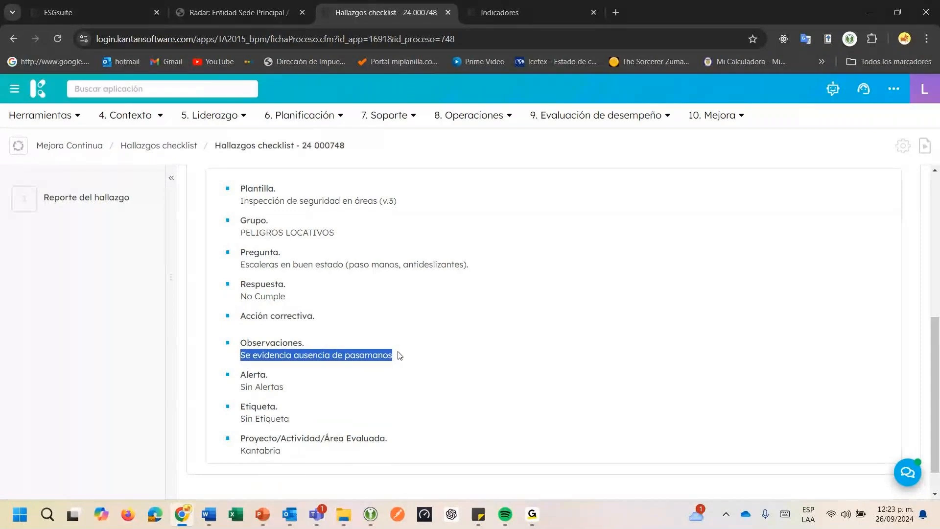
Edit and accept the Reporte del hallazgo, assign a Gestor mejora continua user to Reporte de no conformidad, and confirm the submission
{"action": "scroll", "coordinate": [400, 356], "scroll_direction": "up", "scroll_amount": 4}
{"action": "left_click", "coordinate": [326, 348]}
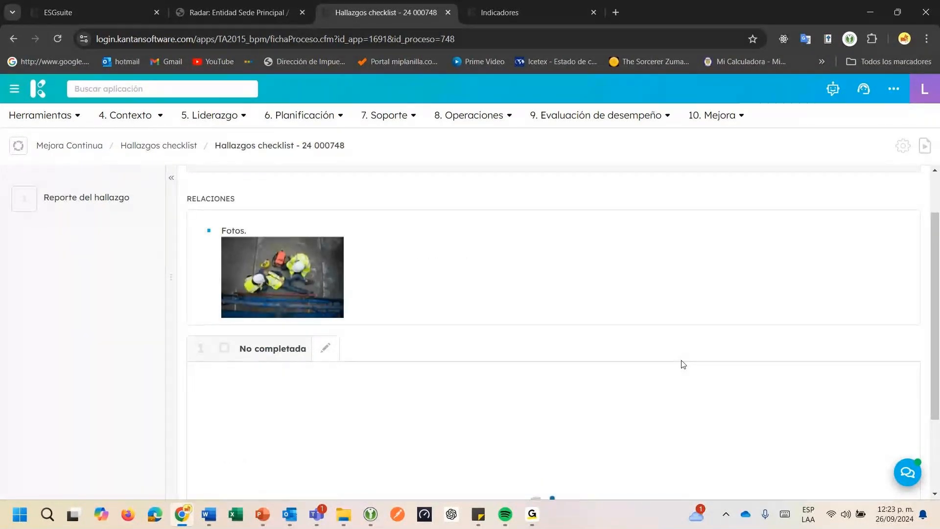
{"action": "scroll", "coordinate": [683, 364], "scroll_direction": "down", "scroll_amount": 3}
{"action": "left_click", "coordinate": [844, 457]}
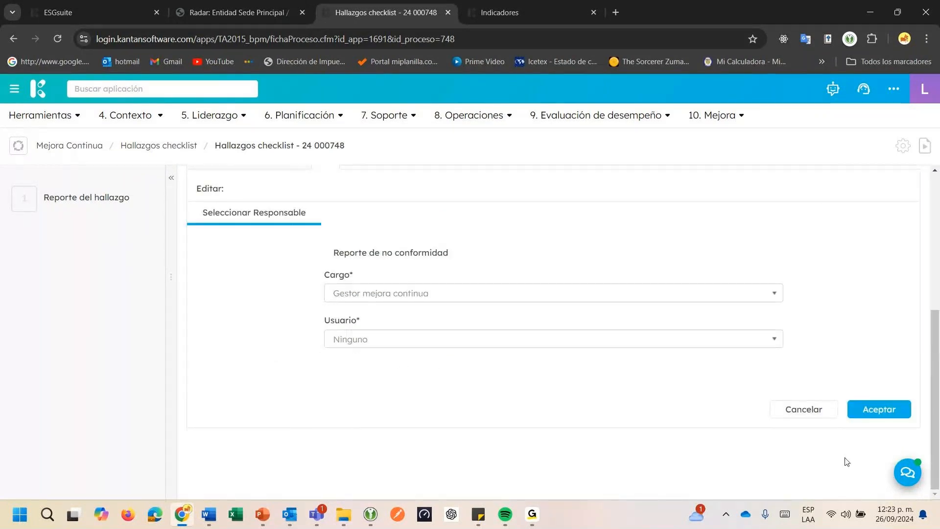
{"action": "left_click", "coordinate": [541, 343]}
{"action": "left_click", "coordinate": [467, 387]}
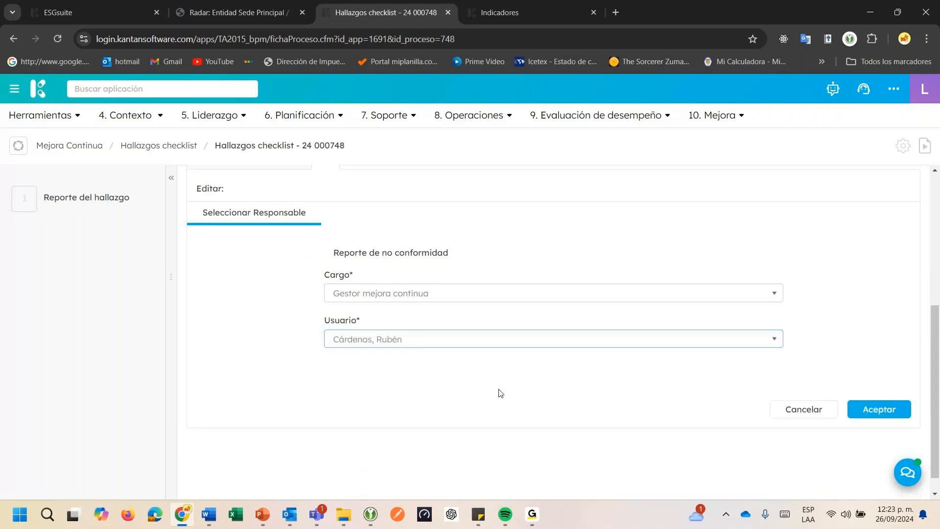
{"action": "left_click", "coordinate": [892, 390]}
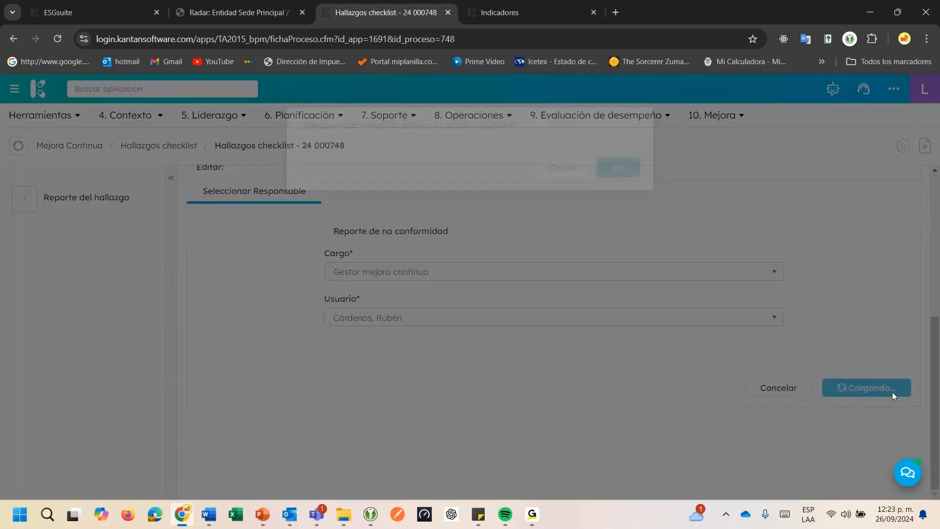
{"action": "left_click", "coordinate": [615, 187]}
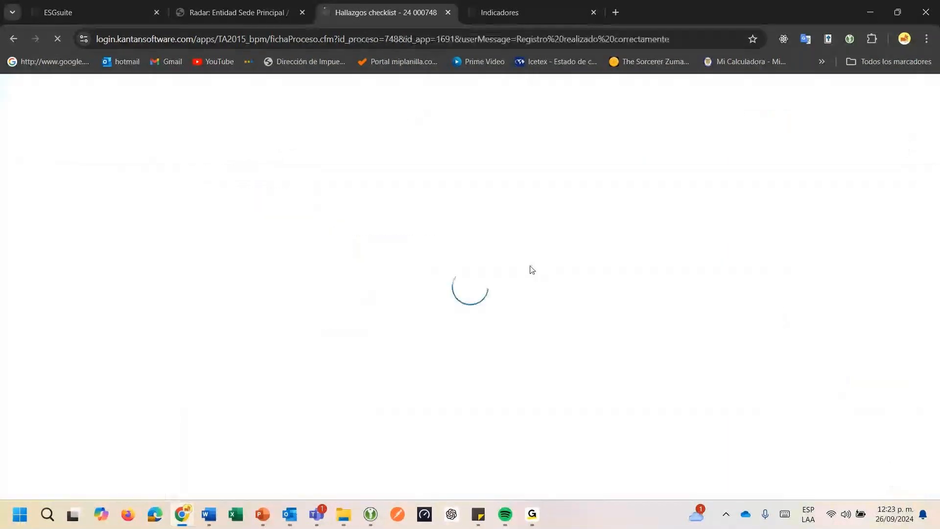
In Reporte de no conformidad, start relating a new No conformidades y Acciones Correctivas process and set its Sede to Sede principal
{"action": "left_click", "coordinate": [77, 255]}
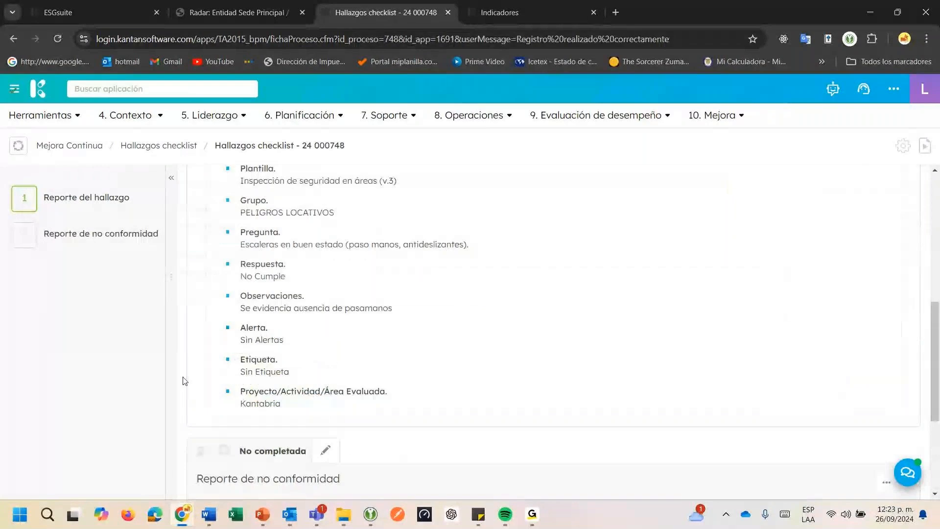
{"action": "left_click", "coordinate": [267, 415]}
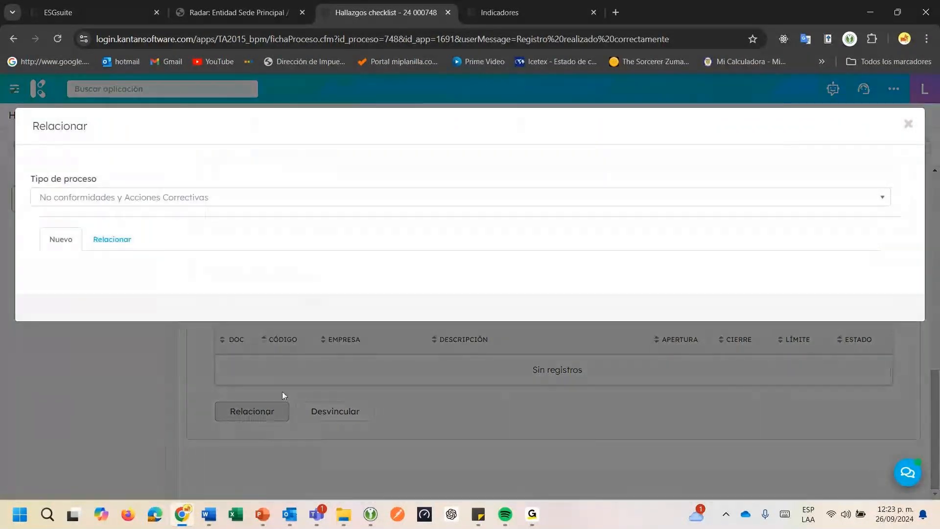
{"action": "left_click", "coordinate": [279, 305]}
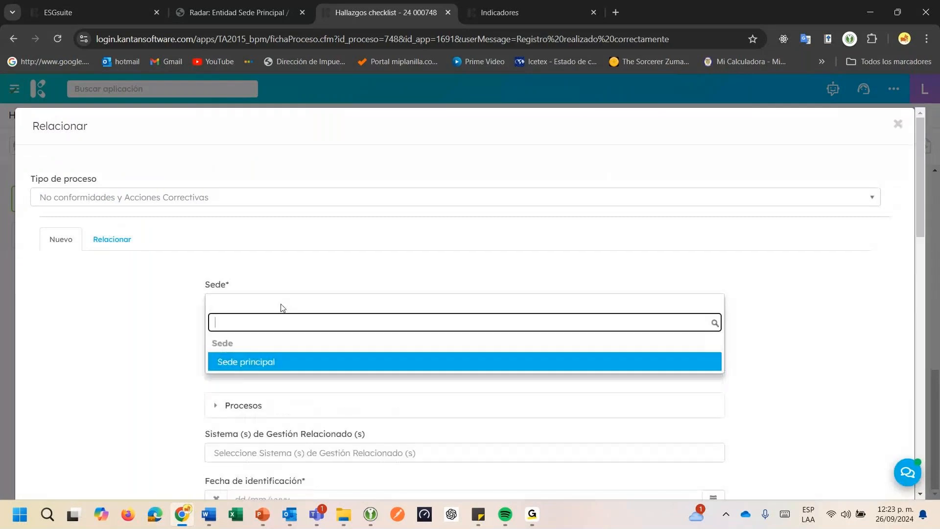
{"action": "left_click", "coordinate": [266, 363]}
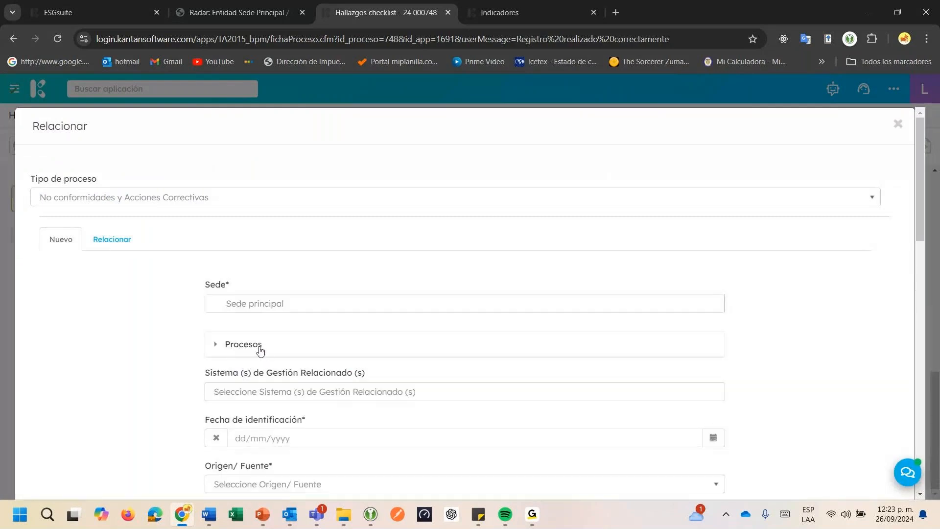
Expand the Procesos section of the new nonconformity and add Calidad y la mejora as the Entidad
{"action": "left_click", "coordinate": [260, 349]}
{"action": "scroll", "coordinate": [274, 294], "scroll_direction": "down", "scroll_amount": 4}
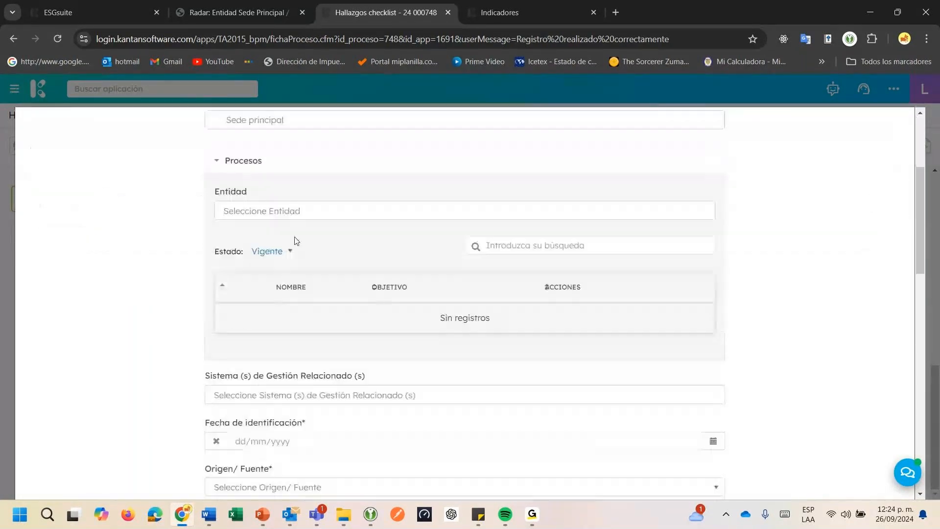
{"action": "left_click", "coordinate": [265, 211]}
{"action": "left_click", "coordinate": [273, 267]}
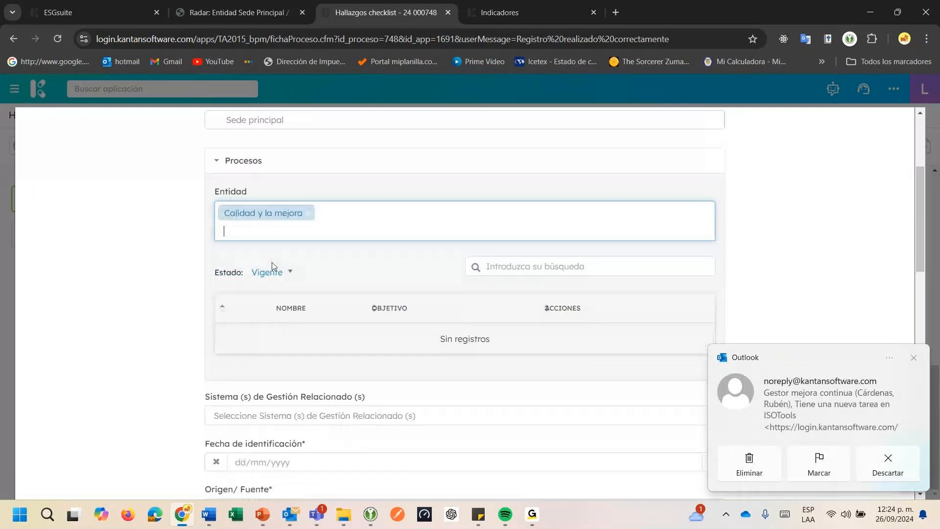
Relate the ISO 45001:2018 requirement 08.1.2 Eliminar peligros y reducir riesgos para la SST and set the Fecha de identificación to 26/09/2024
{"action": "scroll", "coordinate": [274, 294], "scroll_direction": "down", "scroll_amount": 3}
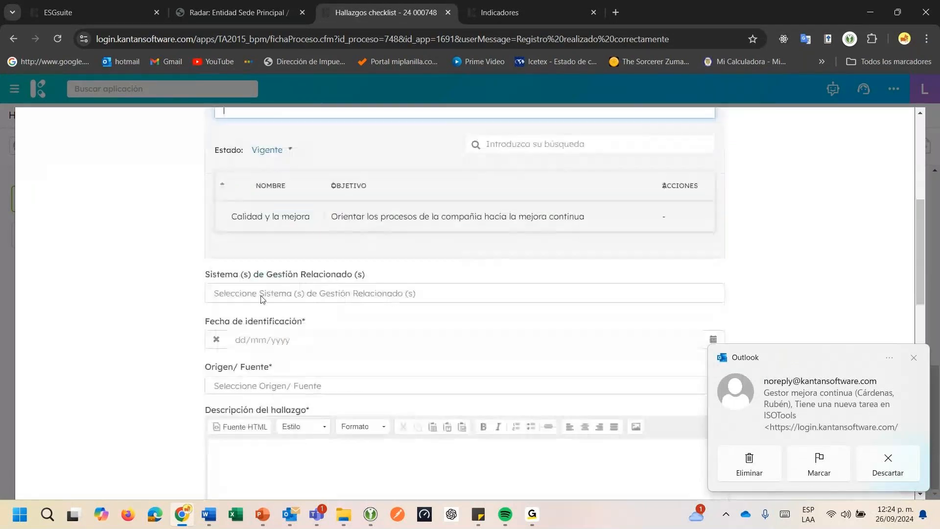
{"action": "left_click", "coordinate": [262, 298]}
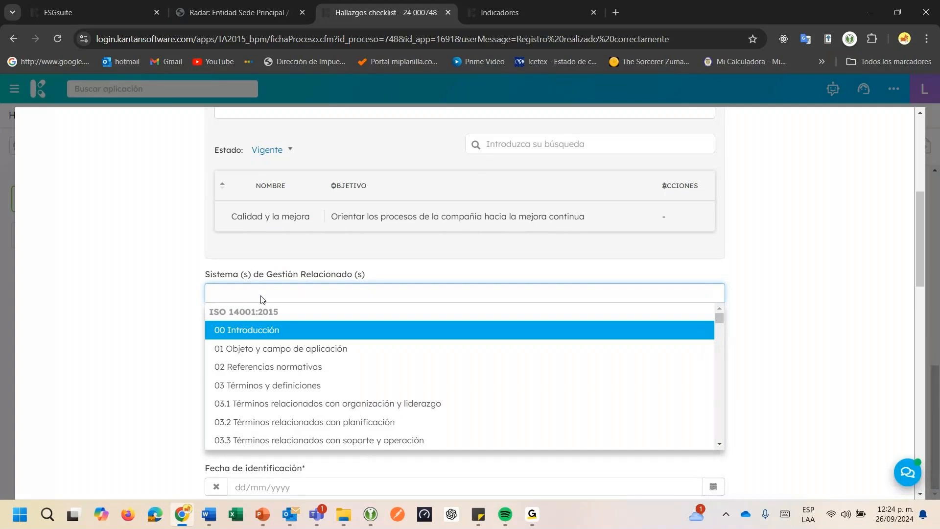
{"action": "type", "text": "4"}
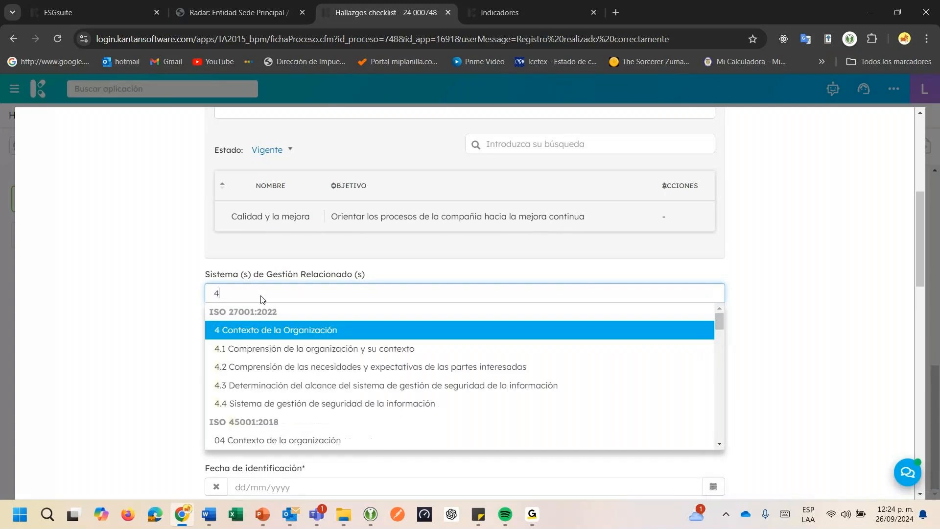
{"action": "type", "text": "5"}
{"action": "scroll", "coordinate": [719, 445], "scroll_direction": "down", "scroll_amount": 10}
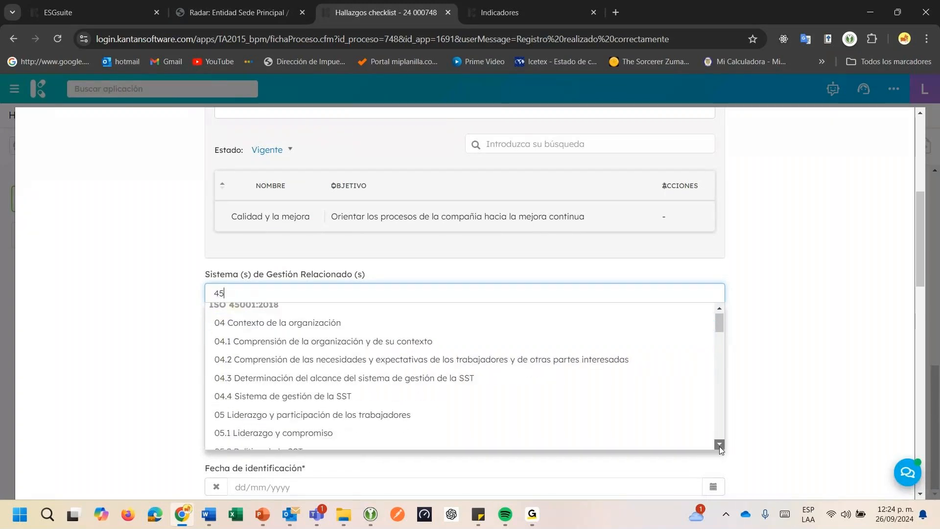
{"action": "left_click", "coordinate": [719, 444]}
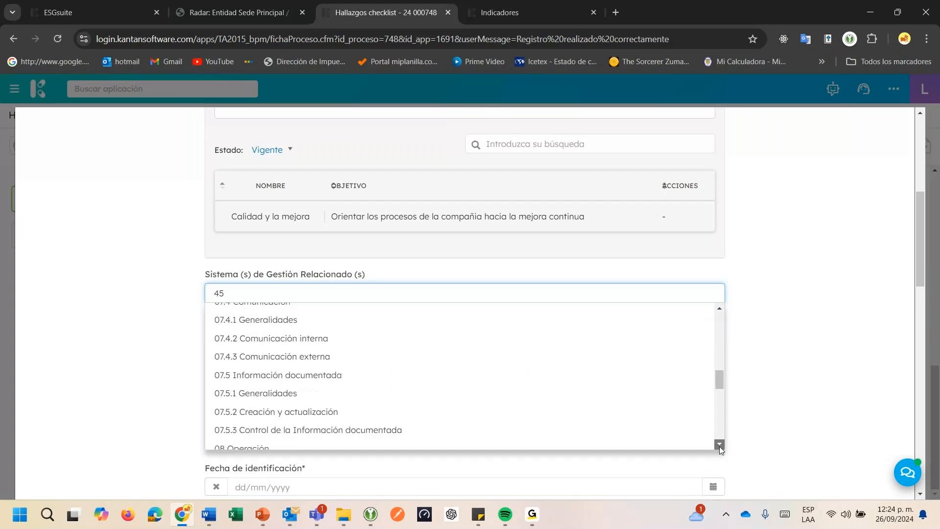
{"action": "scroll", "coordinate": [719, 443], "scroll_direction": "down", "scroll_amount": 3}
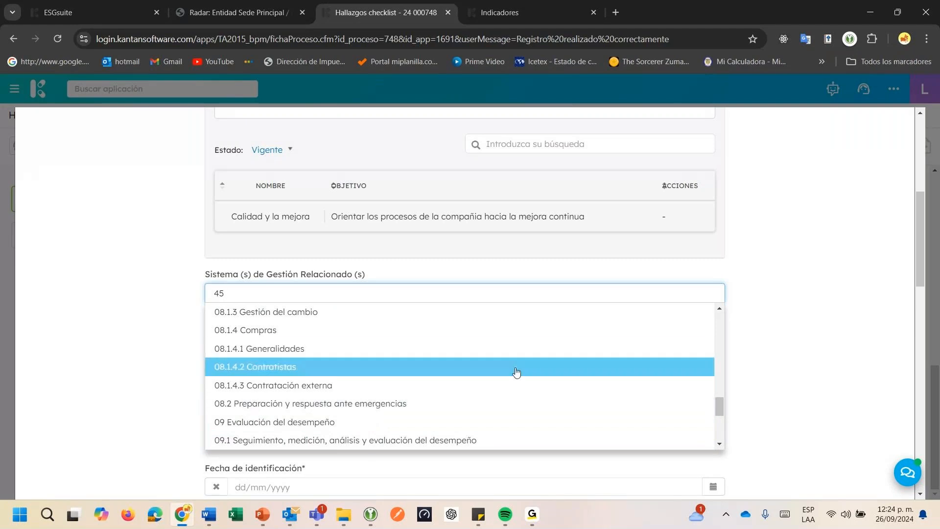
{"action": "left_click", "coordinate": [719, 309]}
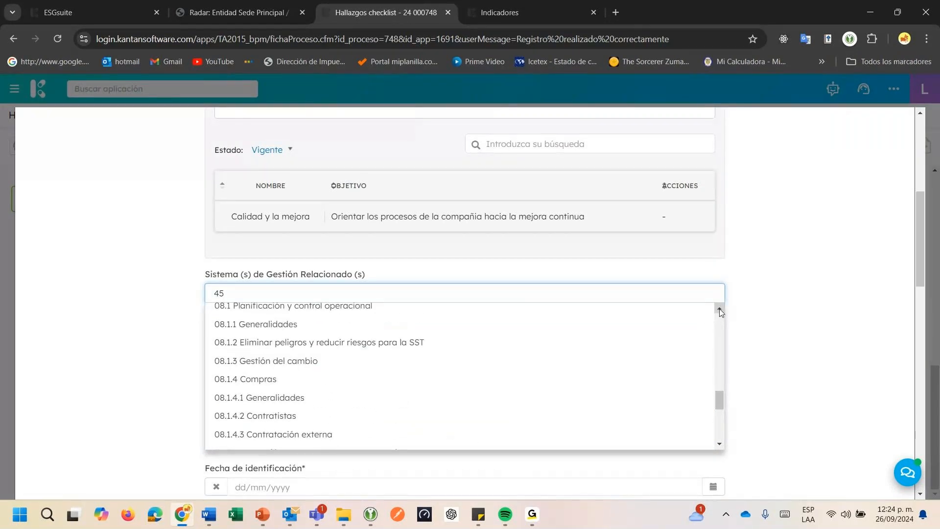
{"action": "left_click", "coordinate": [720, 310]}
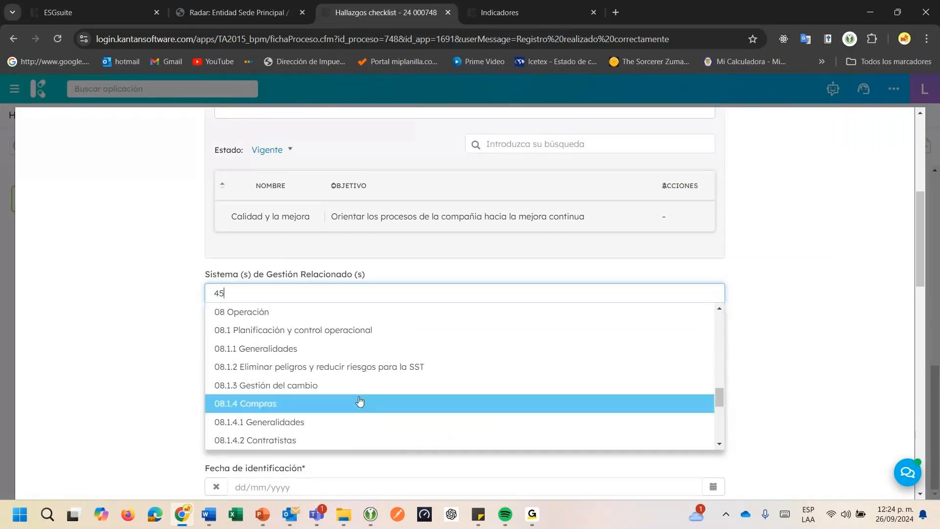
{"action": "left_click", "coordinate": [345, 376]}
{"action": "left_click", "coordinate": [713, 361]}
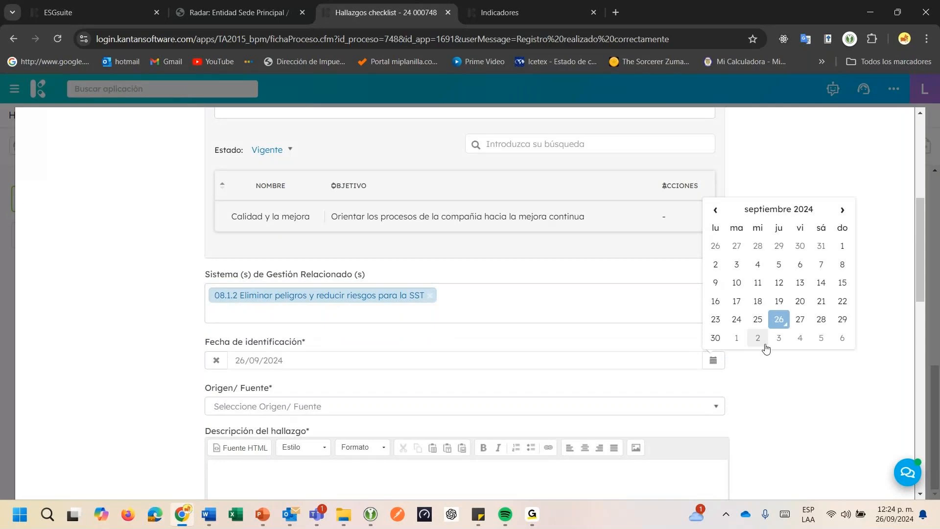
Set the nonconformity's Origen/ Fuente to Otro and specify it as "Inspeeción de instalaciones"
{"action": "scroll", "coordinate": [237, 235], "scroll_direction": "down", "scroll_amount": 2}
{"action": "left_click", "coordinate": [233, 289]}
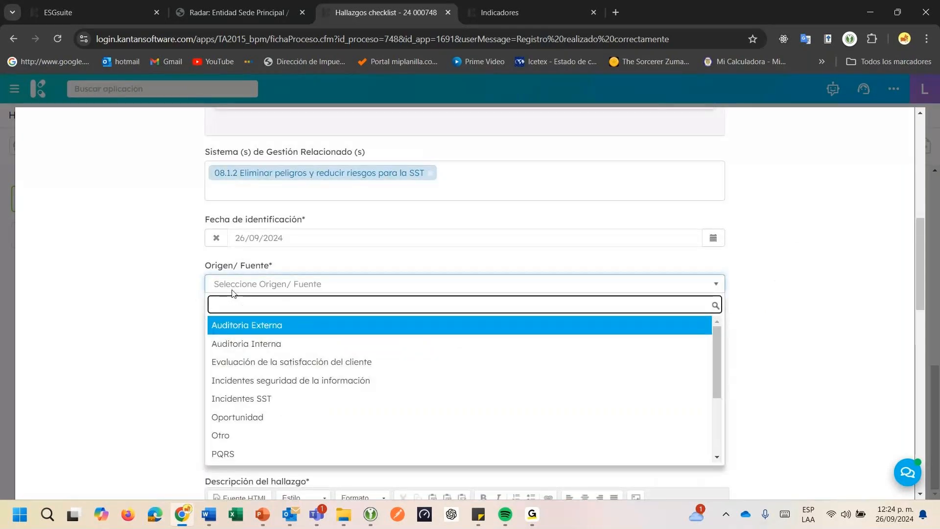
{"action": "type", "text": "inv"}
{"action": "key", "text": "BackSpace"}
{"action": "type", "text": "s"}
{"action": "key", "text": "BackSpace"}
{"action": "key", "text": "BackSpace"}
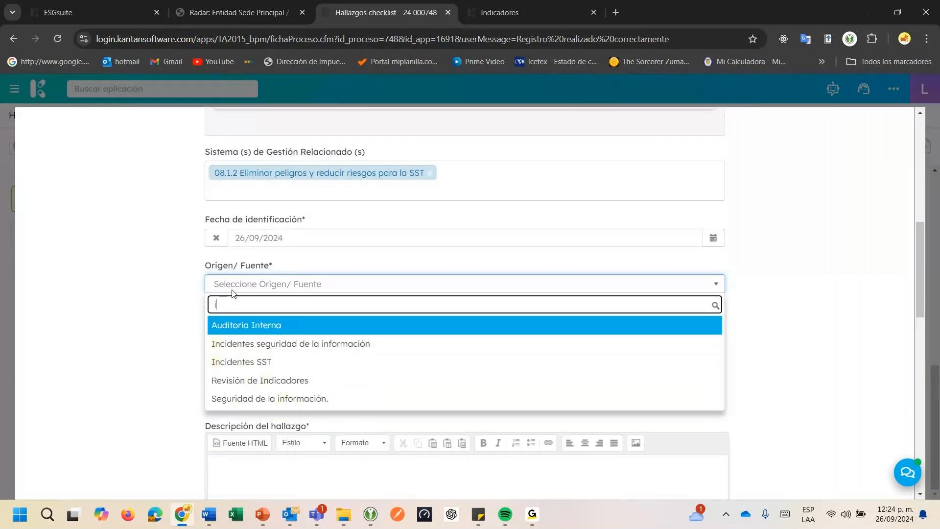
{"action": "key", "text": "BackSpace"}
{"action": "type", "text": "ot"}
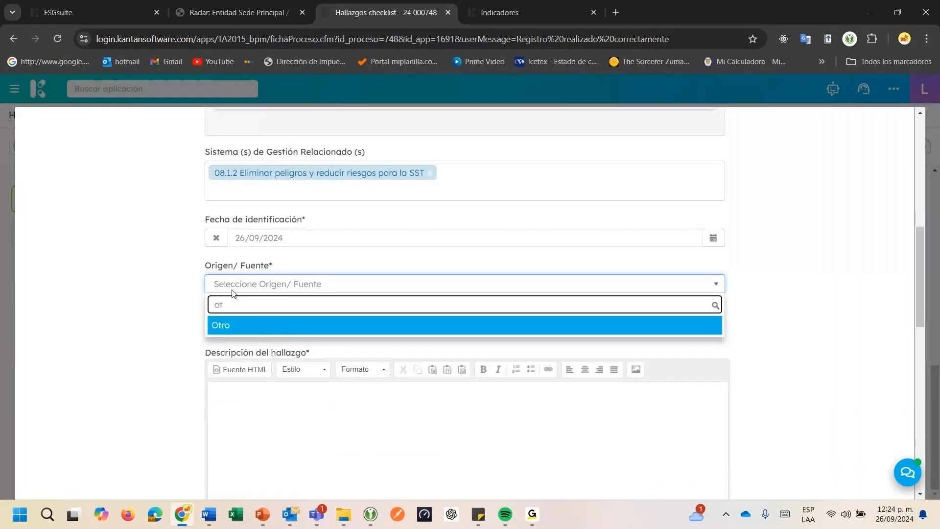
{"action": "left_click", "coordinate": [226, 330]}
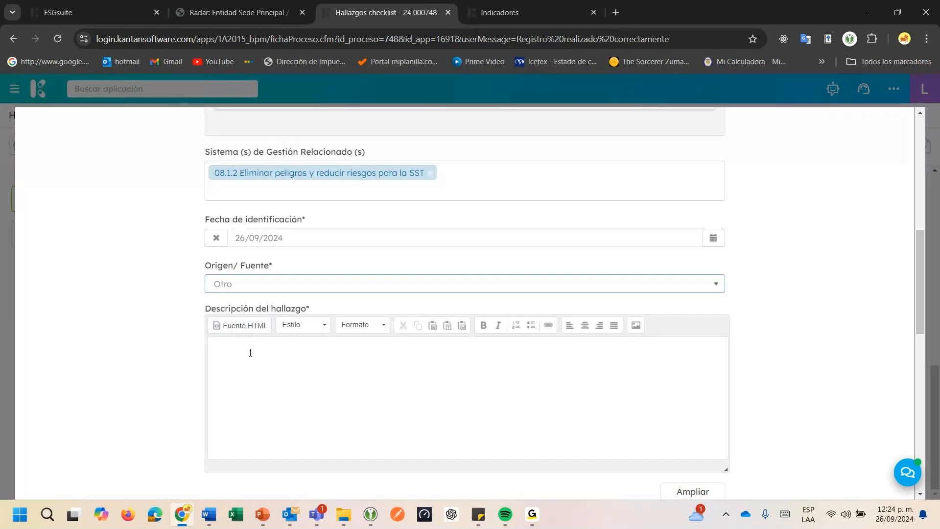
{"action": "left_click", "coordinate": [249, 329]}
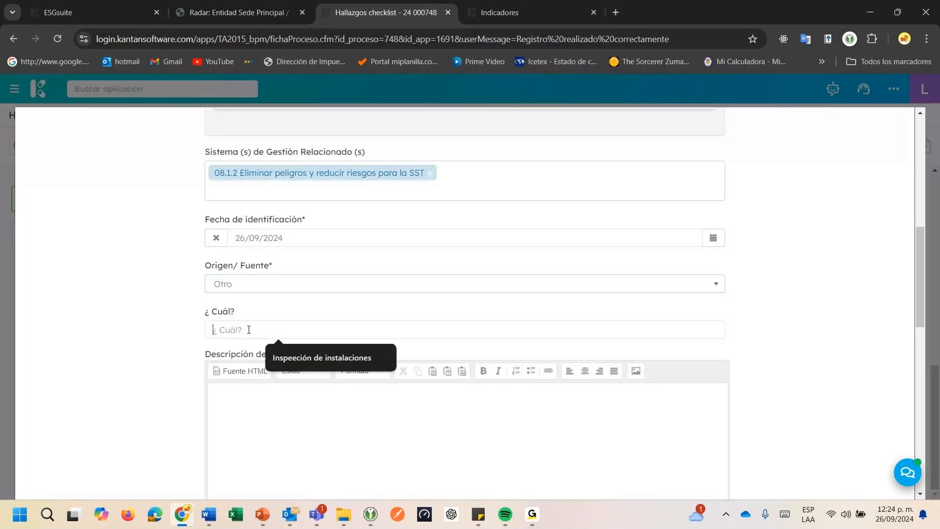
{"action": "left_click", "coordinate": [309, 360]}
Enter the Descripción del hallazgo "Se observa escalera sin el respectivo pasamanos ni señalización preventiva a lugar."
{"action": "left_click", "coordinate": [287, 395]}
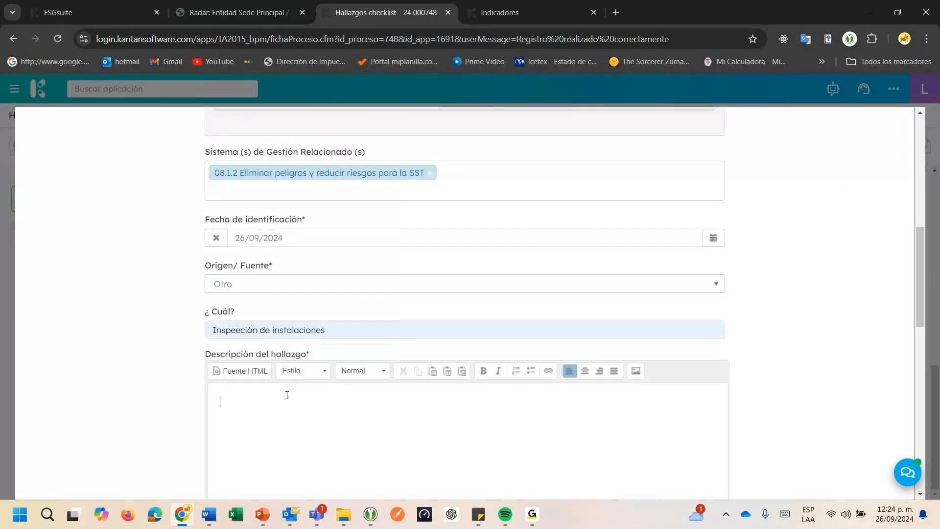
{"action": "type", "text": "Se observa escalera sin el respectivo pasamo"}
{"action": "type", "text": "nos "}
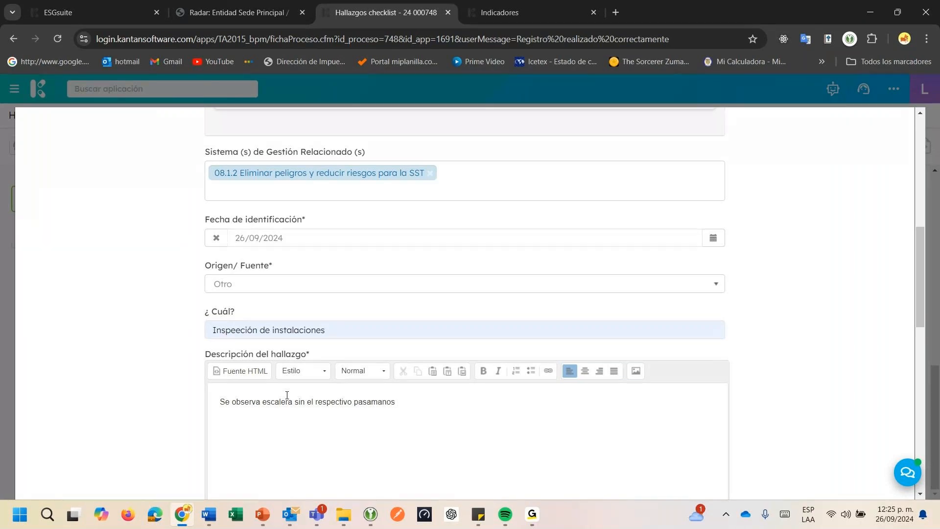
{"action": "type", "text": "ni señalización preventiva a"}
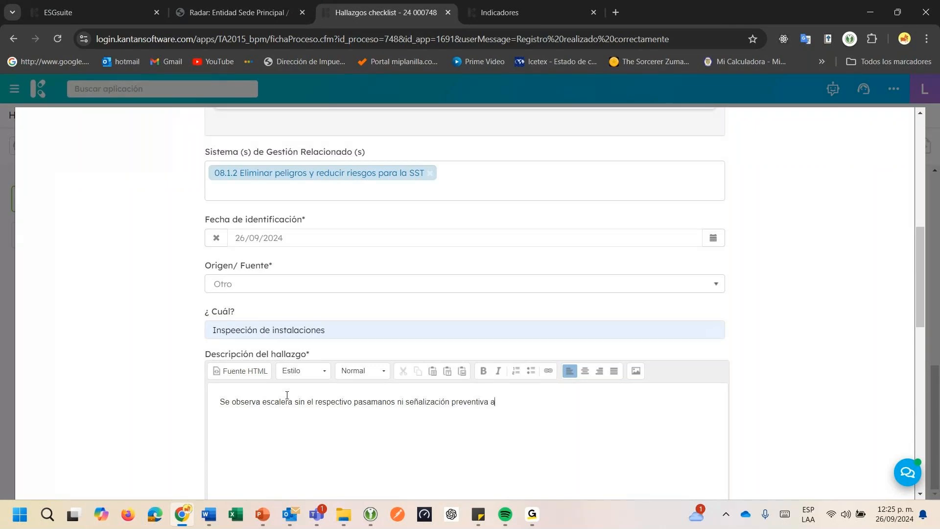
{"action": "type", "text": " lugar."}
Enter 8.1.2 under Norma /Numerales afectados and accept the nonconformity form without attaching evidence
{"action": "scroll", "coordinate": [378, 332], "scroll_direction": "down", "scroll_amount": 6}
{"action": "left_click", "coordinate": [365, 324]}
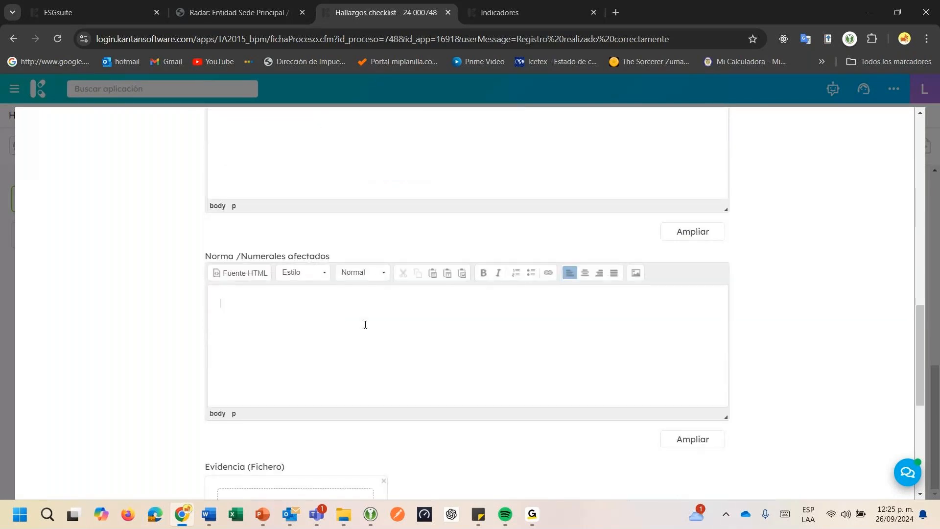
{"action": "type", "text": "8.1.2"}
{"action": "scroll", "coordinate": [366, 325], "scroll_direction": "down", "scroll_amount": 2}
{"action": "scroll", "coordinate": [426, 348], "scroll_direction": "down", "scroll_amount": 3}
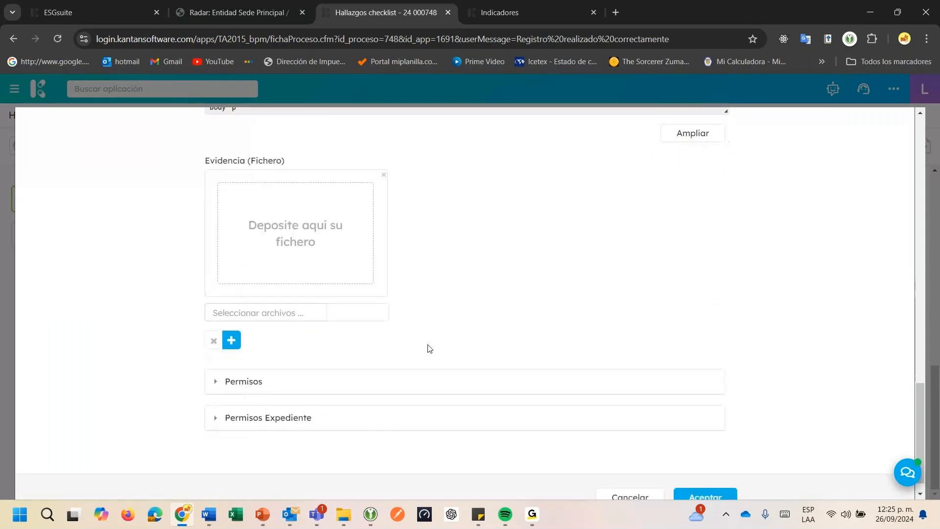
{"action": "scroll", "coordinate": [429, 348], "scroll_direction": "down", "scroll_amount": 1}
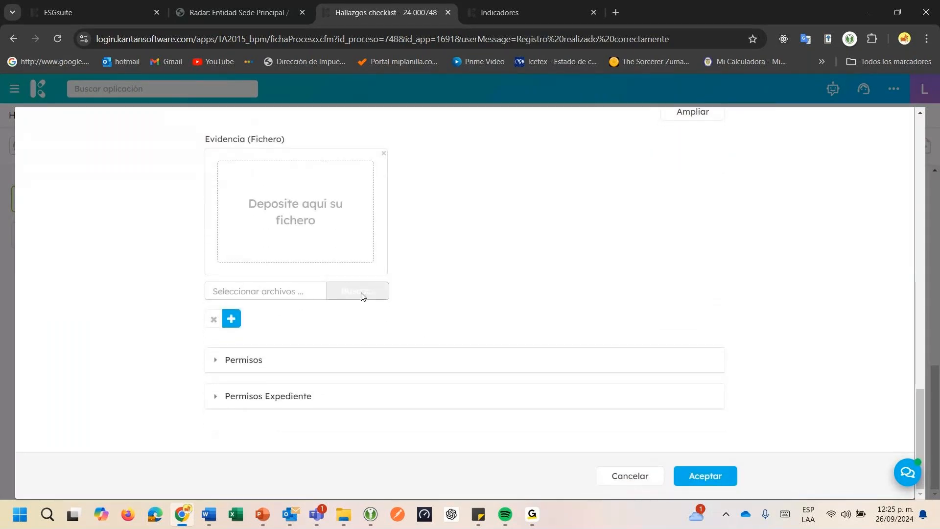
{"action": "left_click", "coordinate": [700, 476]}
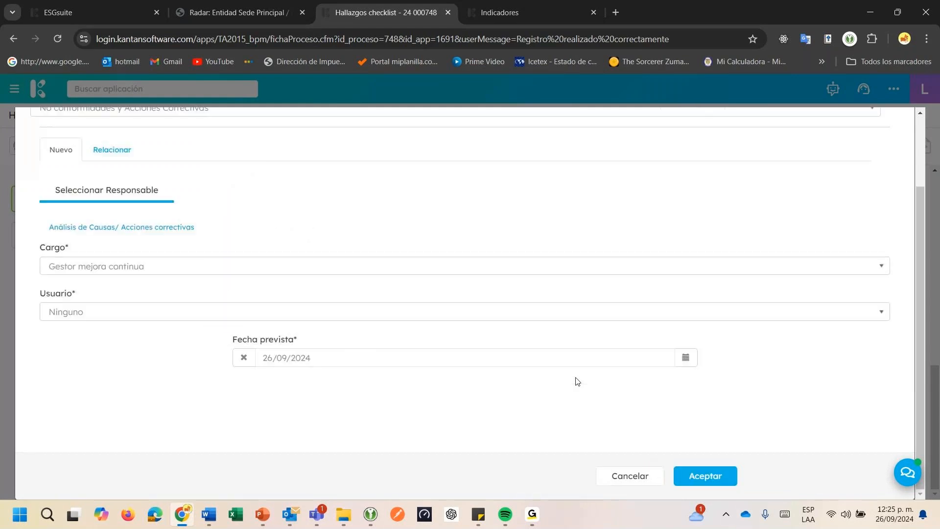
Assign a Gestor mejora continua user to Análisis de Causas/ Acciones correctivas and confirm the submission
{"action": "left_click", "coordinate": [122, 314]}
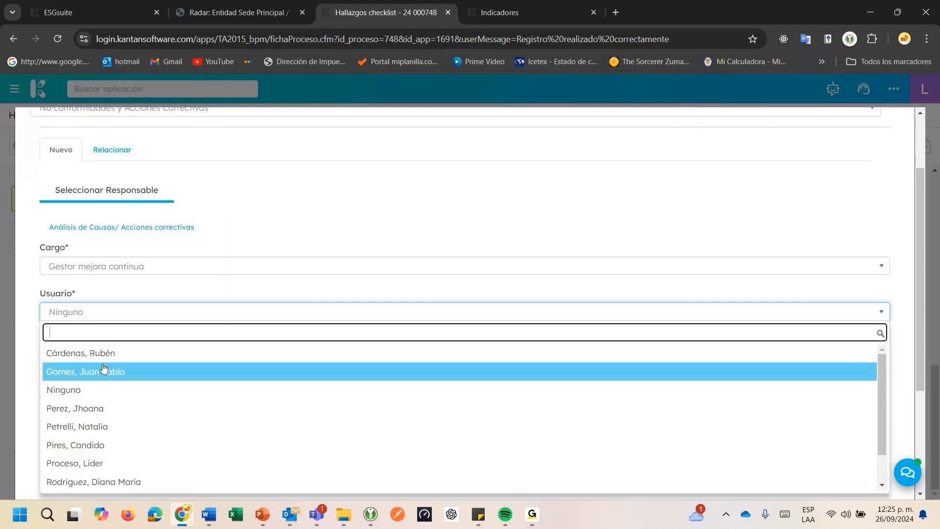
{"action": "left_click", "coordinate": [119, 369]}
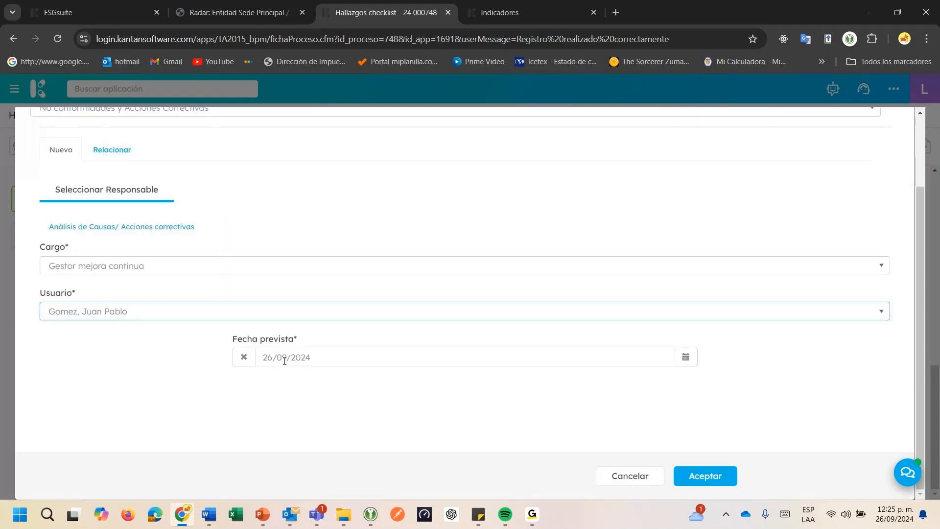
{"action": "left_click", "coordinate": [717, 477]}
{"action": "left_click", "coordinate": [563, 183]}
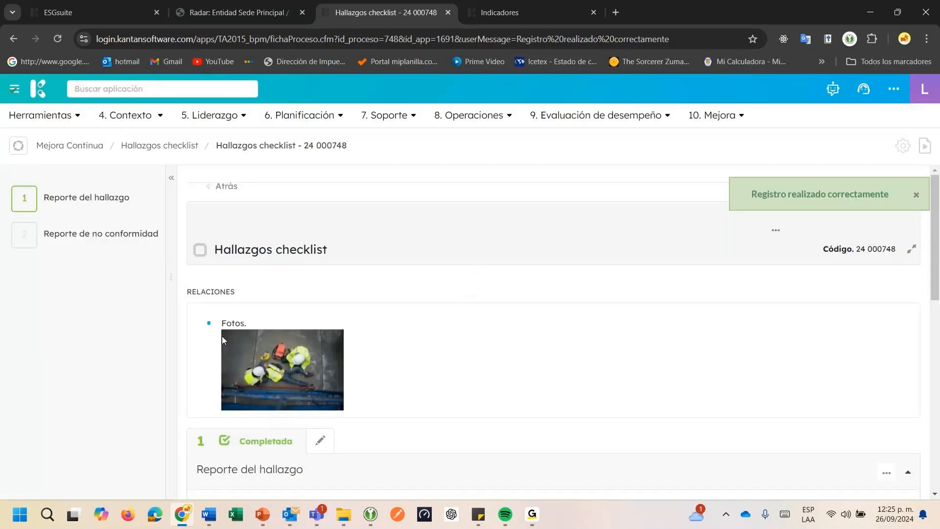
Open the nonconformity related in Reporte de no conformidad and go to its full record in Mejora Continua
{"action": "left_click", "coordinate": [103, 243]}
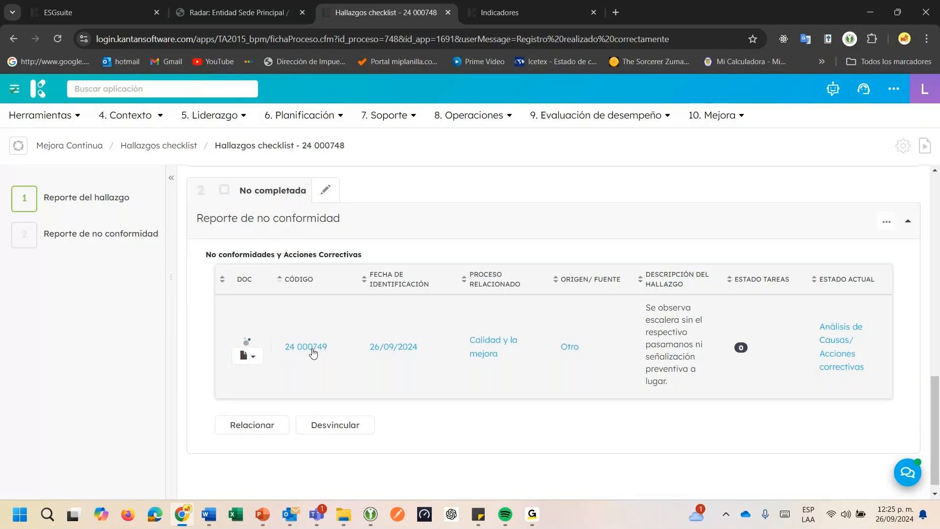
{"action": "left_click", "coordinate": [313, 350]}
{"action": "scroll", "coordinate": [334, 351], "scroll_direction": "down", "scroll_amount": 10}
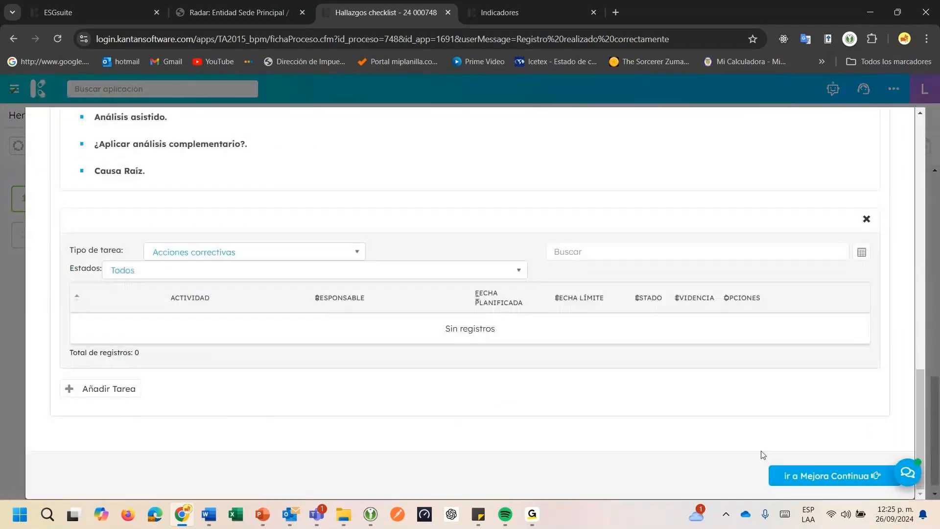
{"action": "left_click", "coordinate": [846, 485]}
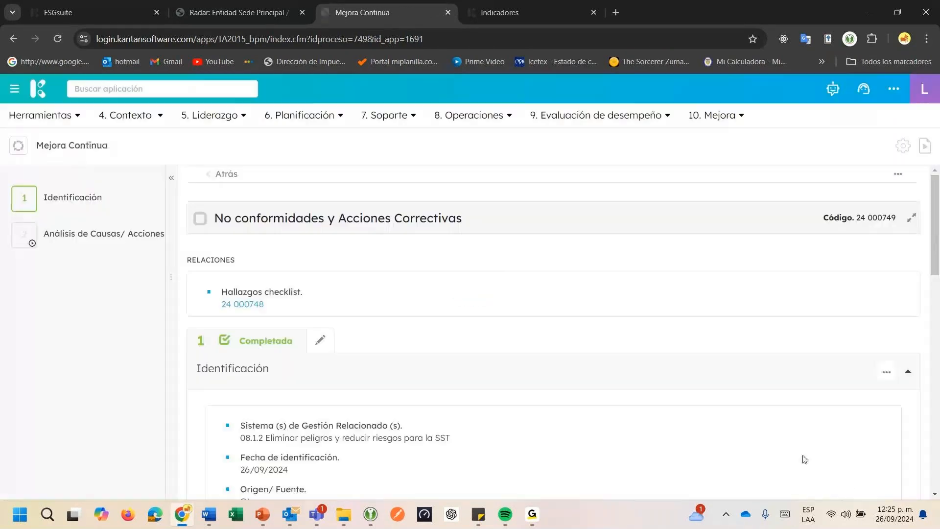
Open the nonconformity's Análisis de Causas/ Acciones correctivas stage for editing, at the Análisis asistido section
{"action": "scroll", "coordinate": [361, 349], "scroll_direction": "down", "scroll_amount": 9}
{"action": "left_click", "coordinate": [320, 190]}
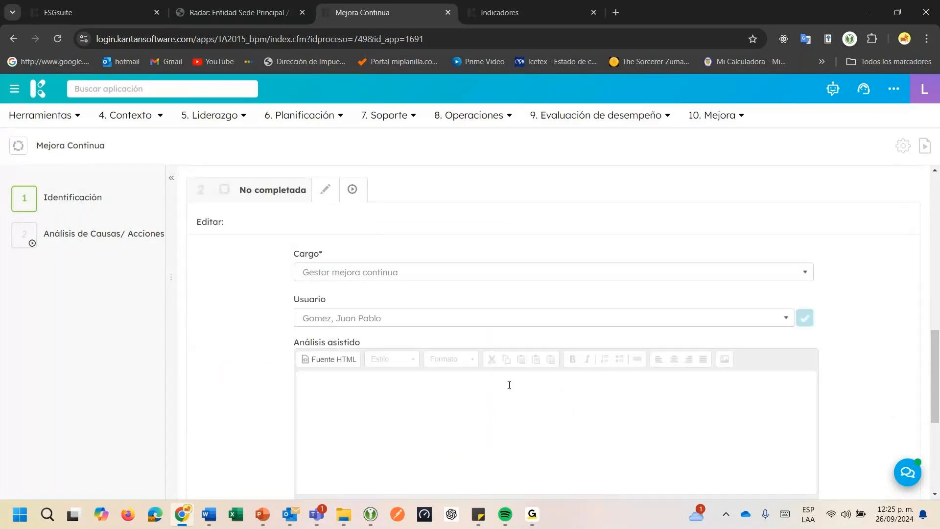
{"action": "scroll", "coordinate": [776, 404], "scroll_direction": "down", "scroll_amount": 2}
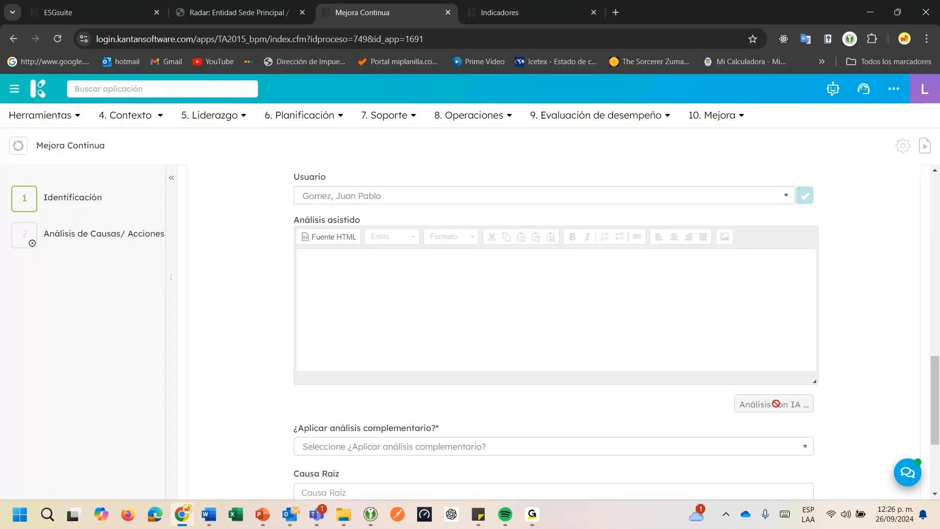
Open the Business Intelligence application in the browser tab that holds Indicadores, keeping the Mejora Continua record open
{"action": "left_click", "coordinate": [498, 11]}
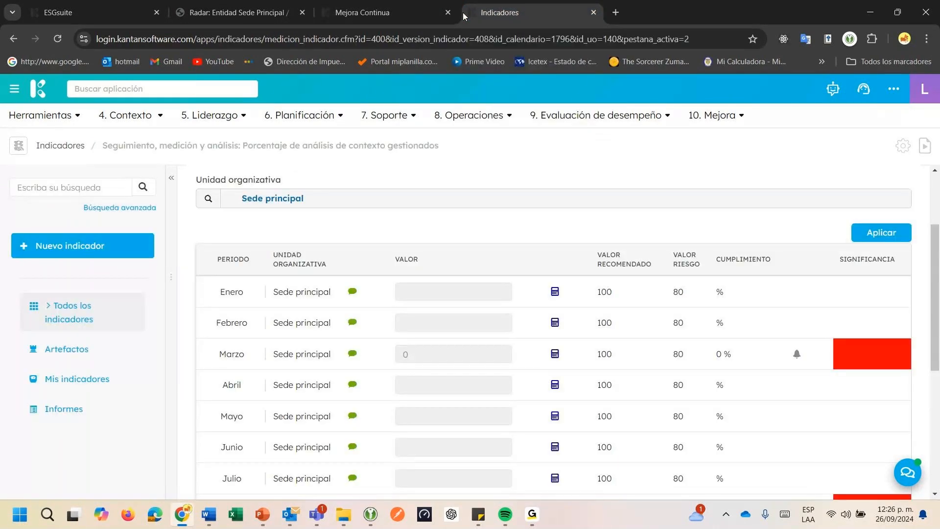
{"action": "left_click", "coordinate": [333, 17]}
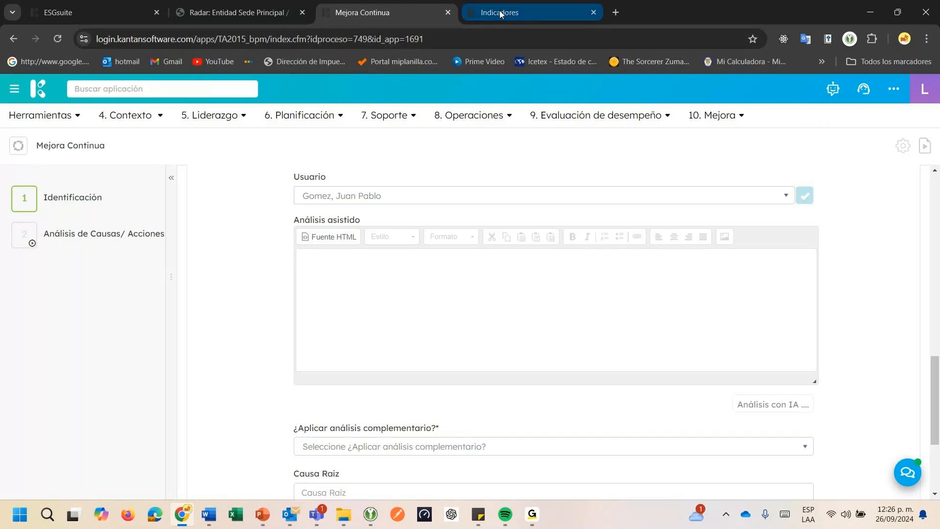
{"action": "mouse_move", "coordinate": [500, 13]}
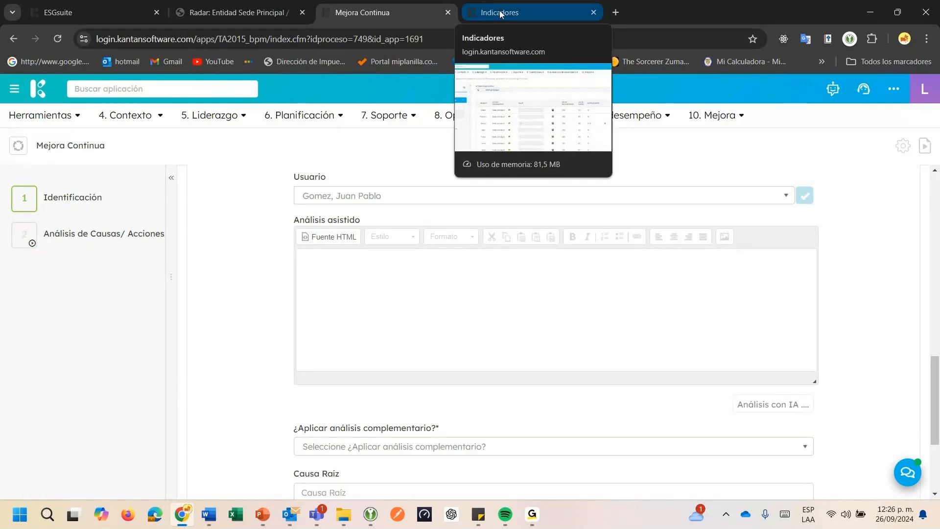
{"action": "left_click", "coordinate": [500, 14]}
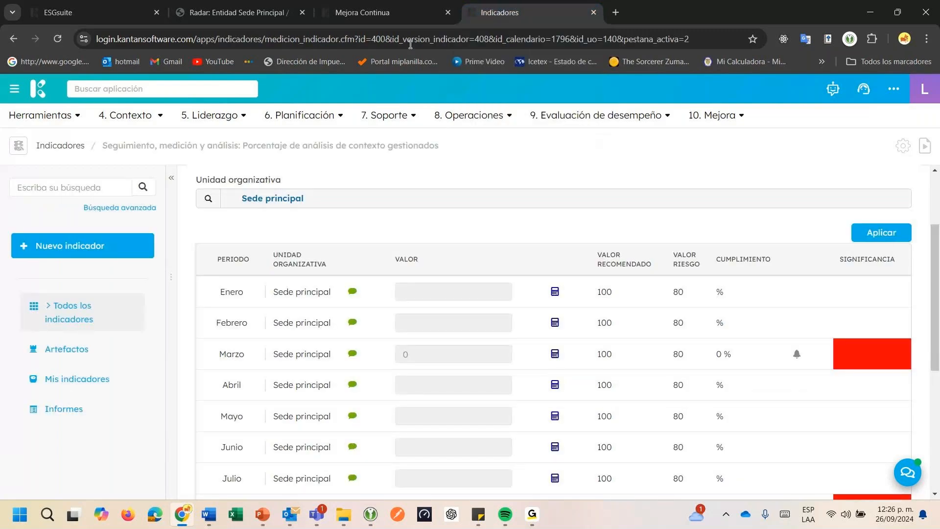
{"action": "left_click", "coordinate": [43, 302]}
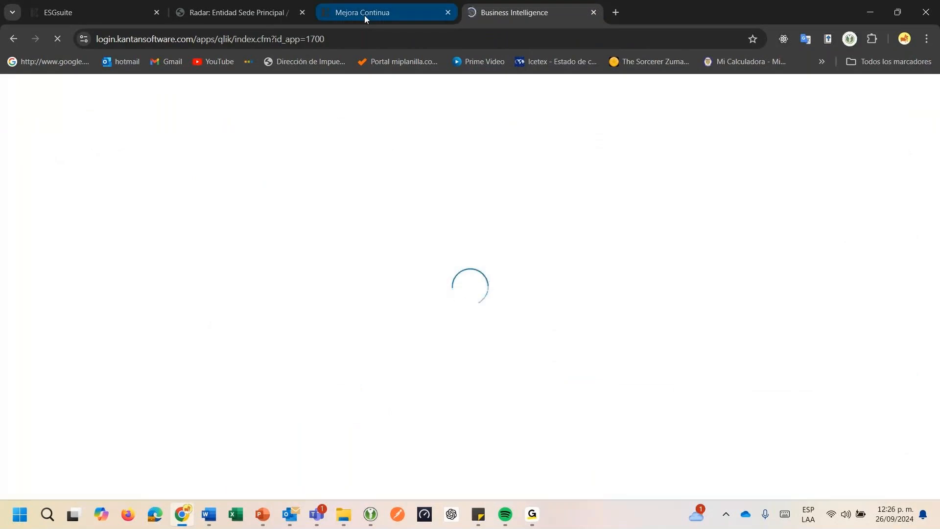
{"action": "left_click", "coordinate": [364, 16]}
{"action": "left_click", "coordinate": [483, 17]}
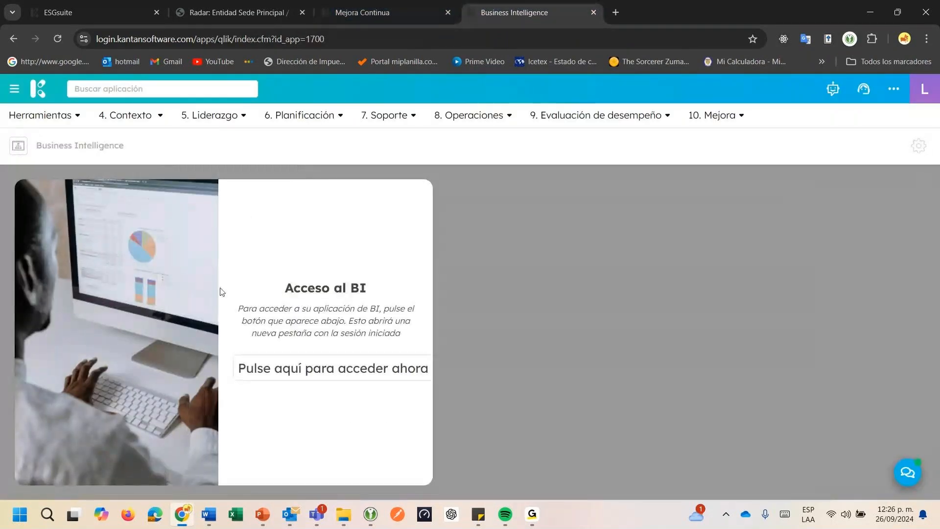
Access the BI from Business Intelligence and open the Hallazgos sheet of the Spanish Kantan app in Qlik Sense
{"action": "left_click", "coordinate": [278, 370]}
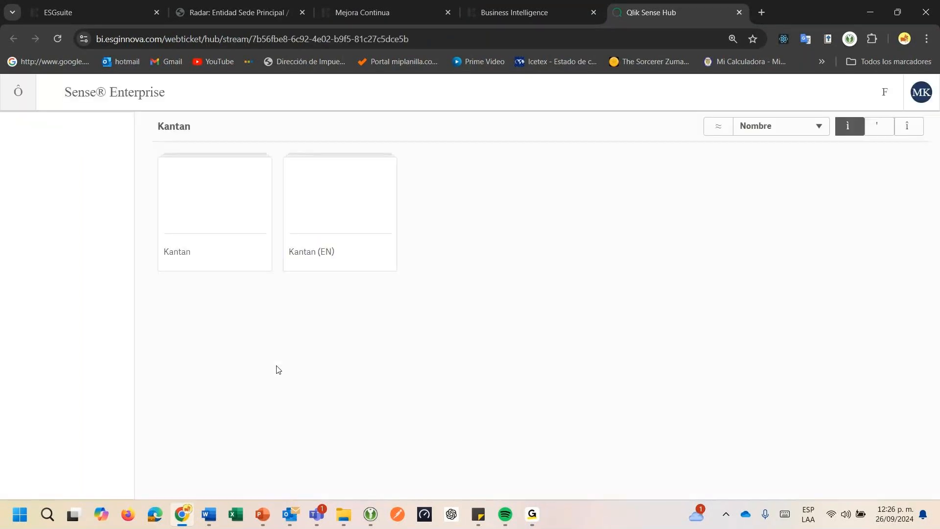
{"action": "left_click", "coordinate": [372, 14]}
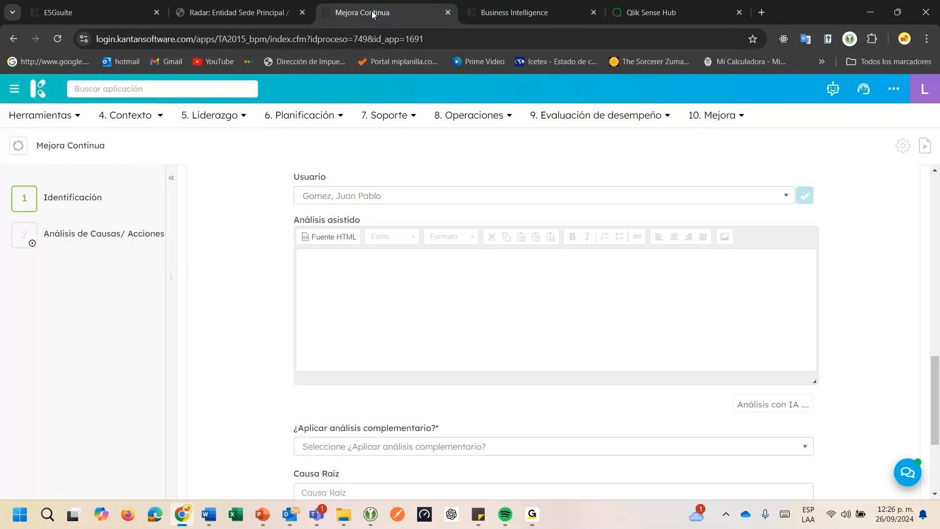
{"action": "left_click", "coordinate": [652, 12]}
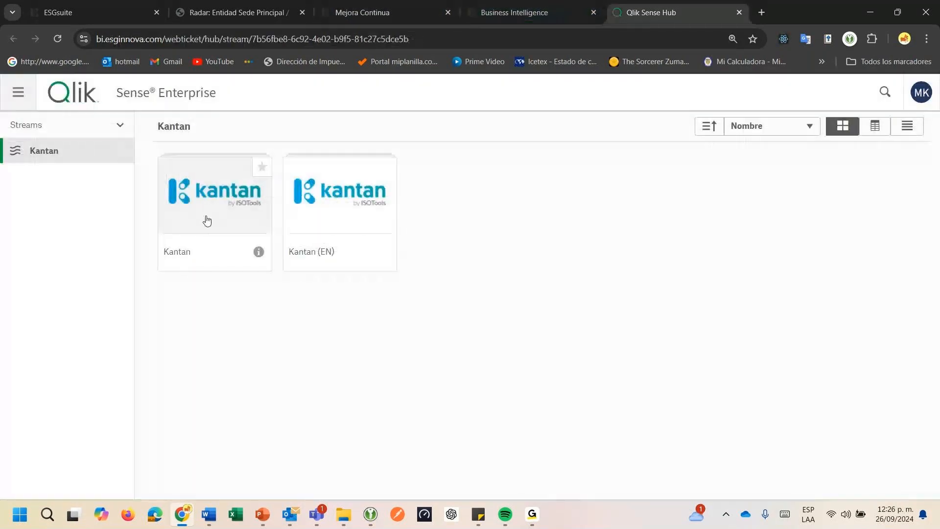
{"action": "left_click", "coordinate": [207, 221]}
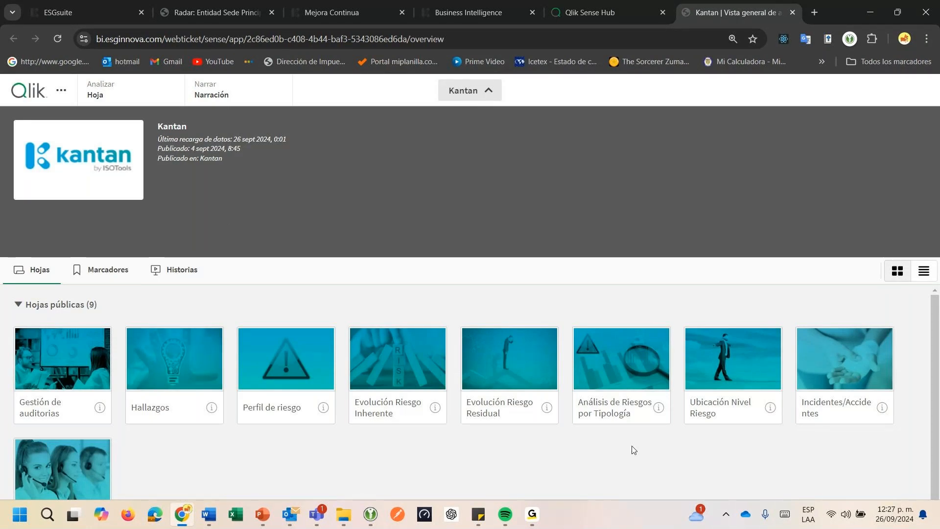
{"action": "left_click", "coordinate": [166, 380]}
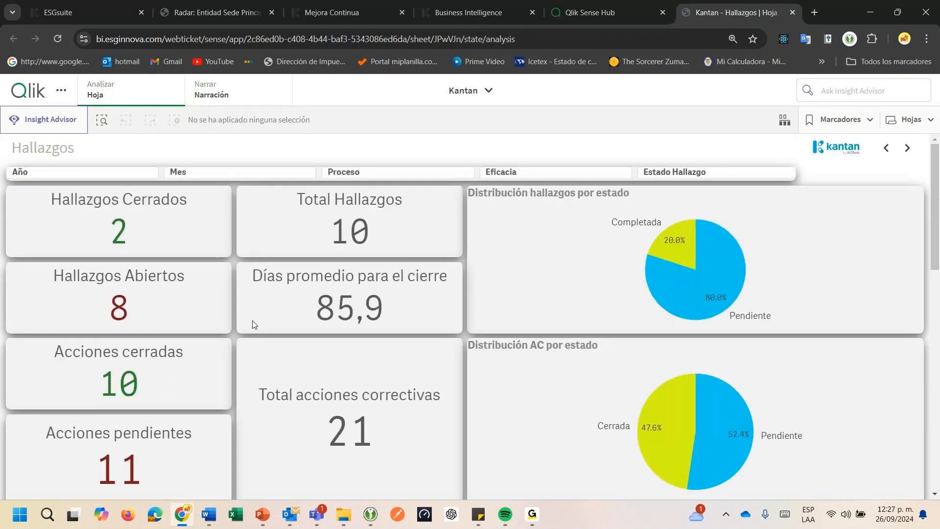
Filter the Hallazgos dashboard by Mes to the months jul. and ago
{"action": "left_click", "coordinate": [91, 173]}
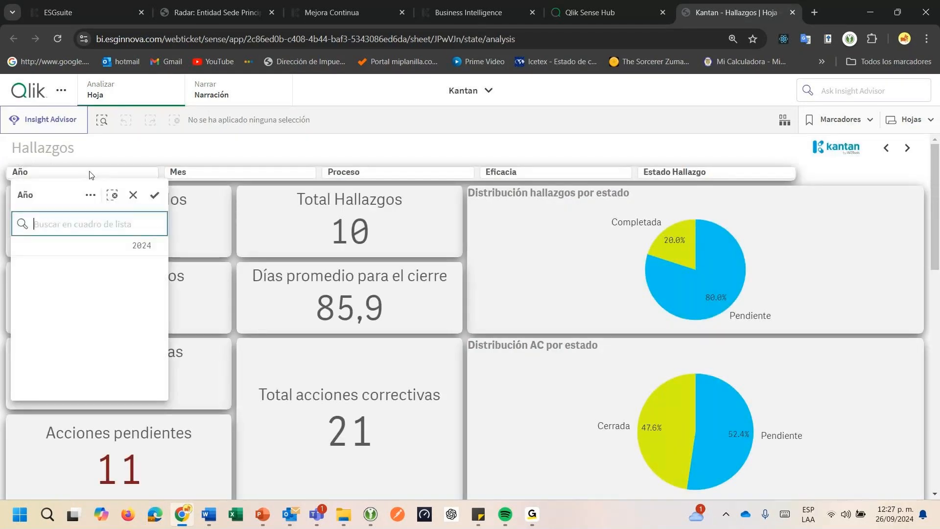
{"action": "left_click", "coordinate": [191, 176]}
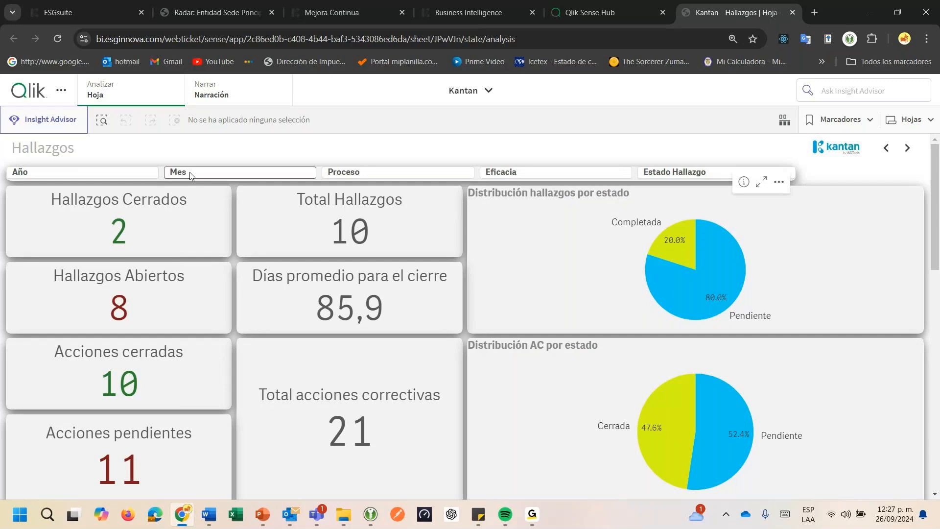
{"action": "left_click", "coordinate": [191, 176]}
{"action": "left_click_drag", "start_coordinate": [273, 284], "coordinate": [266, 299]}
{"action": "left_click", "coordinate": [312, 201]}
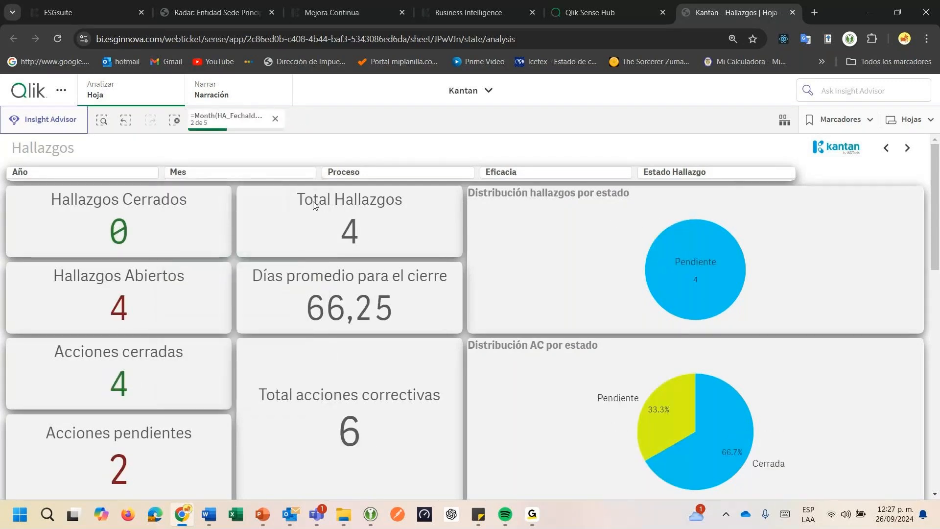
{"action": "left_click", "coordinate": [264, 175]}
{"action": "left_click", "coordinate": [320, 158]}
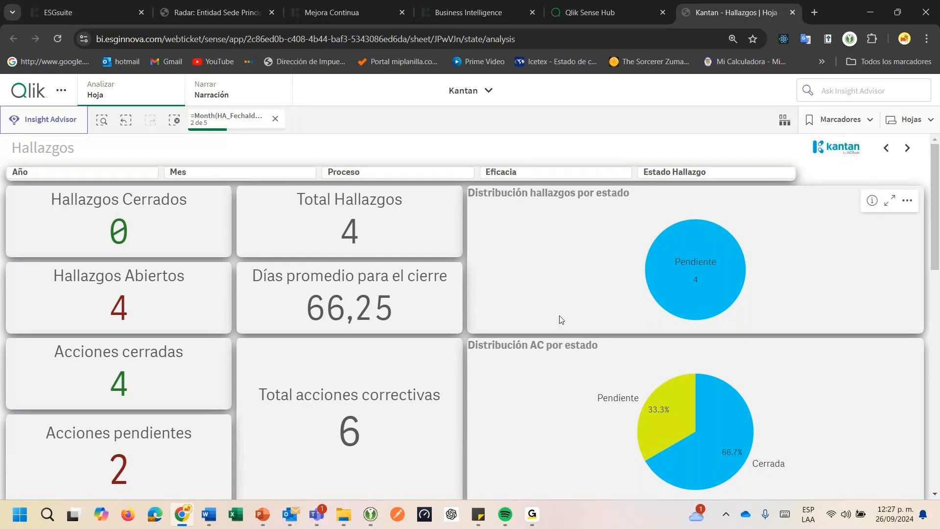
Examine the filtered Hallazgos charts: corrective actions by status, findings per year and month, and findings by origin
{"action": "scroll", "coordinate": [487, 340], "scroll_direction": "down", "scroll_amount": 1}
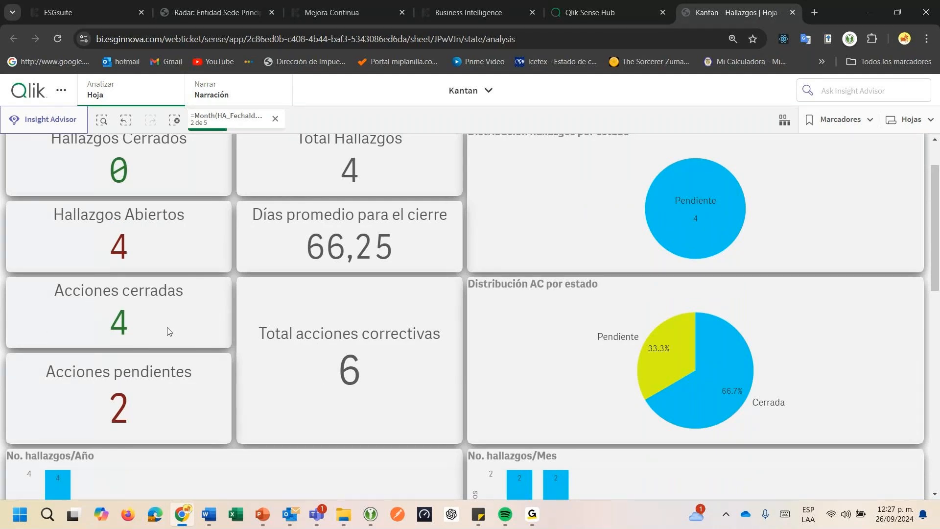
{"action": "scroll", "coordinate": [168, 331], "scroll_direction": "down", "scroll_amount": 1}
{"action": "scroll", "coordinate": [168, 332], "scroll_direction": "down", "scroll_amount": 1}
{"action": "mouse_move", "coordinate": [716, 271]}
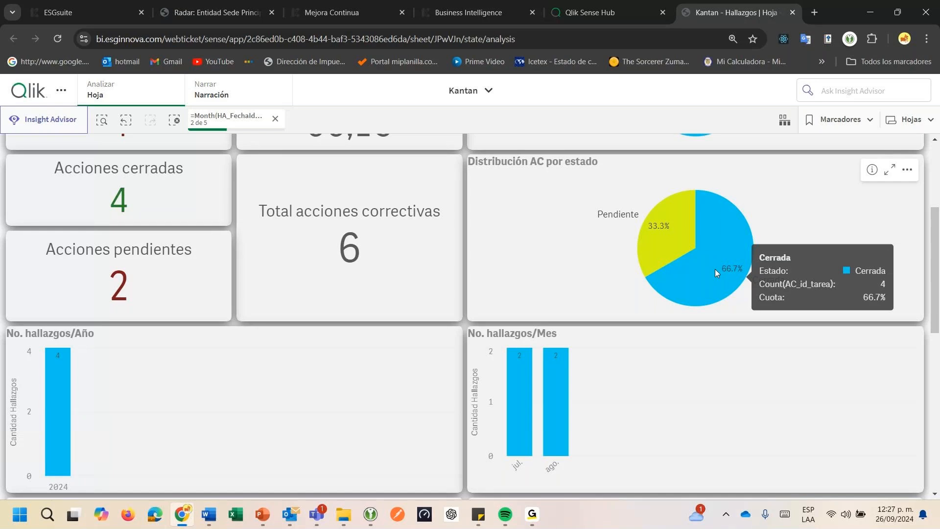
{"action": "mouse_move", "coordinate": [675, 248]}
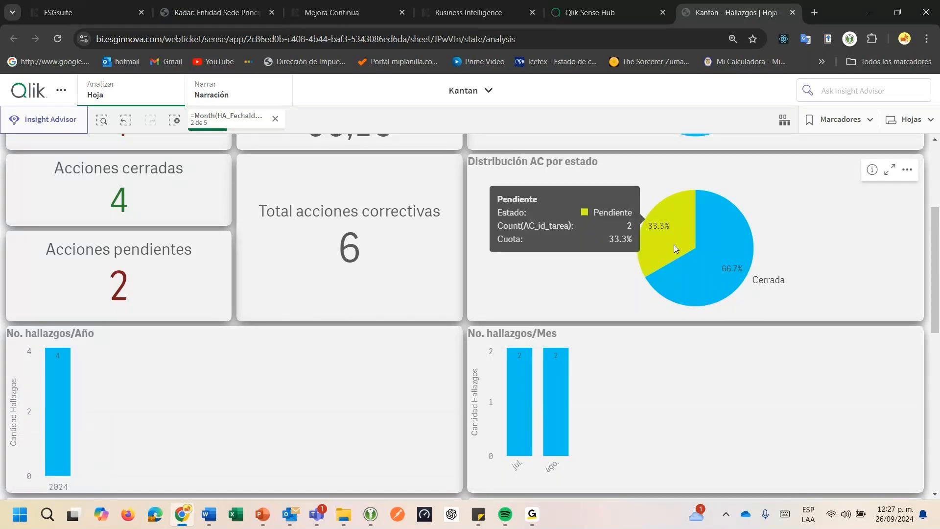
{"action": "scroll", "coordinate": [240, 420], "scroll_direction": "down", "scroll_amount": 1}
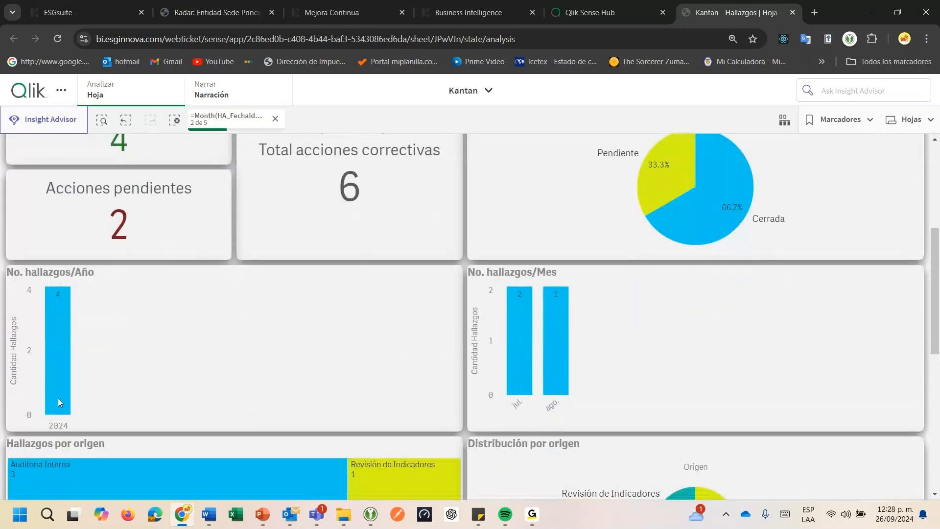
{"action": "mouse_move", "coordinate": [60, 399]}
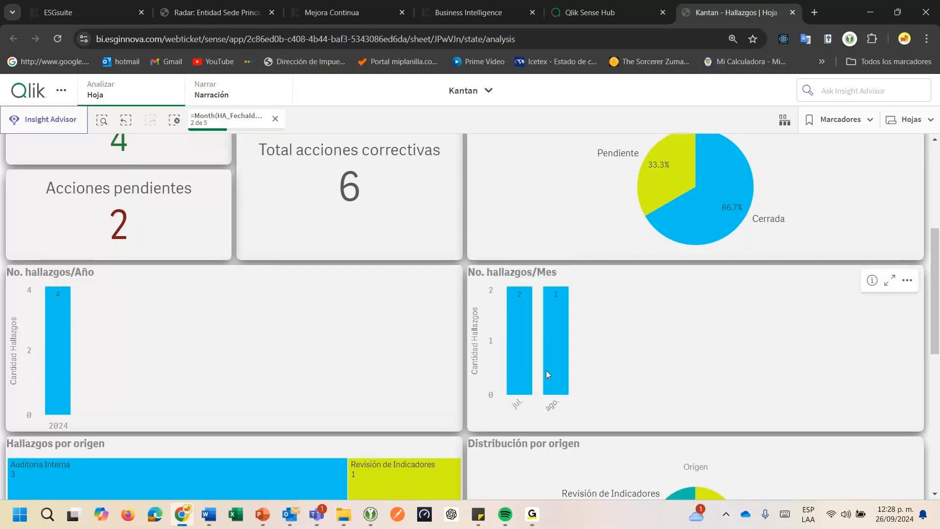
{"action": "scroll", "coordinate": [487, 409], "scroll_direction": "down", "scroll_amount": 3}
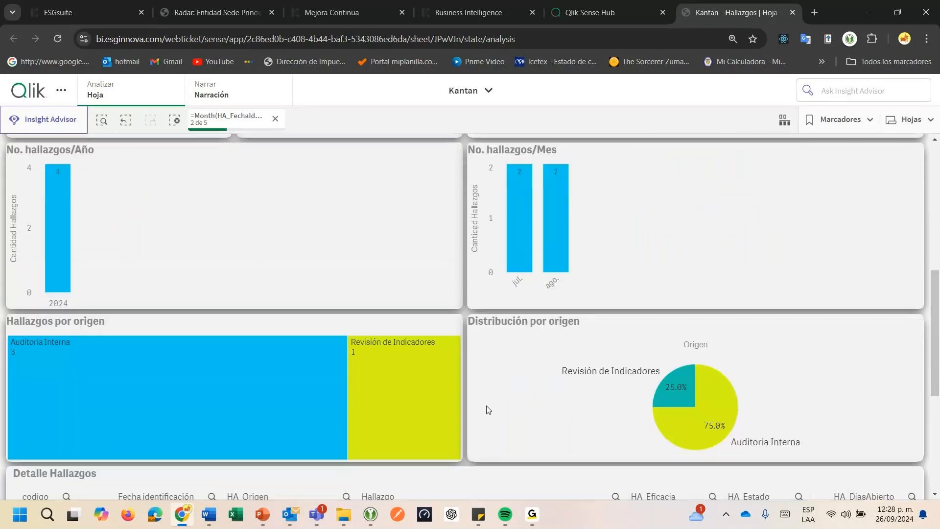
{"action": "mouse_move", "coordinate": [161, 332]}
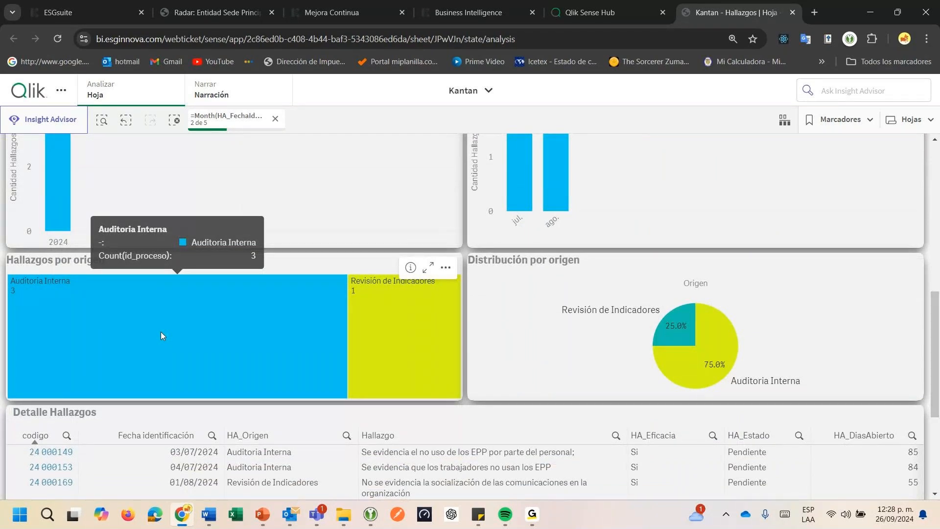
{"action": "mouse_move", "coordinate": [381, 329]}
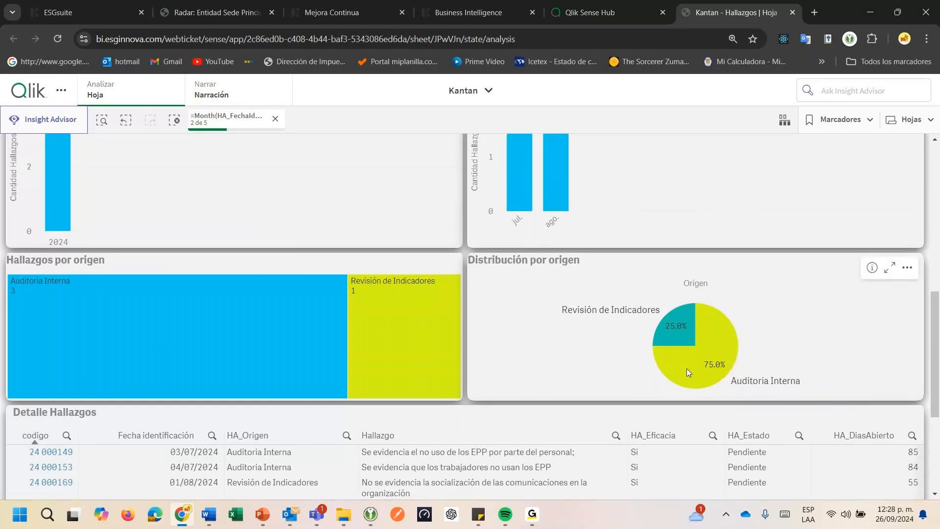
{"action": "mouse_move", "coordinate": [687, 372]}
{"action": "mouse_move", "coordinate": [681, 340]}
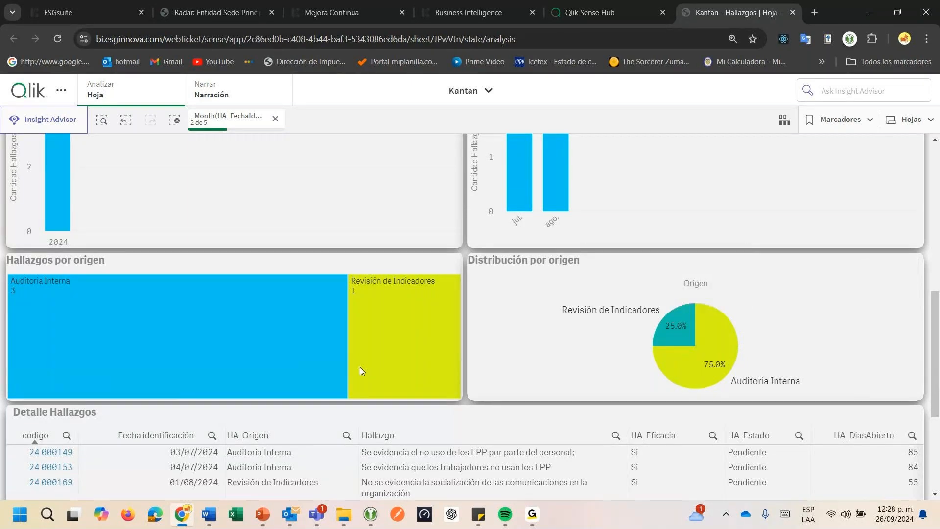
Look through the Detalle Hallazgos table columns and open the record of finding 24 000170
{"action": "scroll", "coordinate": [360, 366], "scroll_direction": "down", "scroll_amount": 3}
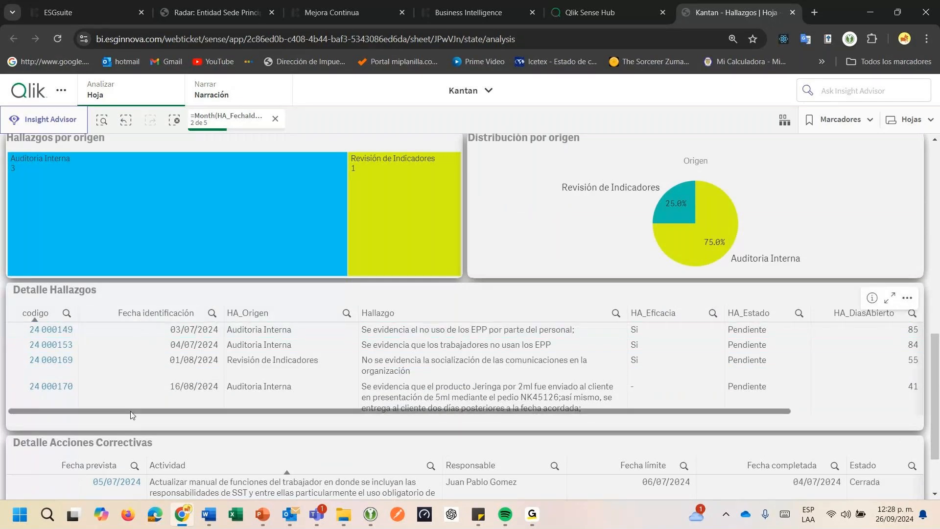
{"action": "left_click_drag", "start_coordinate": [130, 411], "coordinate": [231, 417]}
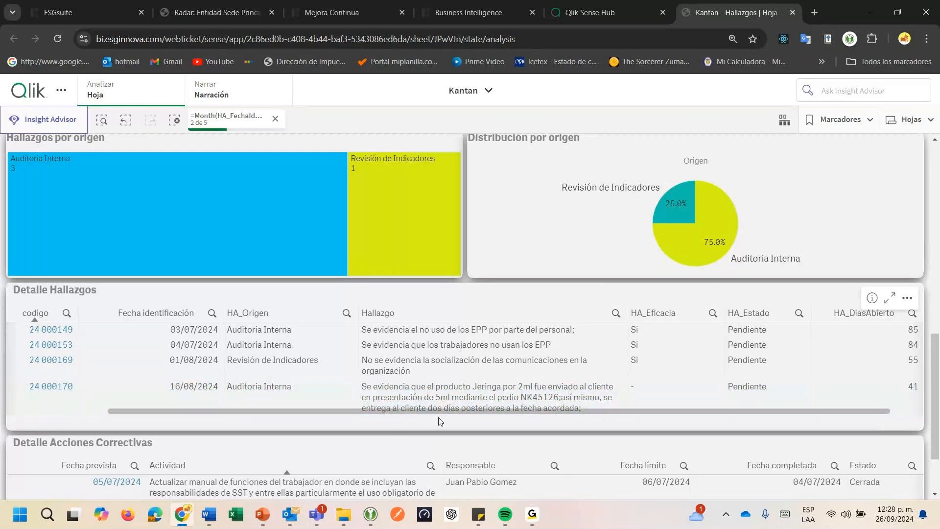
{"action": "scroll", "coordinate": [439, 417], "scroll_direction": "right", "scroll_amount": 2}
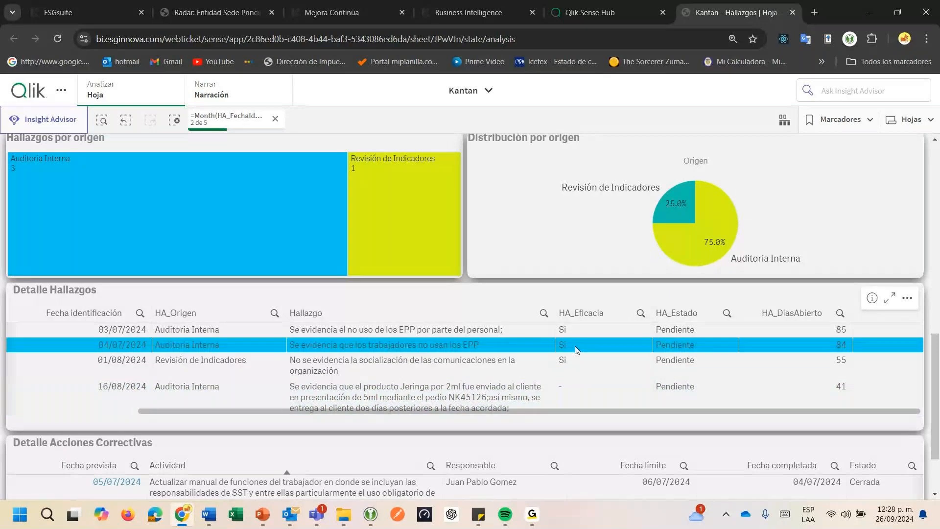
{"action": "scroll", "coordinate": [234, 420], "scroll_direction": "left", "scroll_amount": 2}
{"action": "left_click", "coordinate": [40, 369]}
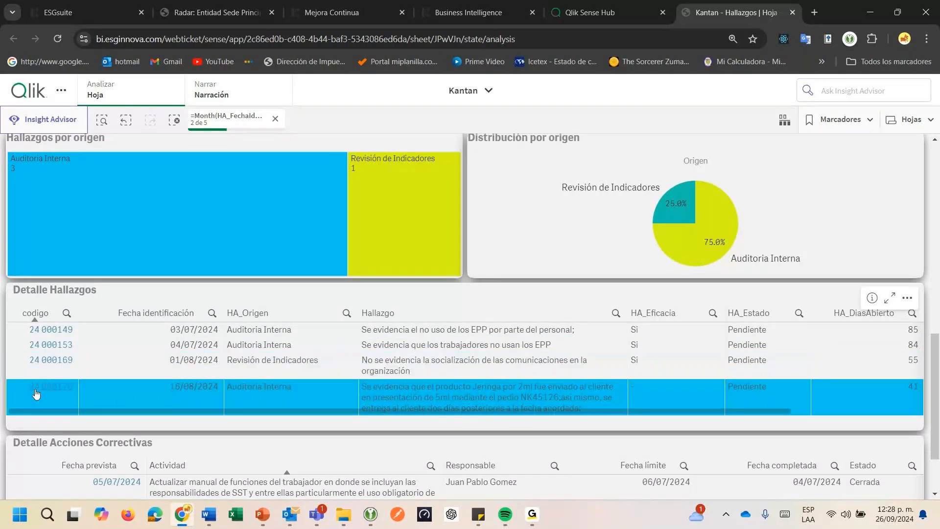
{"action": "left_click", "coordinate": [36, 388]}
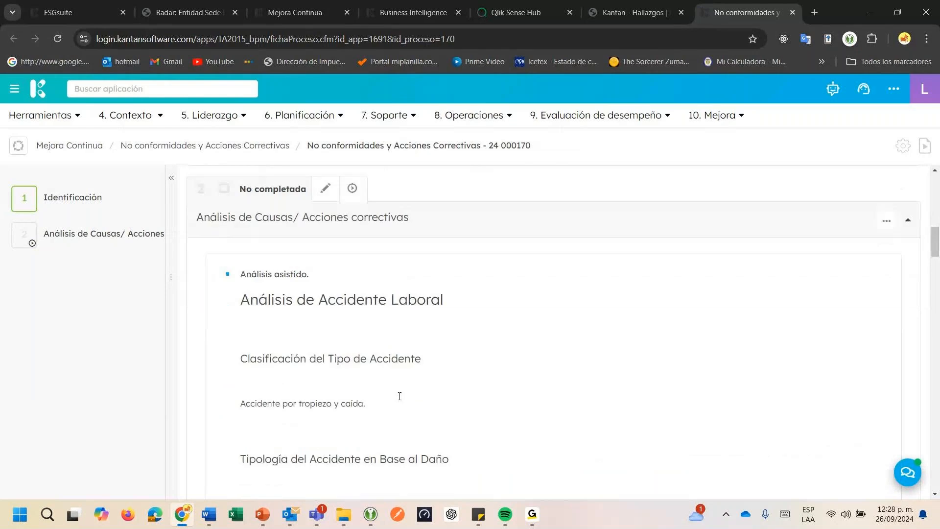
Review the finding's Análisis de Causas/ Acciones correctivas stage, down to its Acciones correctivas list under Tareas
{"action": "scroll", "coordinate": [399, 395], "scroll_direction": "down", "scroll_amount": 2}
{"action": "scroll", "coordinate": [399, 396], "scroll_direction": "up", "scroll_amount": 2}
{"action": "scroll", "coordinate": [391, 355], "scroll_direction": "down", "scroll_amount": 9}
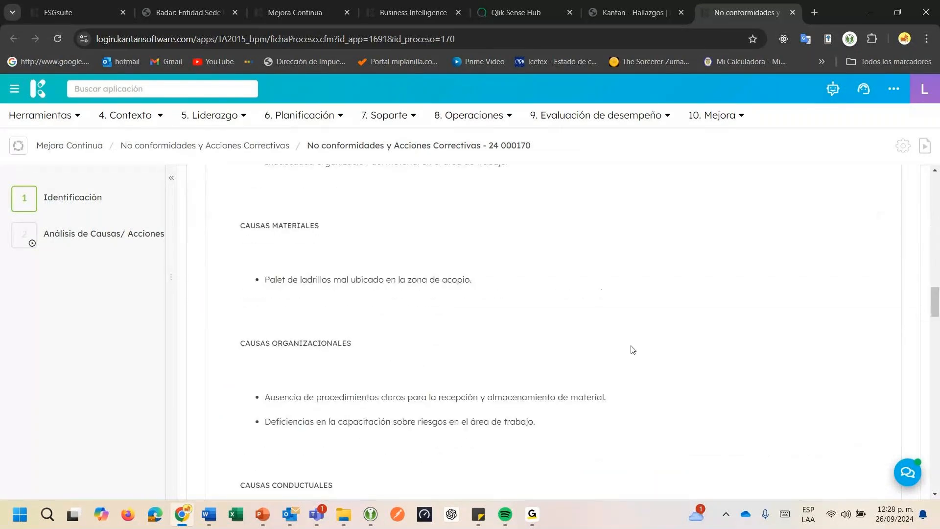
{"action": "left_click_drag", "start_coordinate": [931, 316], "coordinate": [933, 479]}
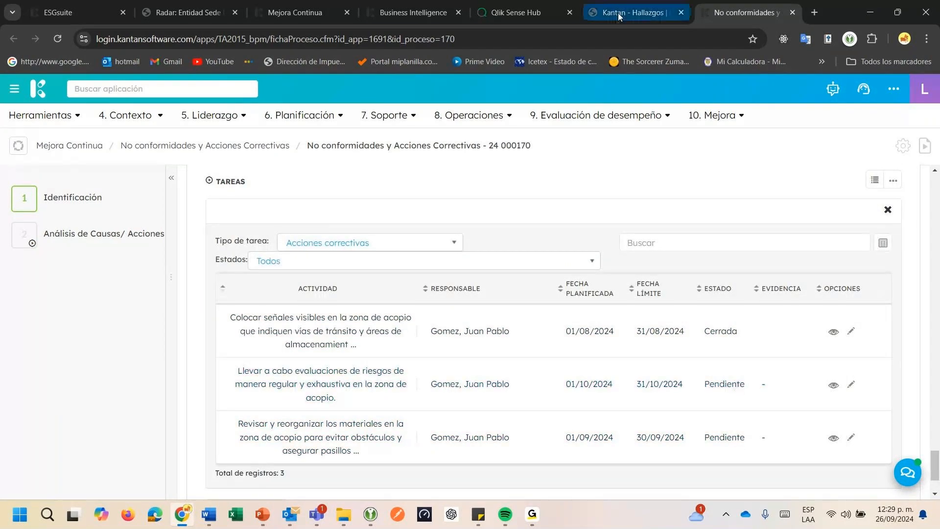
Return to the stairs nonconformity in Mejora Continua and review the AI-generated text in Análisis asistido, checking the 24 000170 record in between
{"action": "left_click", "coordinate": [290, 11]}
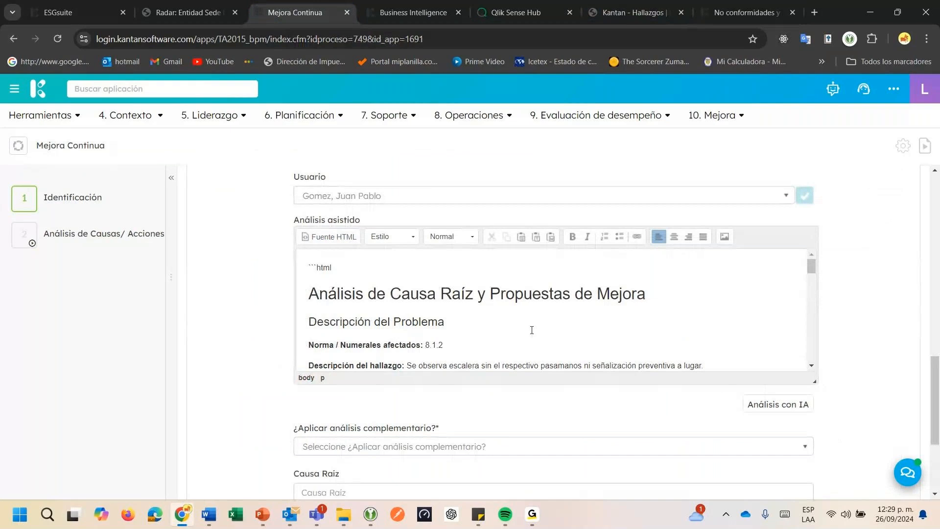
{"action": "scroll", "coordinate": [523, 317], "scroll_direction": "down", "scroll_amount": 1}
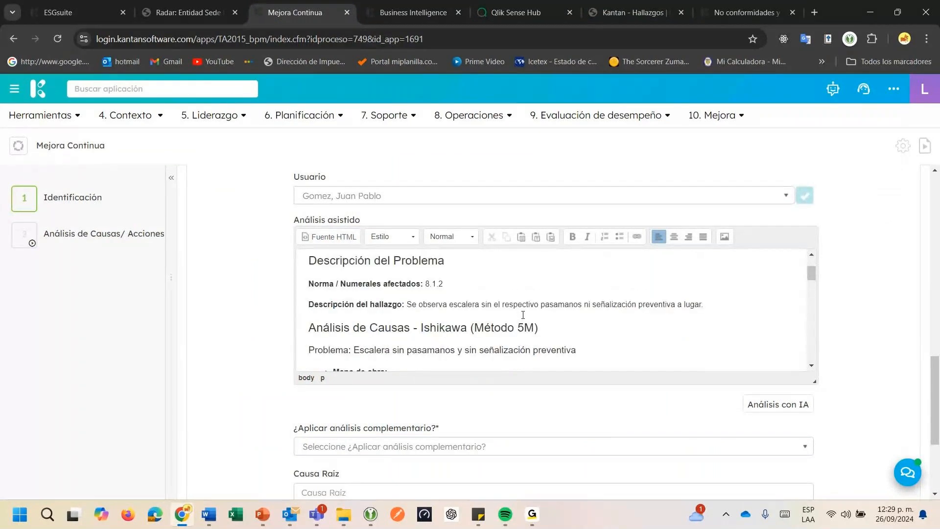
{"action": "left_click", "coordinate": [737, 15]}
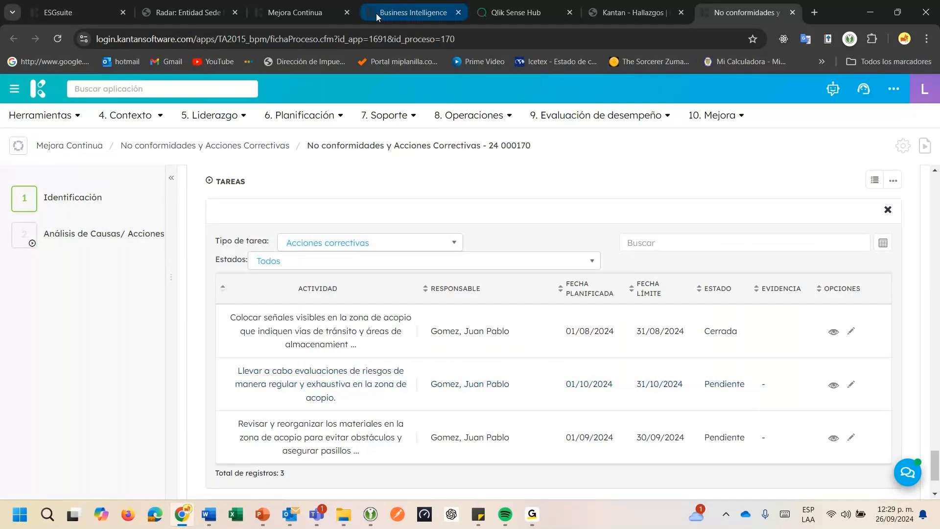
{"action": "left_click", "coordinate": [317, 14]}
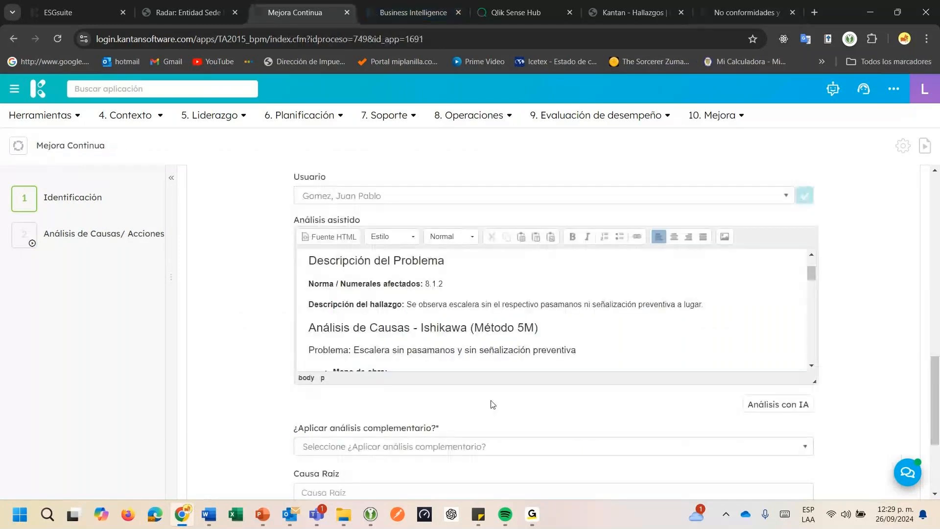